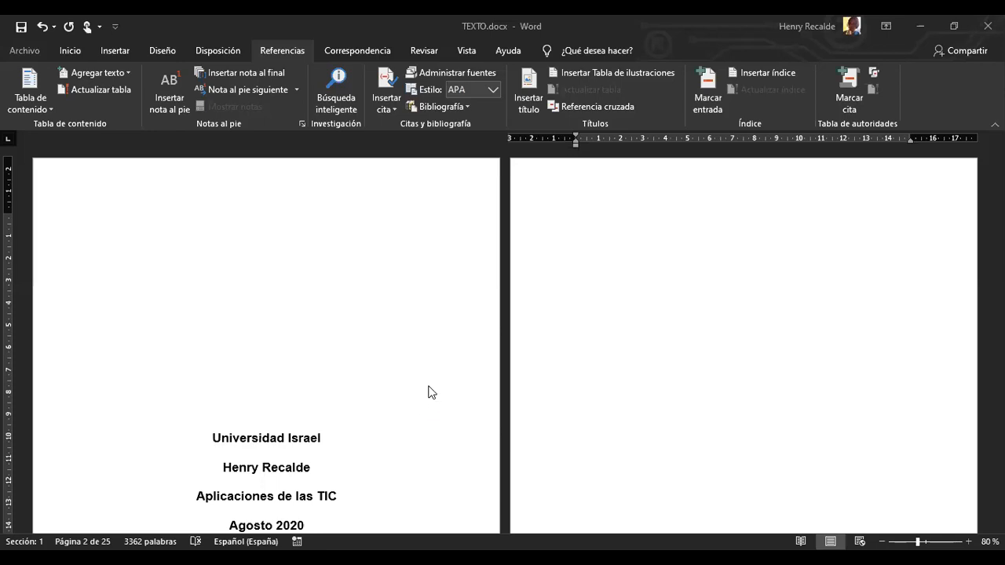
# Place the insertion point on the blank line after the first paragraph under TITULO UNO
pyautogui.scroll(-3, 430, 388)
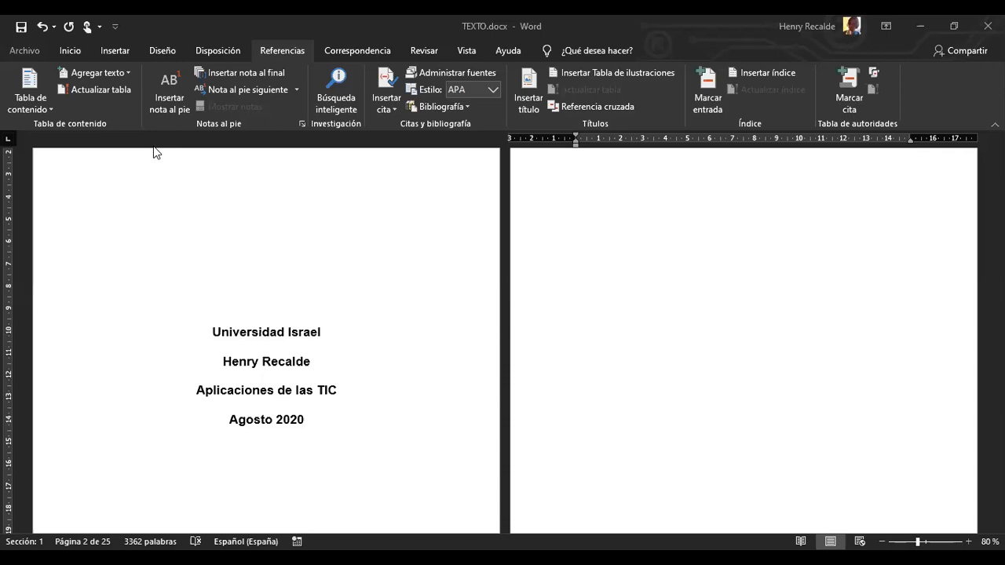
pyautogui.scroll(-10, 566, 359)
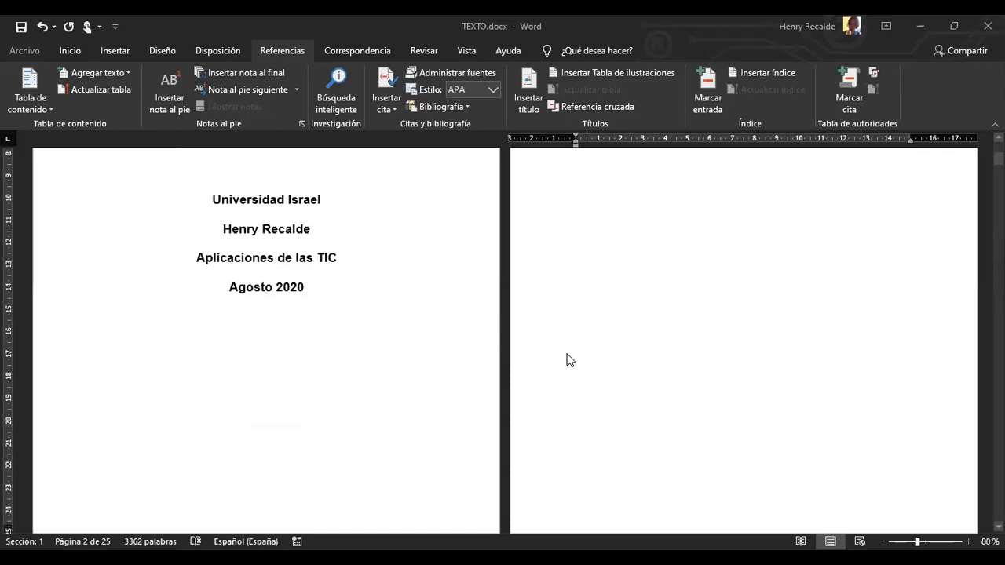
pyautogui.scroll(-12, 568, 359)
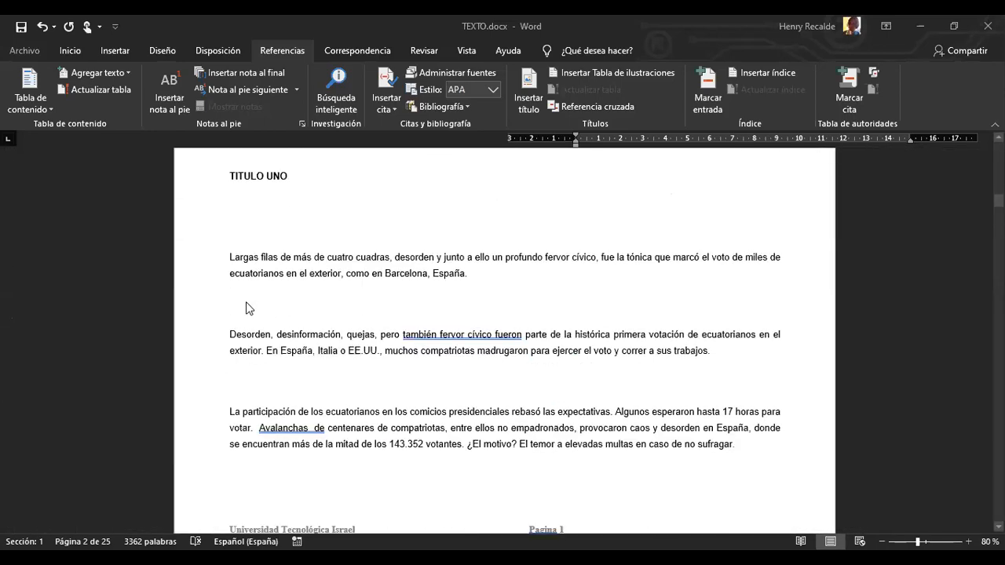
pyautogui.click(246, 308)
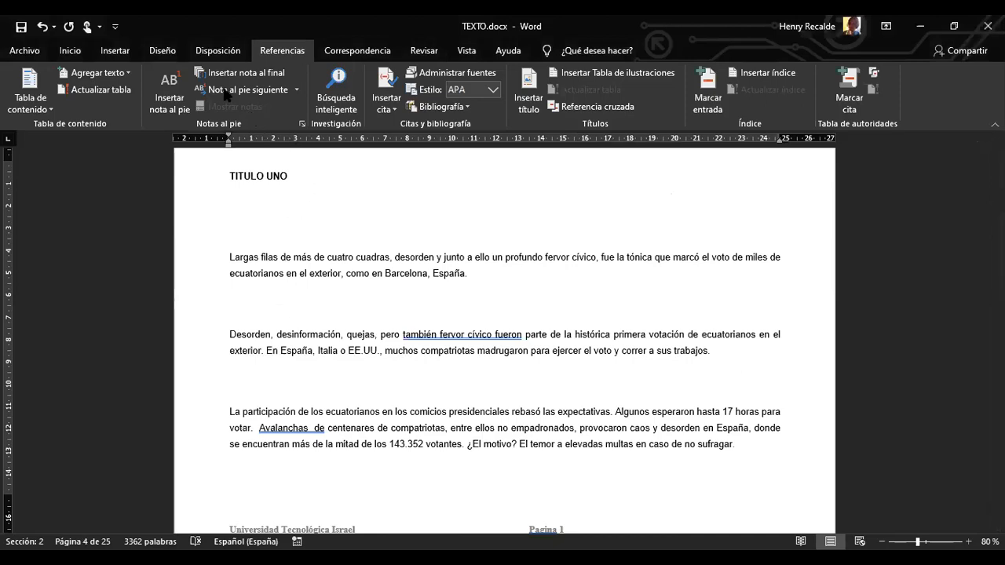
pyautogui.click(130, 57)
pyautogui.click(131, 99)
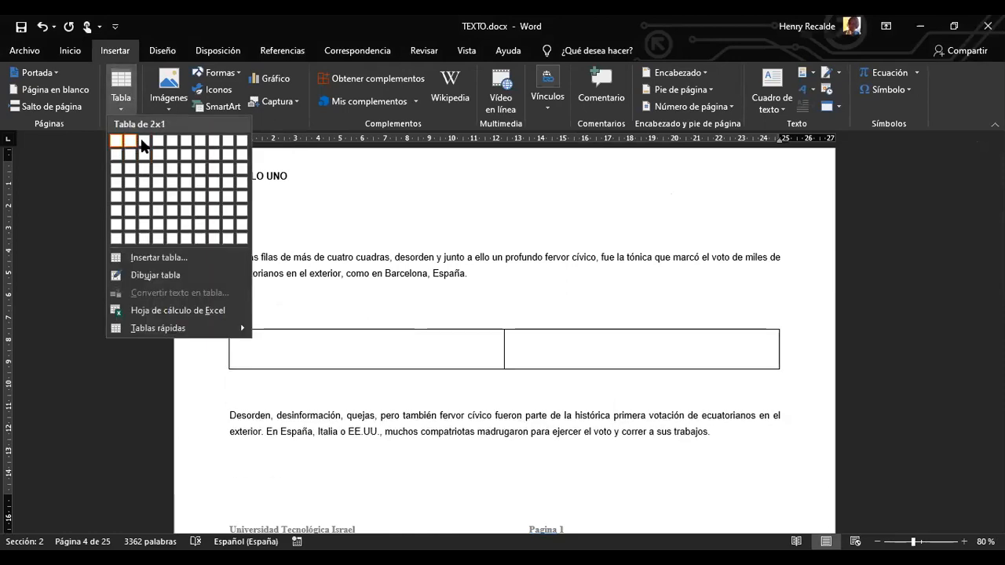
pyautogui.click(183, 258)
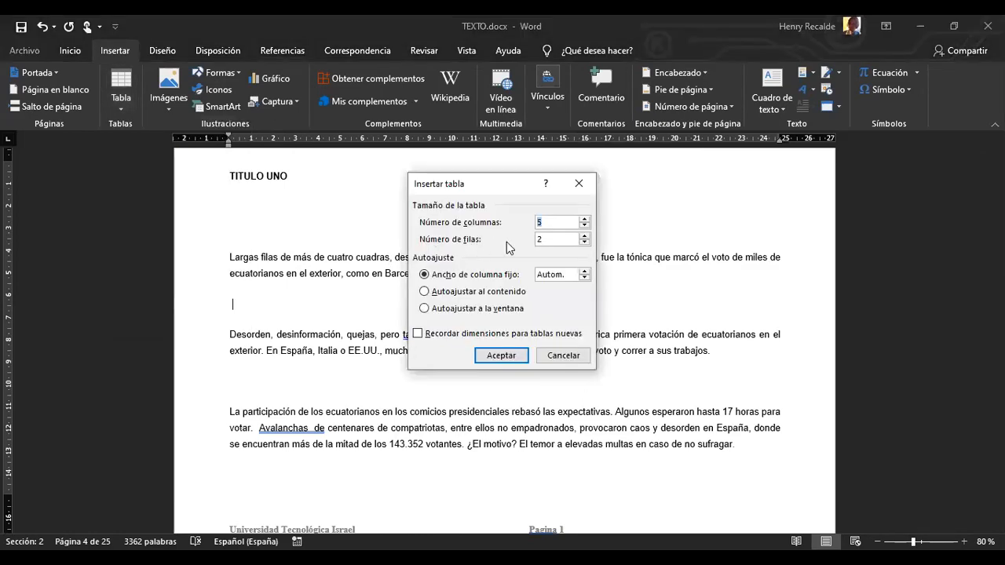
pyautogui.click(583, 236)
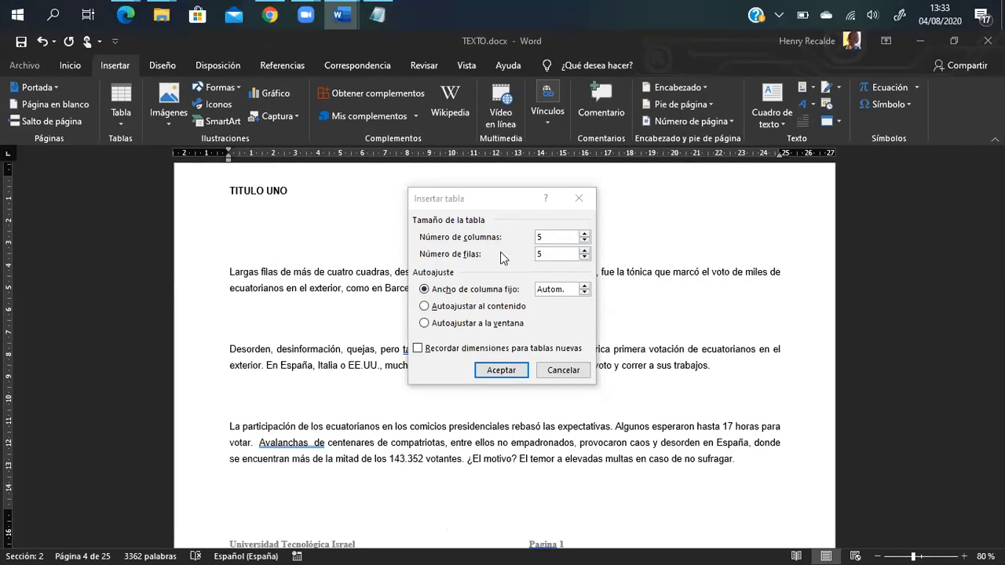
pyautogui.click(578, 198)
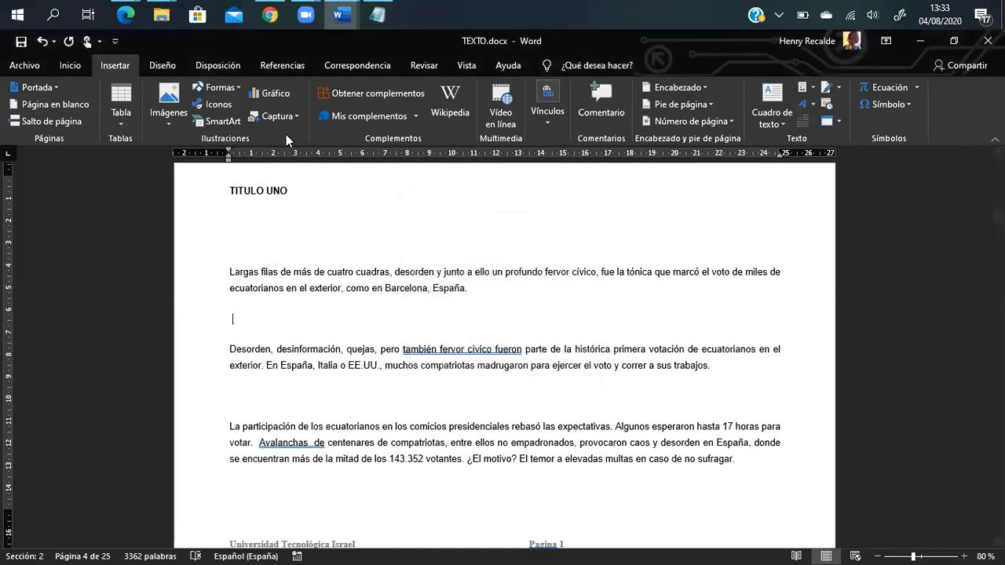
# Insert a table with 5 columns and 6 rows after the first paragraph, keeping the automatic fixed column width
pyautogui.click(124, 126)
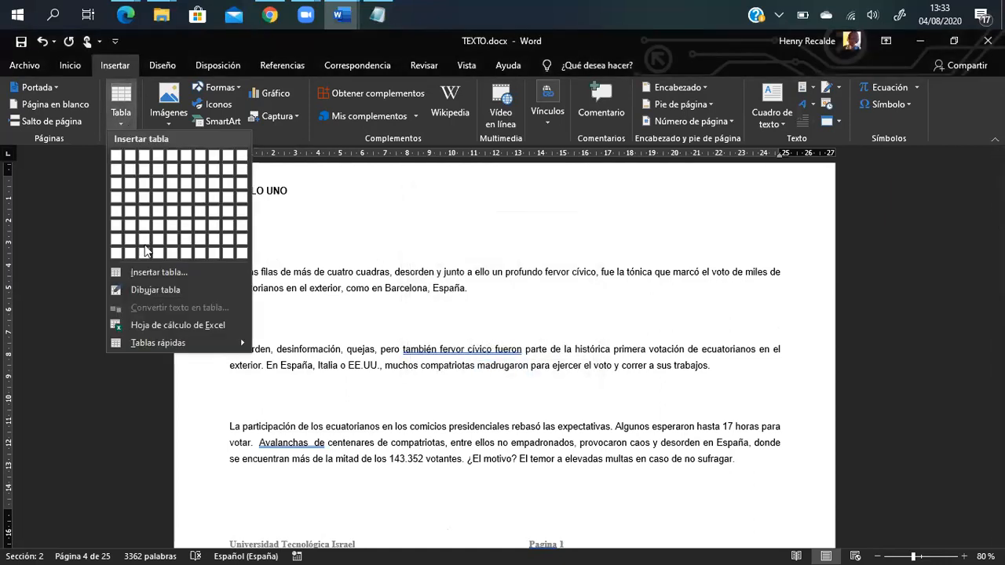
pyautogui.click(165, 272)
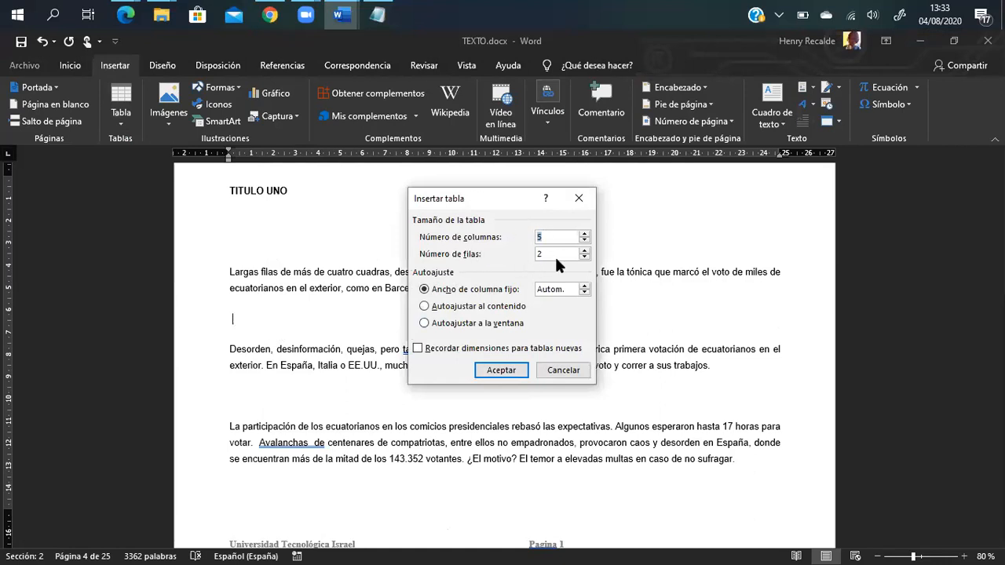
pyautogui.click(584, 251)
pyautogui.click(584, 251)
pyautogui.click(584, 250)
pyautogui.click(584, 252)
pyautogui.click(521, 374)
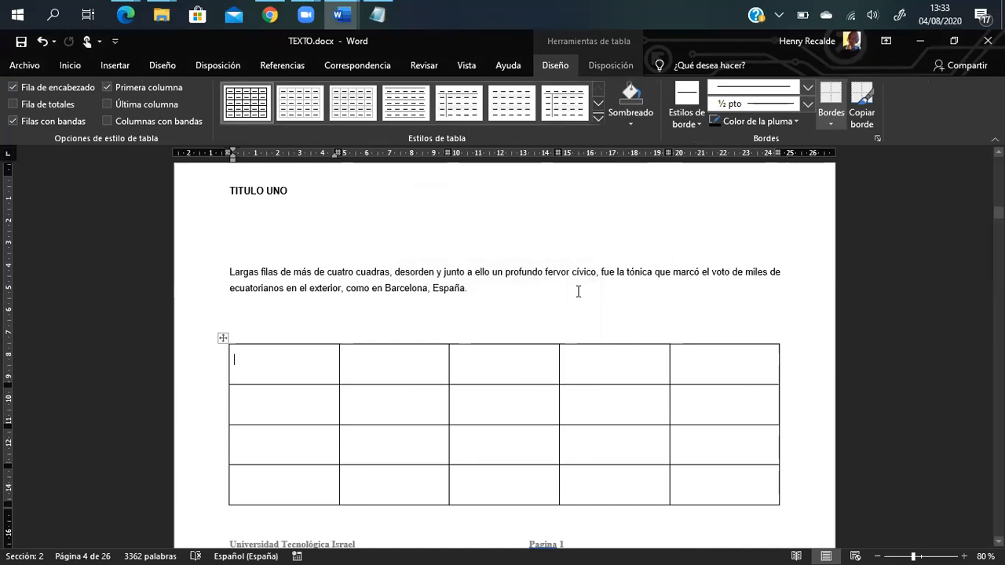
# Merge all five cells of the table's first row into one cell
pyautogui.moveTo(294, 374); pyautogui.dragTo(726, 369)
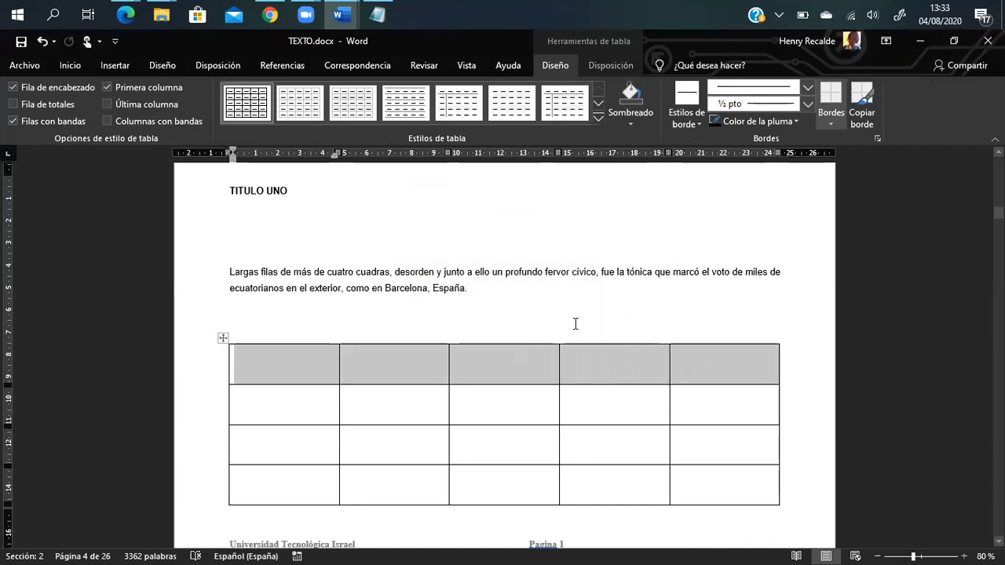
pyautogui.moveTo(288, 363); pyautogui.dragTo(747, 369)
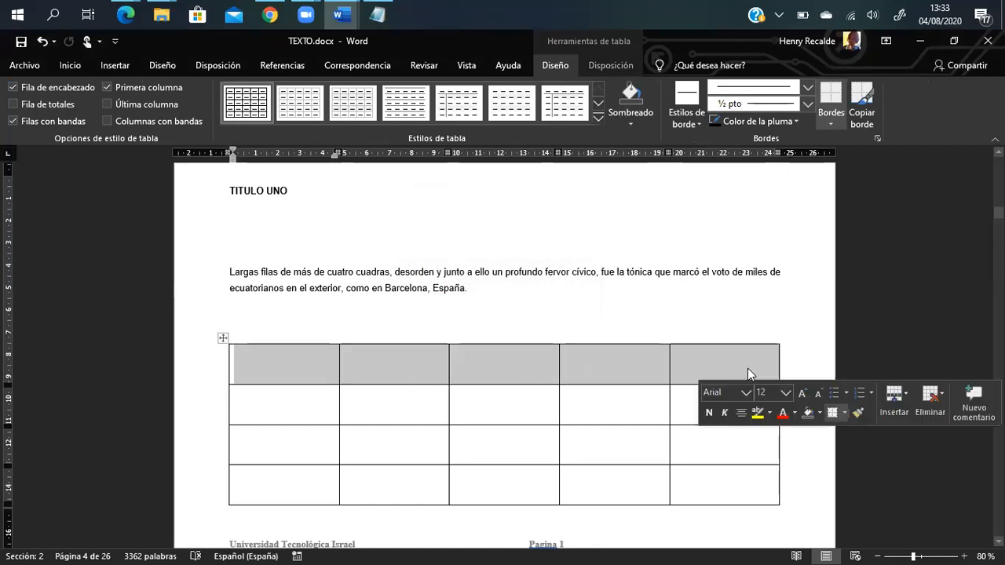
pyautogui.rightClick(490, 370)
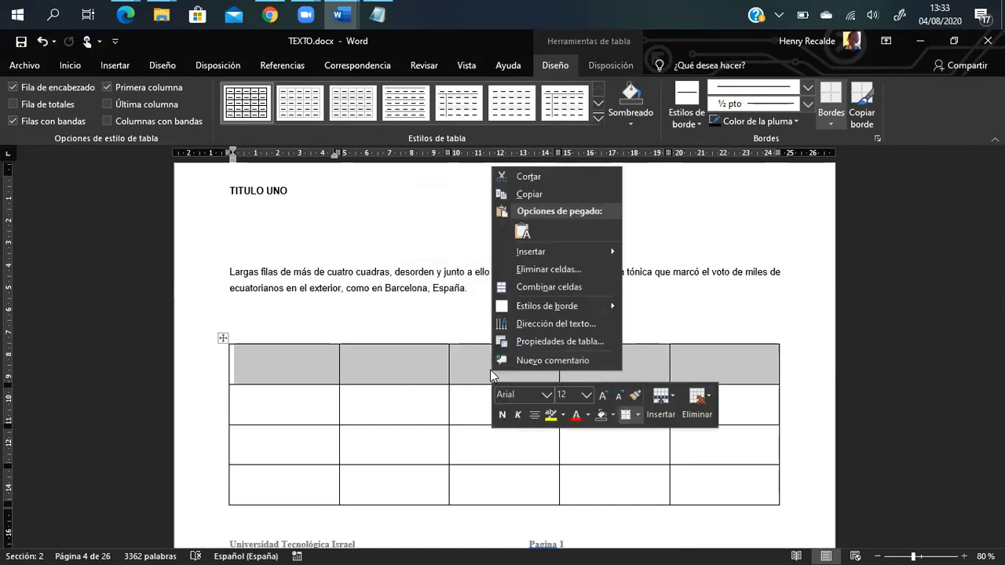
pyautogui.click(565, 288)
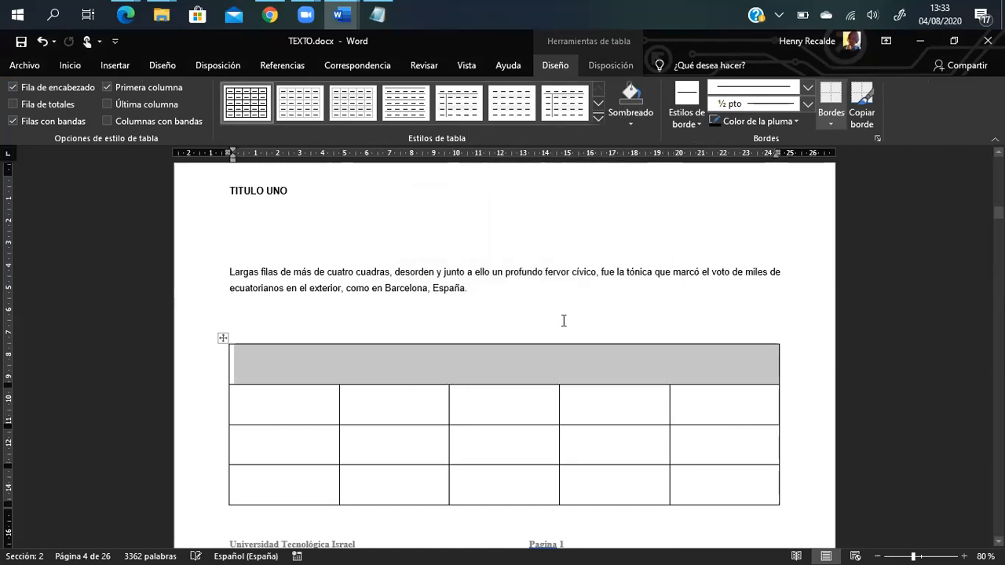
# Enter the centered title "Cálculos Tabla" in the merged first row, with the accent spelled correctly
pyautogui.click(509, 366)
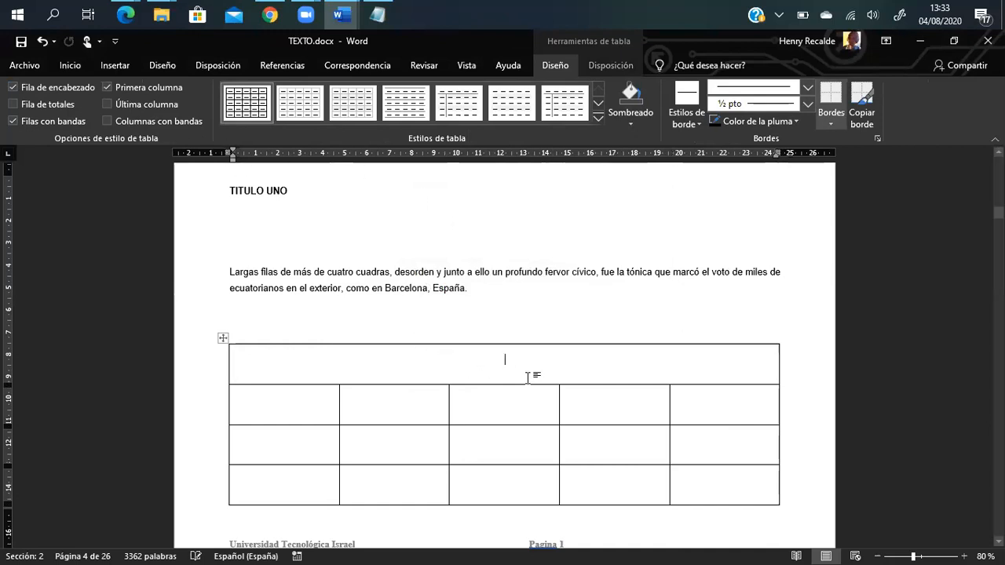
pyautogui.write('T')
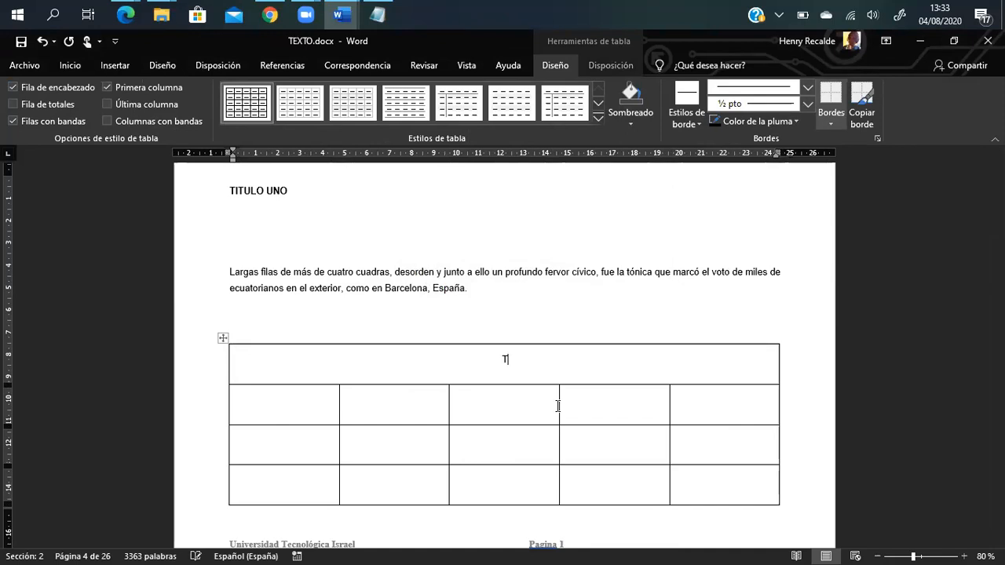
pyautogui.write('alcula')
pyautogui.press('BackSpace')
pyautogui.write('os Tabla')
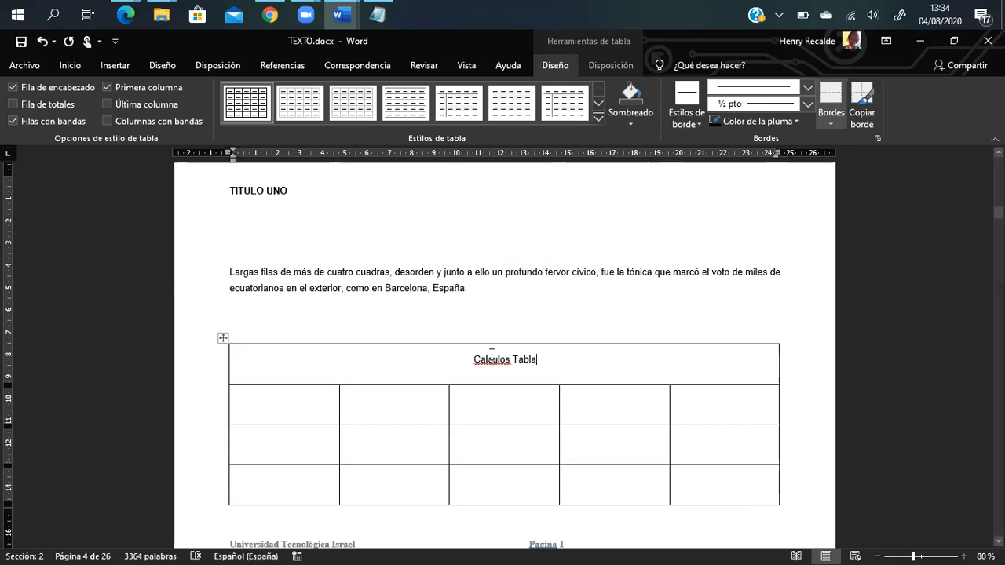
pyautogui.rightClick(491, 355)
pyautogui.click(412, 59)
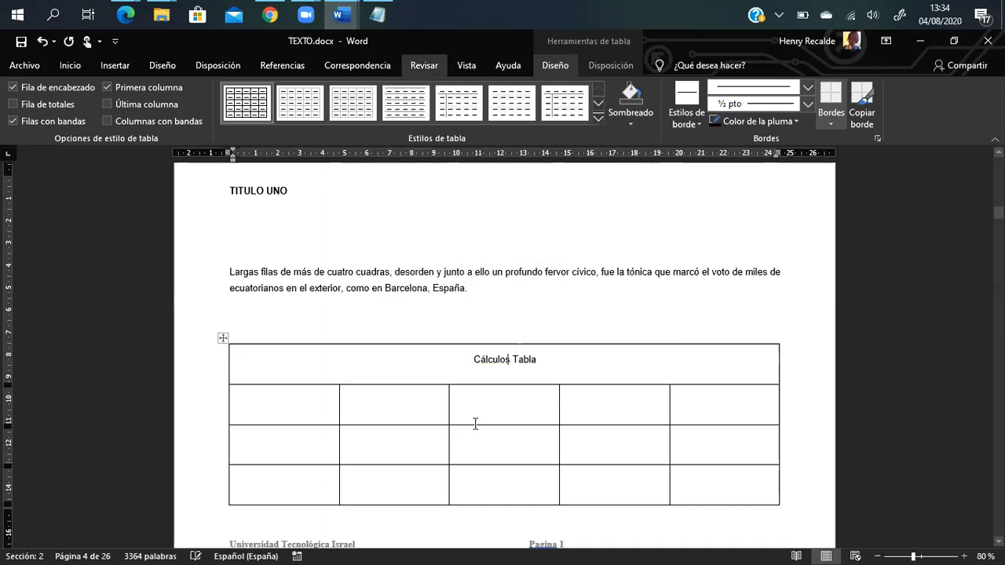
# Format the table title "Cálculos Tabla" as bold with font size 18
pyautogui.moveTo(474, 360); pyautogui.dragTo(556, 355)
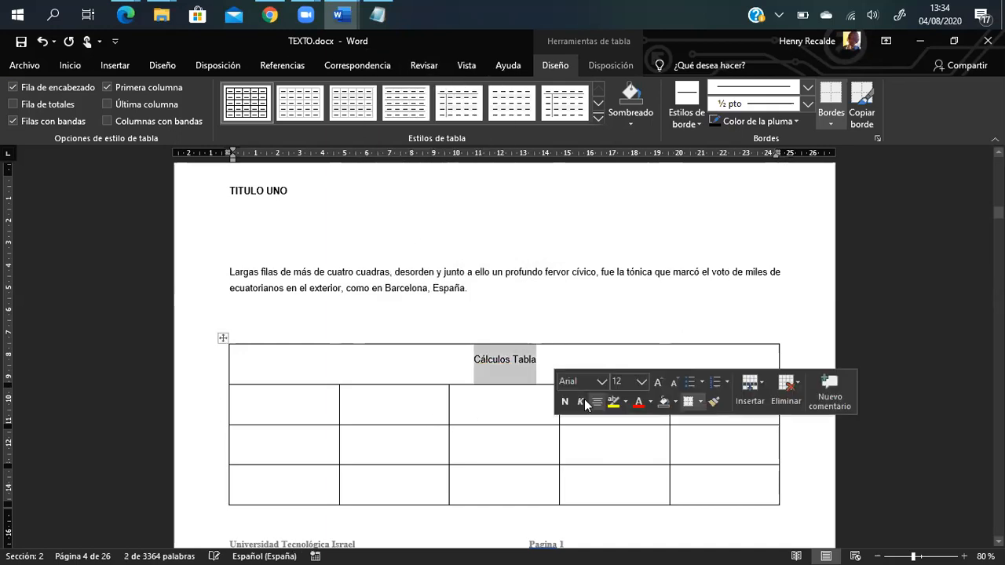
pyautogui.click(565, 401)
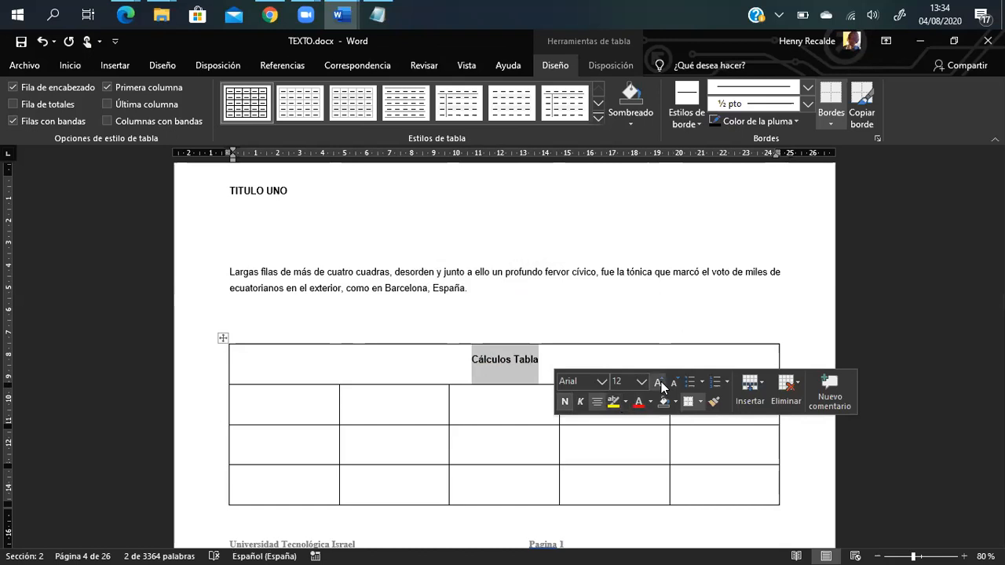
pyautogui.click(643, 382)
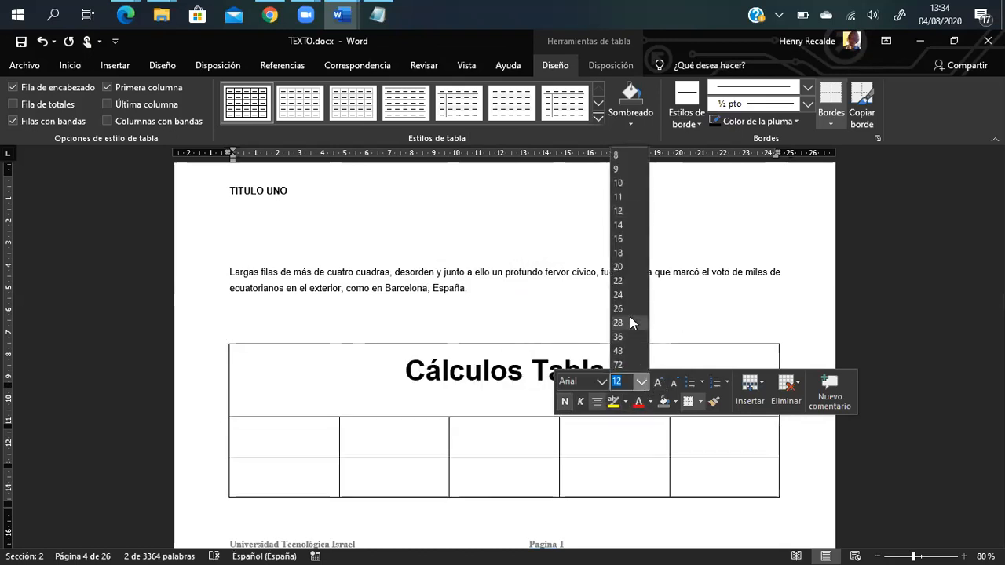
pyautogui.click(620, 253)
# Fill the second row with the column headings Producto, Cantidad, Precio, Precio unitario and Total
pyautogui.click(322, 418)
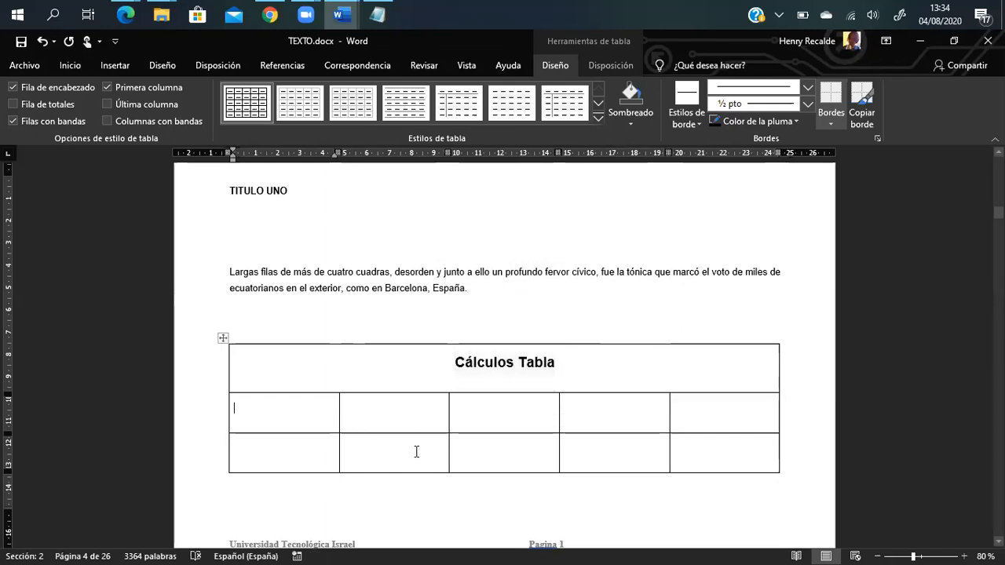
pyautogui.scroll(-4, 415, 454)
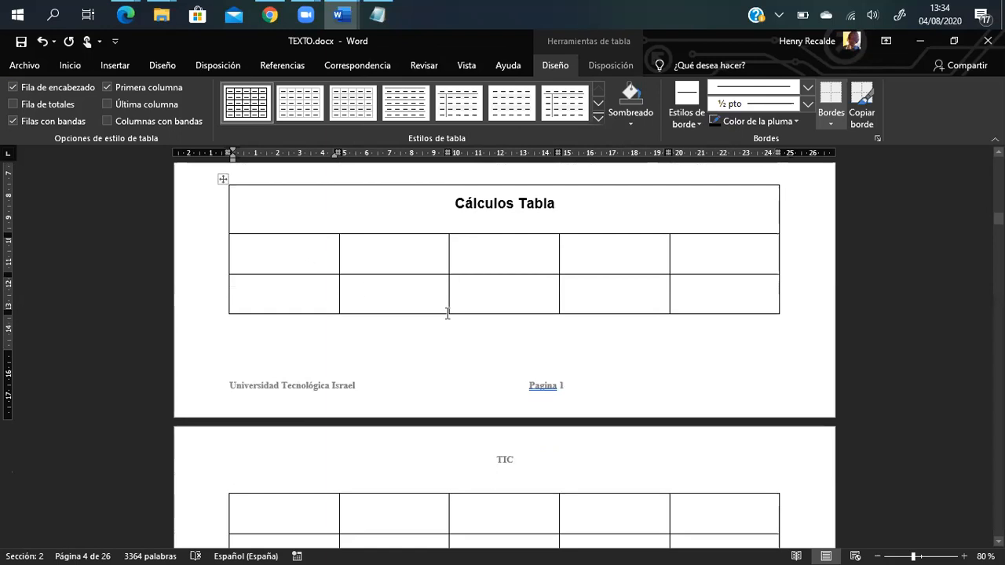
pyautogui.write('producto')
pyautogui.press('Tab')
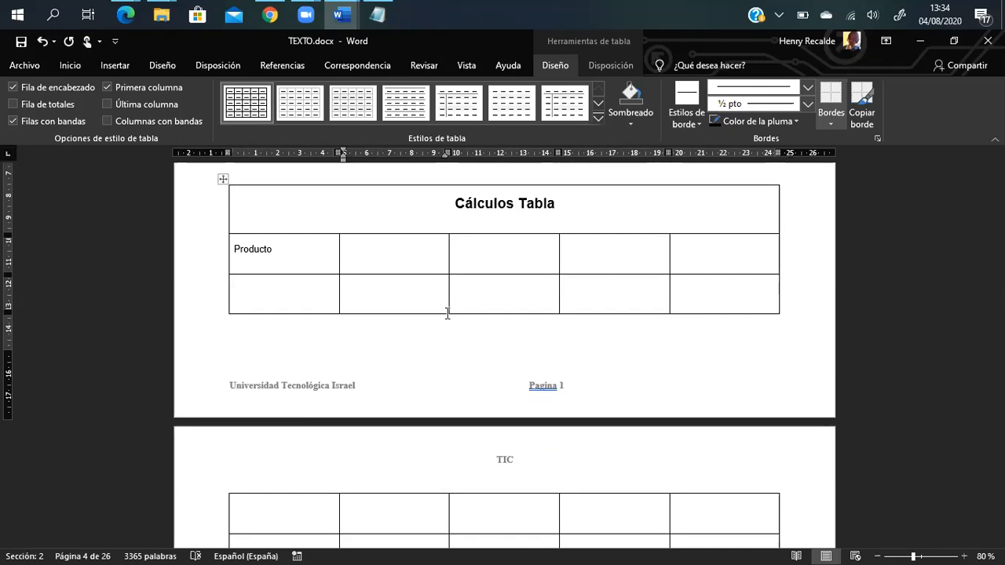
pyautogui.write('Cantidad')
pyautogui.press('Tab')
pyautogui.write('Pre')
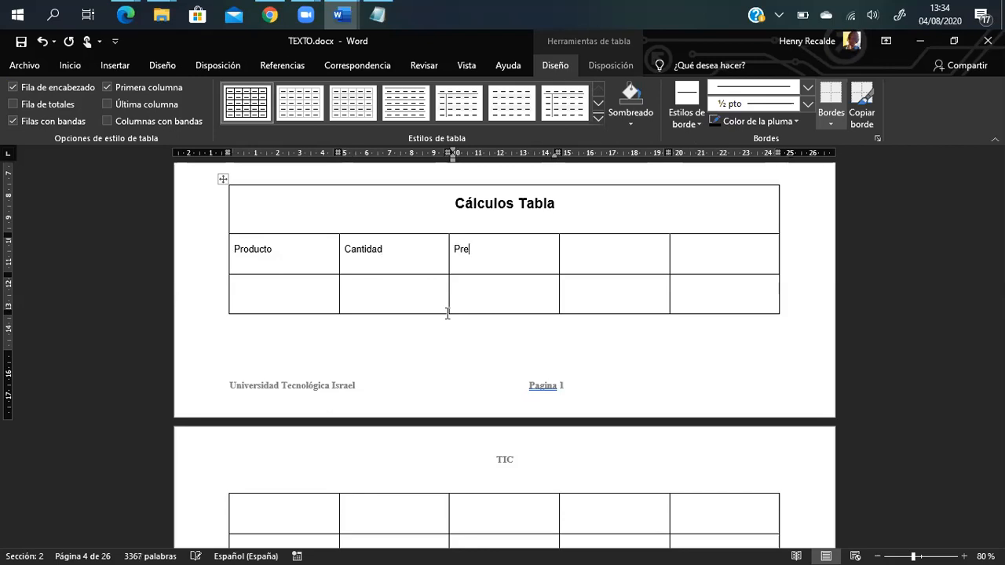
pyautogui.press('Tab')
pyautogui.write('Precio unitario')
pyautogui.press('Tab')
pyautogui.write('Tota')
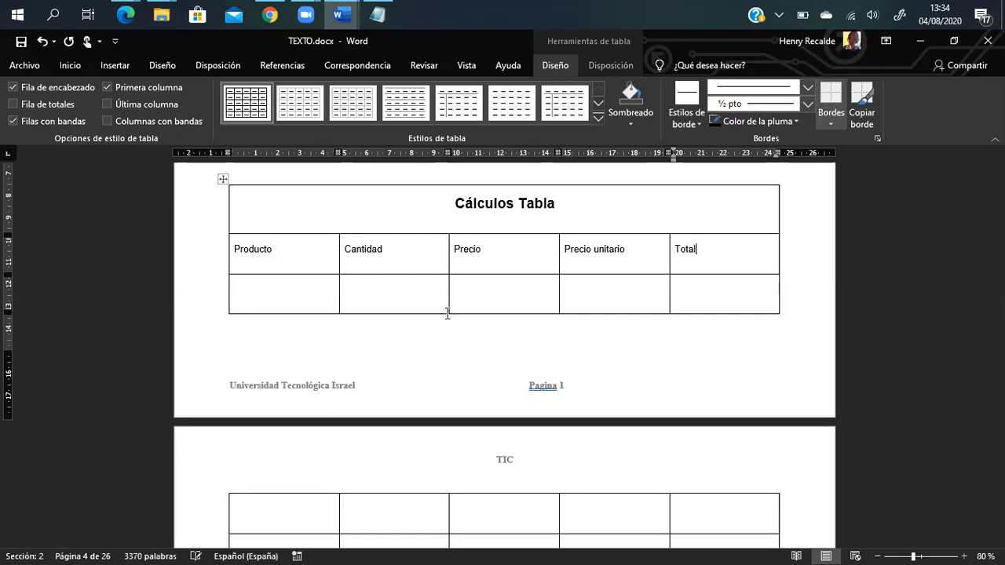
# Fill the row below the headings with product Uno, quantity 10, price 1.2 and unit price 1.2
pyautogui.click(269, 301)
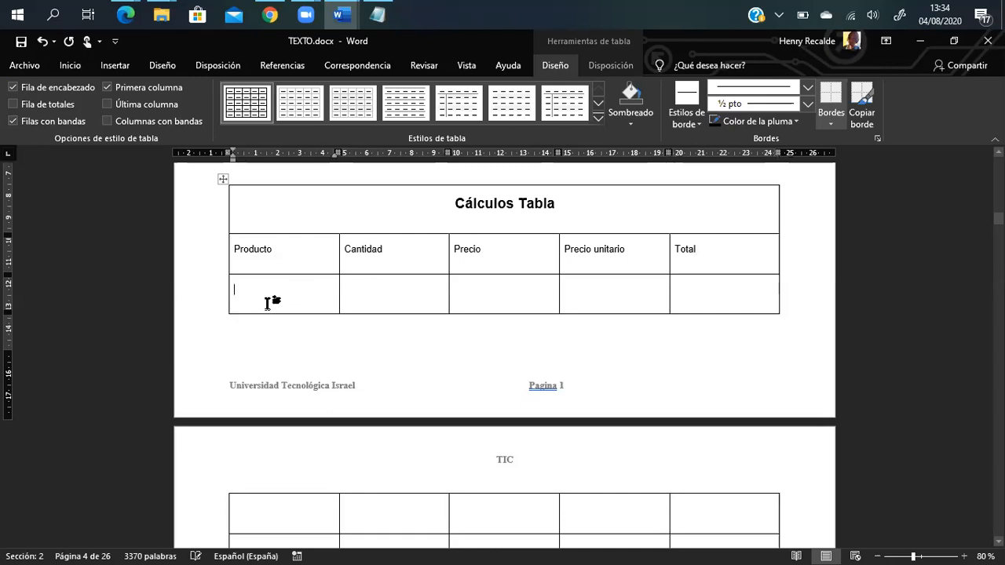
pyautogui.write('Uni')
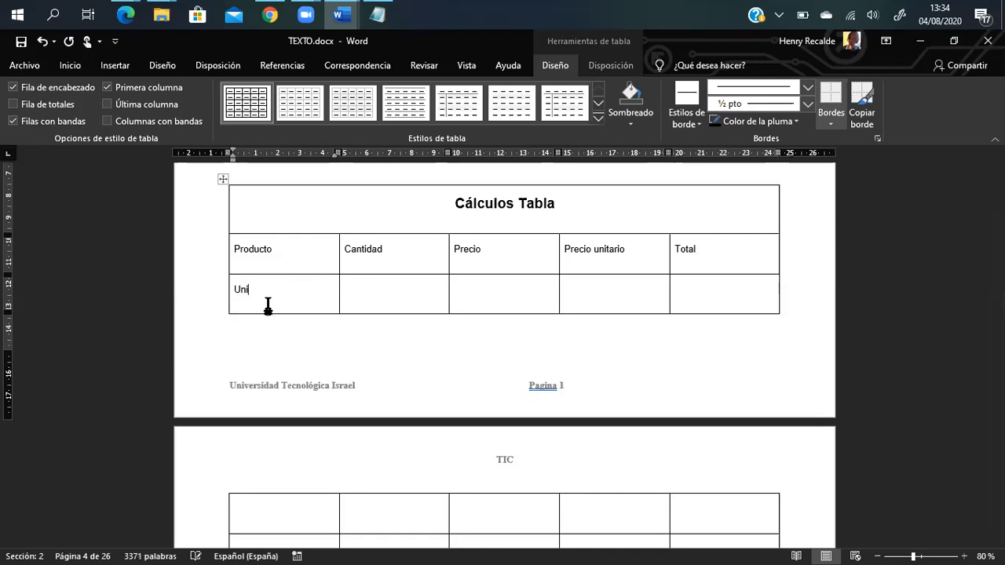
pyautogui.press('BackSpace')
pyautogui.write('o')
pyautogui.press('BackSpace')
pyautogui.write('o')
pyautogui.press('Tab')
pyautogui.write('10')
pyautogui.press('Tab')
pyautogui.press('Tab')
pyautogui.write('1.2')
pyautogui.press('Tab')
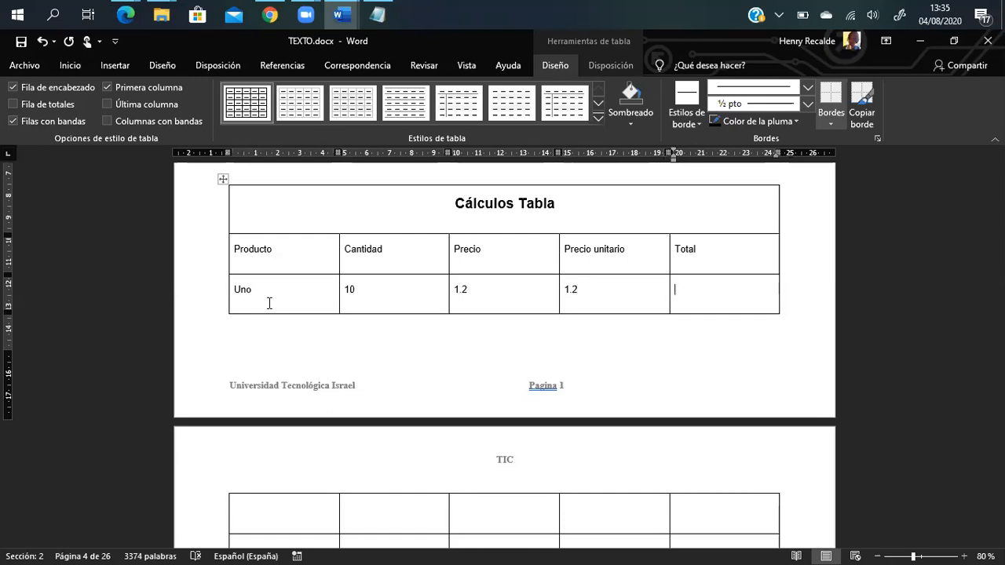
# Fill the first table row on the following page with product Dos, quantity 5, price 2.1 and unit price 2.1
pyautogui.scroll(-2, 421, 340)
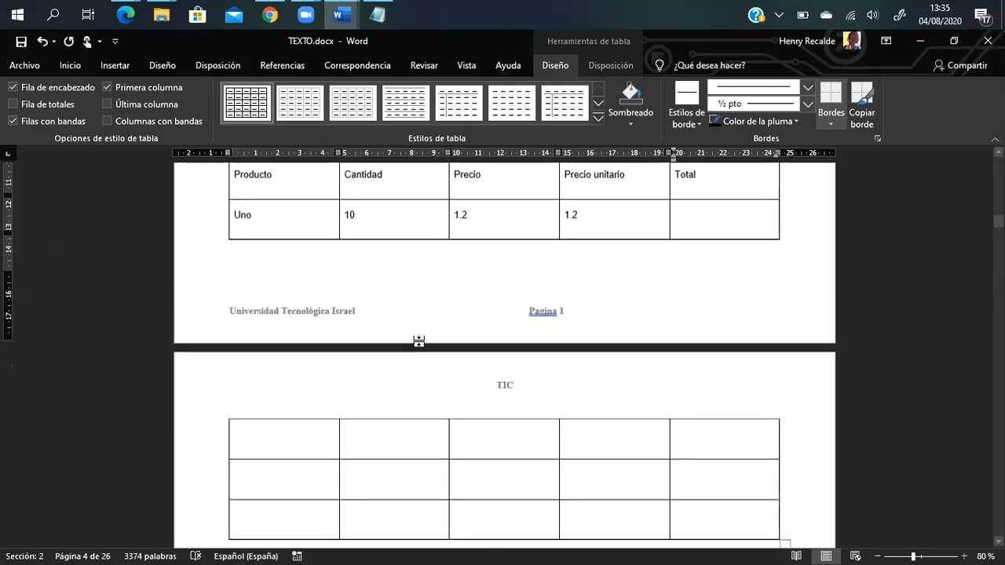
pyautogui.click(257, 444)
pyautogui.write('Dos')
pyautogui.press('Tab')
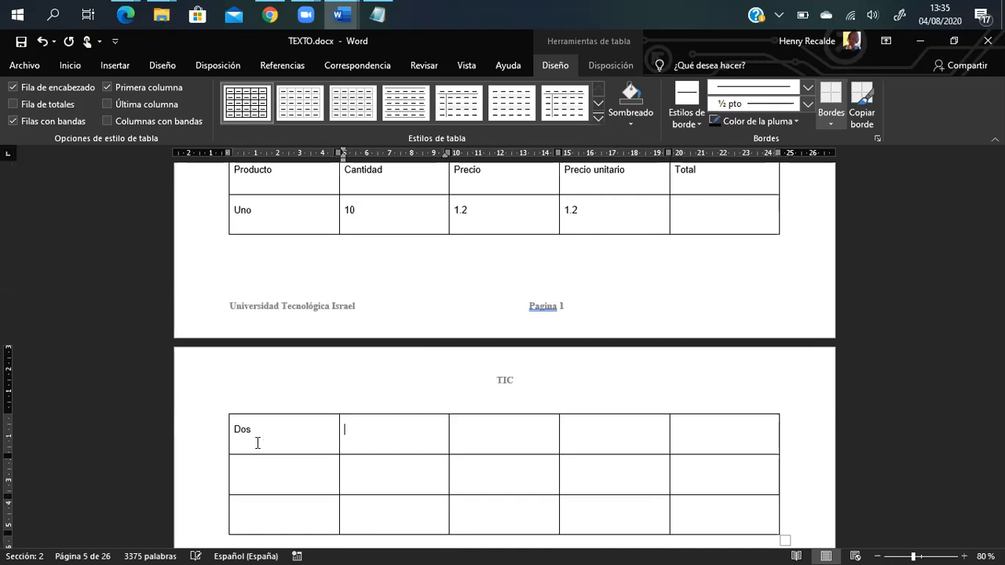
pyautogui.press('Tab')
pyautogui.press('Tab')
pyautogui.write('2.1')
pyautogui.press('Tab')
# Fill the row below Dos with product Tres, quantity 6, price 1.5 and unit price 1.5
pyautogui.click(252, 471)
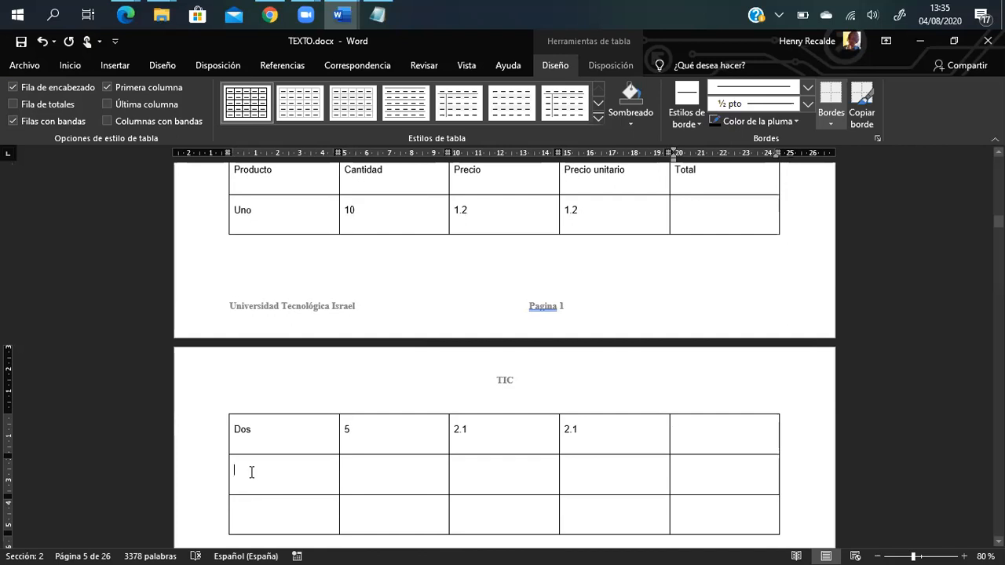
pyautogui.write('Tres')
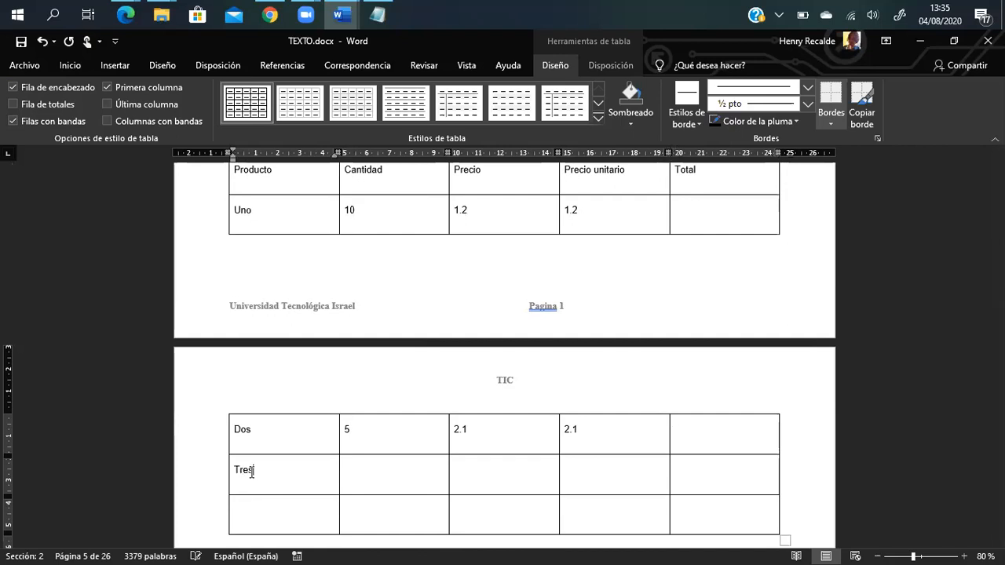
pyautogui.press('Tab')
pyautogui.press('Tab')
pyautogui.write('1.5')
pyautogui.press('Tab')
pyautogui.write('1.5')
pyautogui.press('Tab')
pyautogui.press('Tab')
pyautogui.scroll(-1, 416, 471)
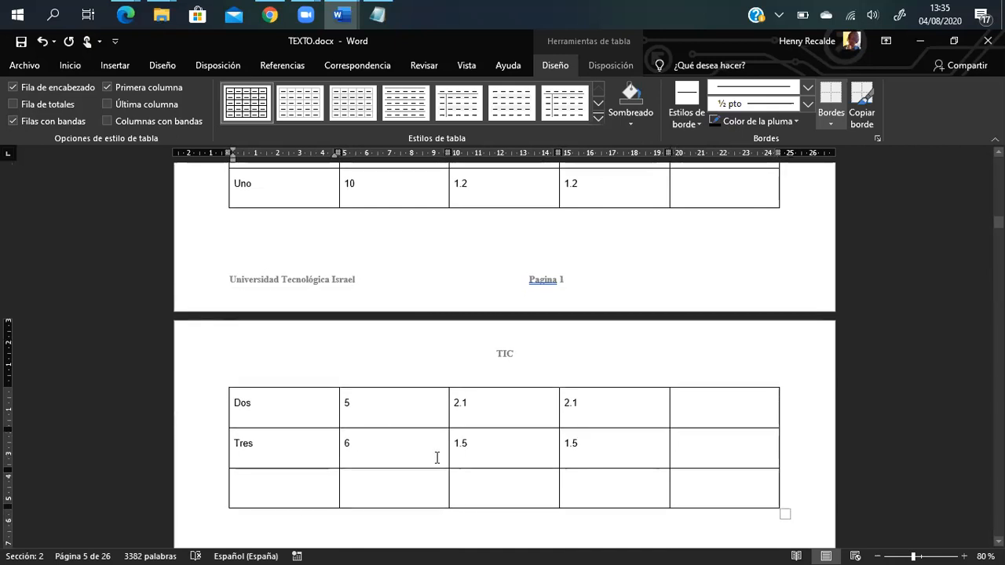
# Merge the first four cells of the table's last row into a single cell
pyautogui.moveTo(303, 500)
pyautogui.mouseDown()
pyautogui.moveTo(590, 484)
pyautogui.moveTo(597, 496)
pyautogui.mouseUp()
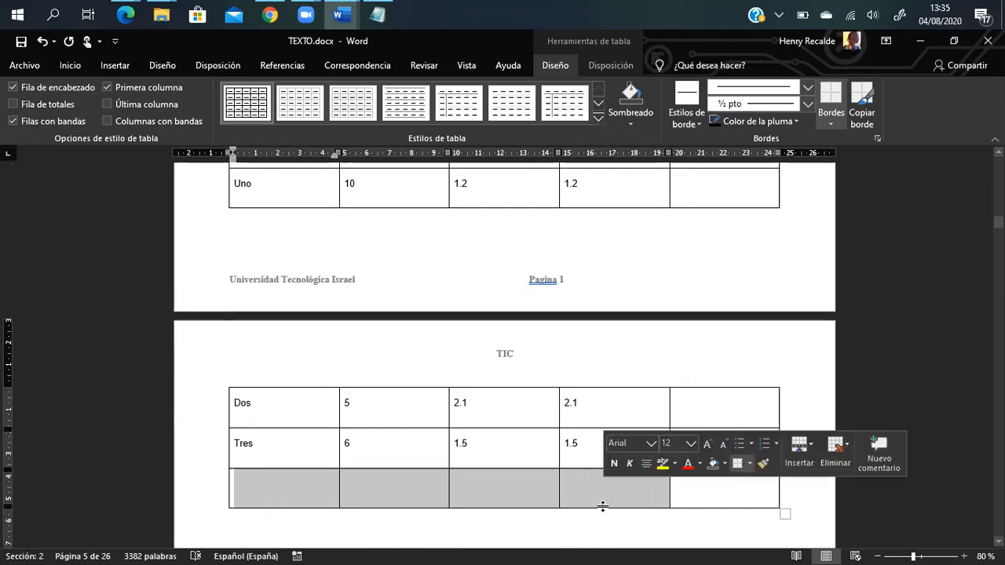
pyautogui.click(451, 482)
pyautogui.moveTo(311, 478); pyautogui.dragTo(585, 487)
pyautogui.rightClick(582, 487)
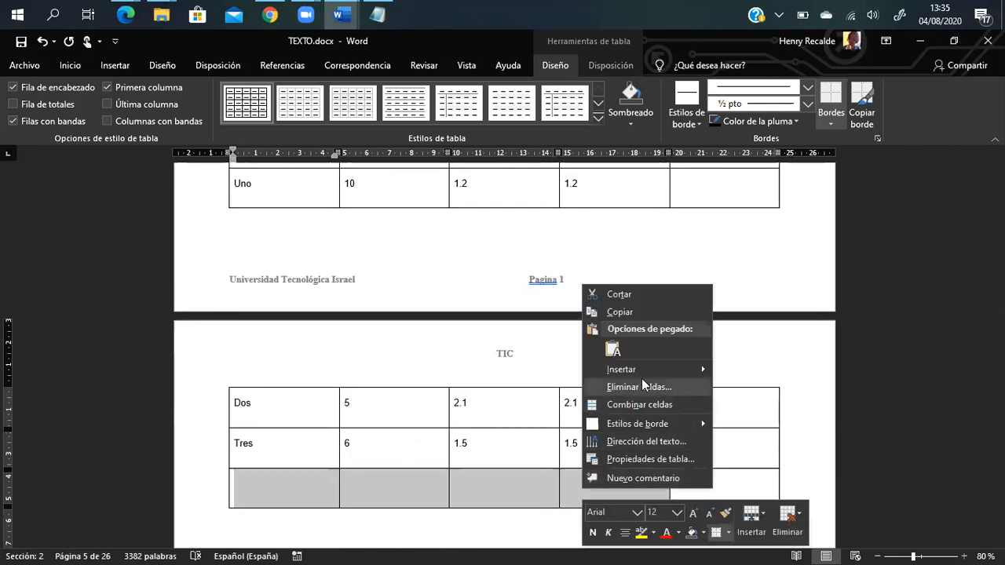
pyautogui.click(642, 402)
# Enter the right-aligned label Total in the merged cell of the last row
pyautogui.click(571, 483)
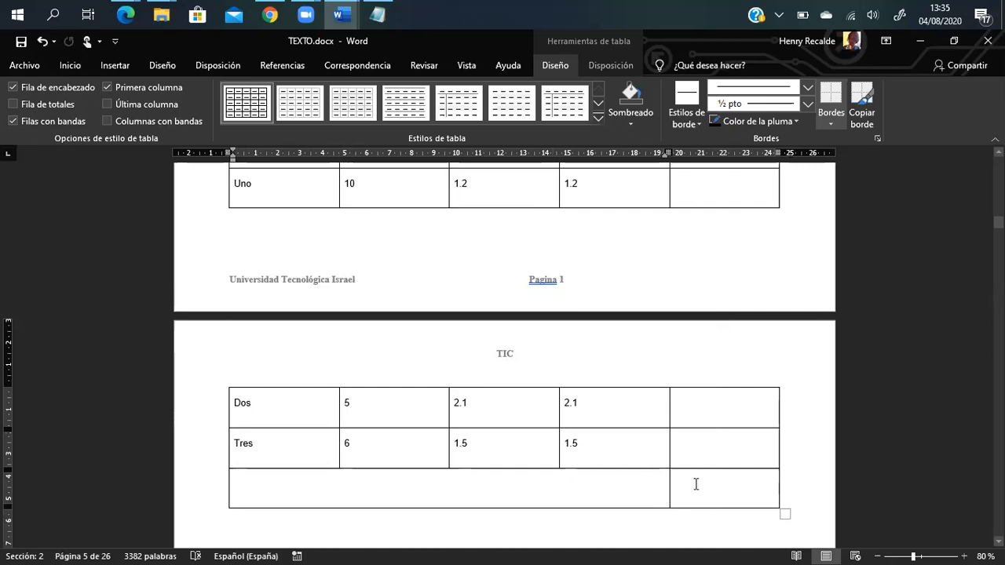
pyautogui.write('Total')
pyautogui.scroll(-1, 550, 307)
pyautogui.scroll(-1, 549, 307)
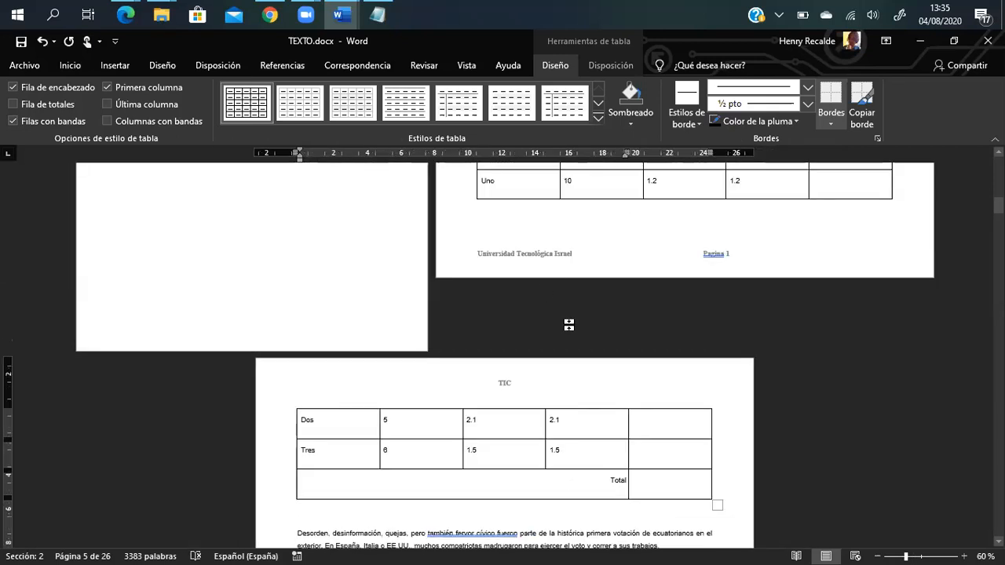
pyautogui.scroll(1, 572, 326)
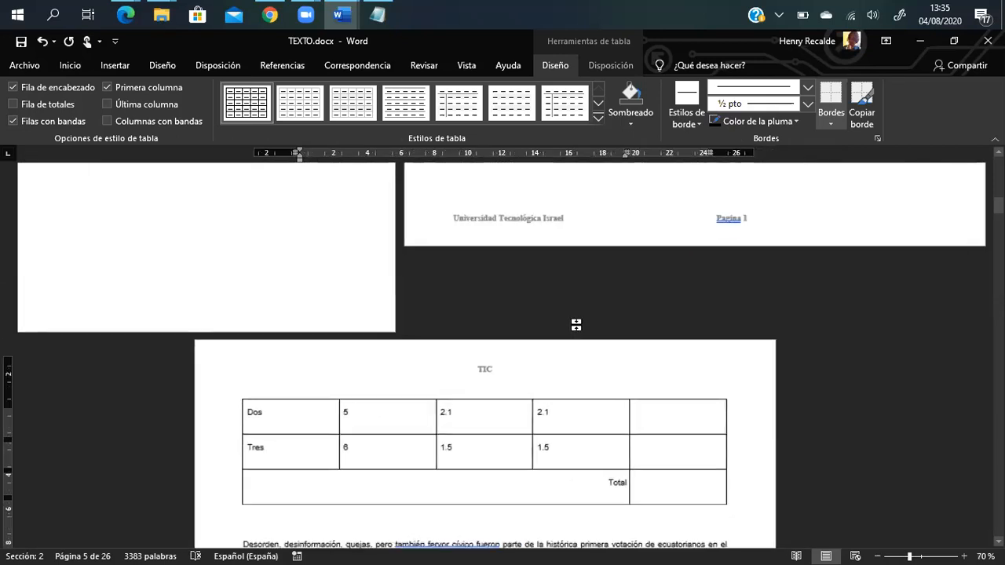
pyautogui.scroll(1, 577, 330)
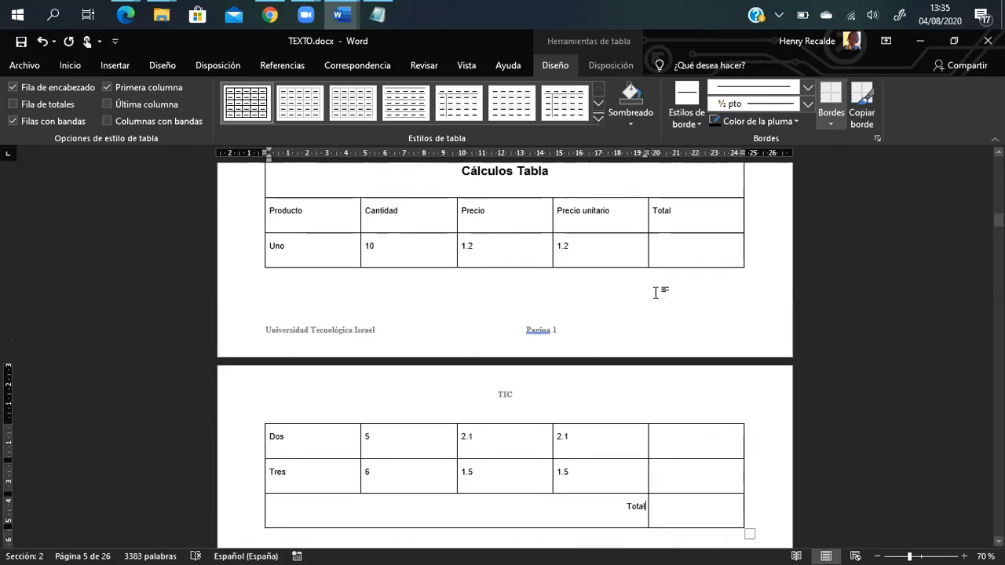
pyautogui.click(738, 264)
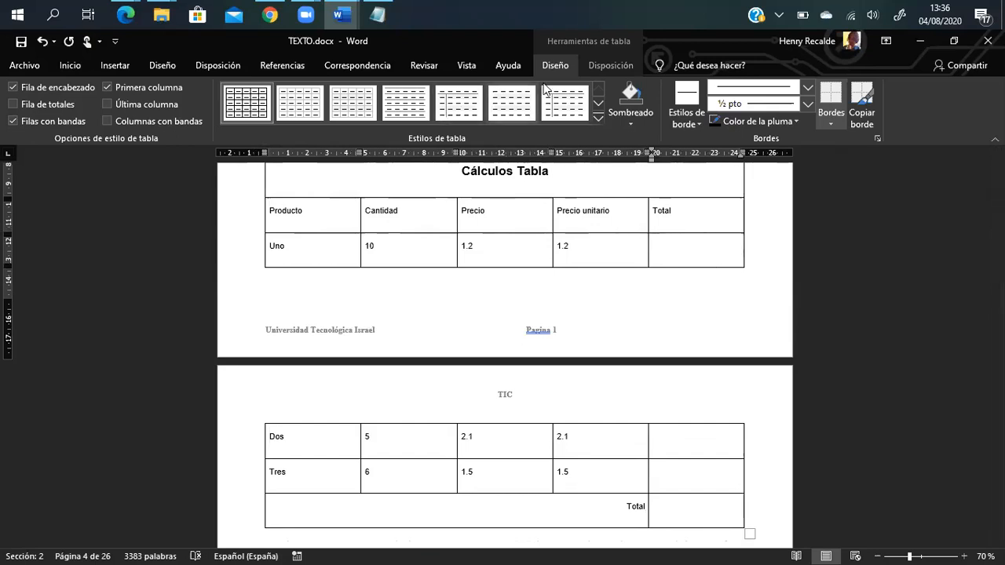
pyautogui.click(603, 64)
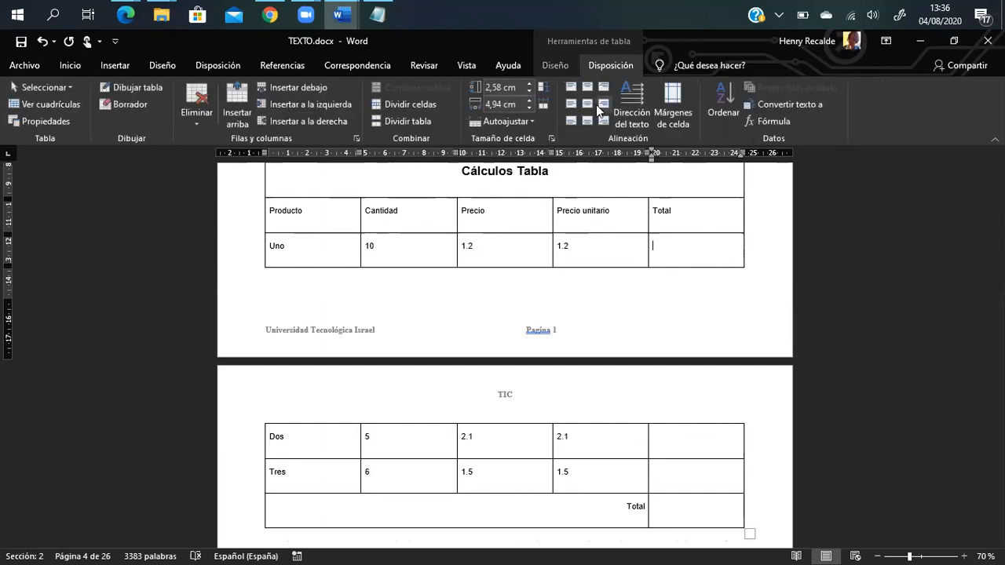
pyautogui.click(771, 122)
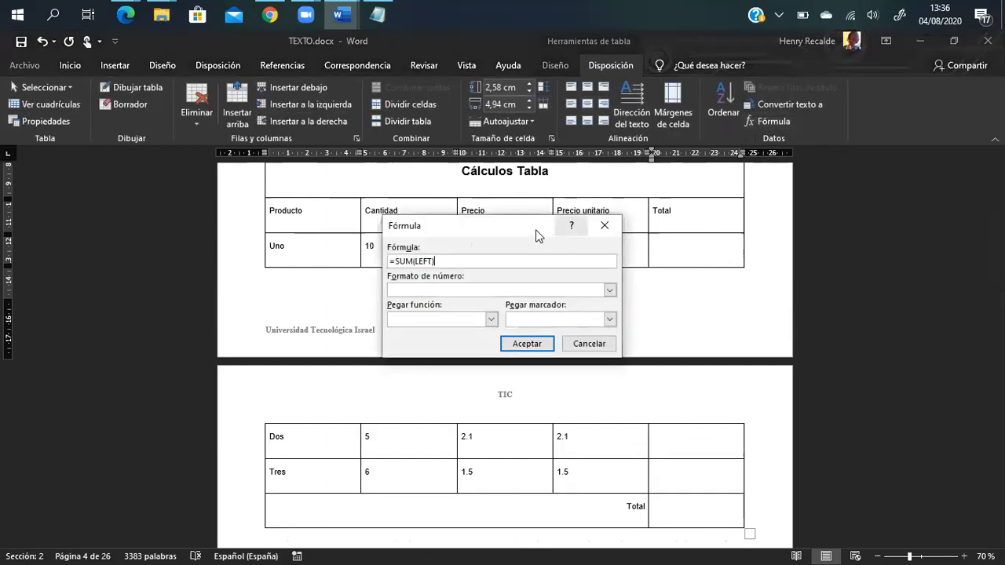
pyautogui.moveTo(540, 235); pyautogui.dragTo(665, 299)
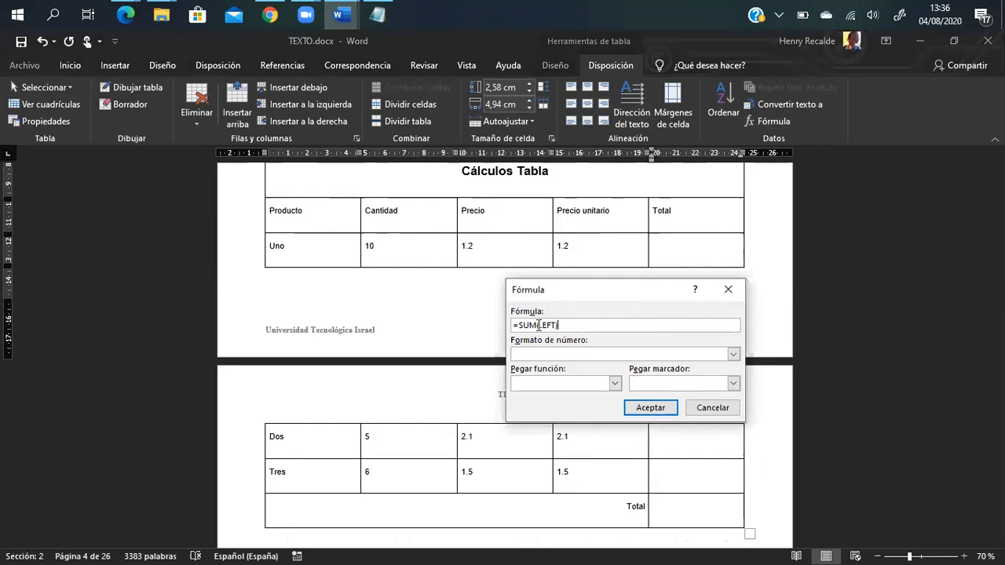
pyautogui.moveTo(519, 326); pyautogui.dragTo(561, 325)
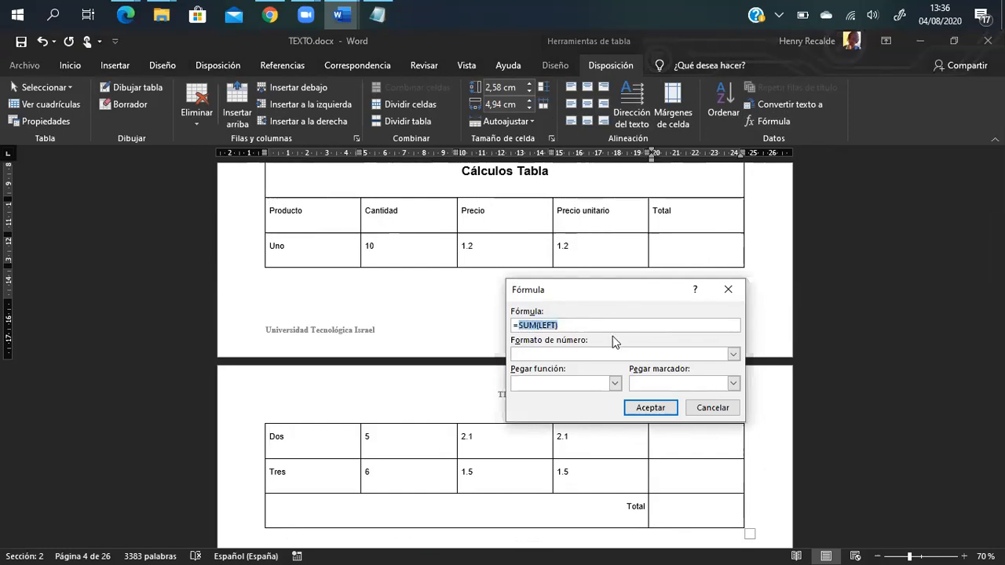
pyautogui.press('BackSpace')
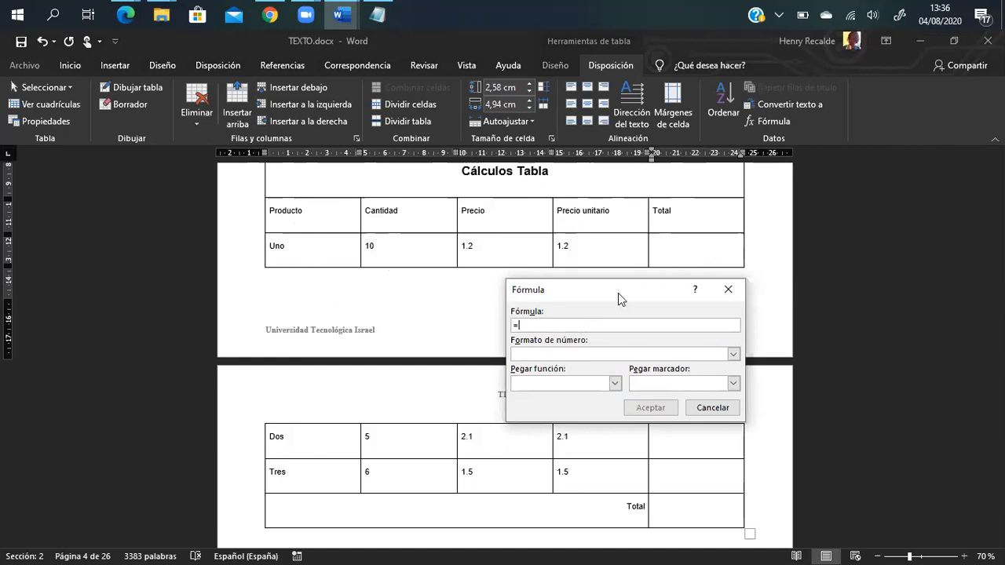
pyautogui.click(724, 298)
# Examine the title, Producto and Cantidad cells to work out the table's column letters and row numbers
pyautogui.scroll(1, 401, 343)
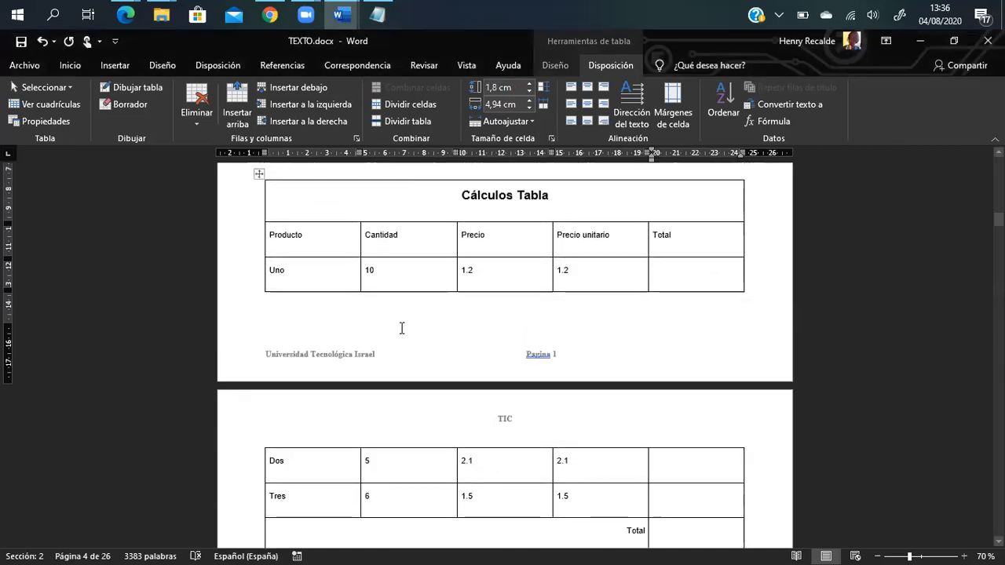
pyautogui.click(306, 210)
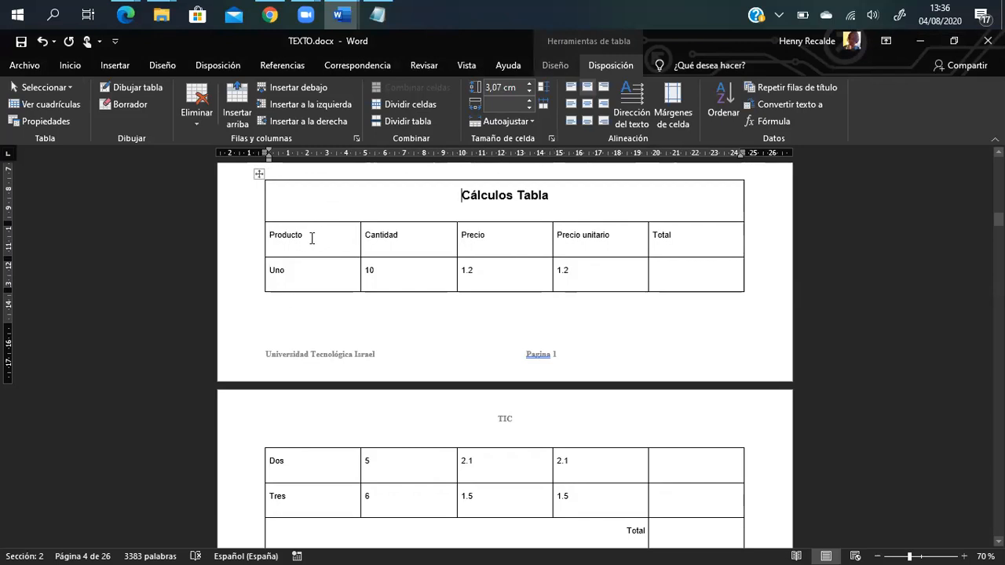
pyautogui.click(312, 238)
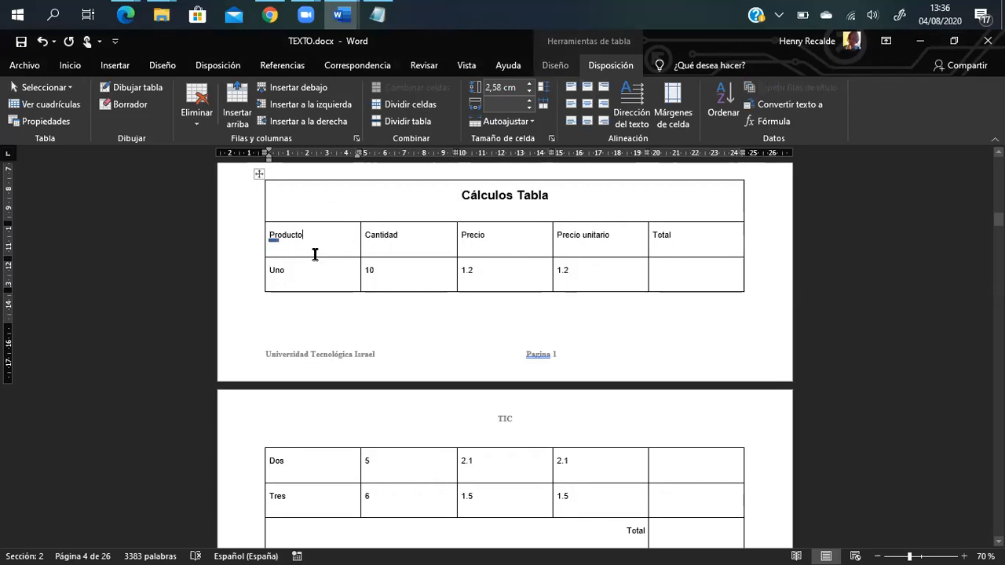
pyautogui.click(322, 490)
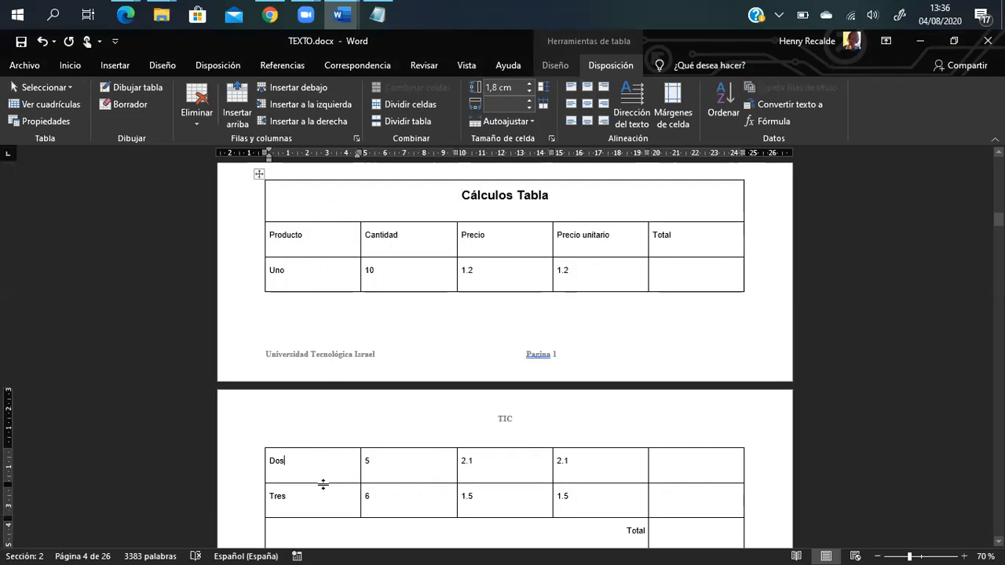
pyautogui.click(416, 237)
pyautogui.click(393, 269)
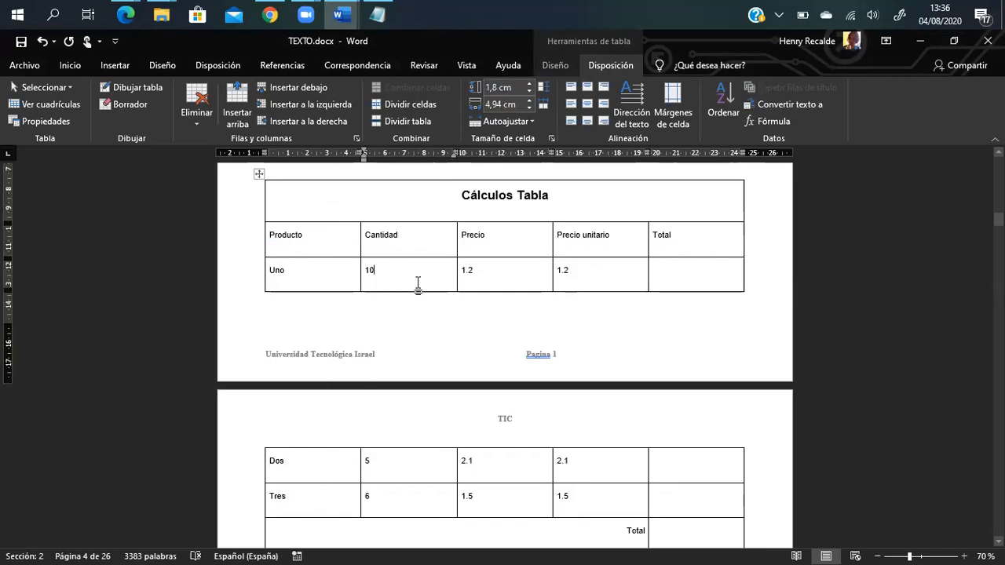
pyautogui.click(395, 480)
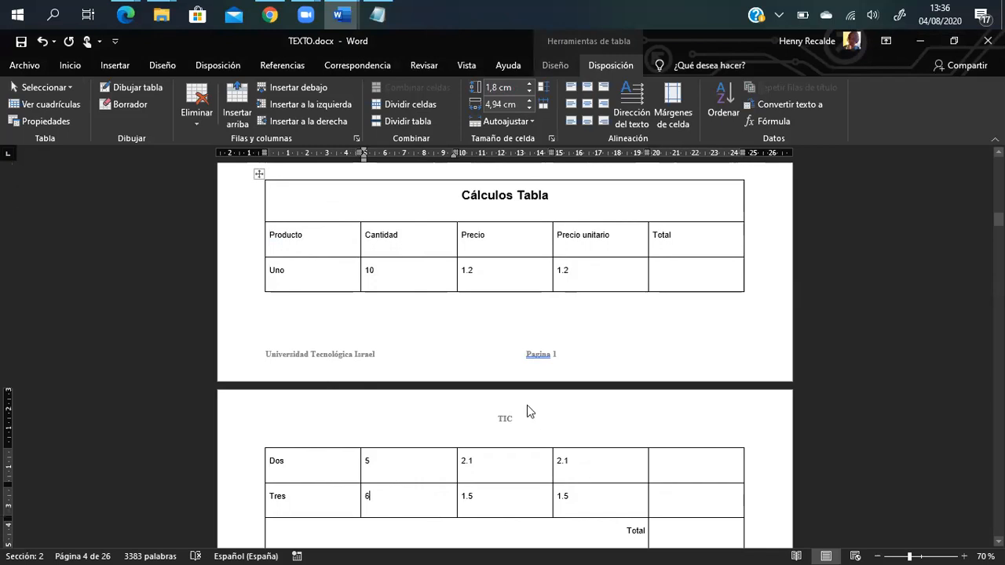
# Insert the formula =B3*C3 in the Total cell of the Uno row
pyautogui.click(691, 282)
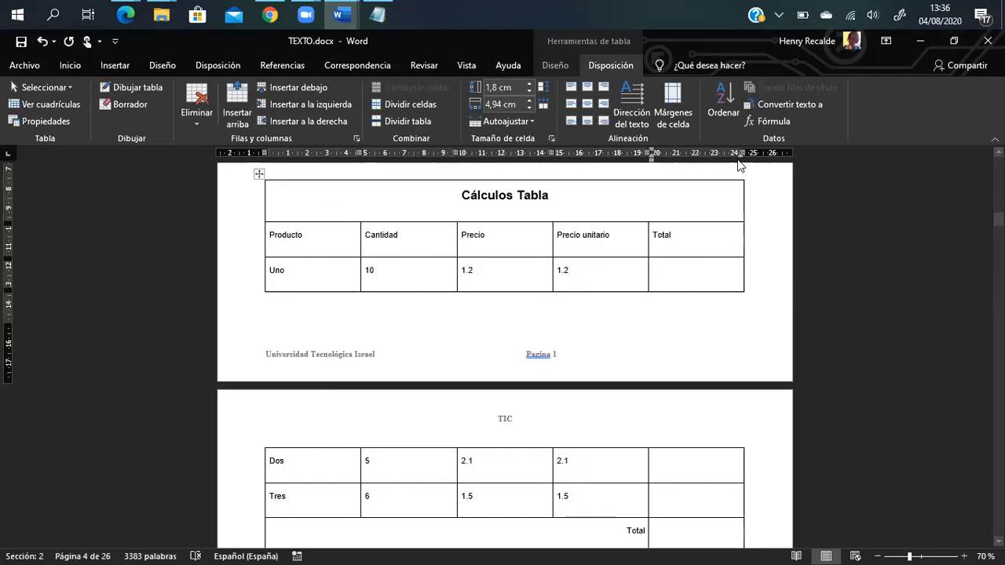
pyautogui.click(760, 121)
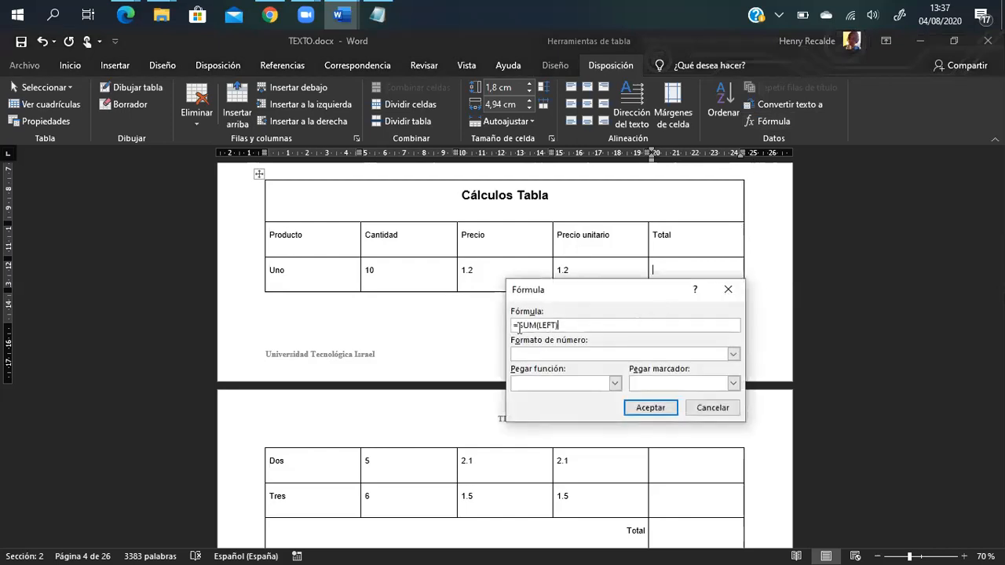
pyautogui.moveTo(519, 325); pyautogui.dragTo(650, 326)
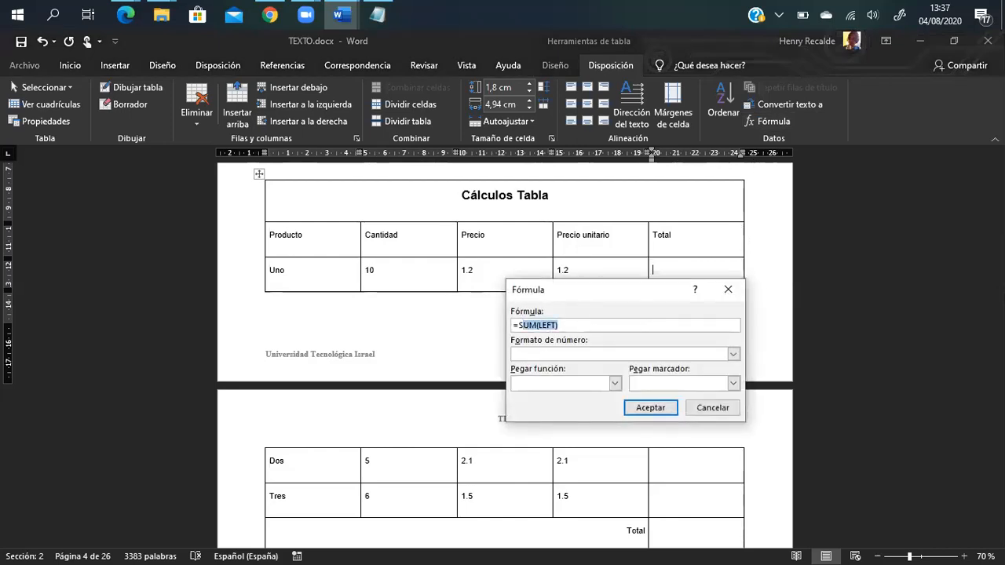
pyautogui.press('BackSpace')
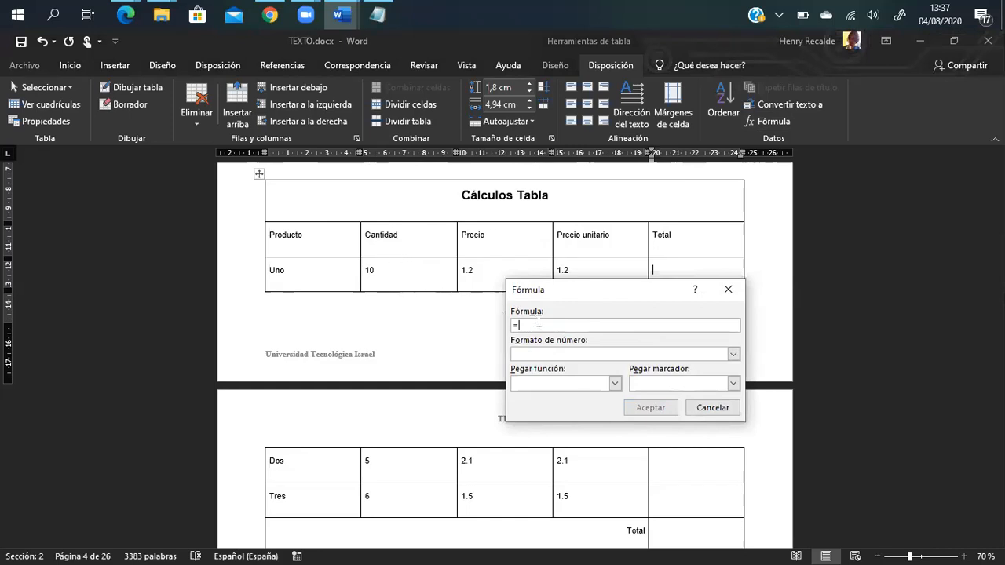
pyautogui.write('B3*C3')
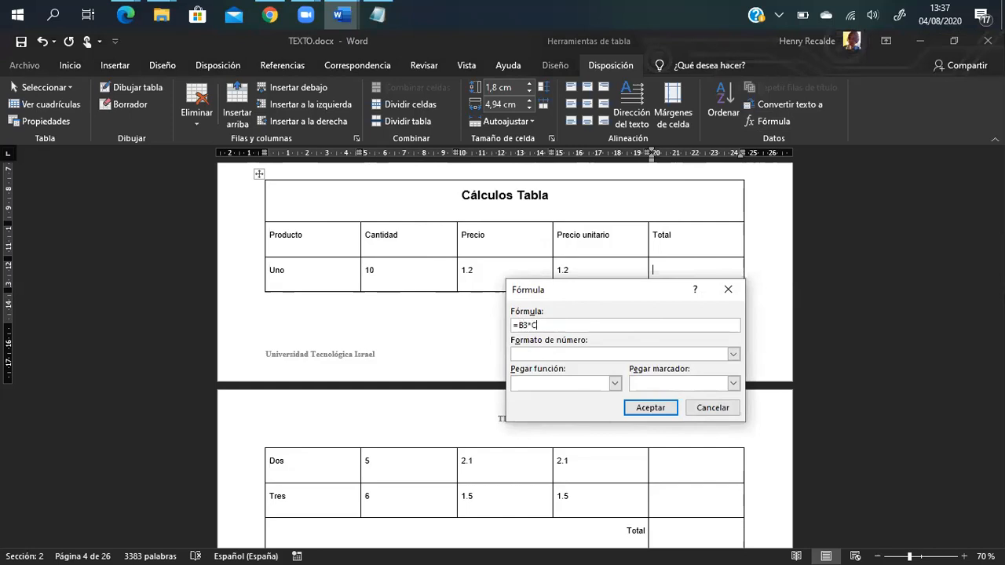
pyautogui.click(649, 408)
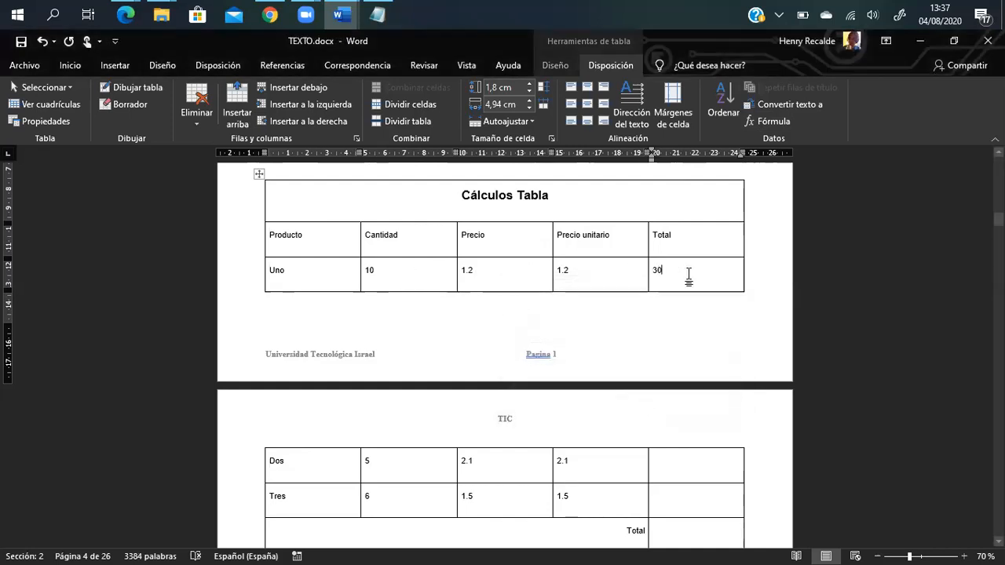
# Change the Precio of the Uno row to 1,2 and update the formula field in its Total cell
pyautogui.click(469, 273)
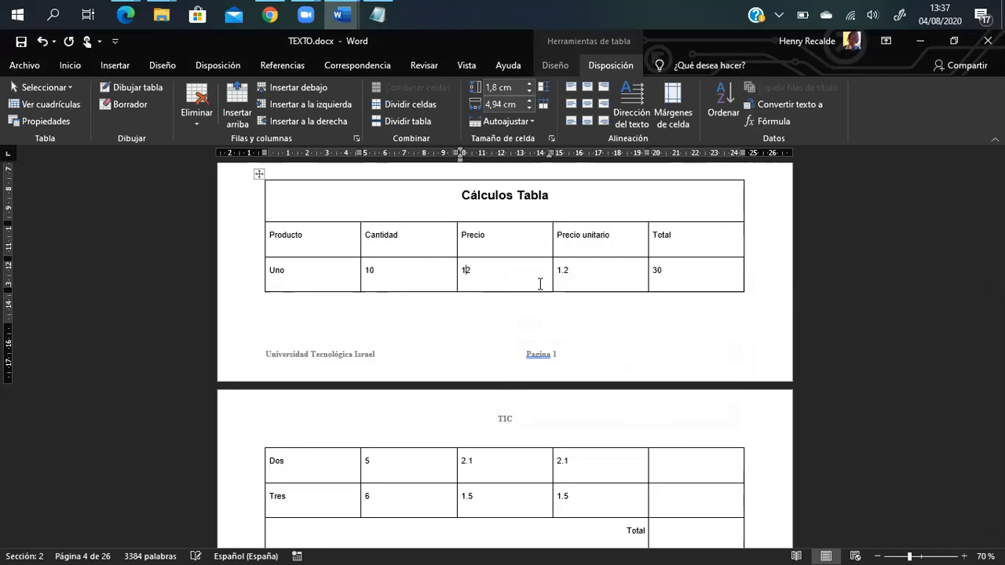
pyautogui.click(660, 271)
pyautogui.rightClick(658, 272)
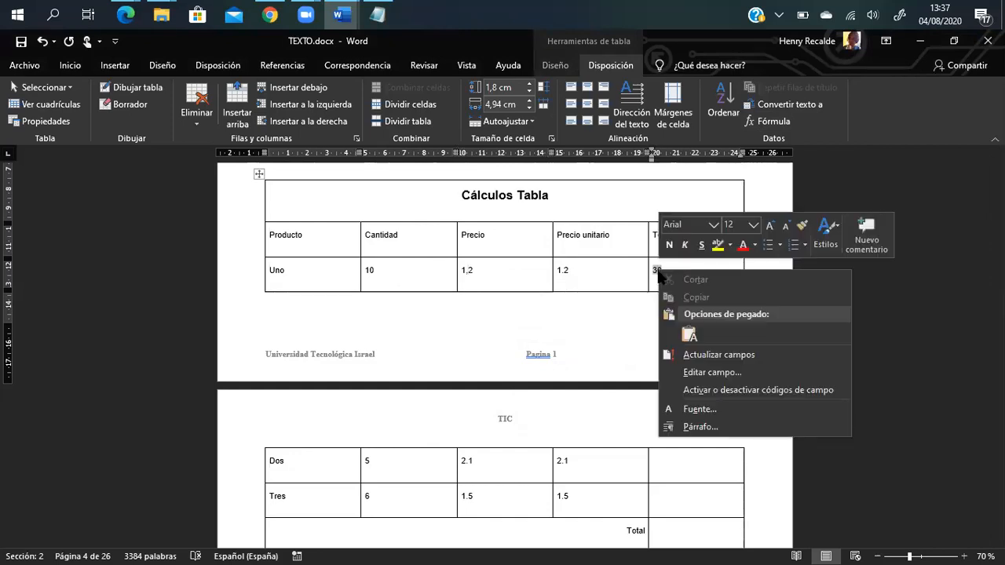
pyautogui.click(710, 358)
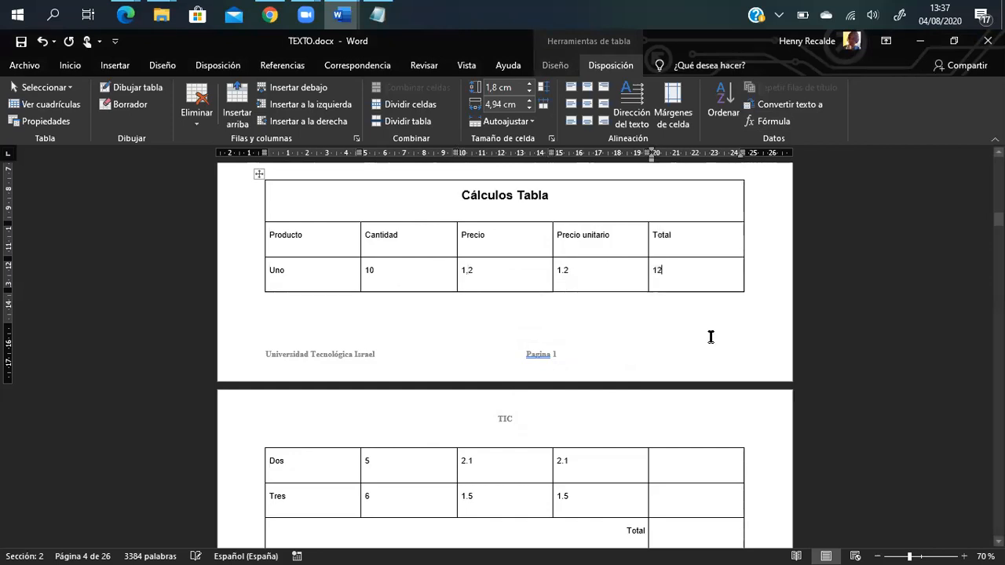
# Change the Precio unitario of the Uno row to 1,2 with a decimal comma
pyautogui.scroll(-1, 607, 353)
pyautogui.click(565, 248)
pyautogui.write(',')
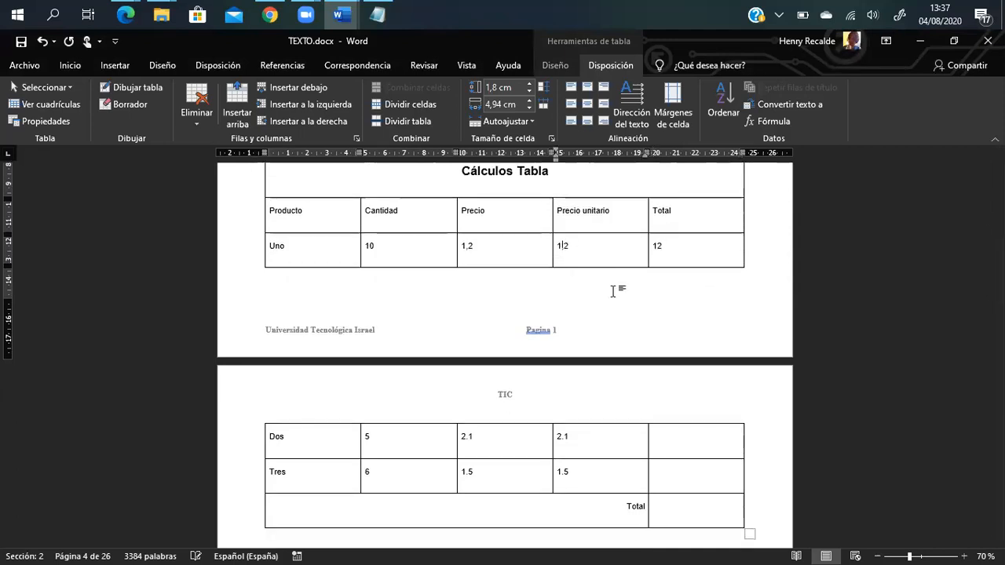
# Change the Precio values to 2,1 for Dos and 1,5 for Tres, using decimal commas
pyautogui.click(468, 454)
pyautogui.press('BackSpace')
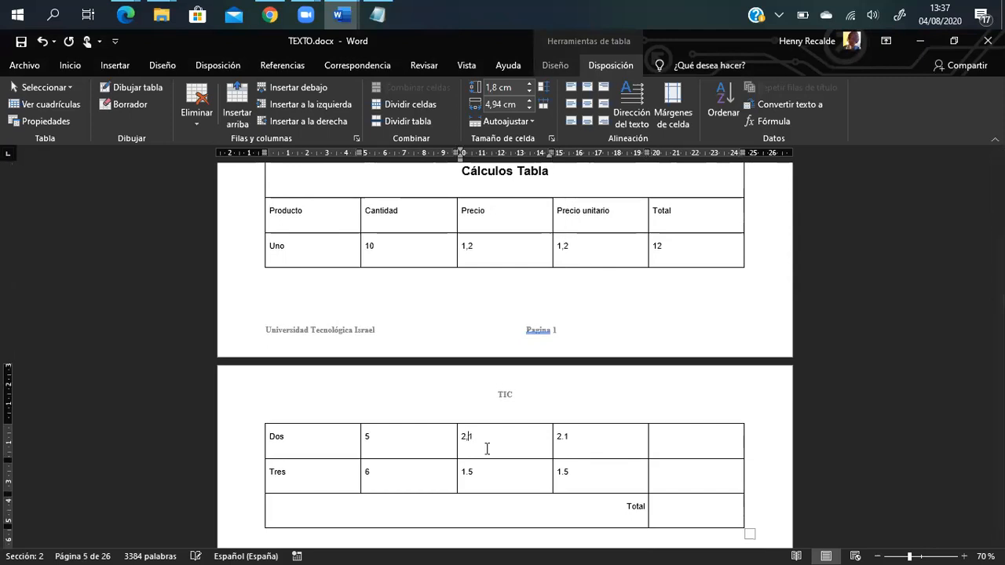
pyautogui.press('Down')
pyautogui.press('BackSpace')
pyautogui.write(',')
# Change the Precio unitario values to 2,1 for Dos and 1,5 for Tres, and update the Uno row's Total field
pyautogui.click(563, 438)
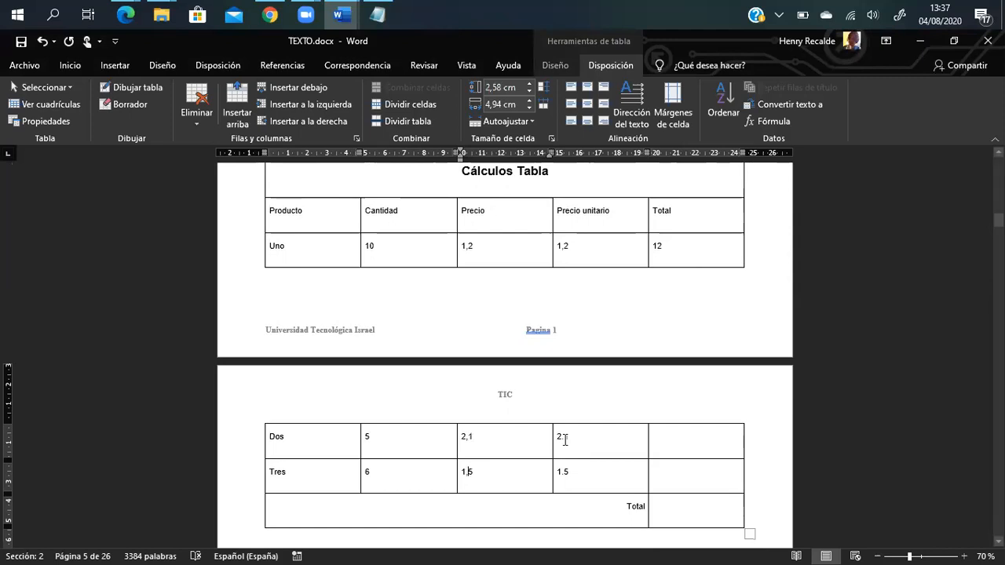
pyautogui.press('BackSpace')
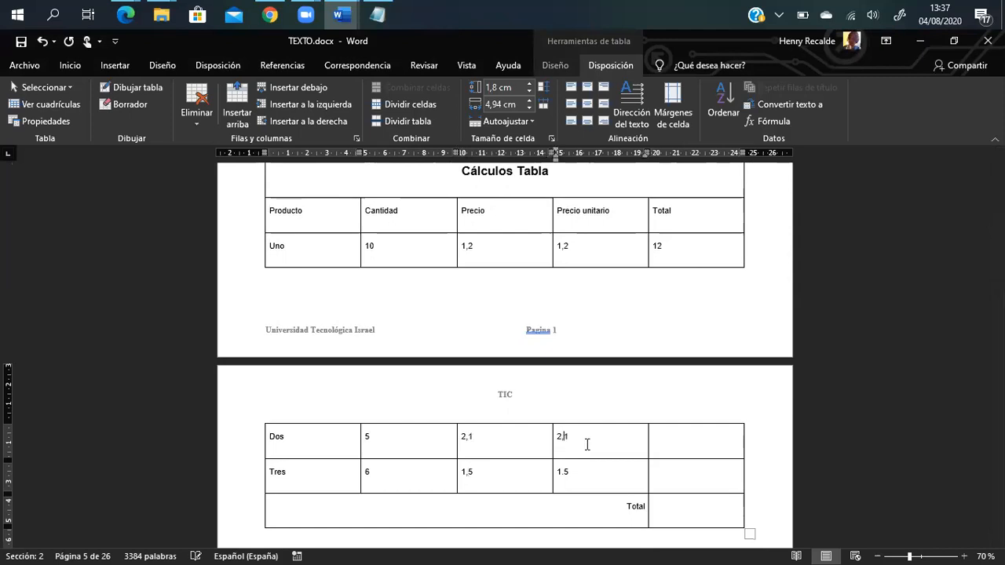
pyautogui.write(',')
pyautogui.click(565, 471)
pyautogui.press('BackSpace')
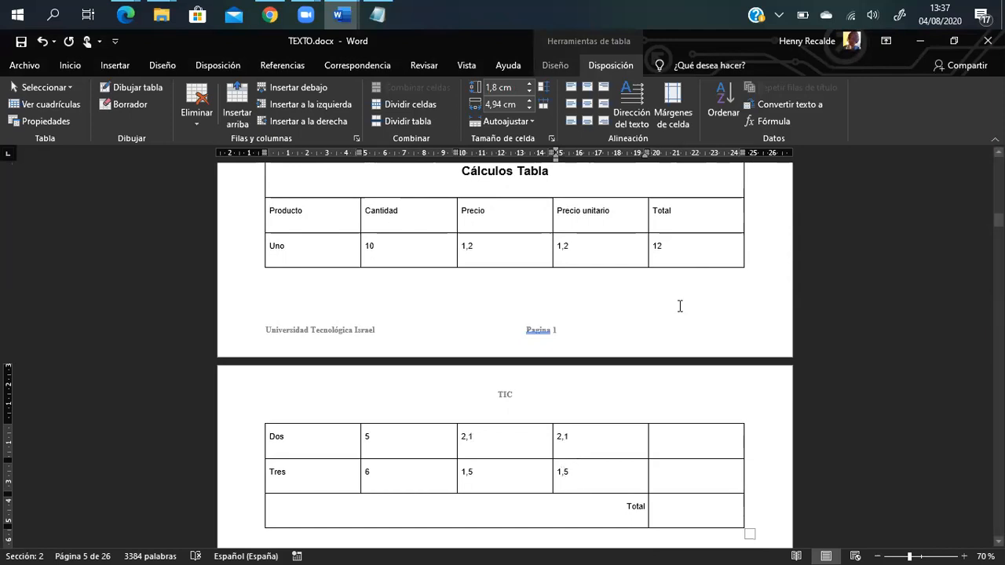
pyautogui.rightClick(659, 247)
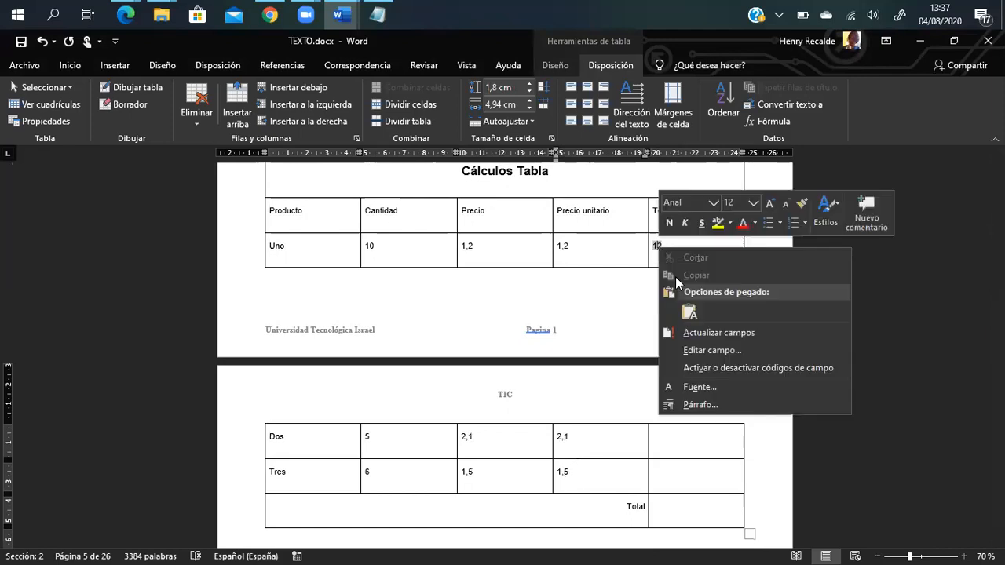
pyautogui.click(712, 335)
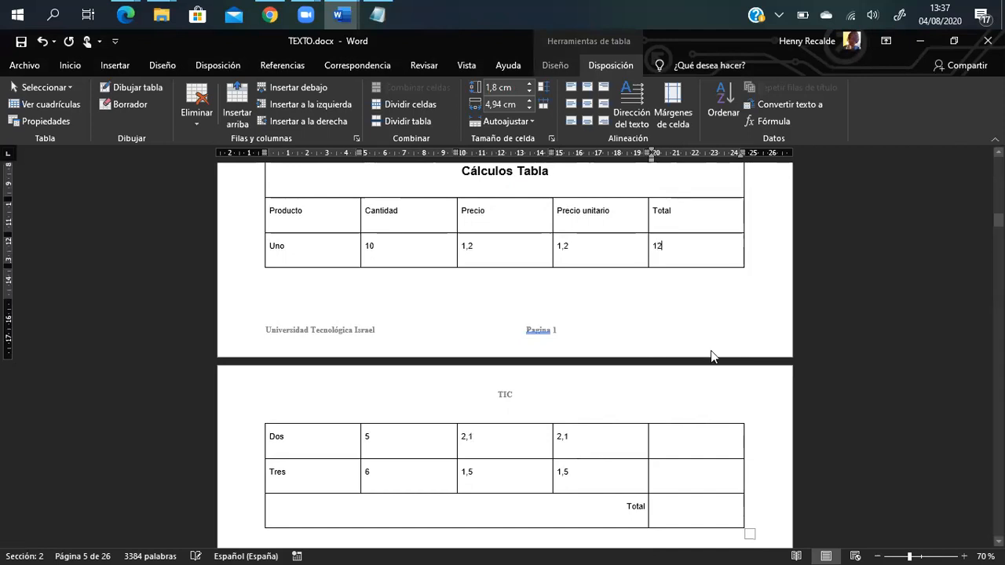
# Copy the formula field from the Uno row's Total cell into the Dos row's Total cell
pyautogui.click(690, 448)
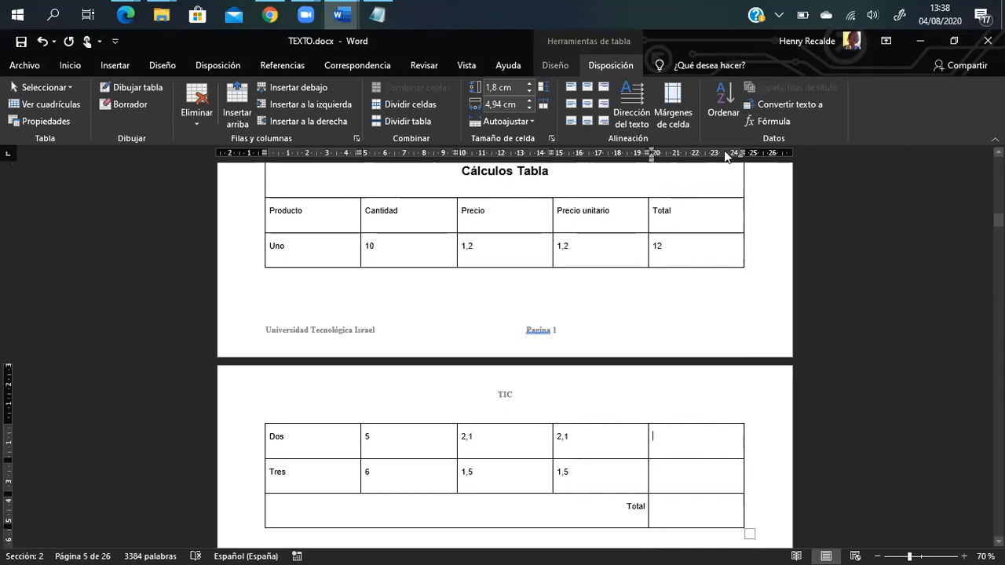
pyautogui.click(648, 243)
pyautogui.moveTo(648, 244); pyautogui.dragTo(657, 248)
pyautogui.hotkey('ctrl', 'c')
pyautogui.click(669, 248)
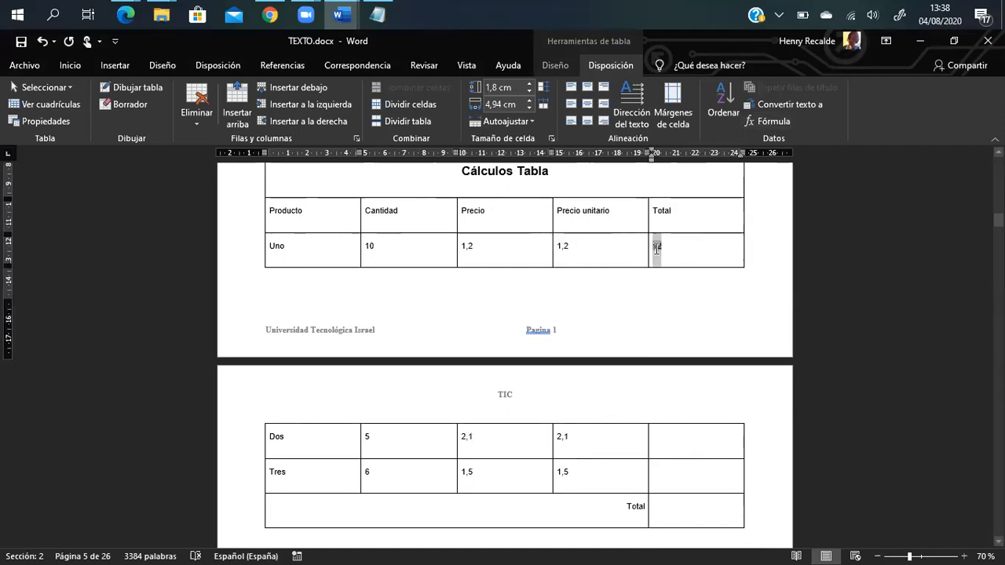
pyautogui.click(678, 441)
pyautogui.hotkey('ctrl', 'v')
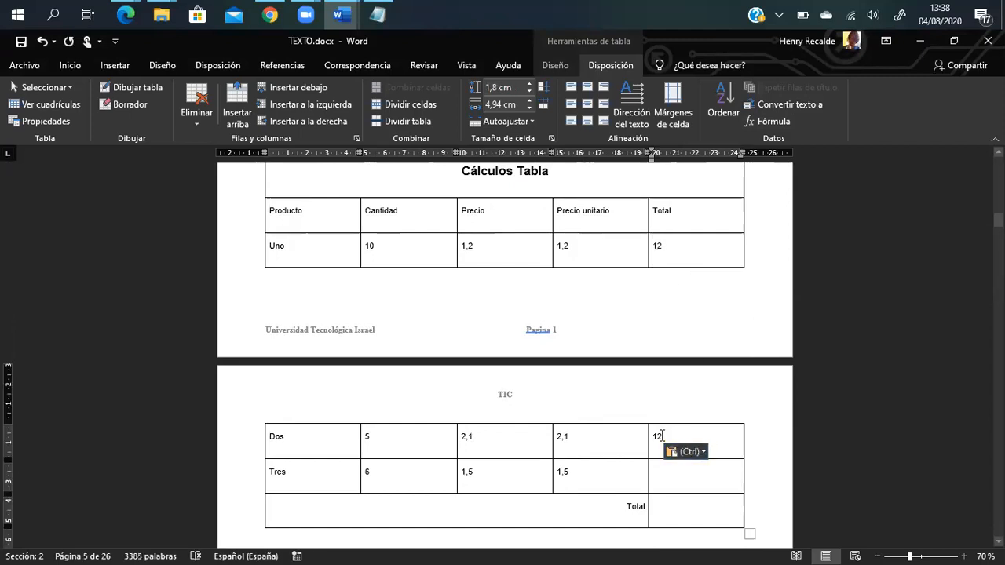
# Change the formula in the Dos row's Total cell to =B4*C4
pyautogui.doubleClick(658, 436)
pyautogui.hotkey('ctrl', 'c')
pyautogui.click(771, 121)
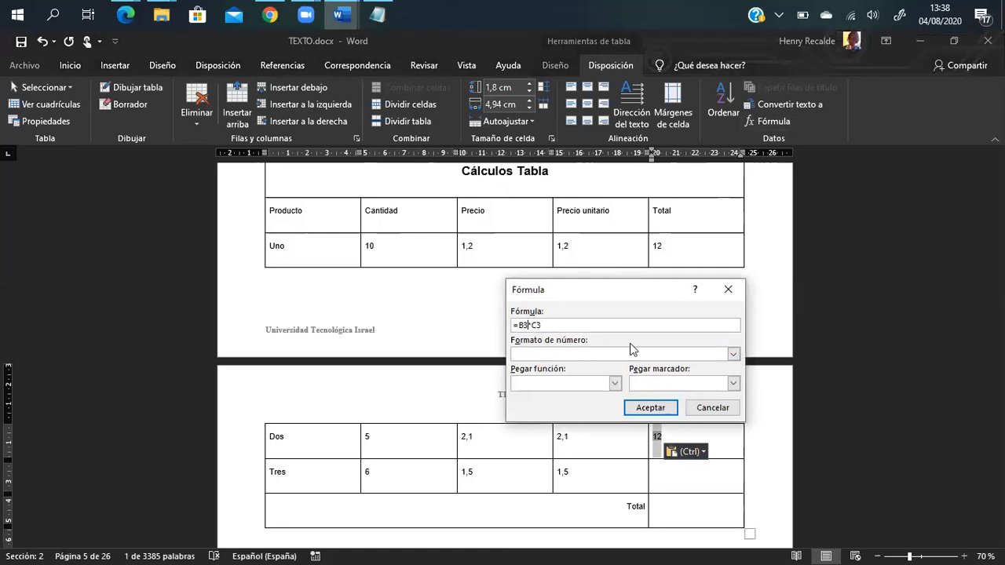
pyautogui.click(523, 325)
pyautogui.press('BackSpace')
pyautogui.write('4')
pyautogui.press('Return')
# Paste the copied formula field into the Tres row's Total cell and change its formula to =B5*C5
pyautogui.click(676, 471)
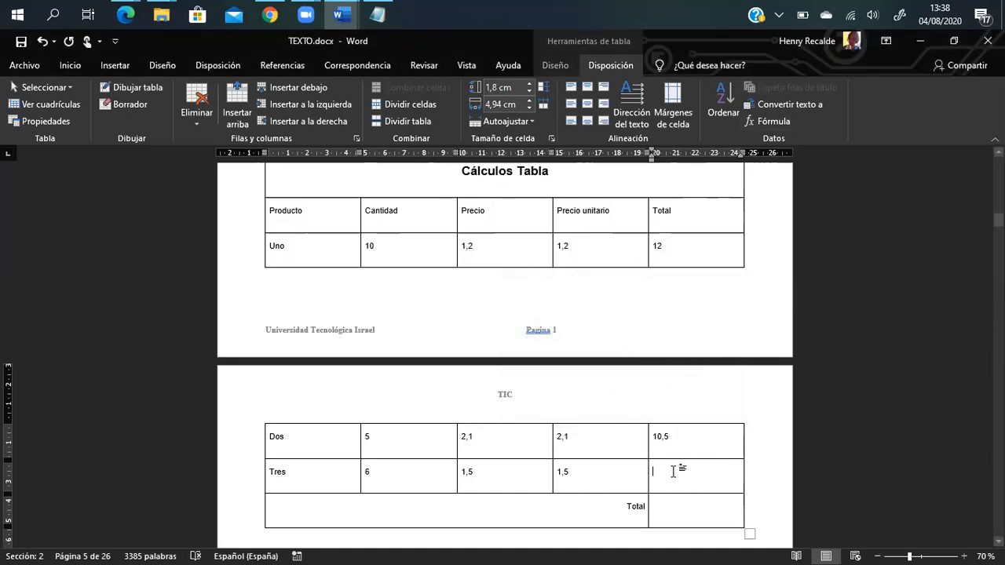
pyautogui.hotkey('ctrl', 'v')
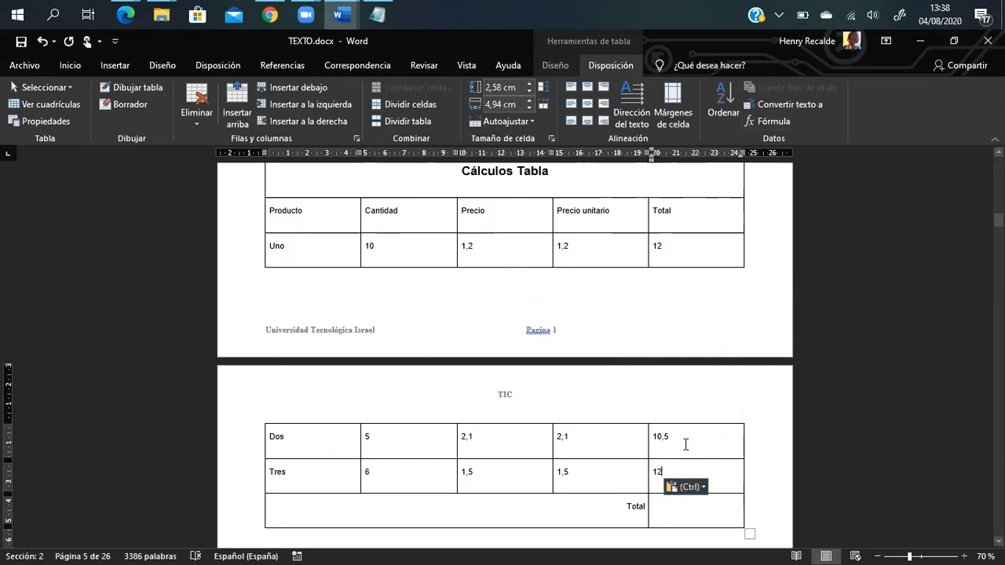
pyautogui.click(773, 121)
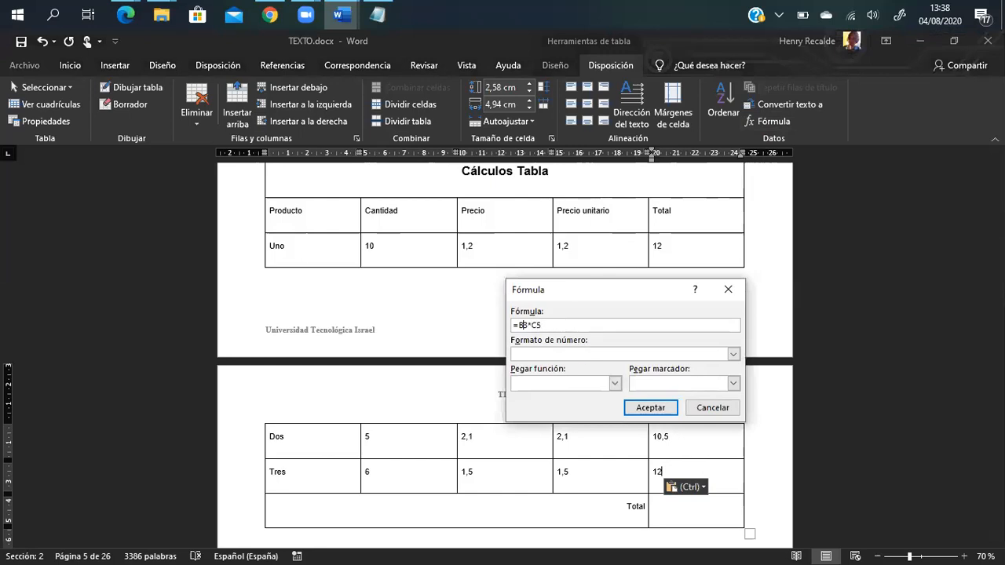
pyautogui.press('BackSpace')
pyautogui.write('5')
pyautogui.press('Return')
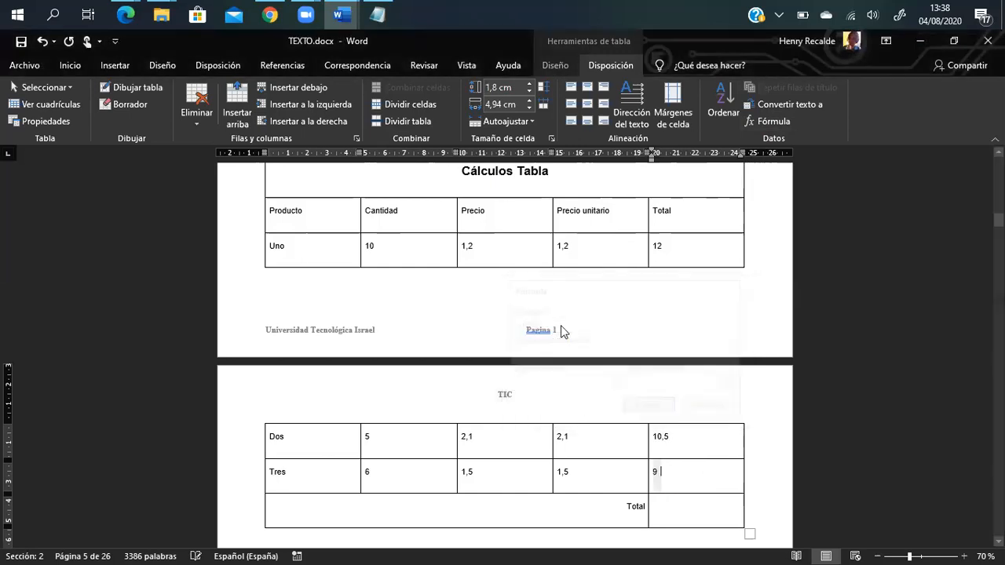
# Insert the formula =SUM(ABOVE) in the overall total cell of the table's last row
pyautogui.scroll(-1, 698, 442)
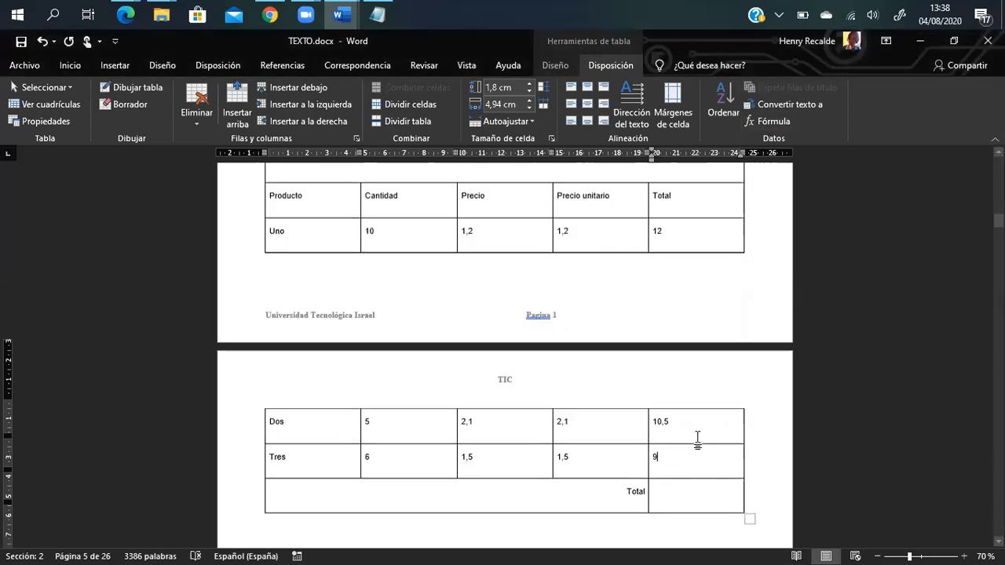
pyautogui.click(697, 476)
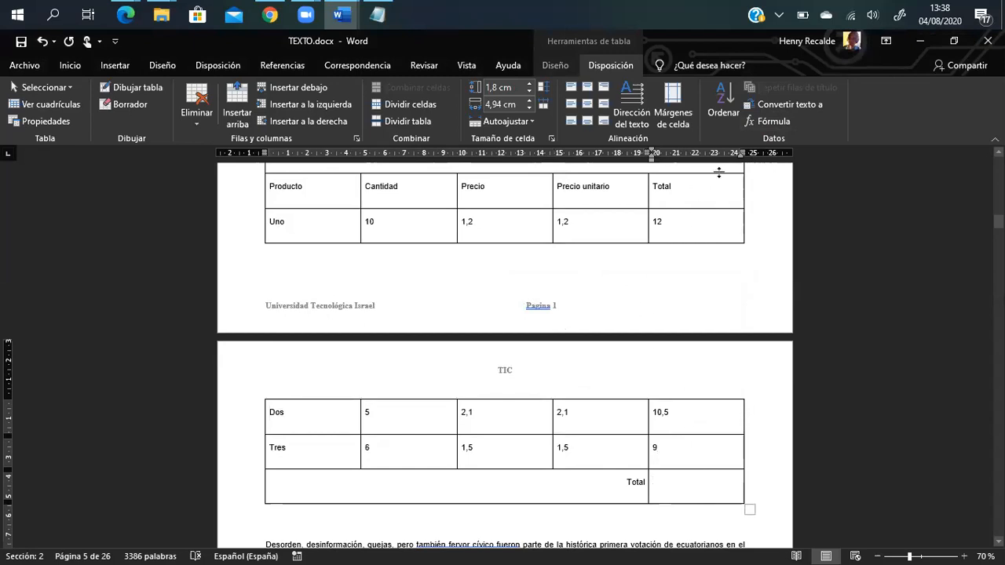
pyautogui.click(756, 125)
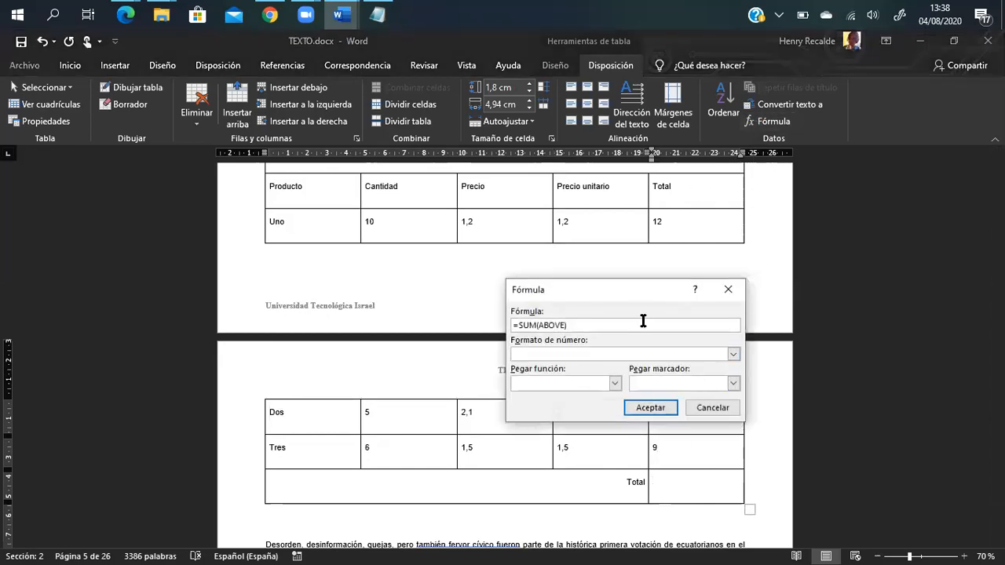
pyautogui.moveTo(594, 293); pyautogui.dragTo(287, 250)
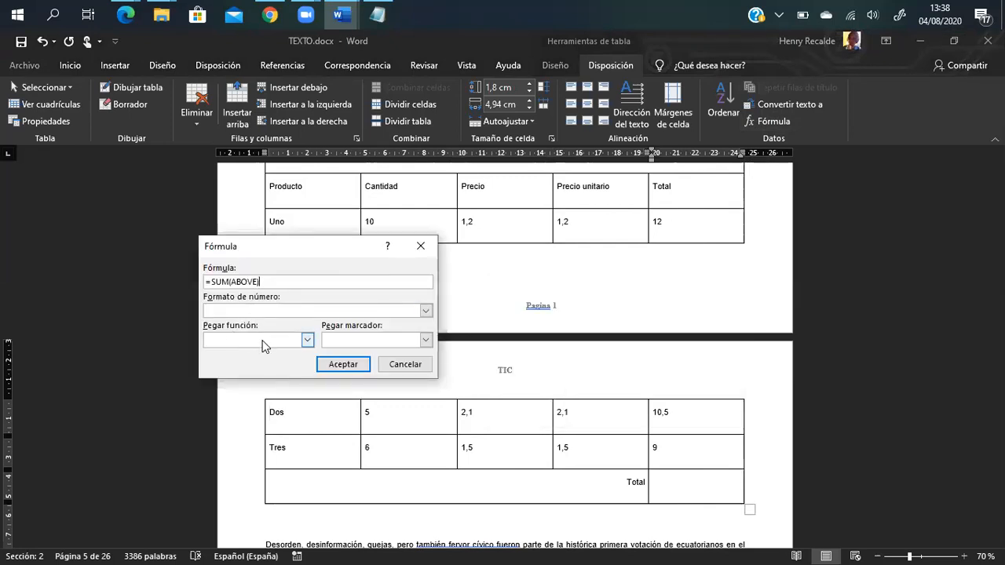
pyautogui.click(346, 366)
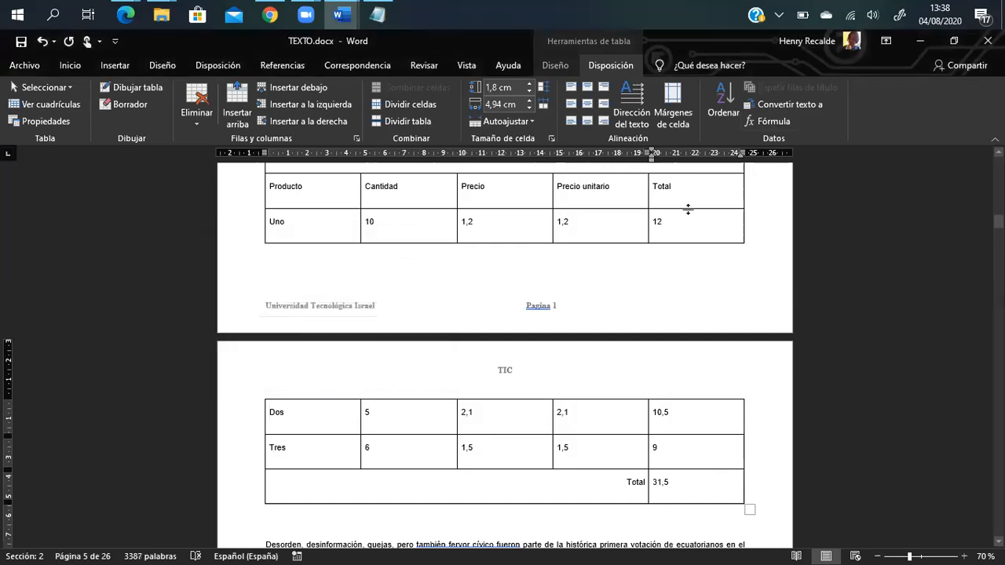
# Format the header row from Producto to Total as bold, centred, 14-point text
pyautogui.scroll(1, 672, 455)
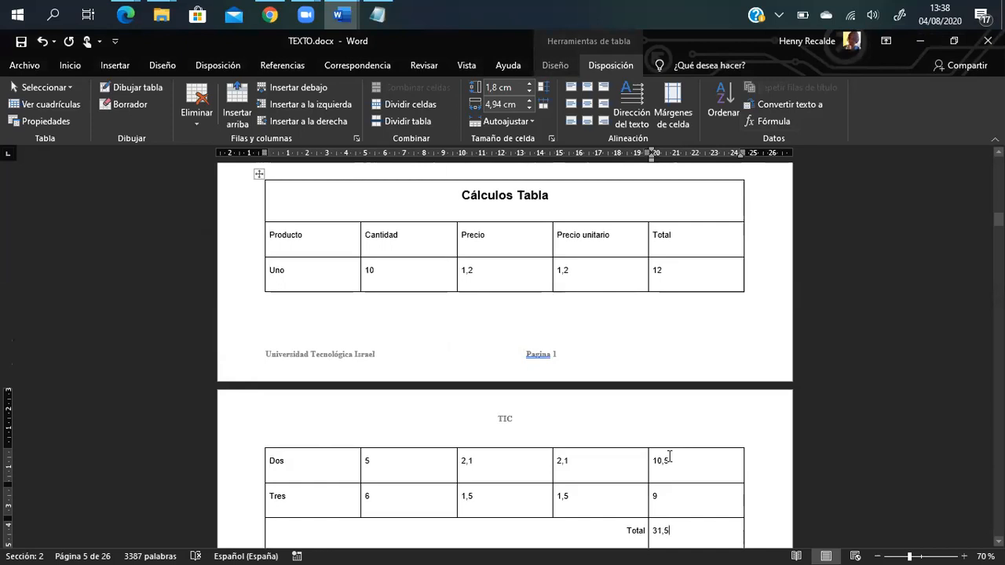
pyautogui.scroll(2, 545, 381)
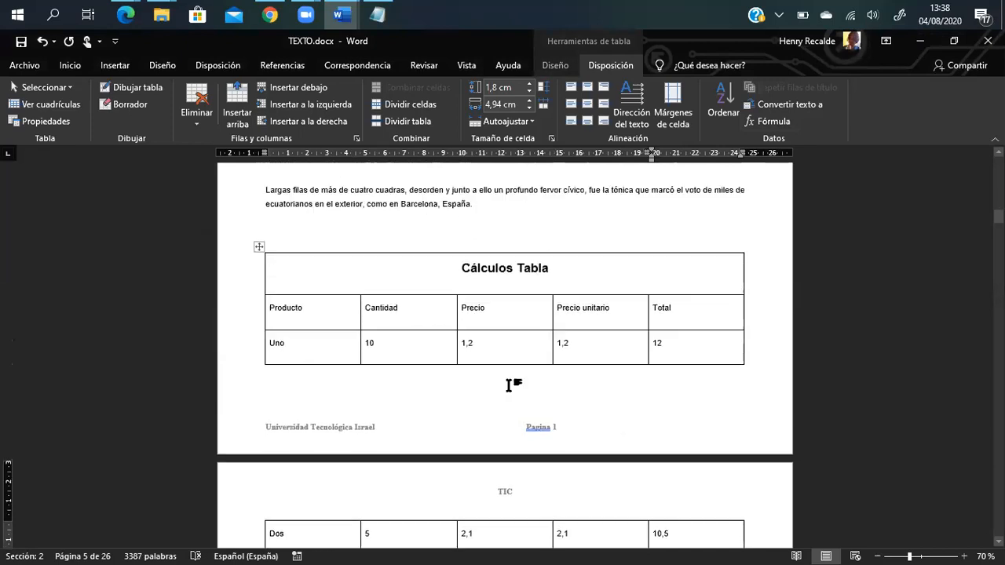
pyautogui.scroll(-3, 403, 417)
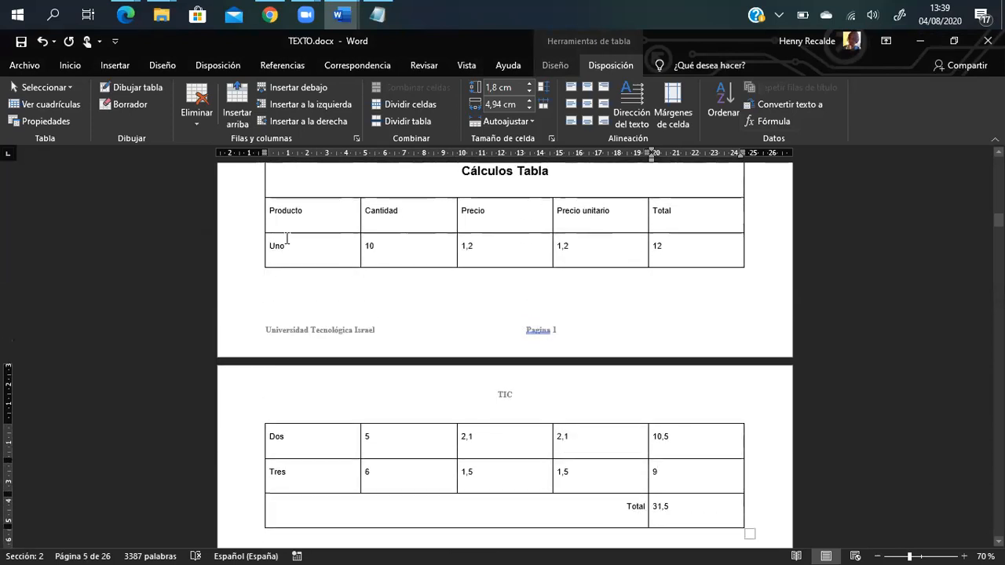
pyautogui.click(252, 223)
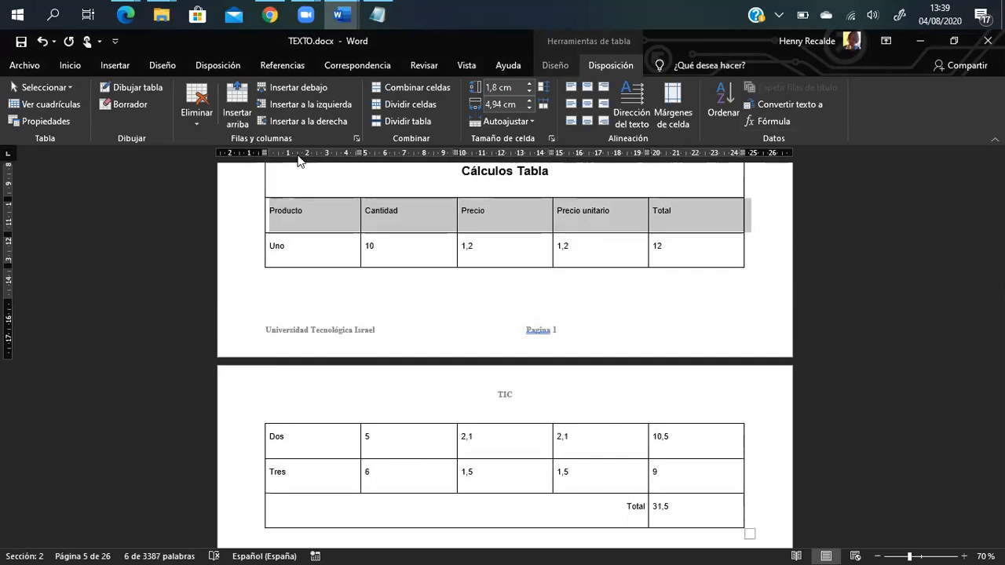
pyautogui.rightClick(274, 219)
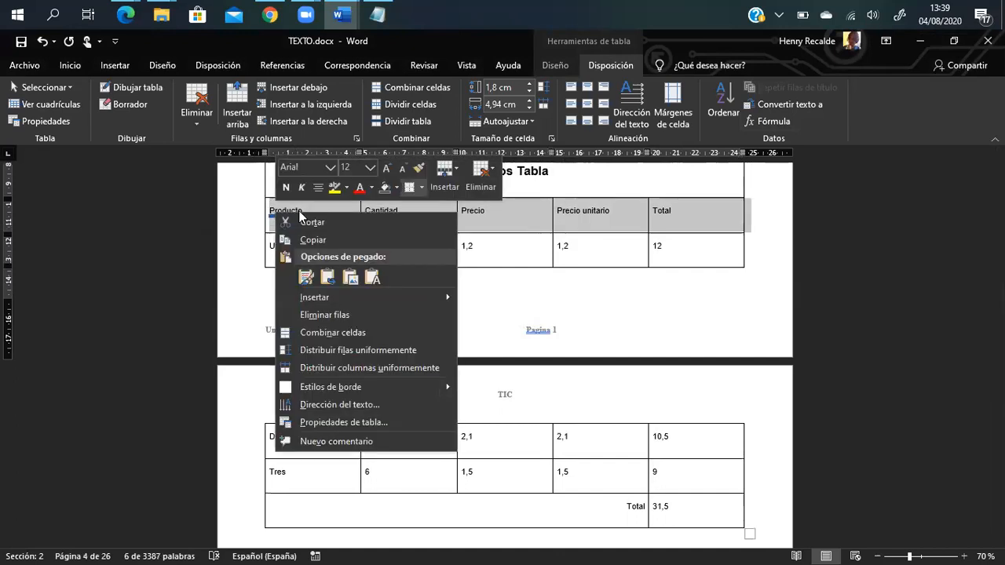
pyautogui.click(286, 187)
pyautogui.click(318, 186)
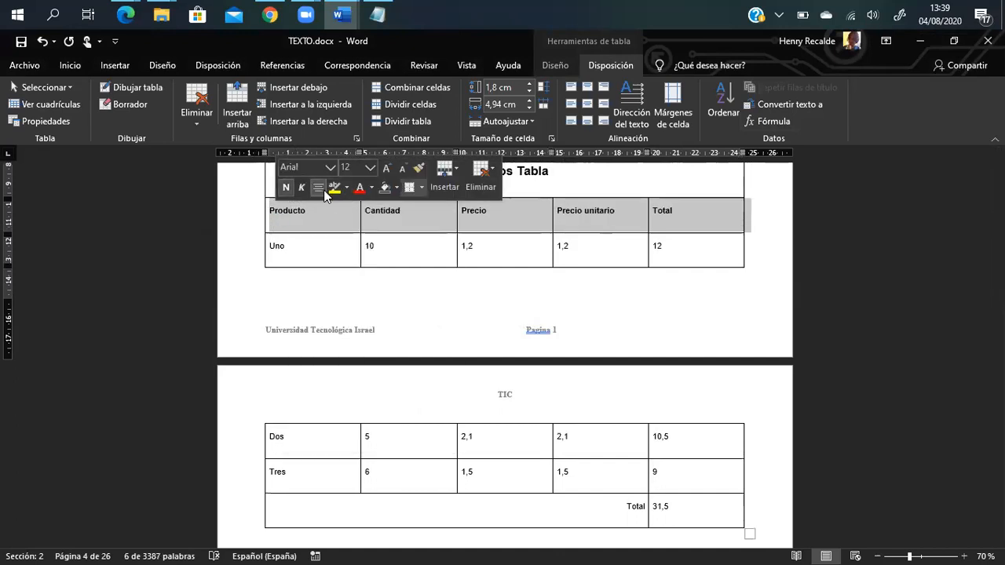
pyautogui.click(370, 168)
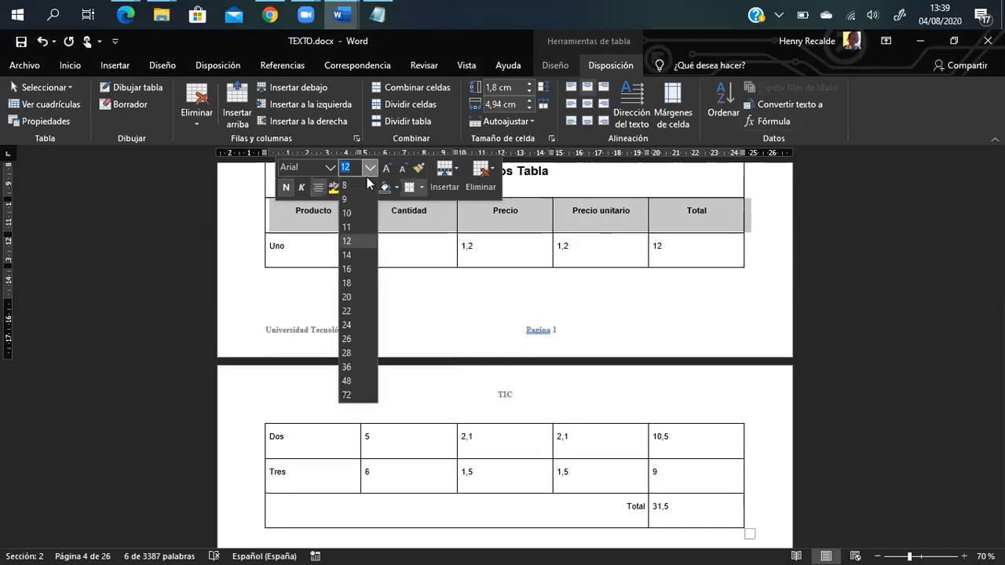
pyautogui.click(350, 255)
pyautogui.click(705, 244)
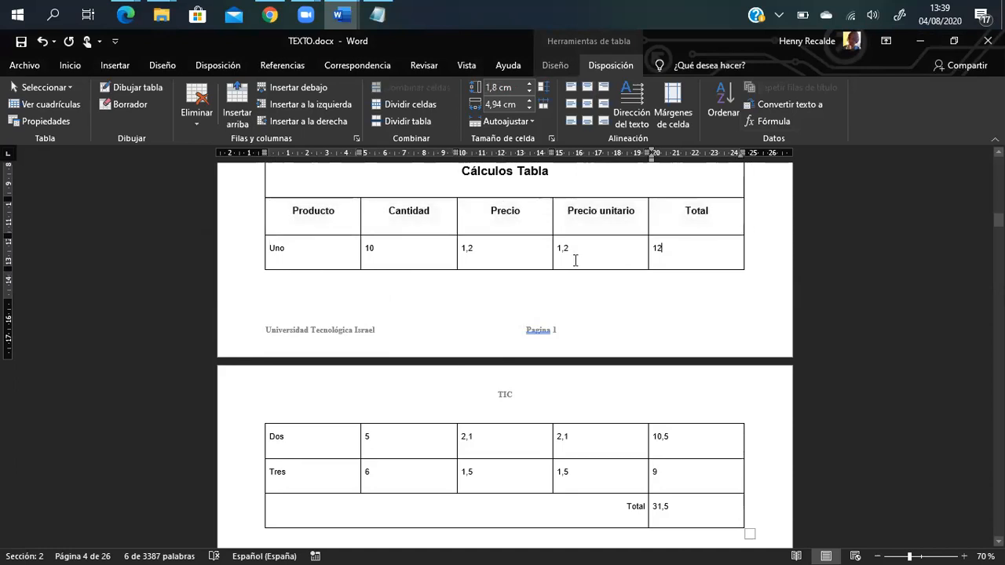
# Delete the "Cálculos Tabla" title row from the table
pyautogui.scroll(-5, 371, 425)
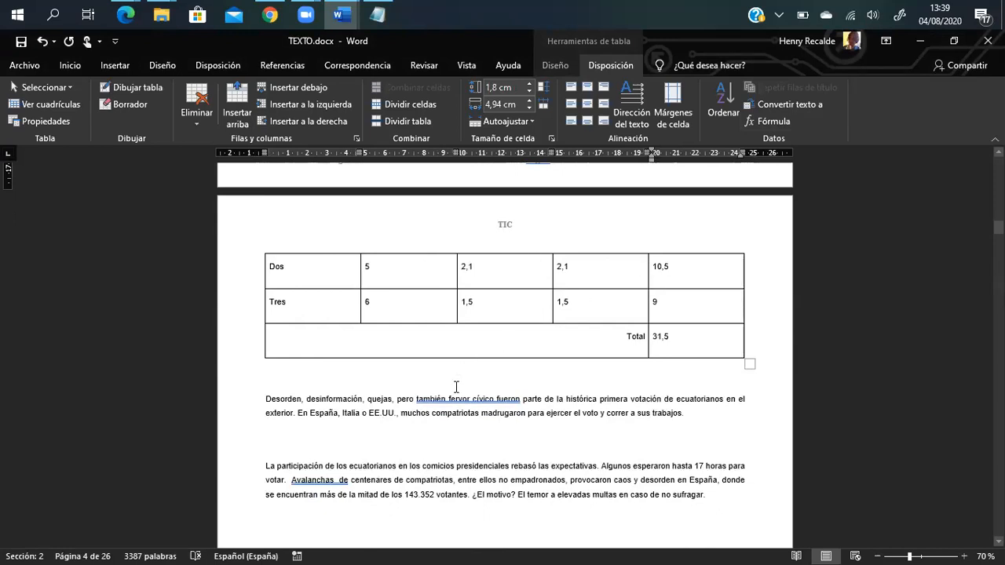
pyautogui.scroll(6, 456, 387)
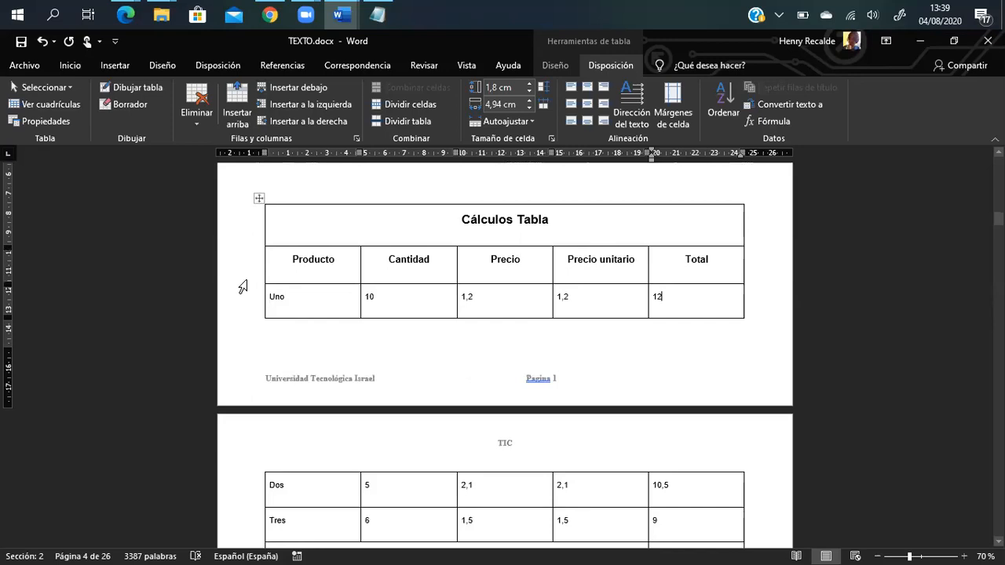
pyautogui.click(241, 267)
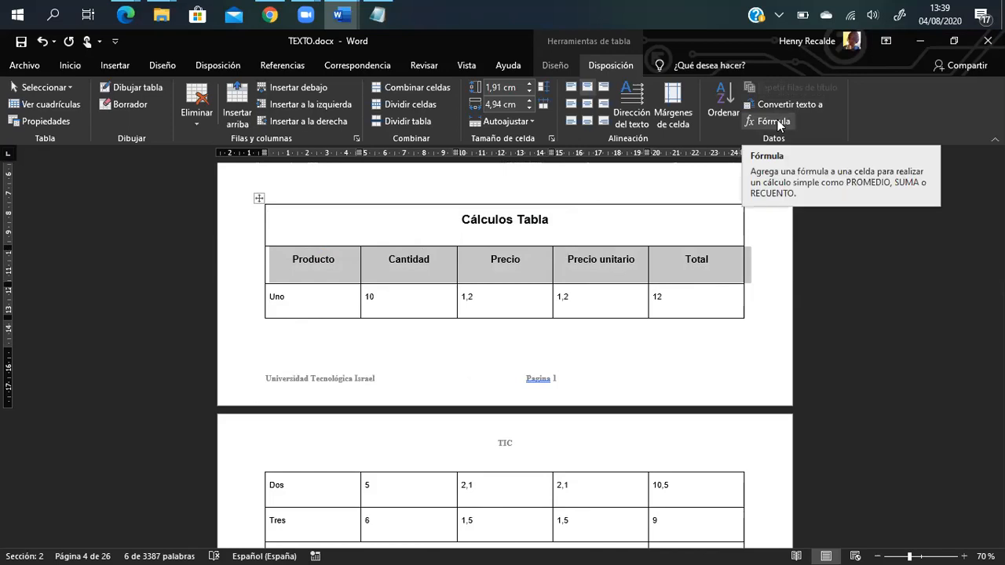
pyautogui.click(287, 228)
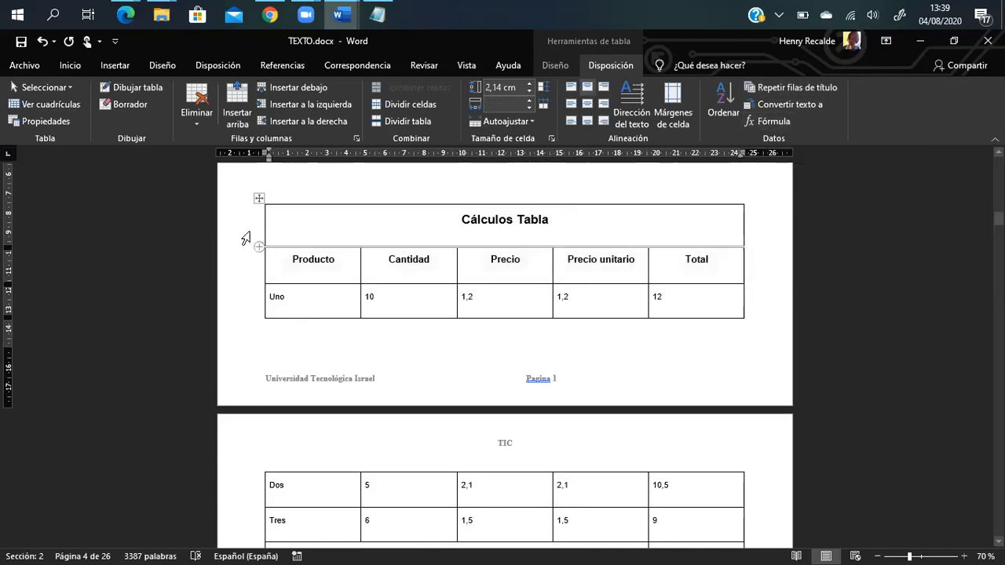
pyautogui.click(243, 234)
pyautogui.press('BackSpace')
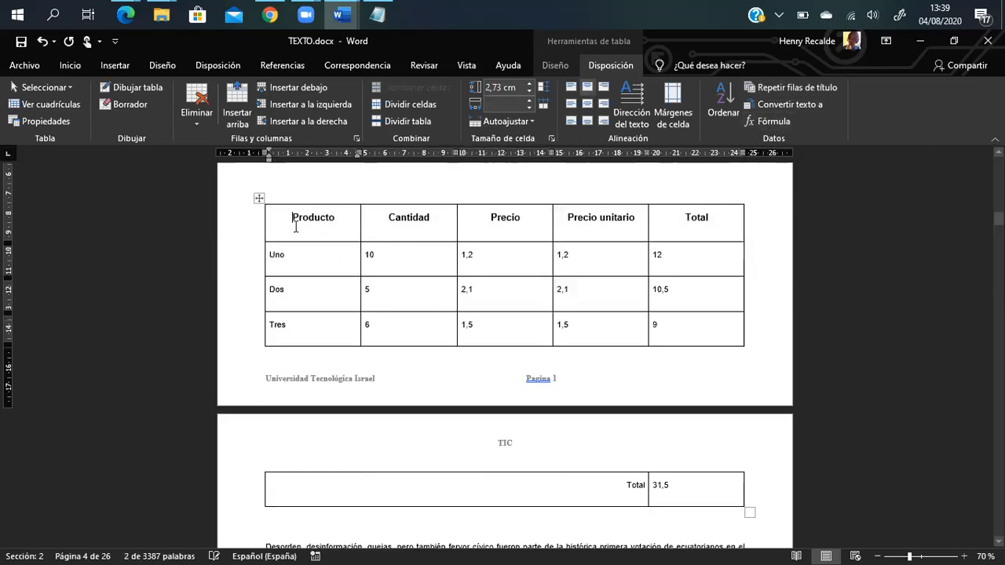
# Set the Producto header row to repeat as a title row on each page and add an empty paragraph above the table
pyautogui.click(238, 232)
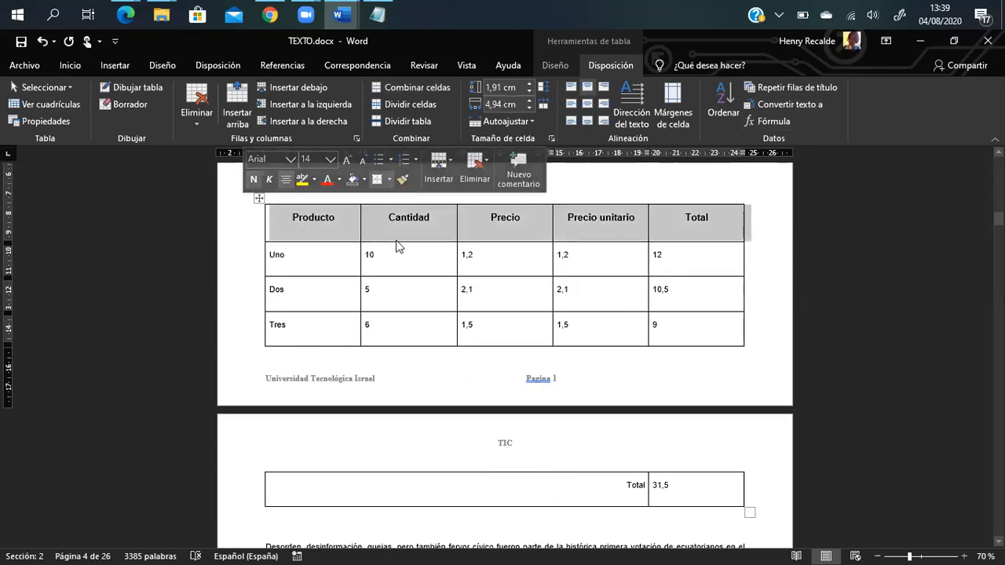
pyautogui.click(780, 91)
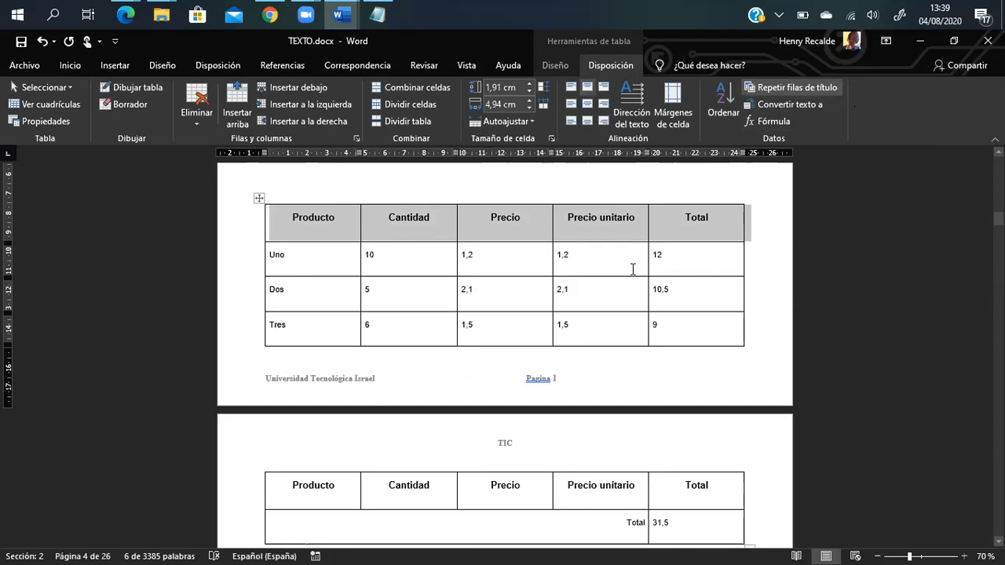
pyautogui.click(352, 180)
pyautogui.press('Return')
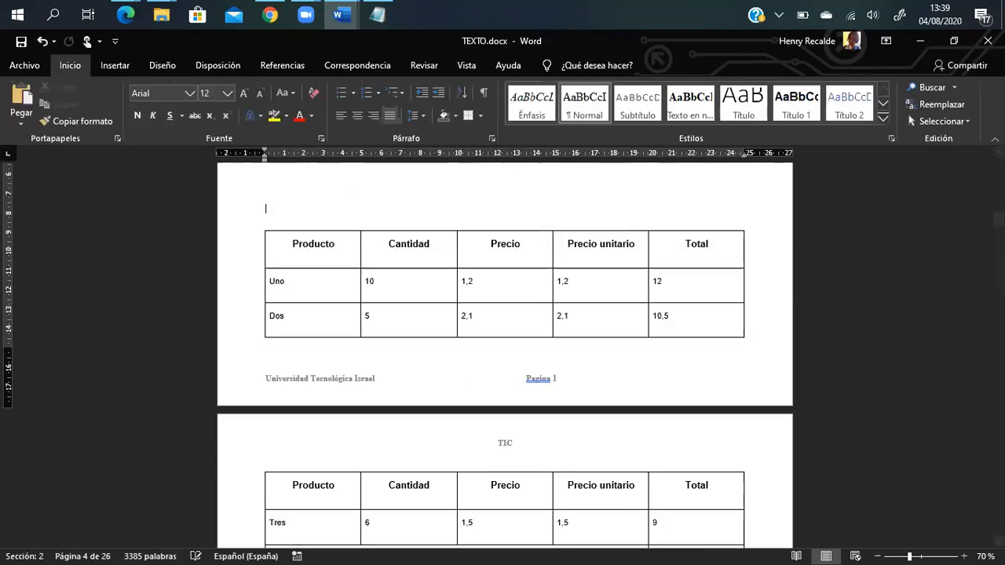
# Examine how the table's header row repeats across the page break
pyautogui.scroll(-2, 382, 191)
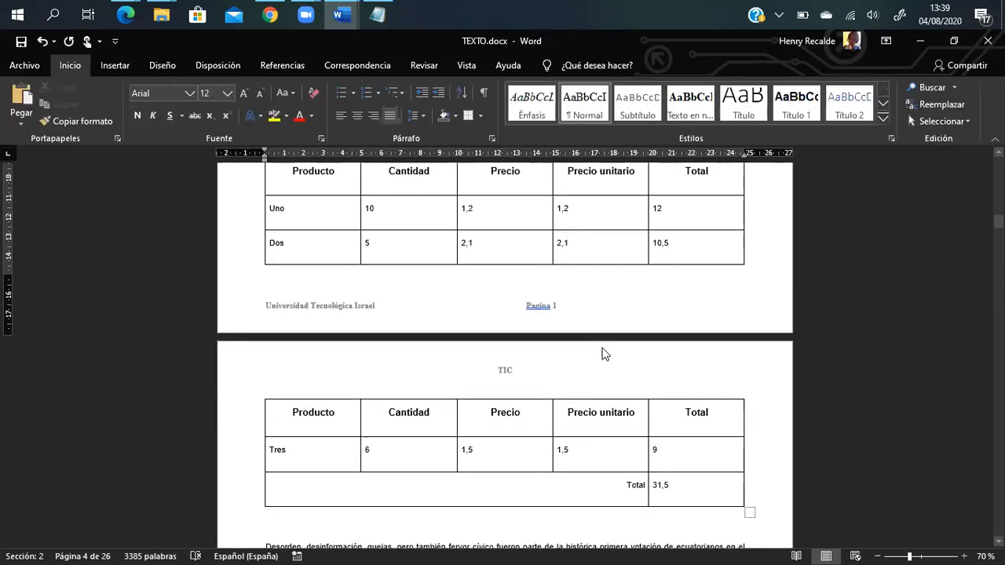
pyautogui.scroll(1, 399, 332)
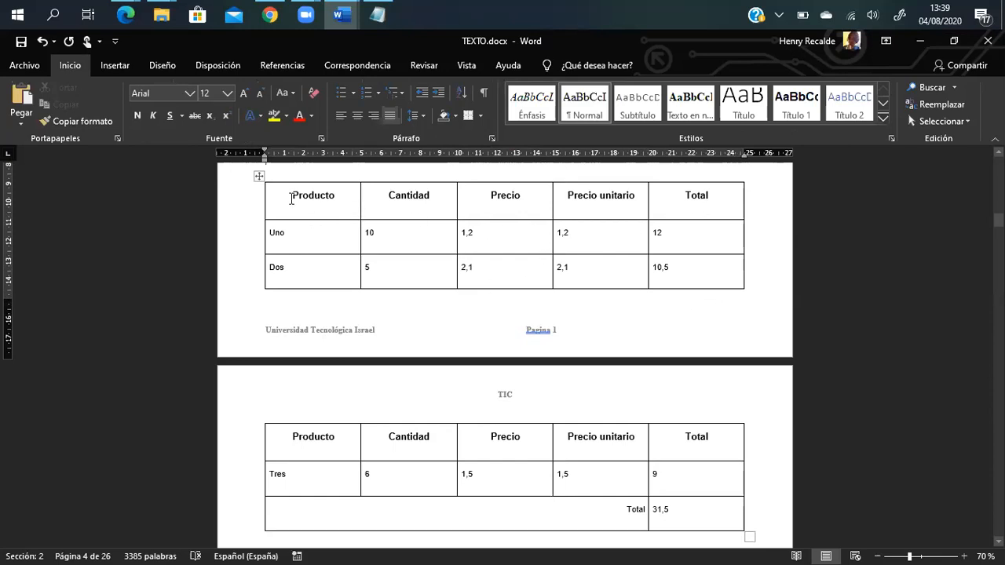
pyautogui.moveTo(274, 191); pyautogui.dragTo(701, 201)
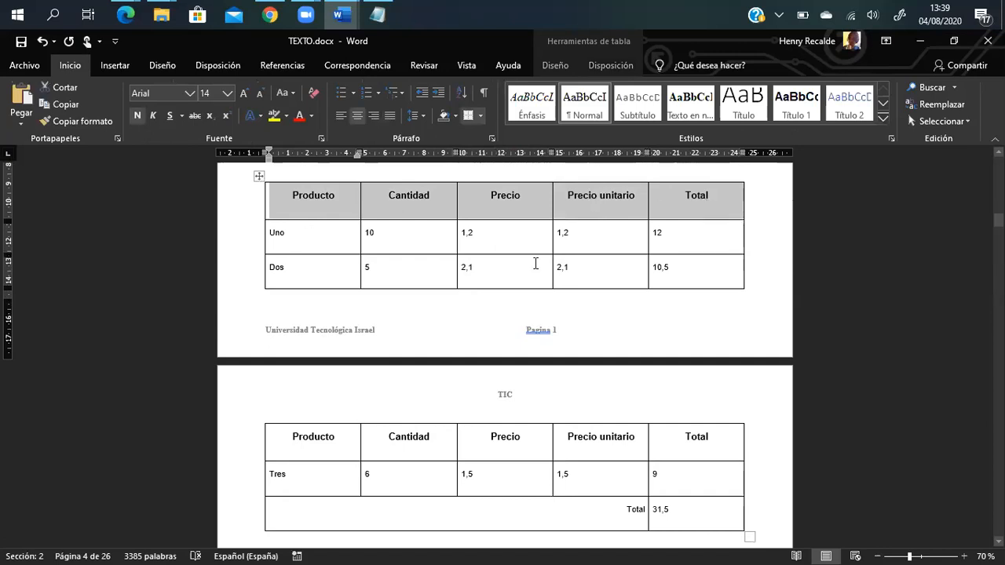
pyautogui.scroll(-1, 468, 363)
pyautogui.scroll(-1, 469, 364)
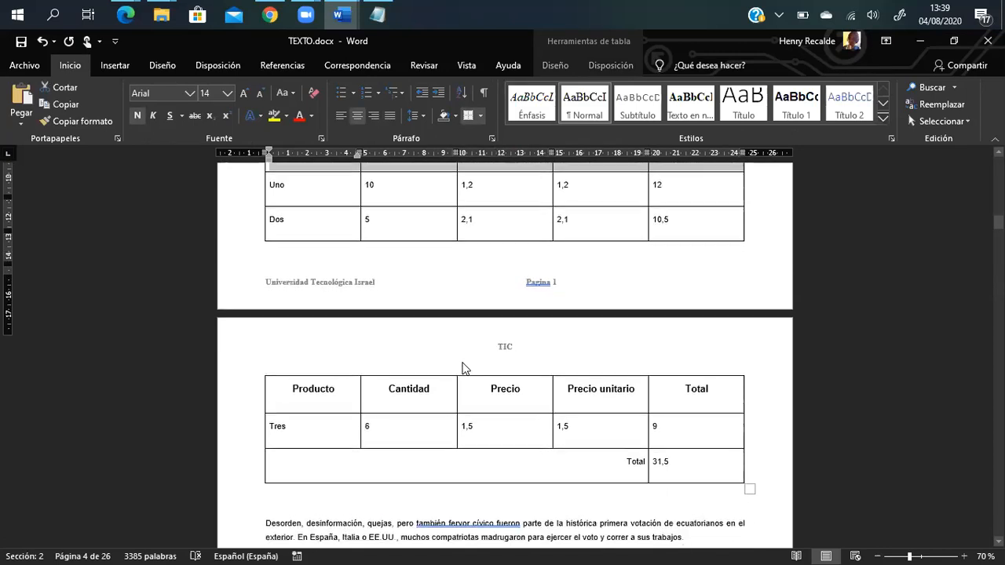
pyautogui.scroll(2, 469, 364)
pyautogui.scroll(-2, 504, 375)
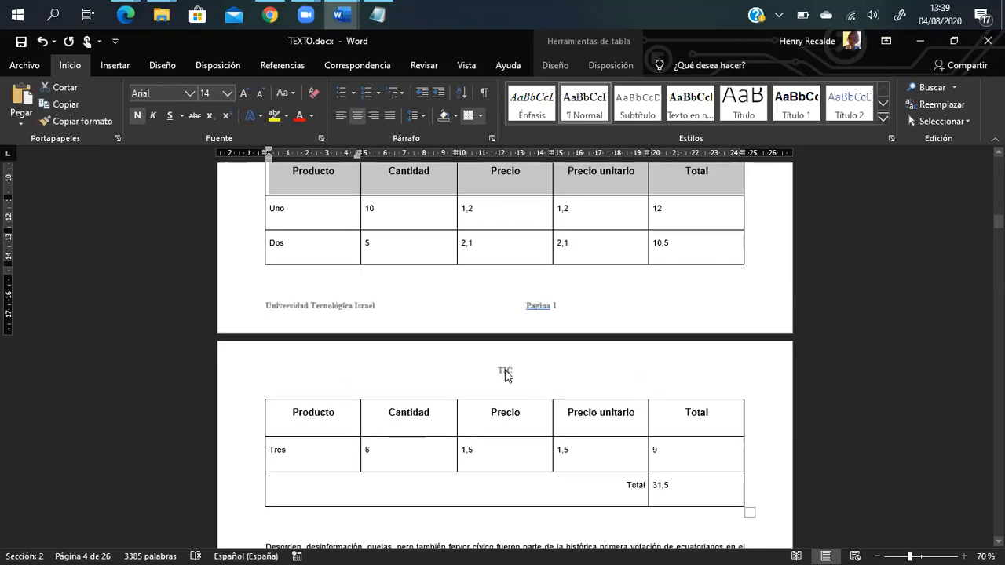
pyautogui.click(773, 466)
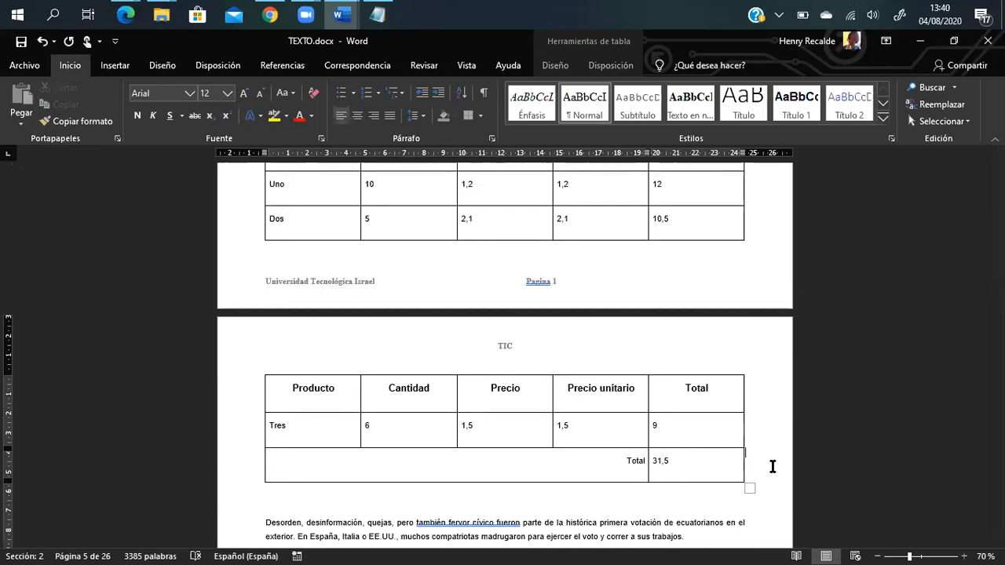
# Place the insertion point in the empty line below the "En Madrid" paragraph under SUBTITULO 1
pyautogui.scroll(-5, 521, 243)
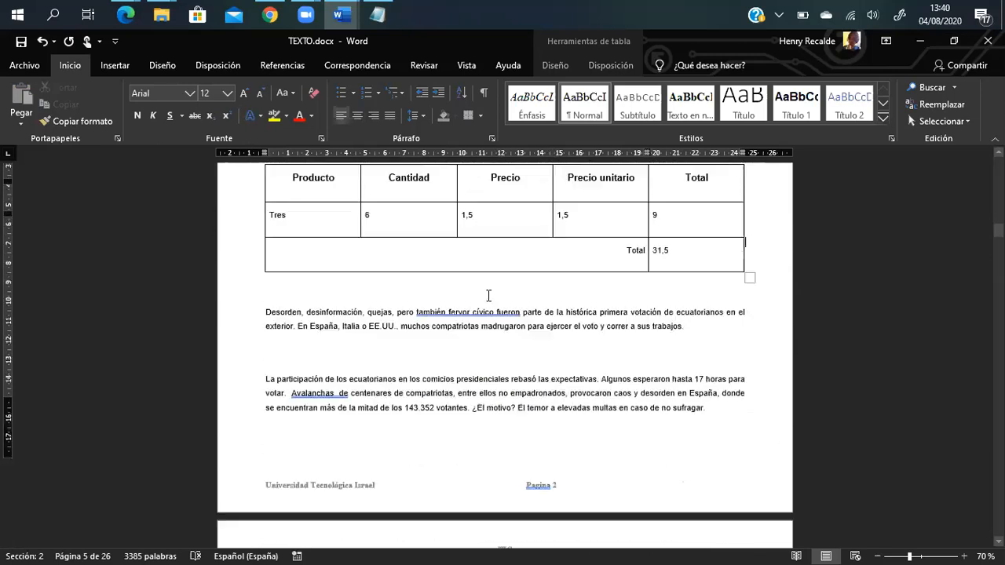
pyautogui.scroll(-4, 427, 323)
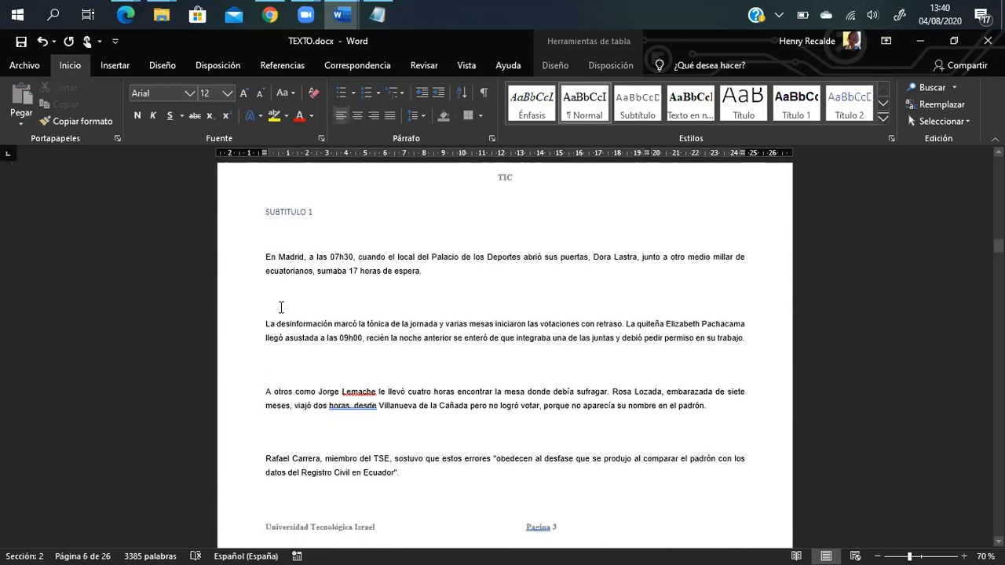
pyautogui.click(275, 299)
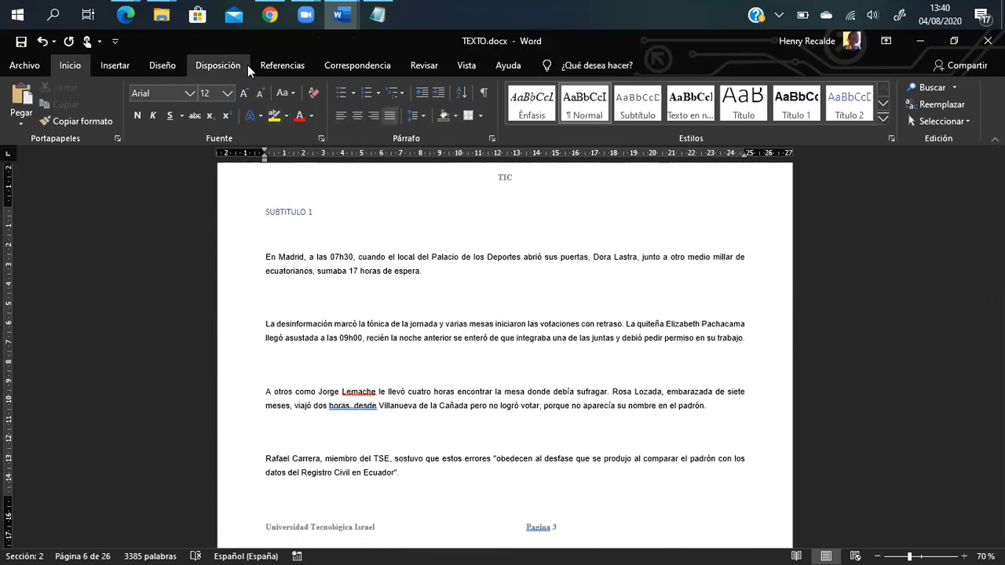
# Try to insert an online picture at the insertion point below the "En Madrid" paragraph
pyautogui.click(115, 65)
pyautogui.click(168, 102)
pyautogui.click(212, 179)
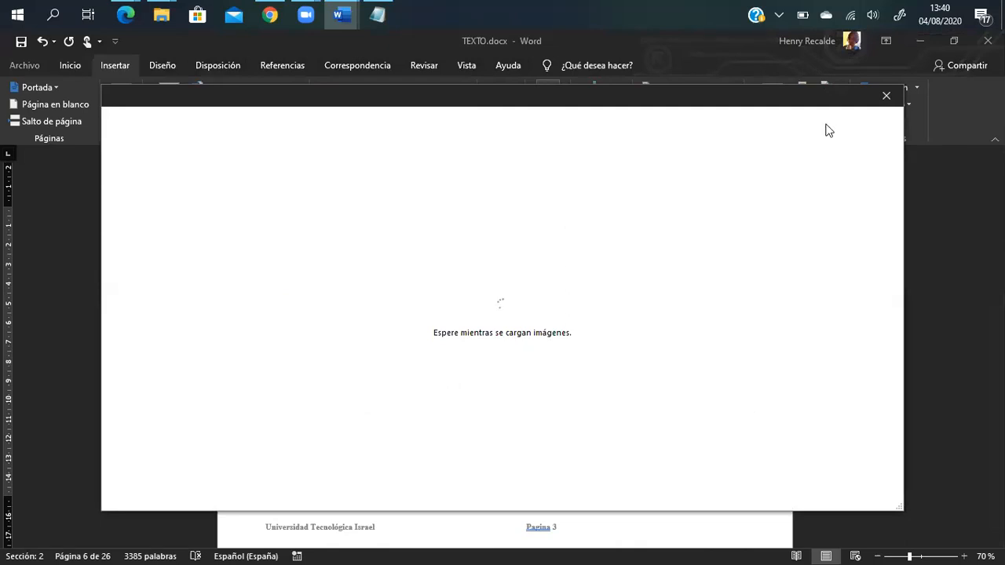
# Switch to Chrome, open google.com in the empty tab and search for "ecuador"
pyautogui.click(271, 15)
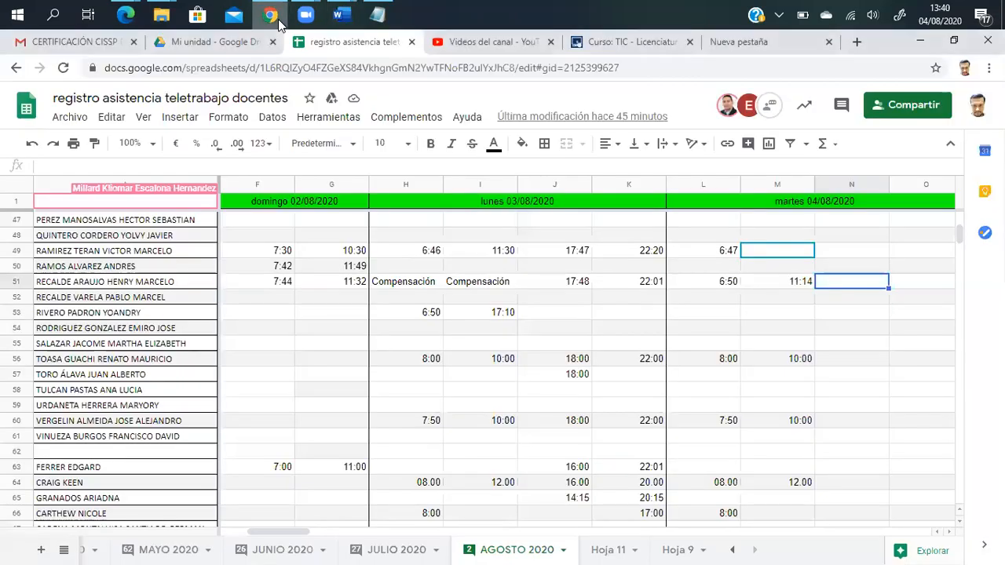
pyautogui.click(756, 43)
pyautogui.click(537, 69)
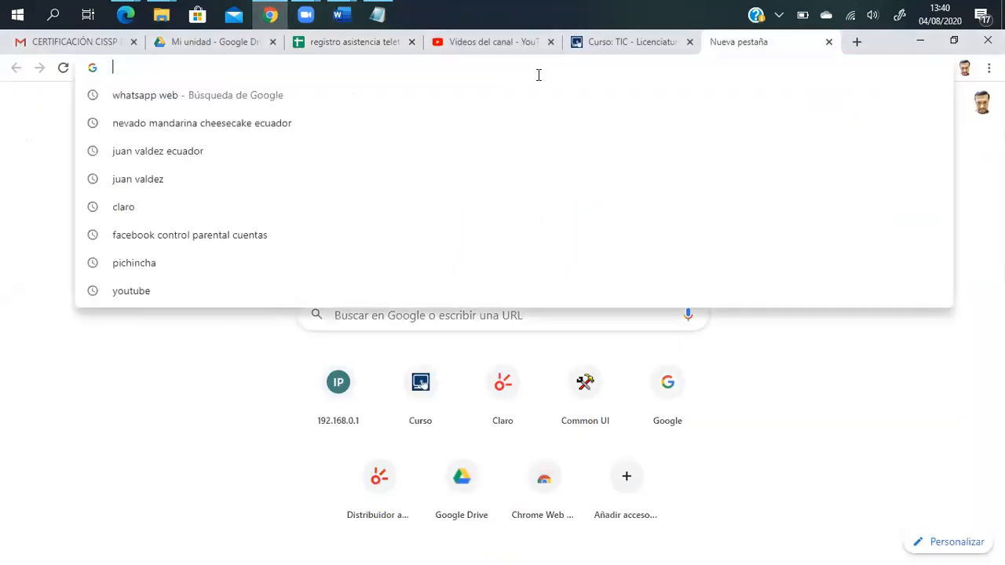
pyautogui.write('goo')
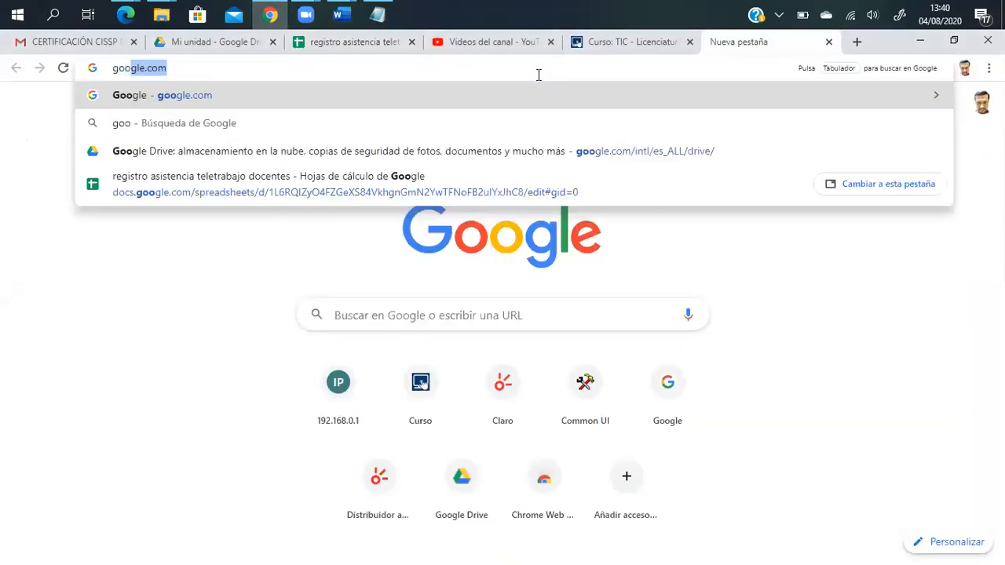
pyautogui.press('Return')
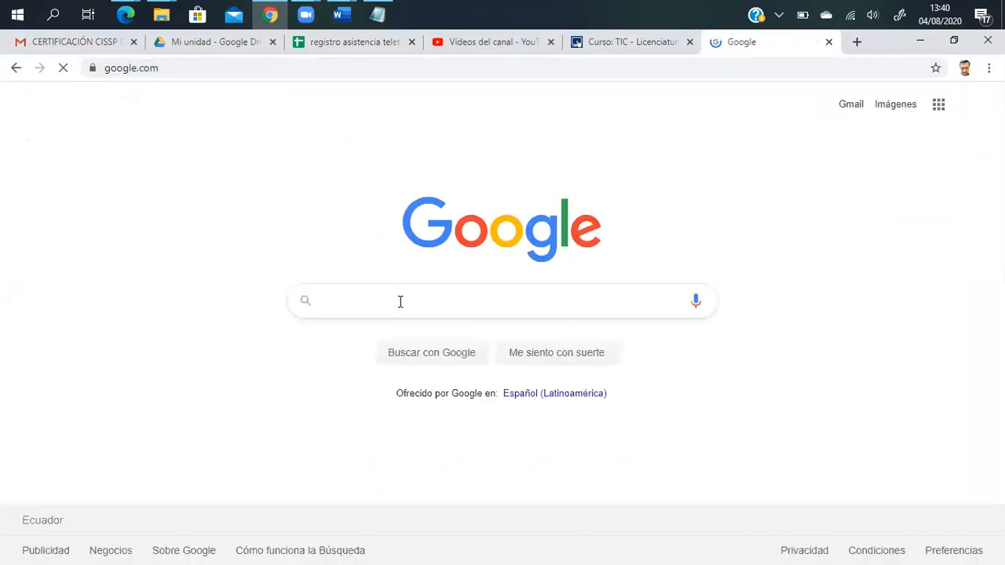
pyautogui.click(401, 302)
pyautogui.write('ecuador')
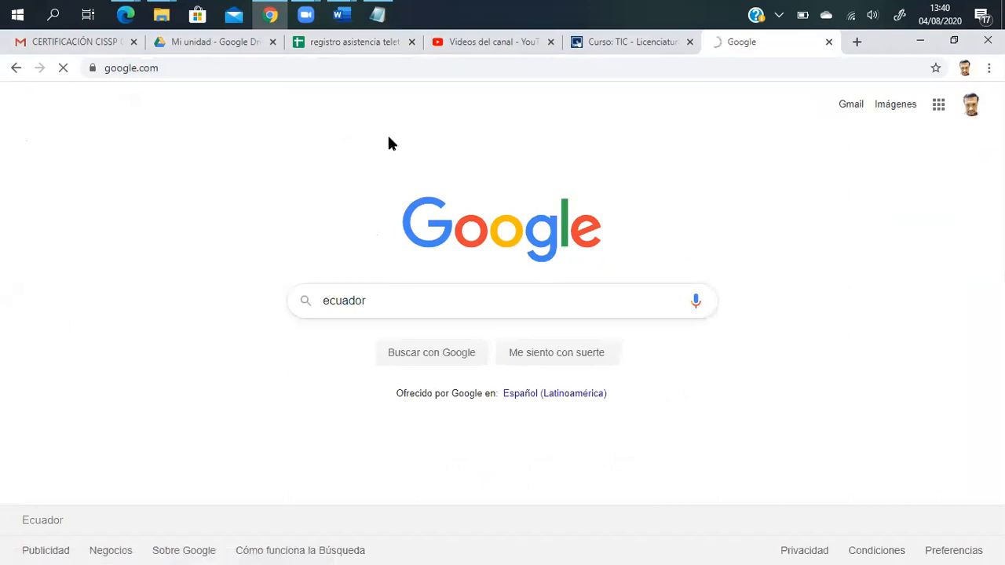
pyautogui.press('Return')
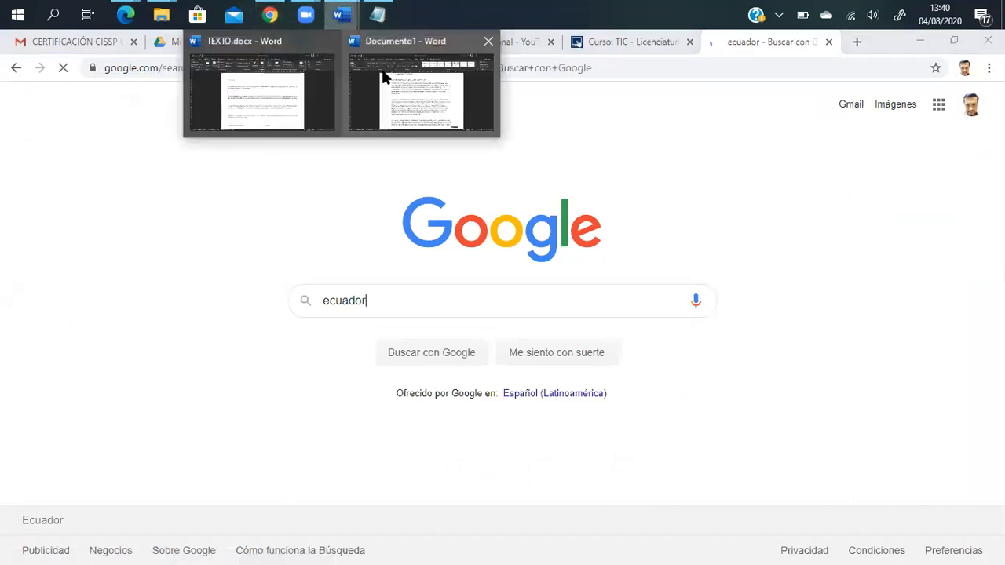
# Return to TEXTO.docx in Word and cancel the online picture insertion
pyautogui.moveTo(349, 7)
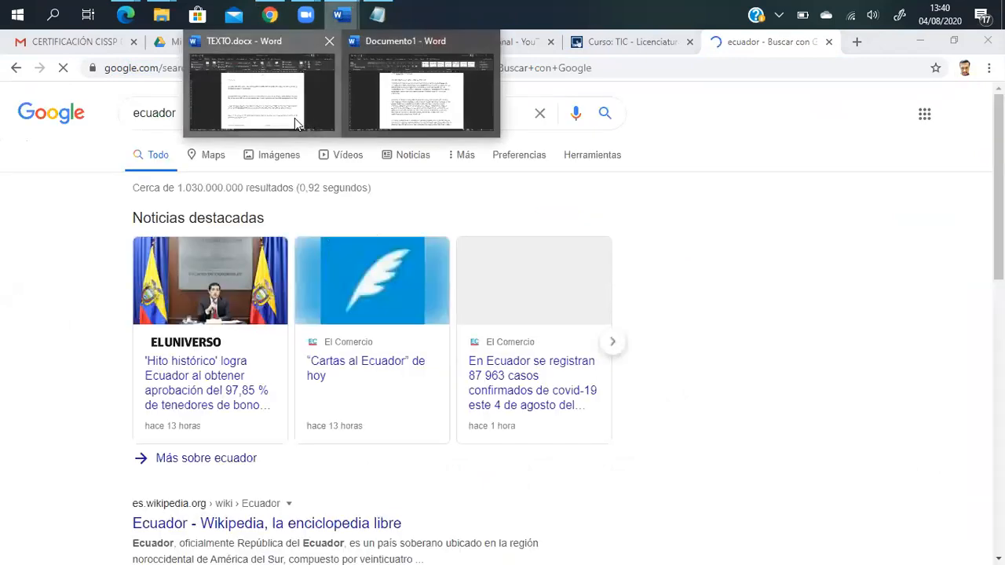
pyautogui.click(299, 118)
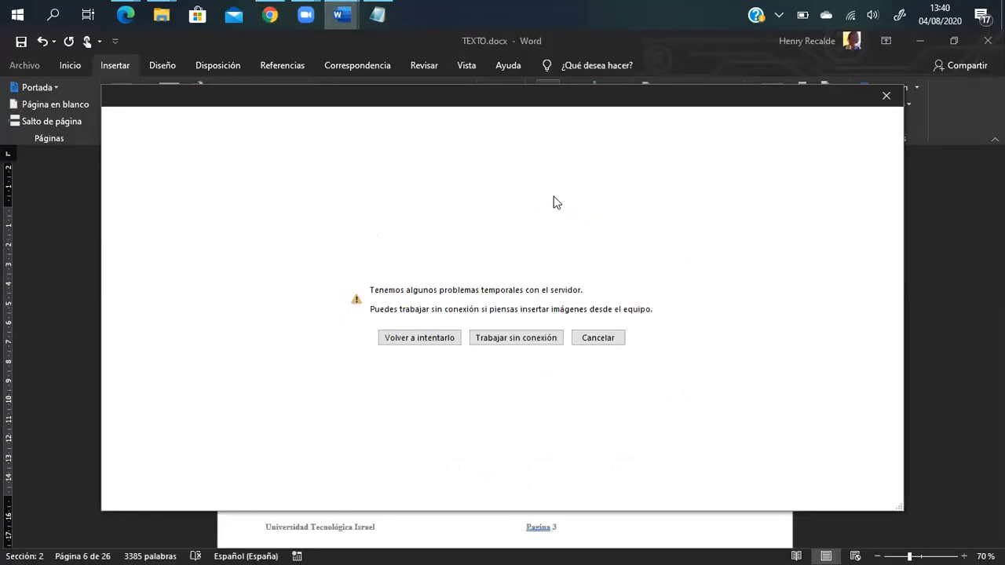
pyautogui.click(605, 342)
# Switch back to Chrome and show the image results for the "ecuador" search
pyautogui.hotkey('alt', 'Tab')
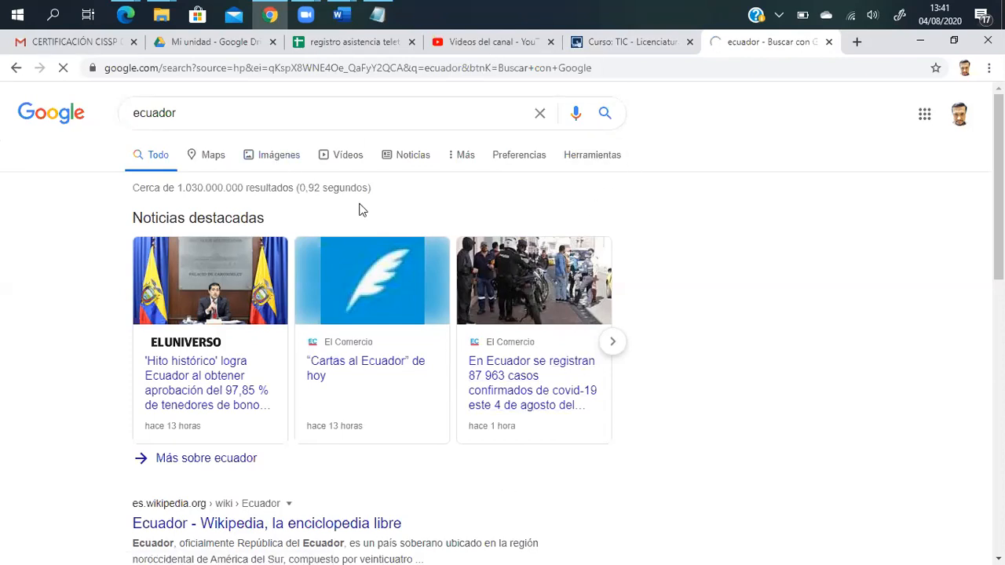
pyautogui.click(620, 68)
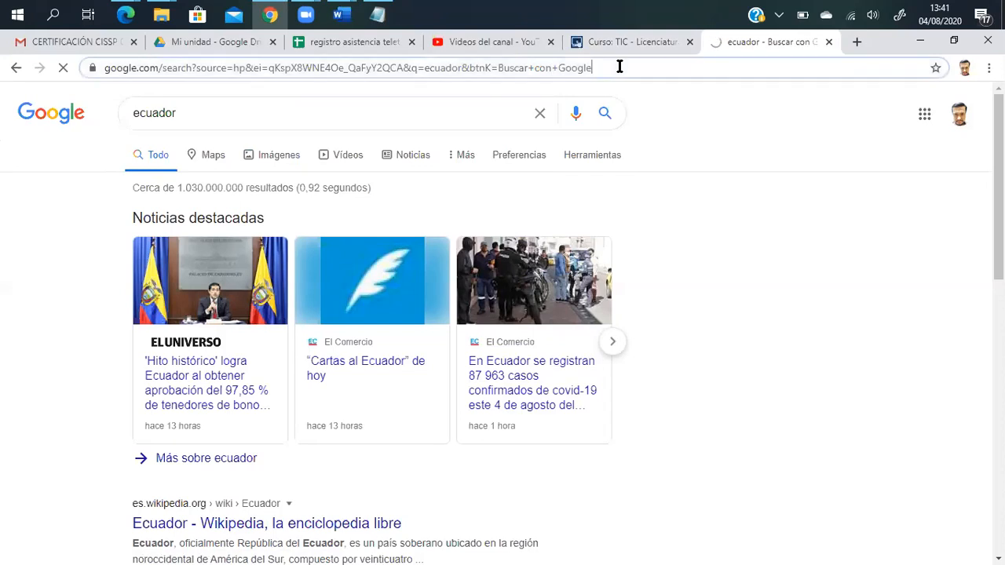
pyautogui.click(848, 18)
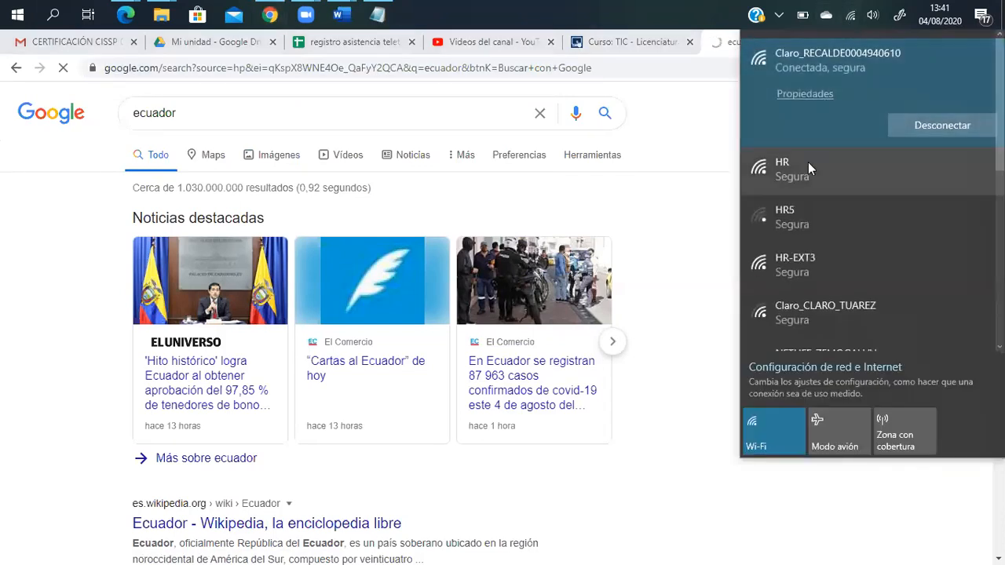
pyautogui.click(555, 143)
pyautogui.click(400, 105)
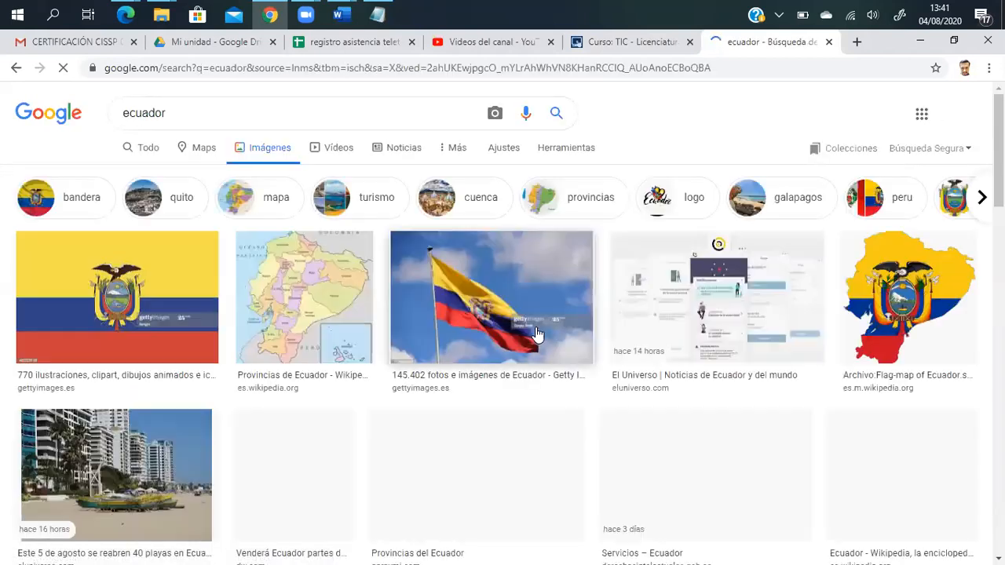
# Copy the enlarged El Universo beach photo from the image results and paste it into TEXTO.docx in Word, below the "En Madrid" paragraph
pyautogui.scroll(-2, 539, 339)
pyautogui.scroll(-2, 539, 339)
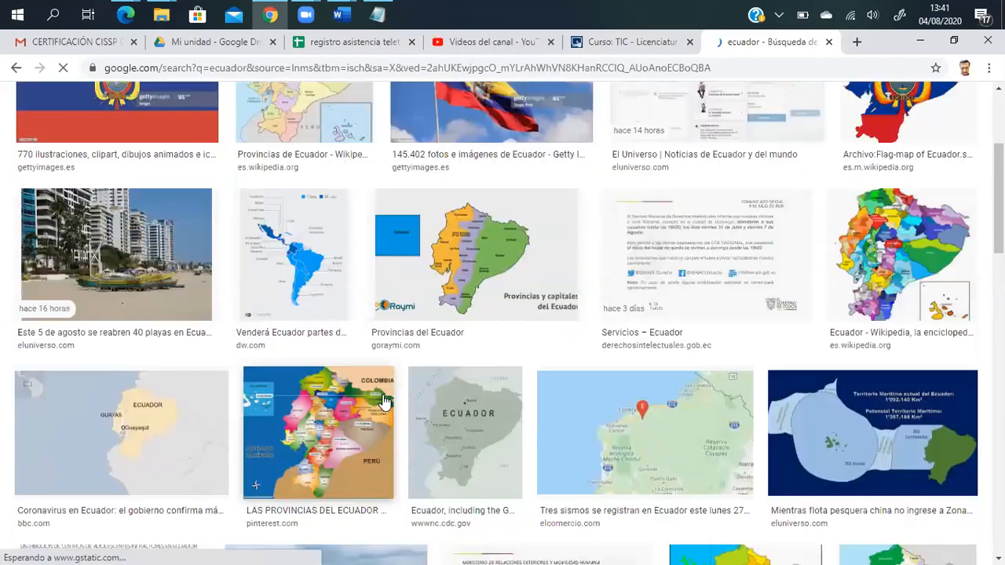
pyautogui.rightClick(157, 248)
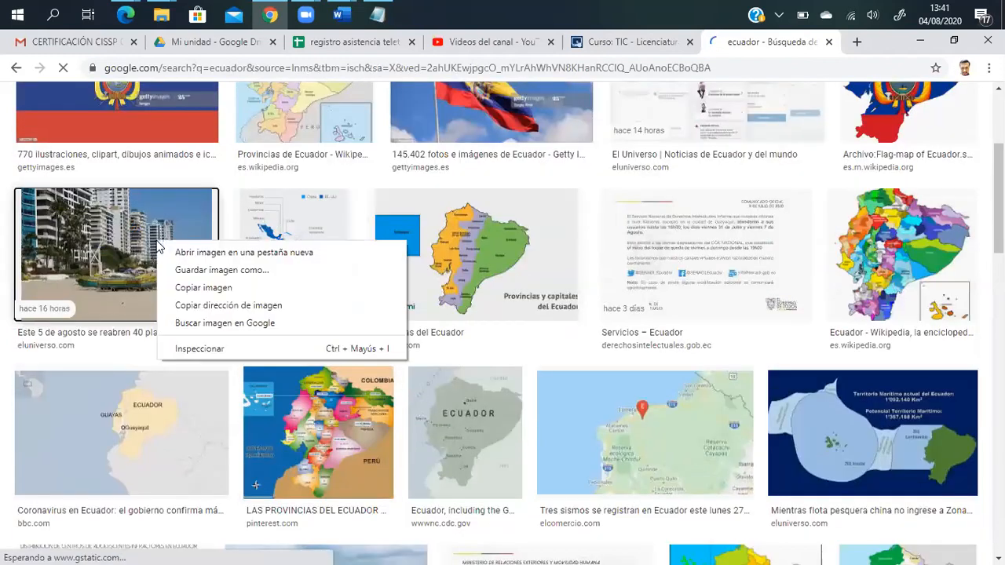
pyautogui.click(158, 247)
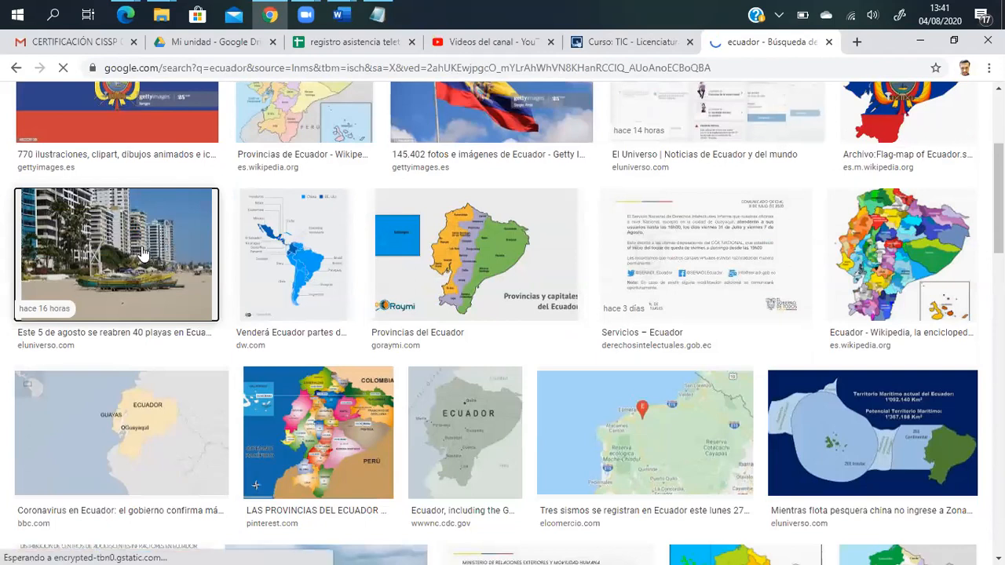
pyautogui.click(206, 263)
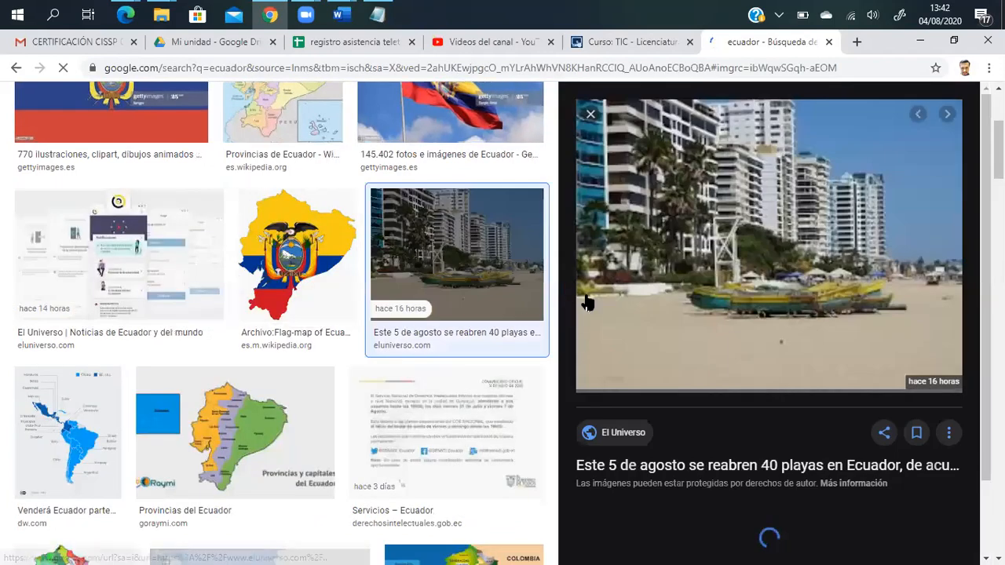
pyautogui.rightClick(717, 292)
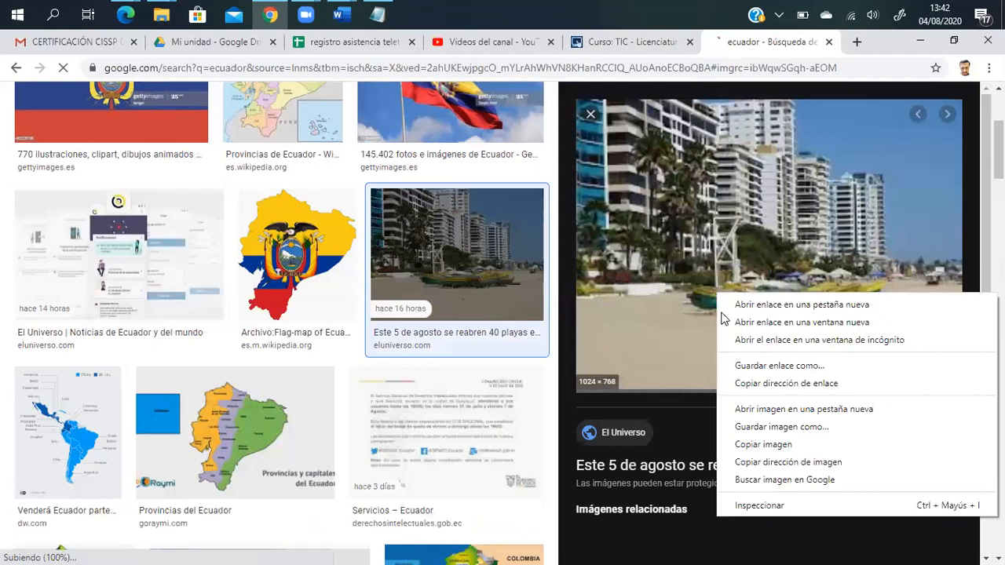
pyautogui.click(768, 445)
pyautogui.hotkey('alt', 'Tab')
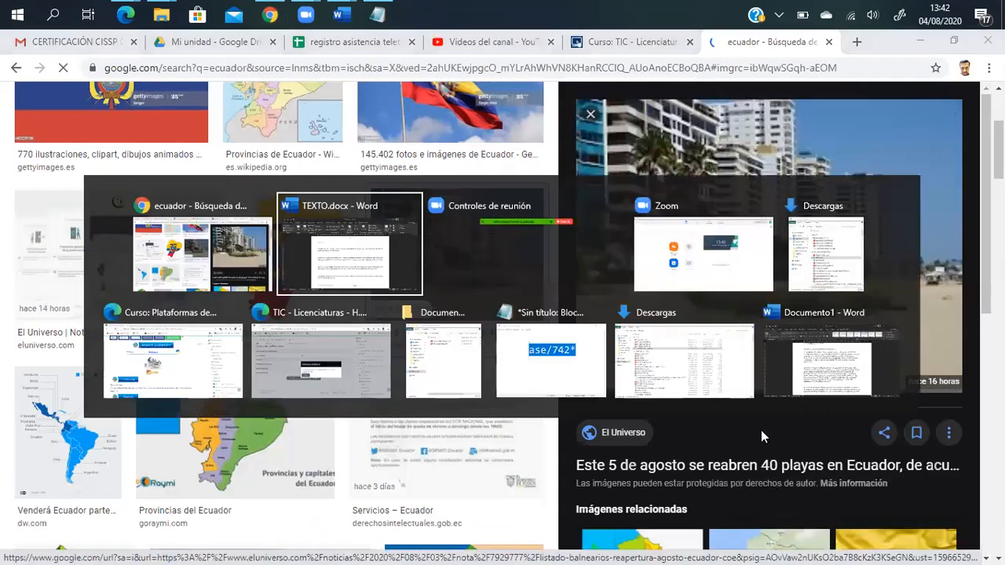
pyautogui.hotkey('ctrl', 'v')
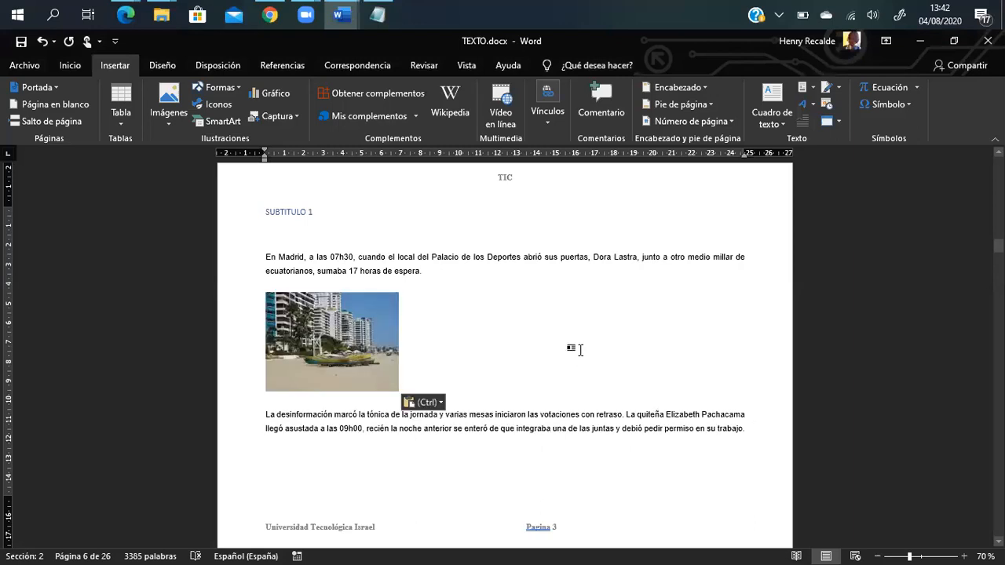
# Switch to Chrome, open the LexLatin aerial city photo from the related images and copy it
pyautogui.hotkey('alt', 'Tab')
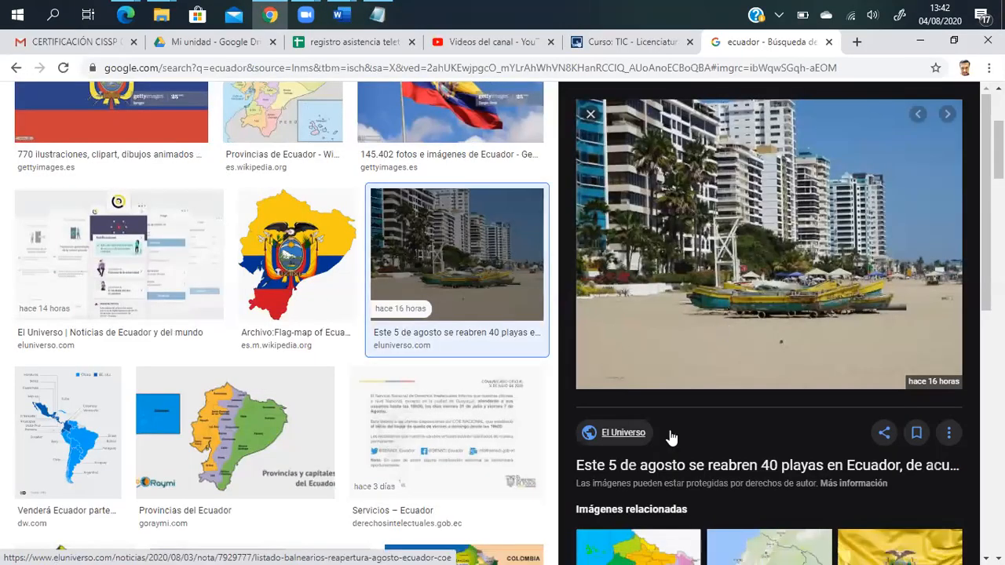
pyautogui.scroll(-5, 672, 437)
pyautogui.click(870, 345)
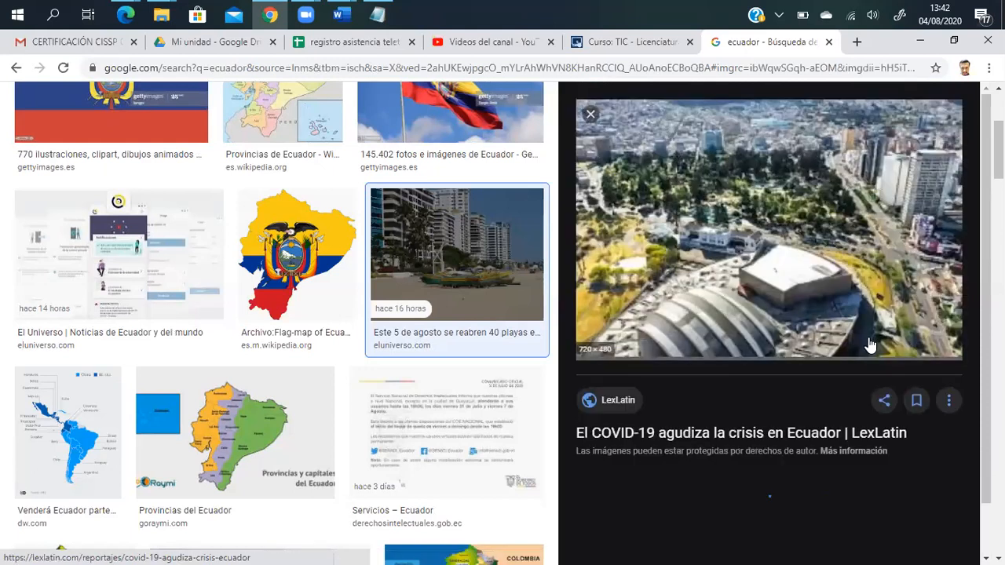
pyautogui.rightClick(756, 275)
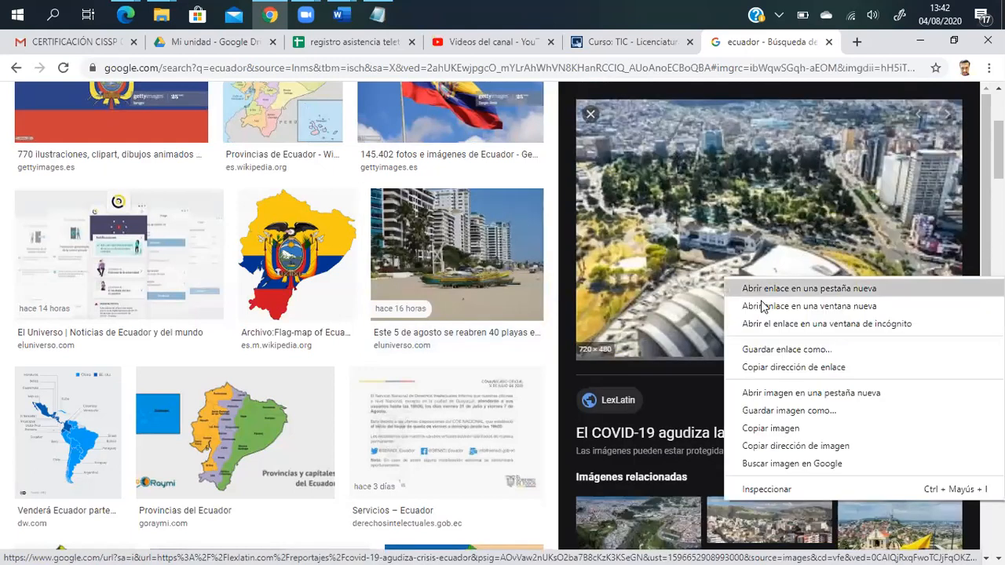
pyautogui.click(776, 429)
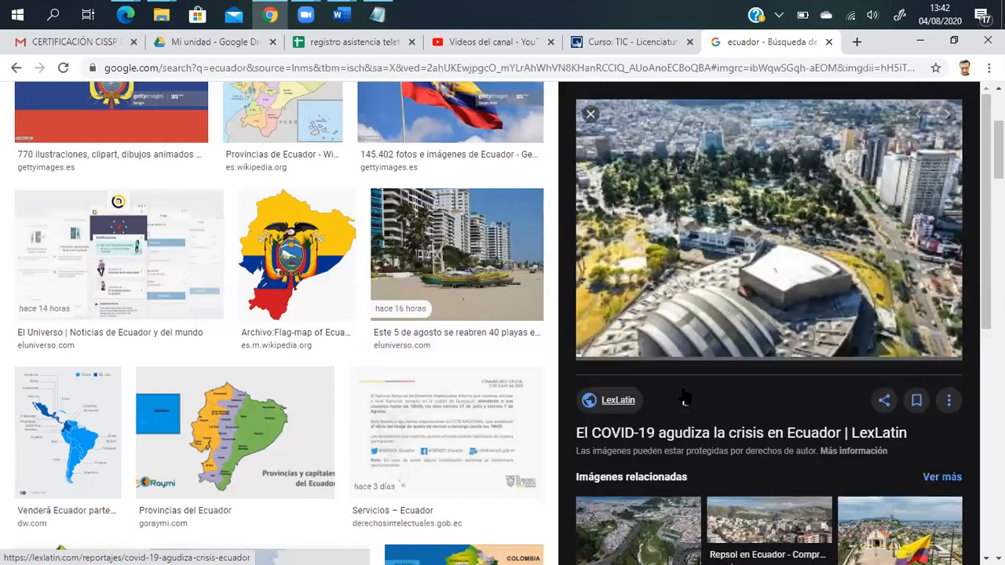
# Return to TEXTO.docx in Word and paste the aerial city photo in the empty line above the "Algunas mesas" paragraph
pyautogui.hotkey('alt', 'Tab')
pyautogui.scroll(-5, 579, 382)
pyautogui.scroll(-15, 576, 381)
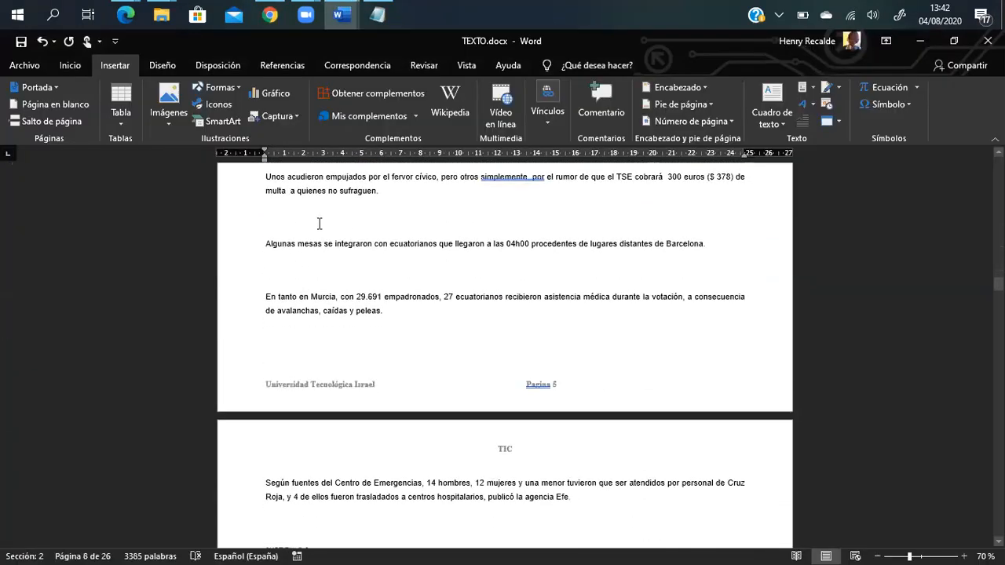
pyautogui.click(320, 224)
pyautogui.hotkey('ctrl', 'v')
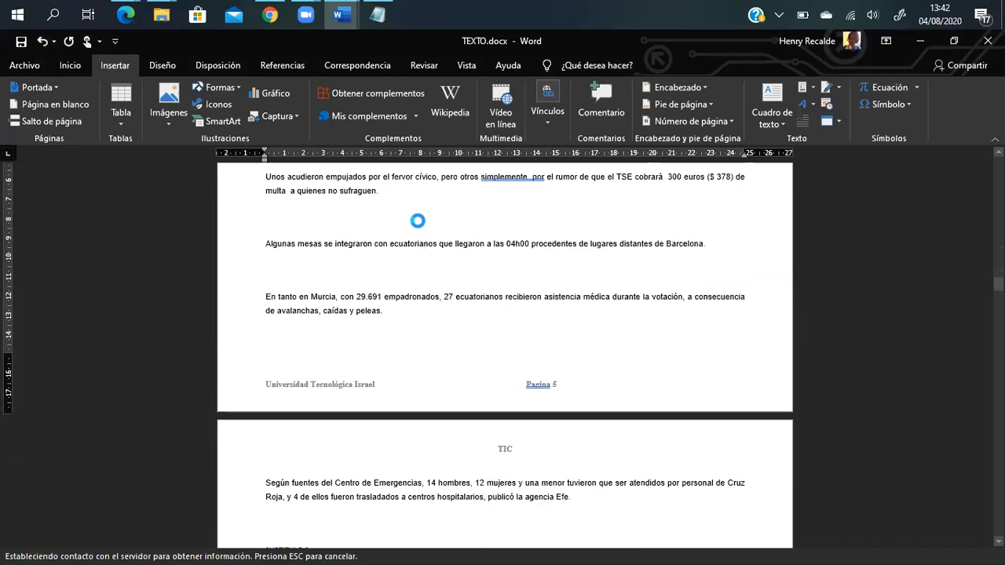
# Switch to Chrome, open the Agencia EFE aerial photo of Quito from the related images and copy it
pyautogui.hotkey('alt', 'Tab')
pyautogui.scroll(-4, 637, 348)
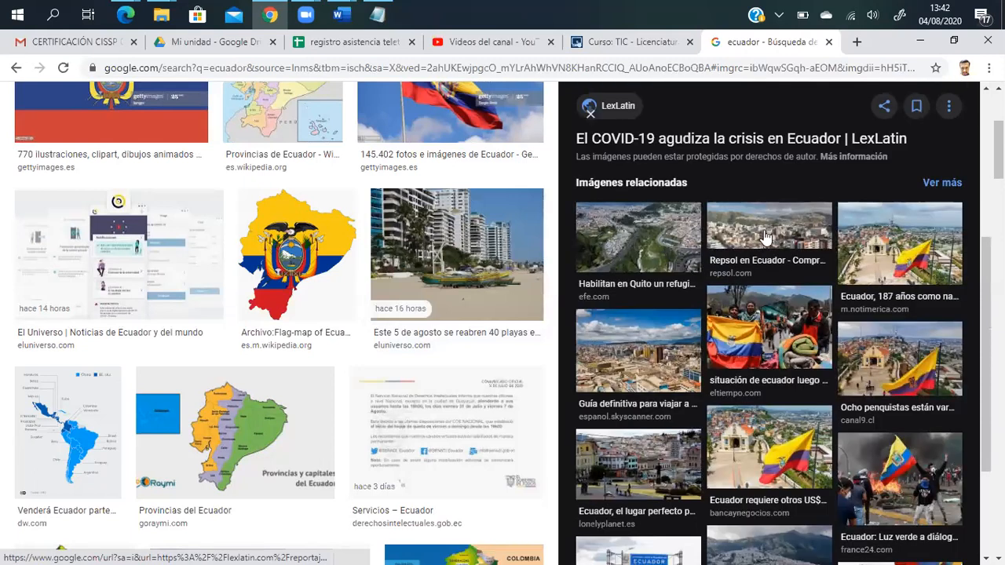
pyautogui.click(666, 245)
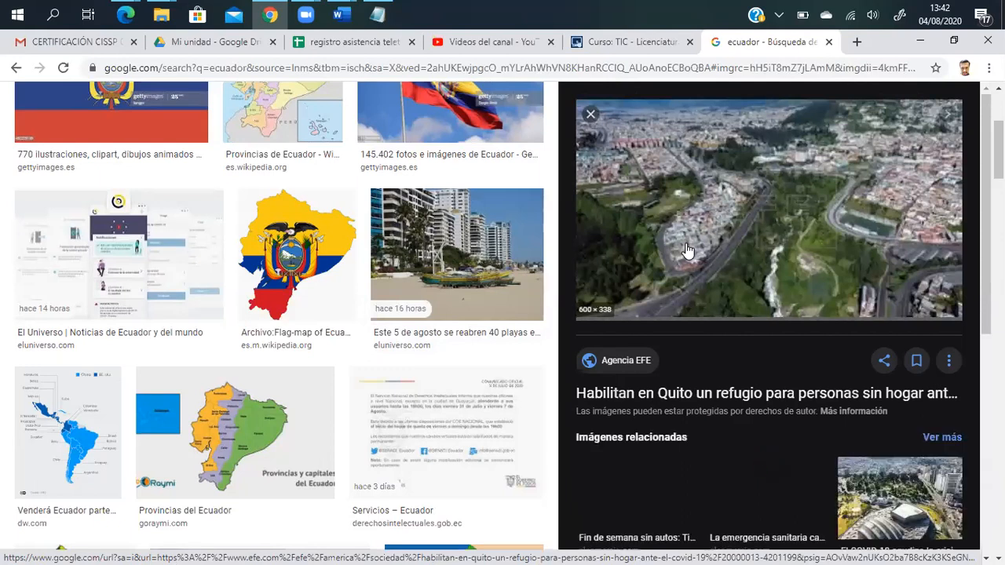
pyautogui.rightClick(686, 250)
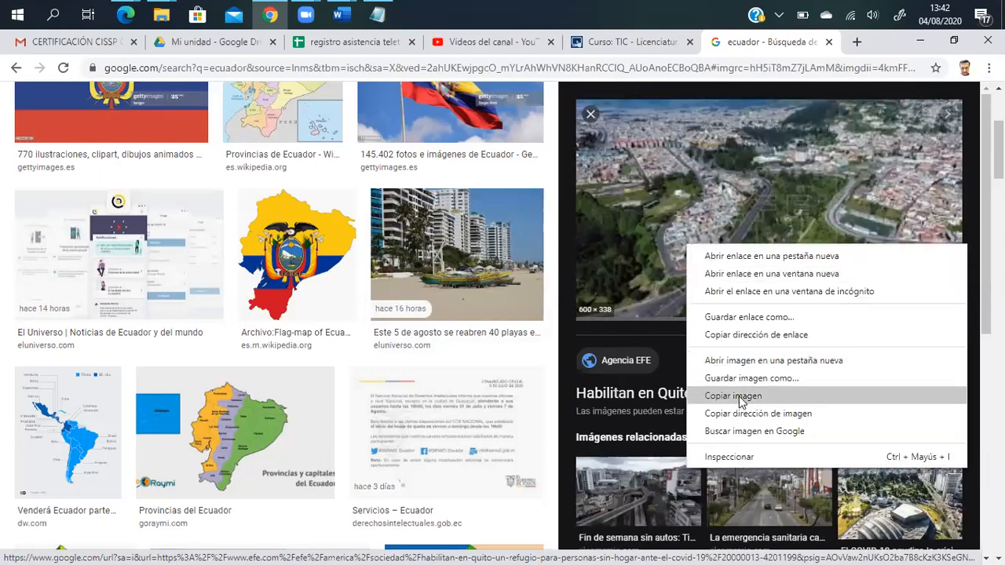
pyautogui.click(742, 396)
# Return to TEXTO.docx in Word and paste the aerial photo of Quito above the second "La participación de los ecuatorianos" paragraph, near page 8
pyautogui.hotkey('alt', 'Tab')
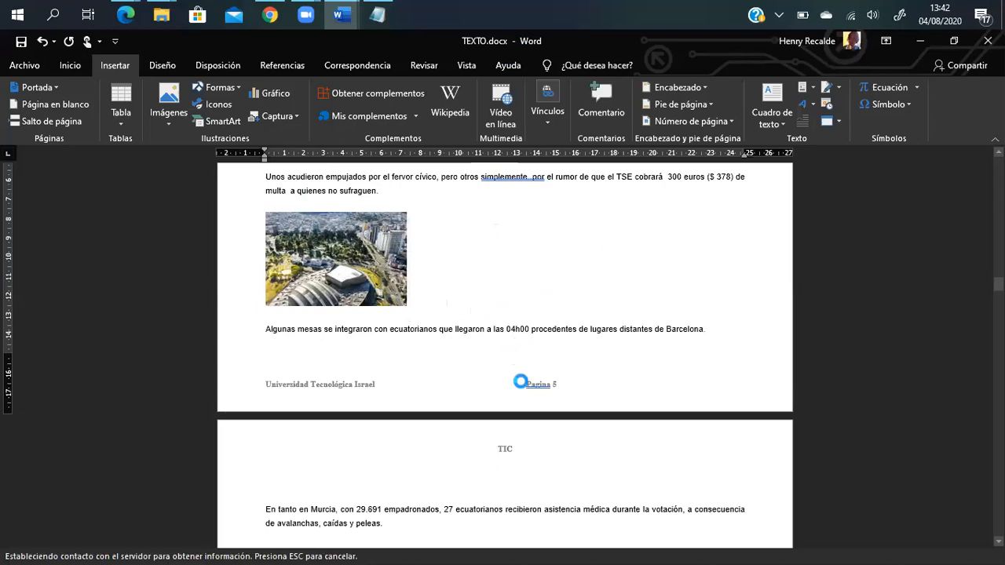
pyautogui.scroll(-15, 454, 451)
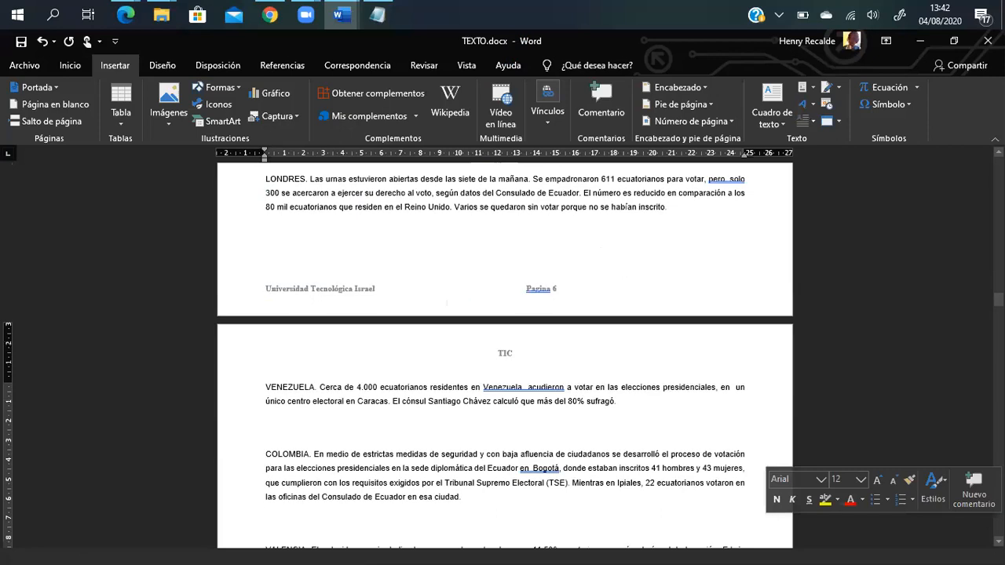
pyautogui.scroll(-8, 454, 452)
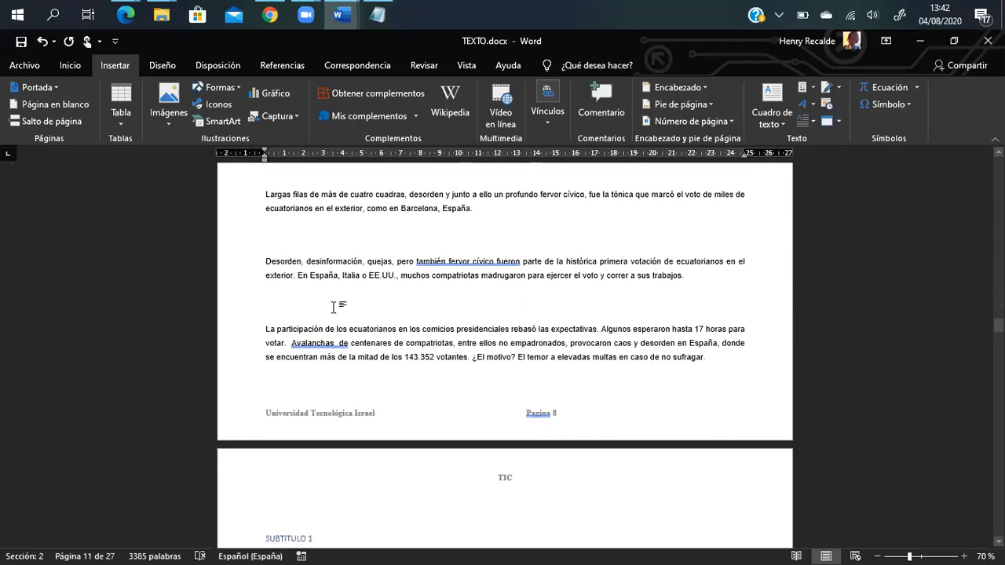
pyautogui.scroll(-4, 485, 411)
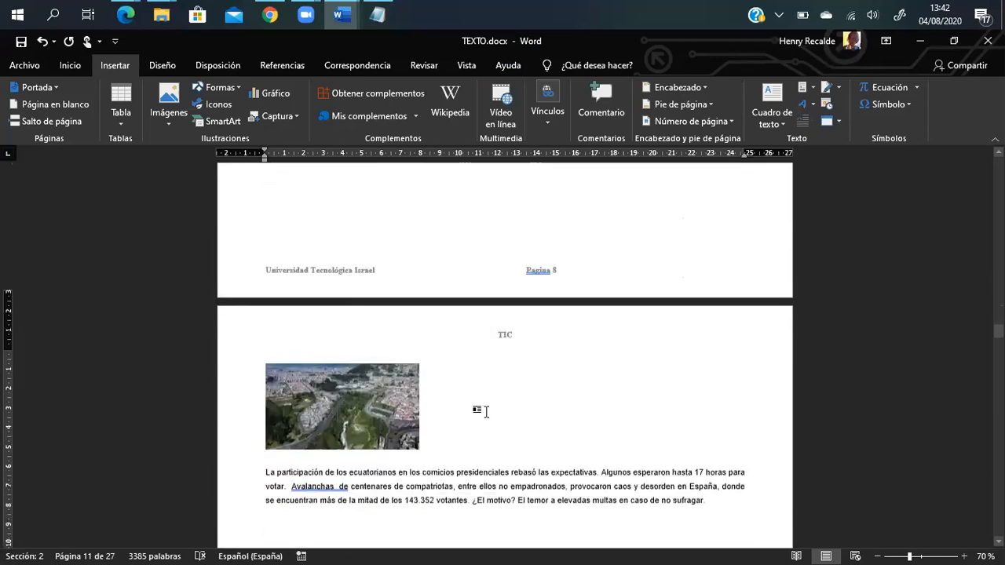
pyautogui.scroll(-12, 486, 411)
# Delete the extra Quito photo beside the aerial city photo above the "Algunas mesas" paragraph
pyautogui.scroll(15, 458, 424)
pyautogui.click(474, 342)
pyautogui.click(361, 369)
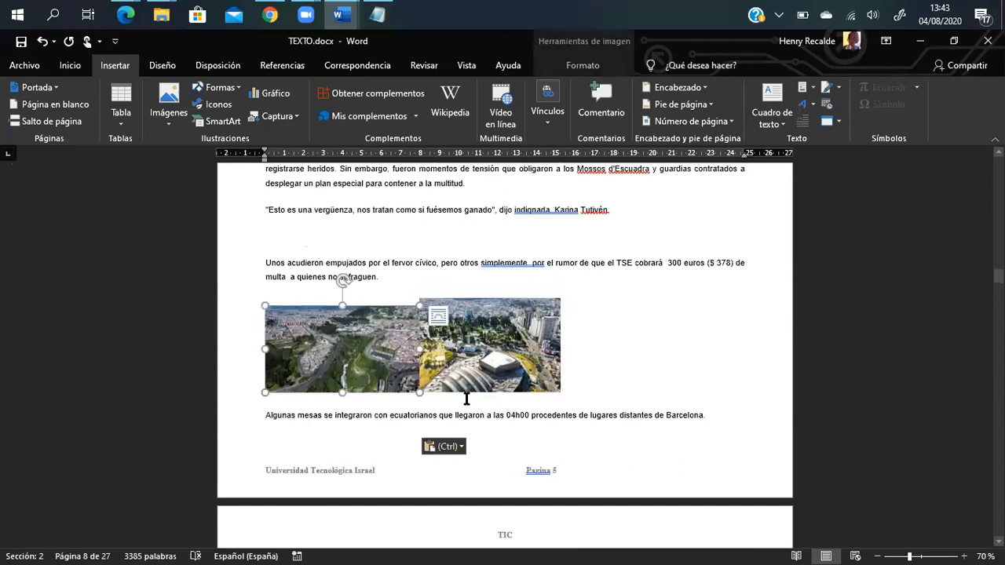
pyautogui.press('Delete')
# Look over the beach photo, the table of contents and the product table spanning two pages
pyautogui.scroll(3, 464, 400)
pyautogui.scroll(8, 463, 405)
pyautogui.scroll(15, 461, 405)
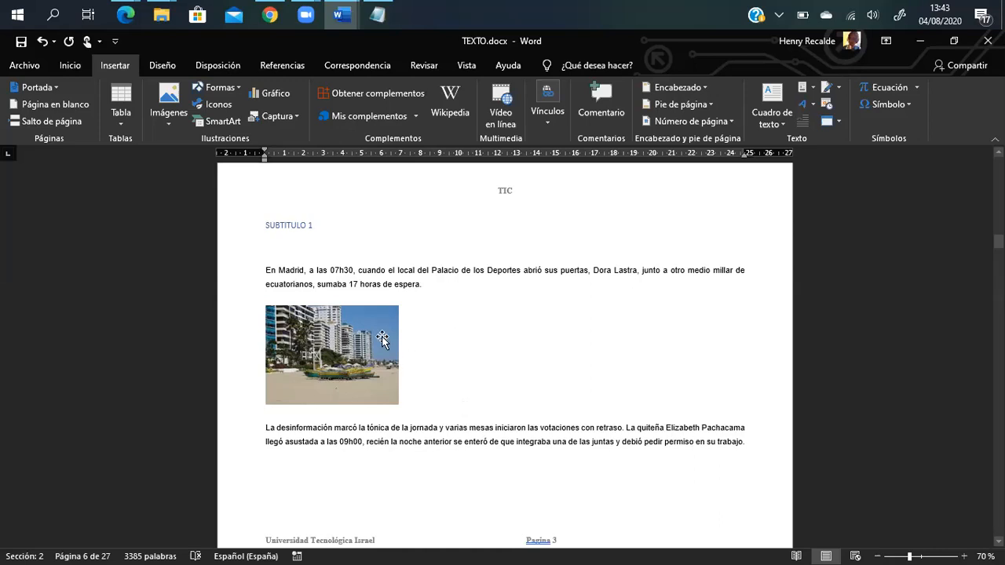
pyautogui.scroll(10, 377, 333)
pyautogui.scroll(5, 377, 333)
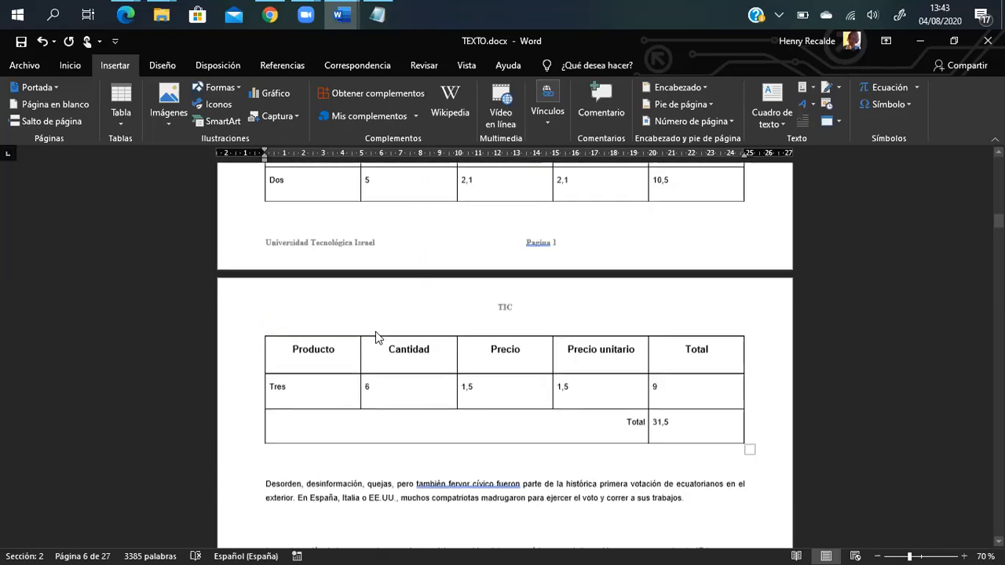
pyautogui.scroll(-8, 377, 333)
pyautogui.scroll(-8, 377, 333)
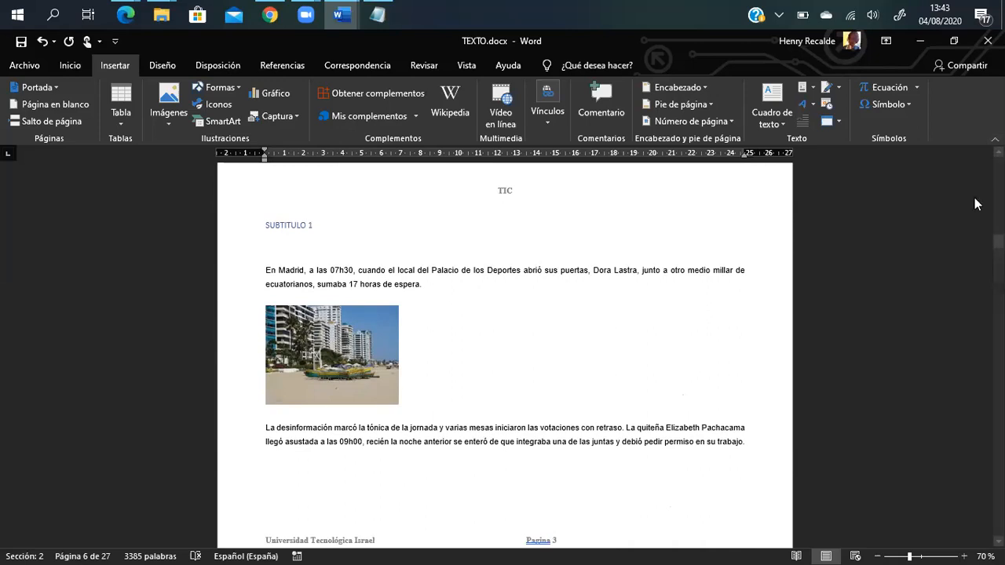
pyautogui.moveTo(998, 241); pyautogui.dragTo(999, 190)
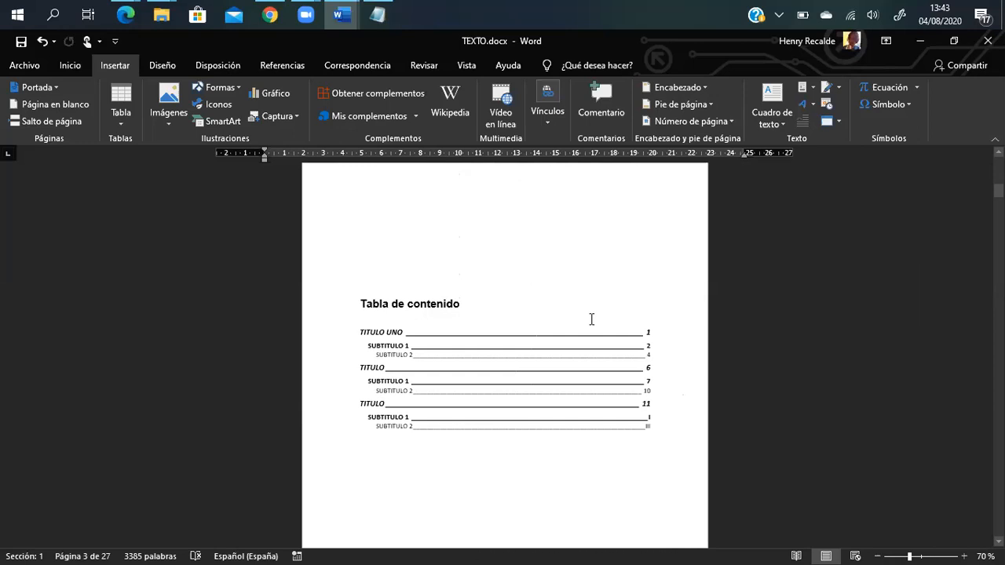
pyautogui.scroll(-10, 575, 299)
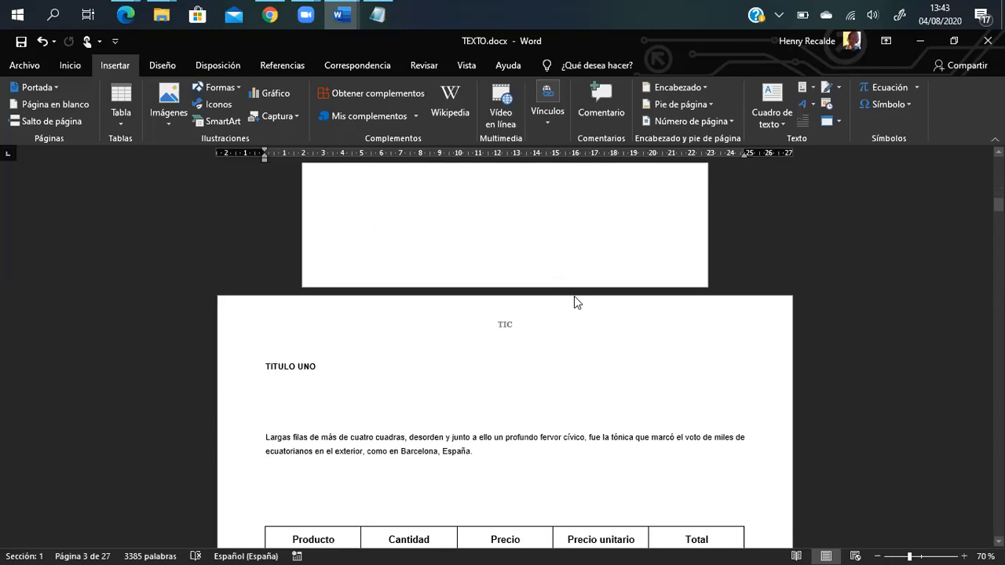
pyautogui.scroll(-10, 575, 300)
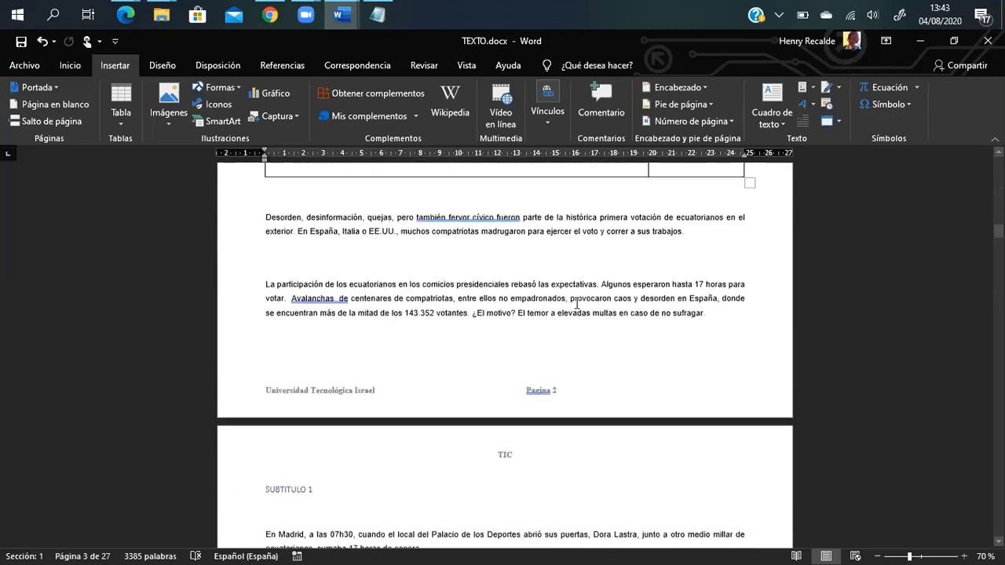
pyautogui.scroll(5, 576, 303)
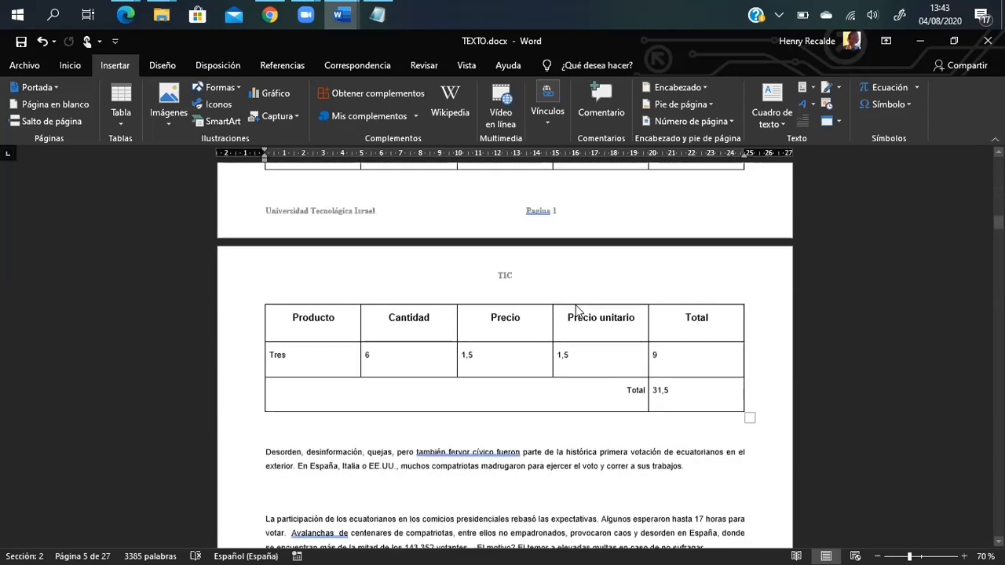
pyautogui.scroll(2, 577, 306)
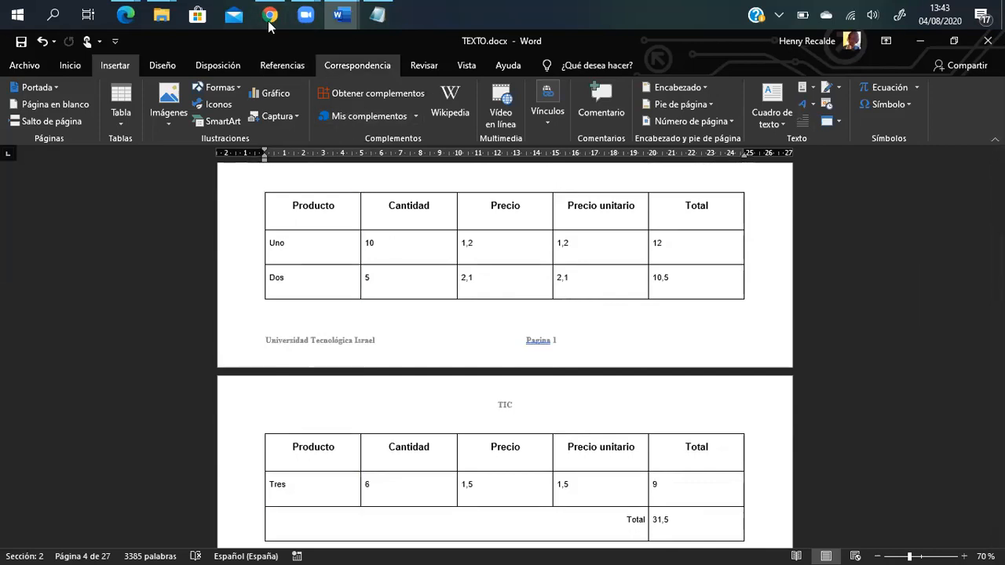
# Insert the caption "Tabla 1 Cálculos de productos" above the whole product table, using the Tabla label
pyautogui.click(276, 64)
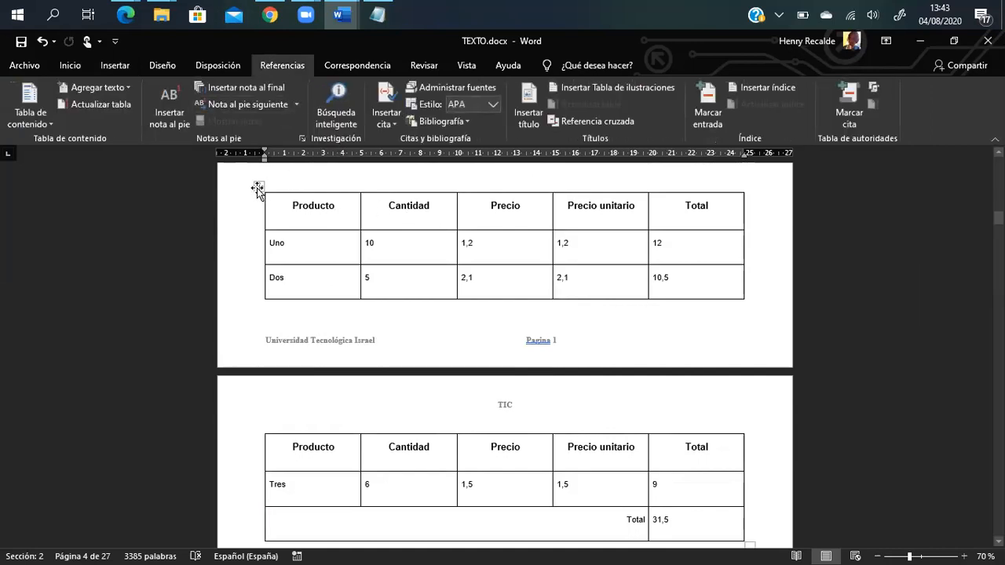
pyautogui.click(256, 188)
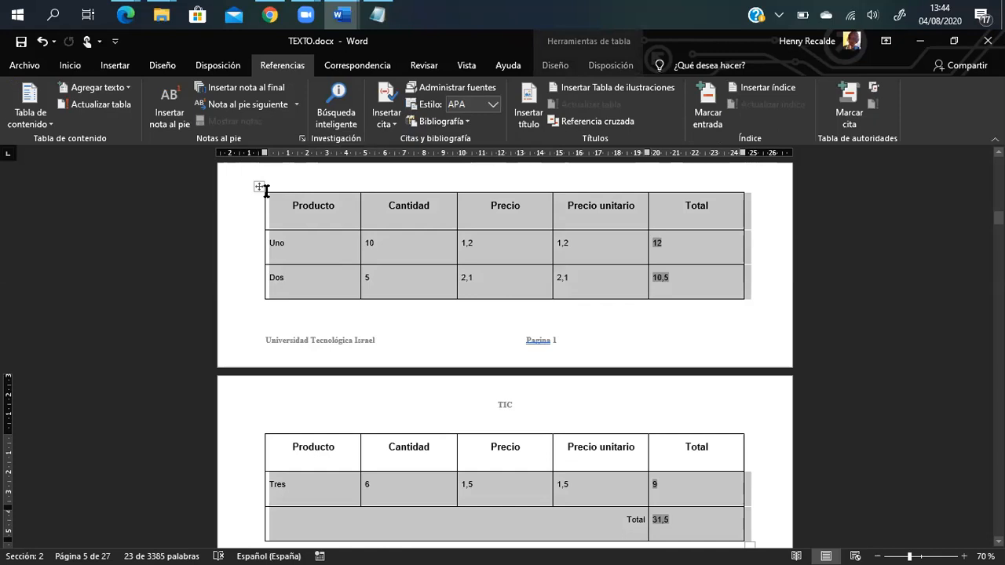
pyautogui.click(531, 118)
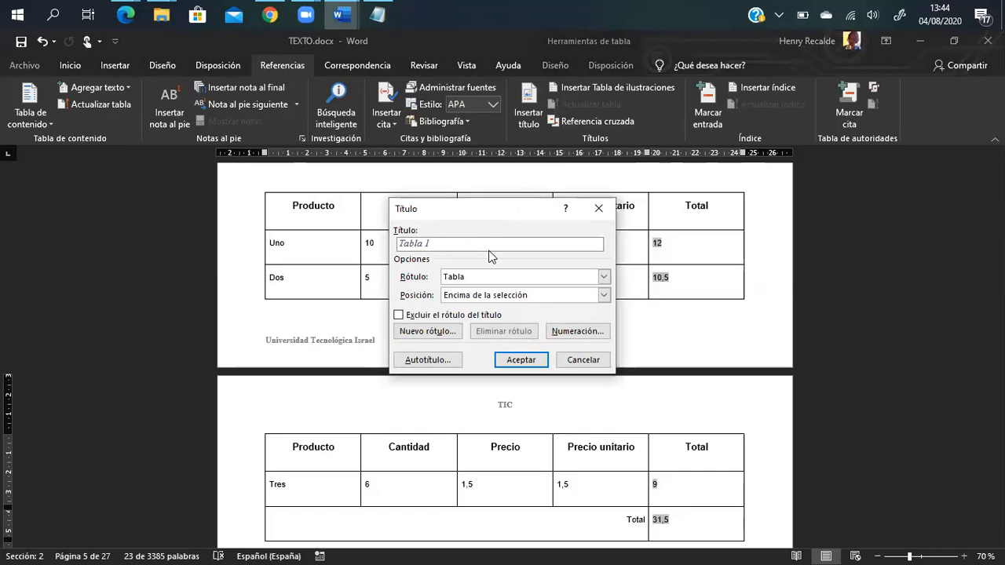
pyautogui.write('lculos de')
pyautogui.press('BackSpace')
pyautogui.press('BackSpace')
pyautogui.press('BackSpace')
pyautogui.press('BackSpace')
pyautogui.press('BackSpace')
pyautogui.press('BackSpace')
pyautogui.press('BackSpace')
pyautogui.press('BackSpace')
pyautogui.press('BackSpace')
pyautogui.press('BackSpace')
pyautogui.press('BackSpace')
pyautogui.press('BackSpace')
pyautogui.press('BackSpace')
pyautogui.write('álculos de ')
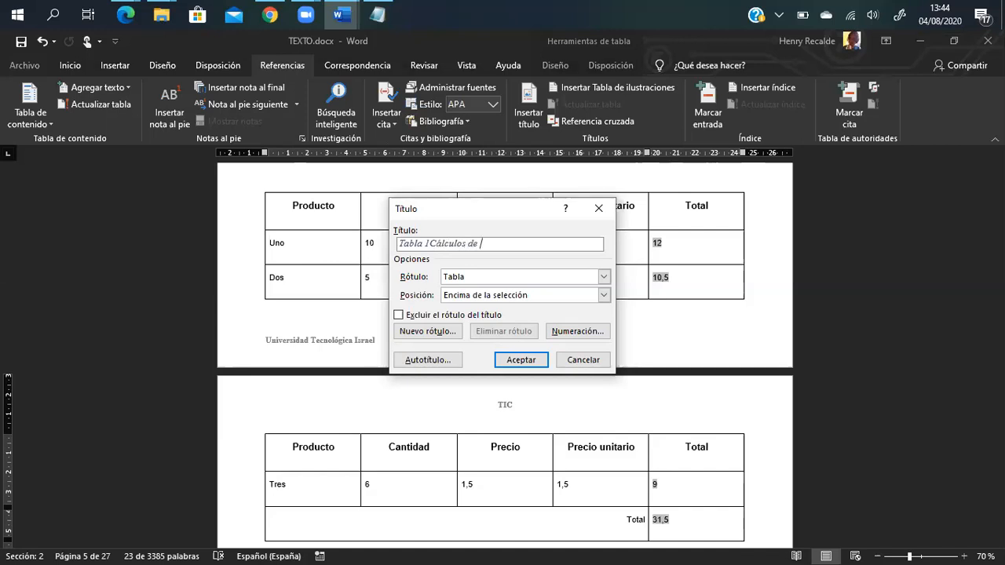
pyautogui.write('productos')
pyautogui.click(432, 244)
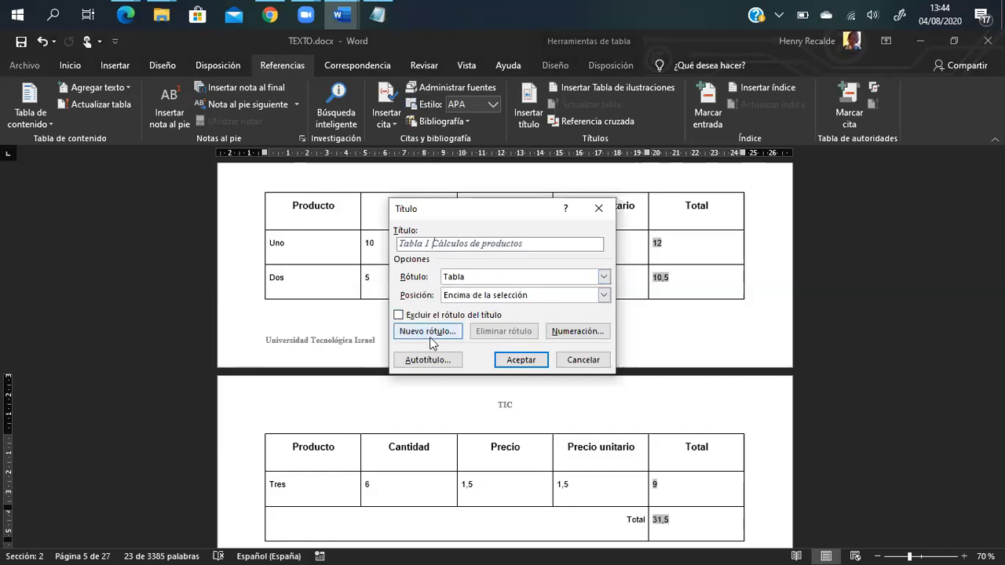
pyautogui.click(497, 280)
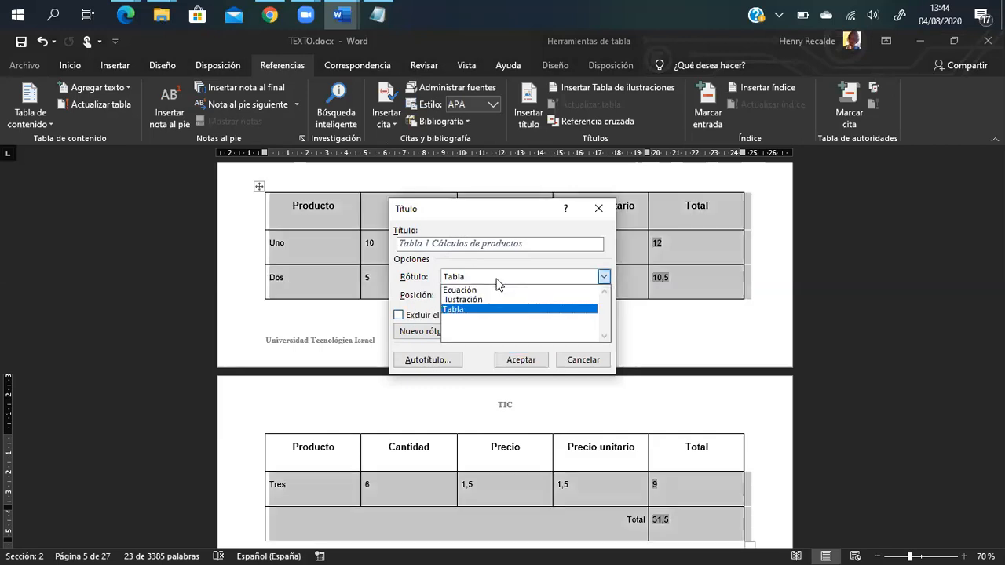
pyautogui.click(496, 281)
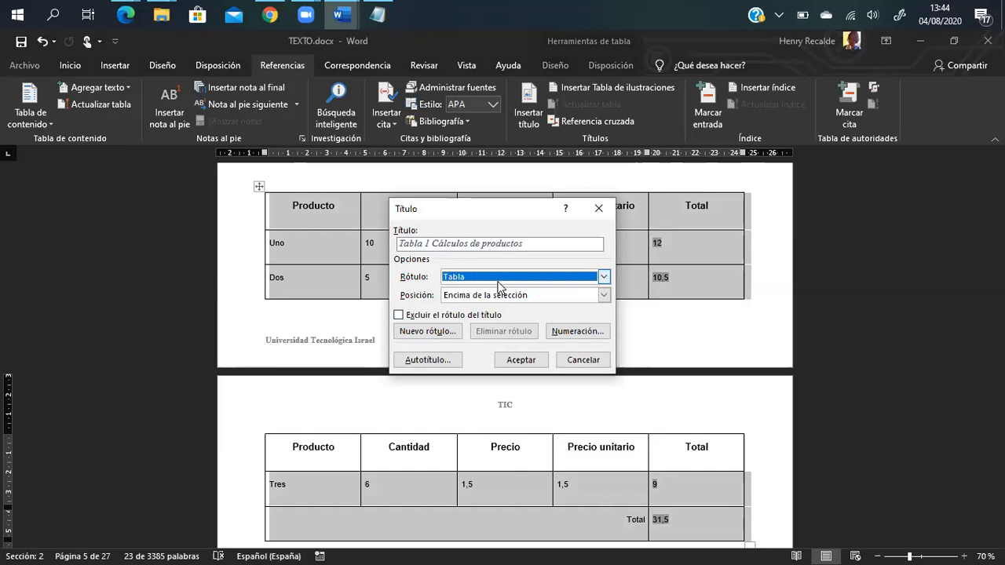
pyautogui.click(535, 364)
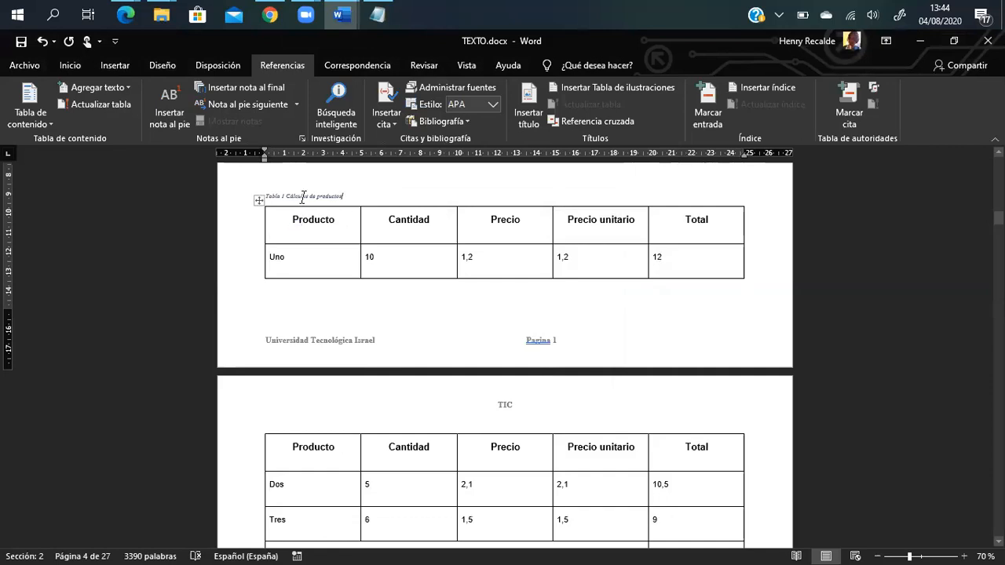
# Set the font size of the product table's caption to 14
pyautogui.scroll(3, 487, 407)
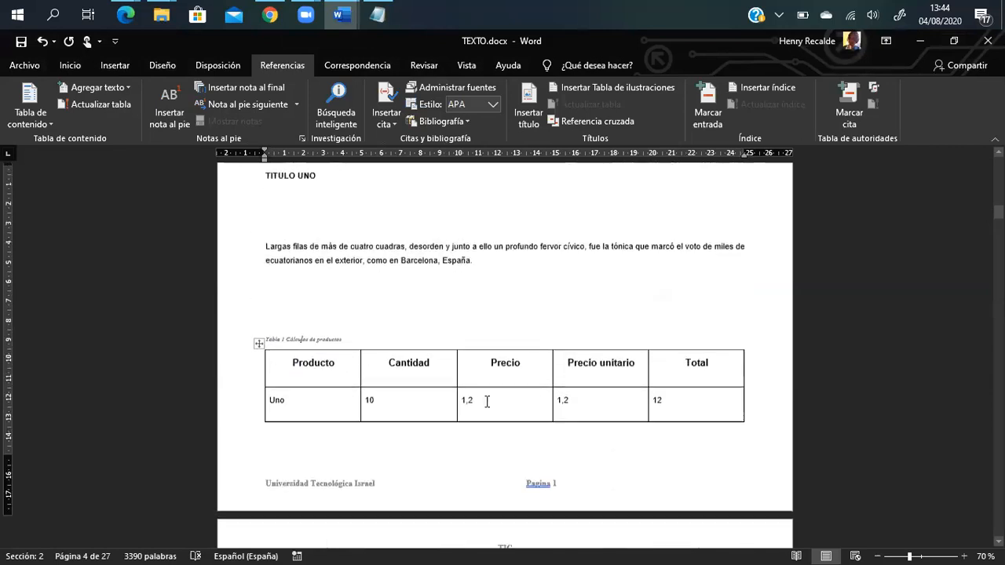
pyautogui.doubleClick(275, 342)
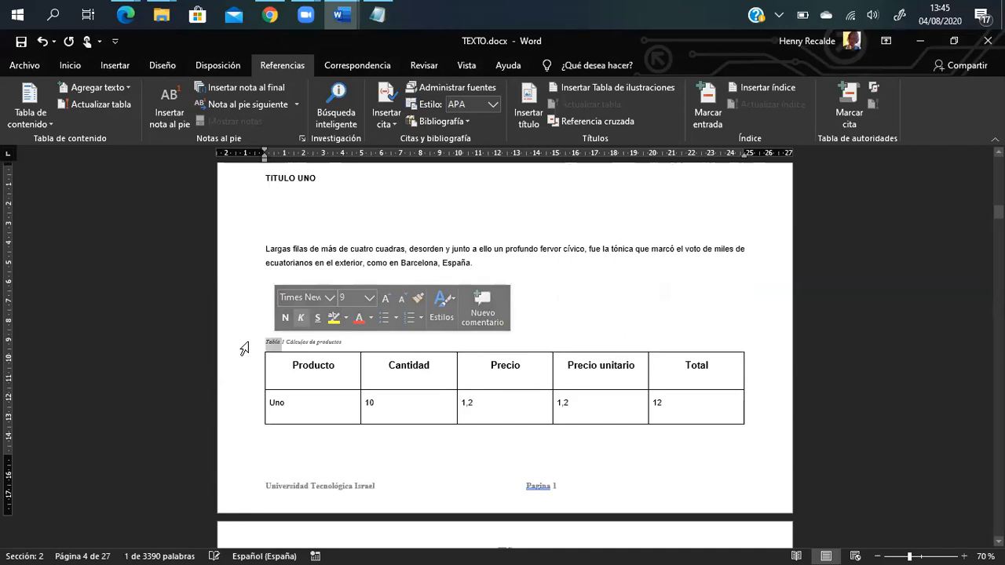
pyautogui.click(249, 343)
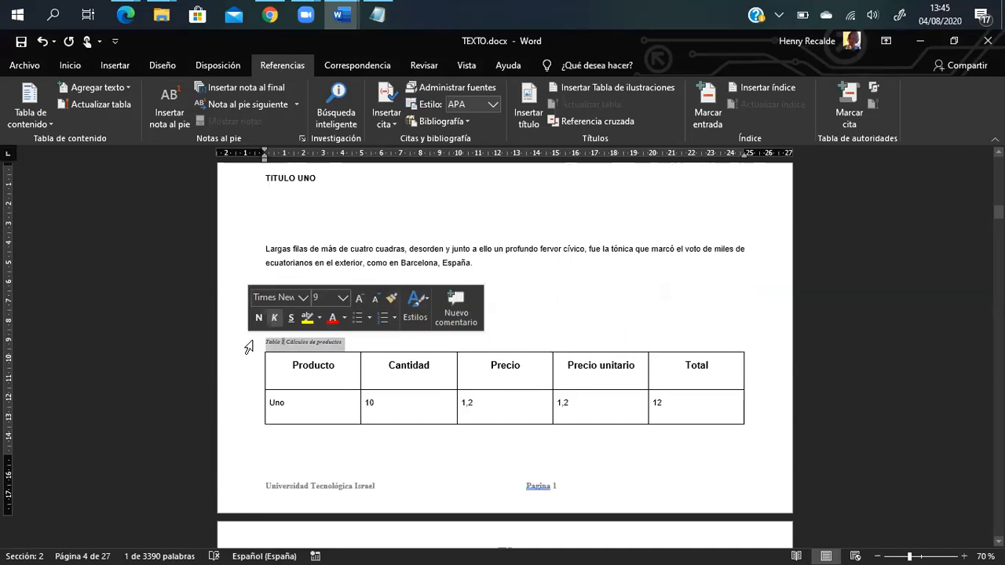
pyautogui.rightClick(292, 344)
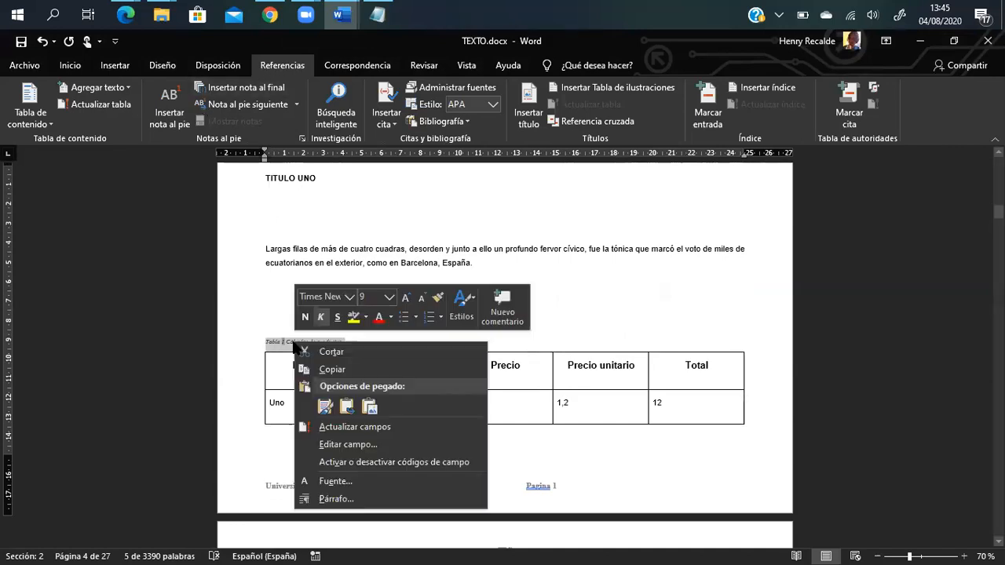
pyautogui.click(388, 298)
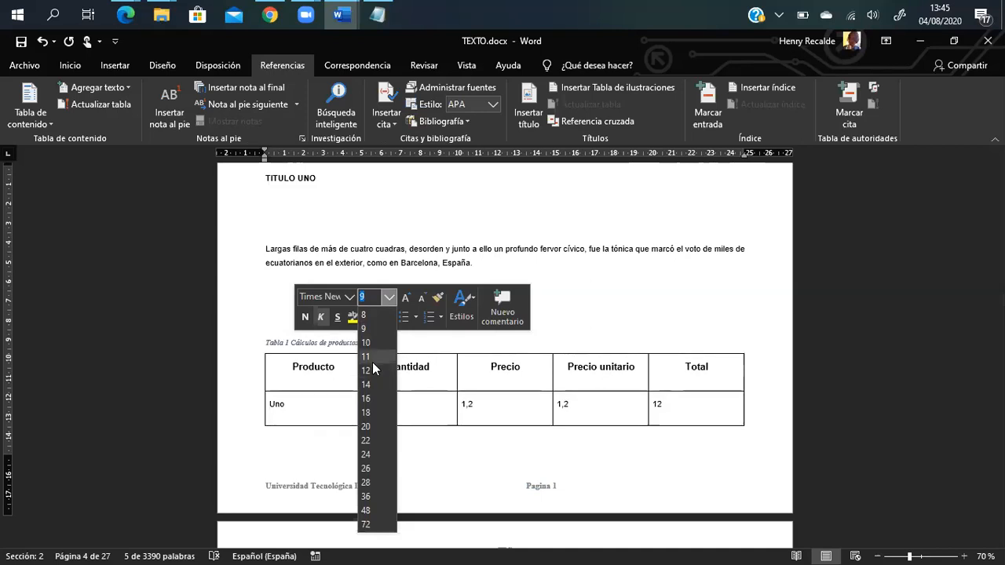
pyautogui.click(368, 384)
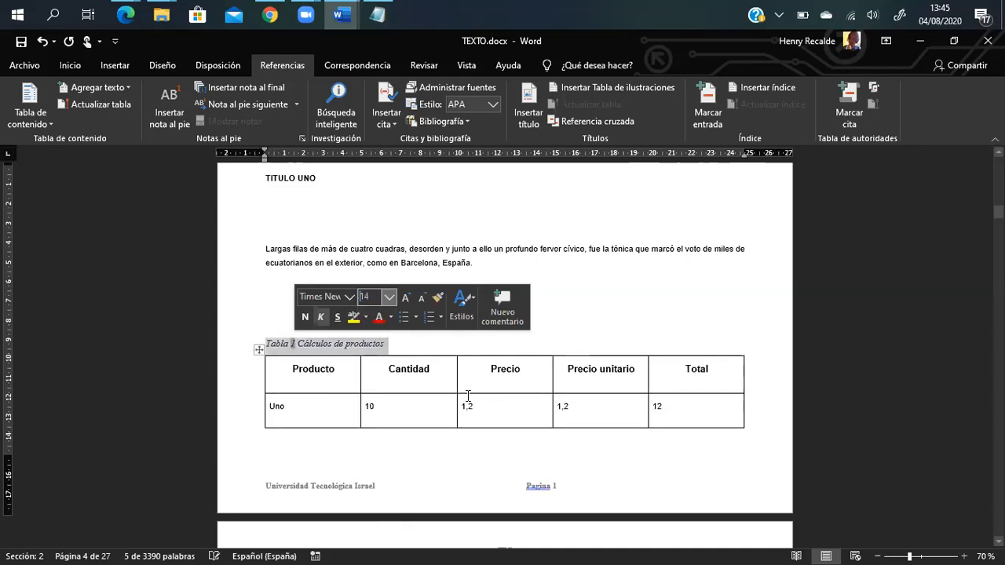
pyautogui.click(458, 345)
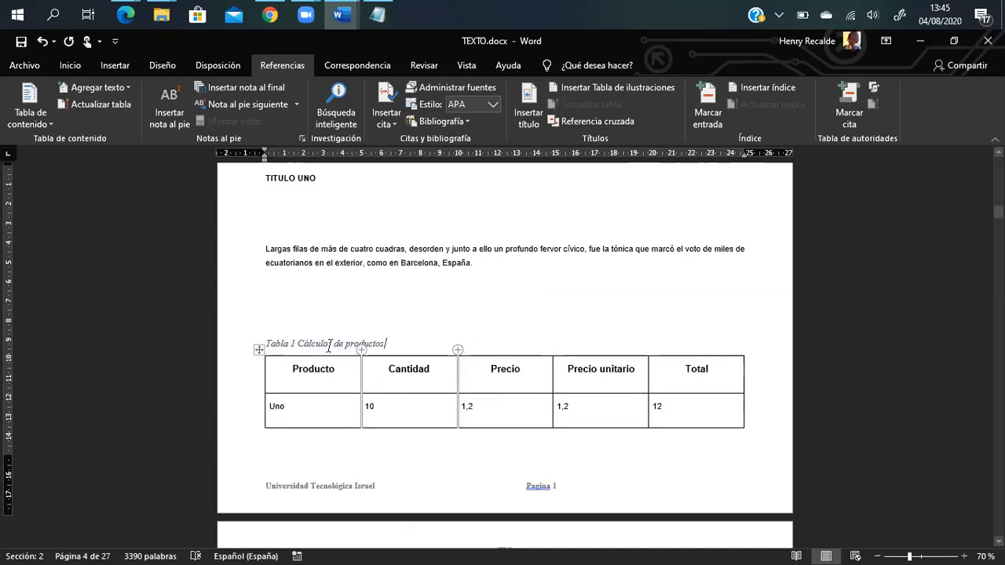
# Center the beach photo below the "En Madrid" paragraph on the page
pyautogui.scroll(-2, 330, 338)
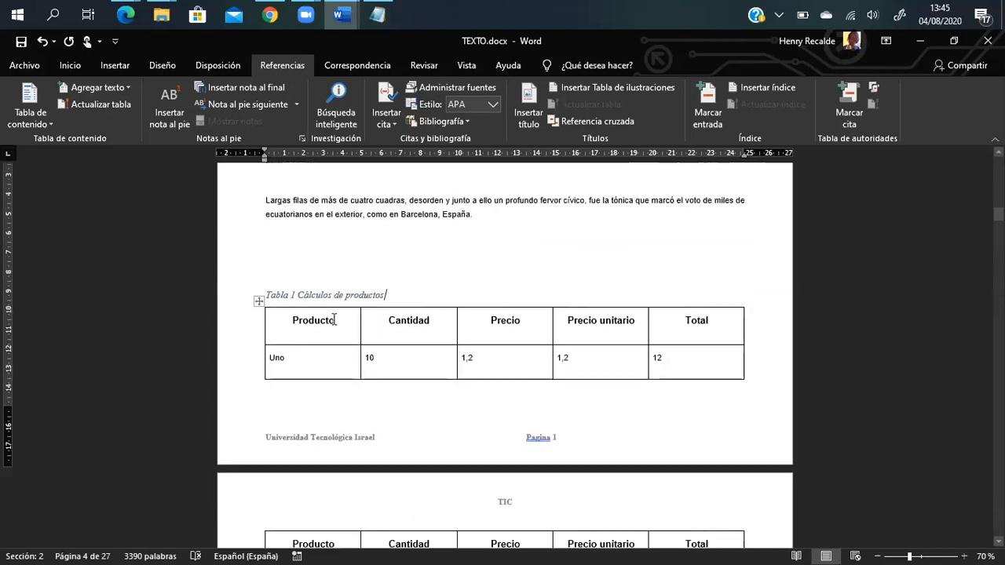
pyautogui.scroll(-2, 310, 304)
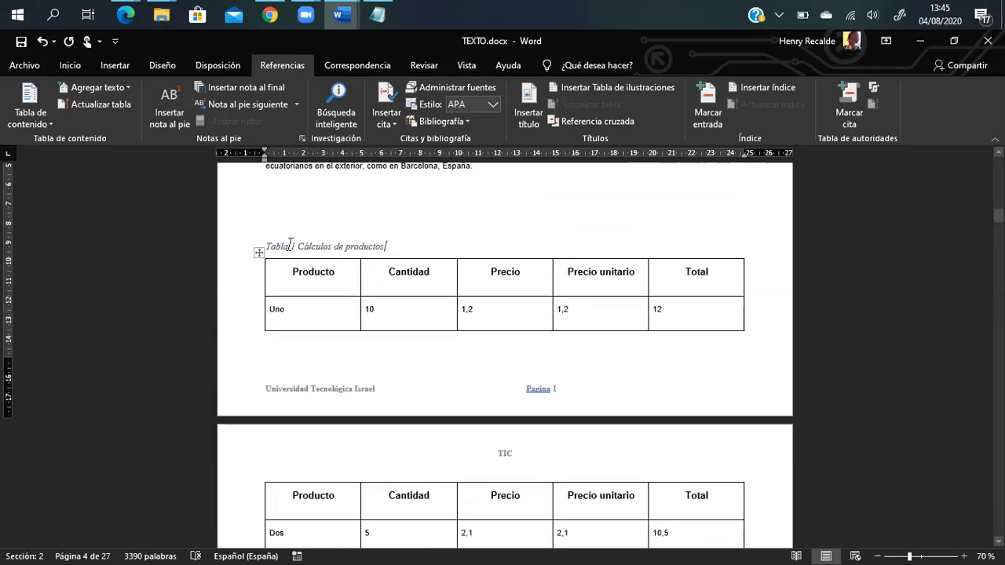
pyautogui.scroll(-3, 333, 296)
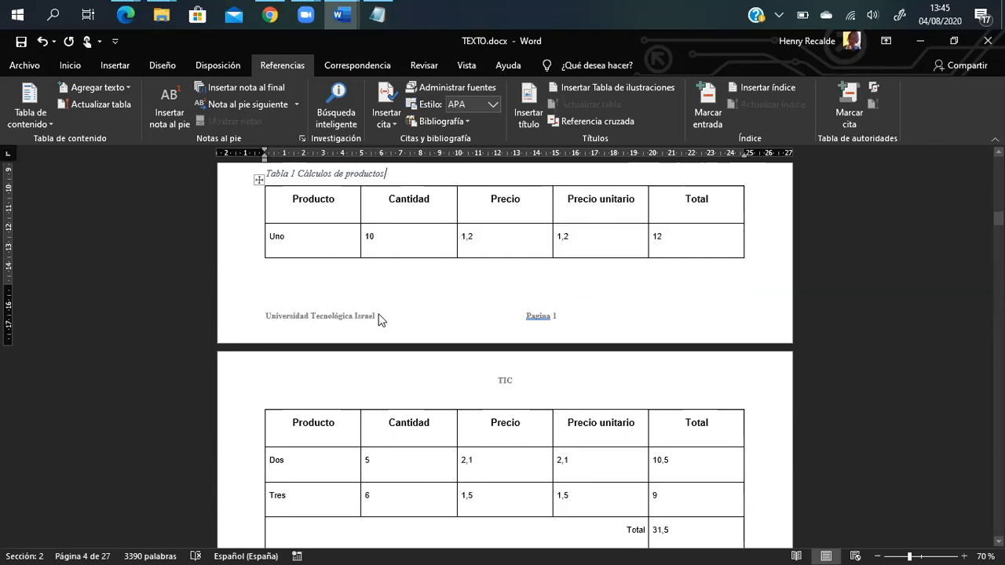
pyautogui.scroll(-3, 380, 318)
pyautogui.scroll(-20, 381, 318)
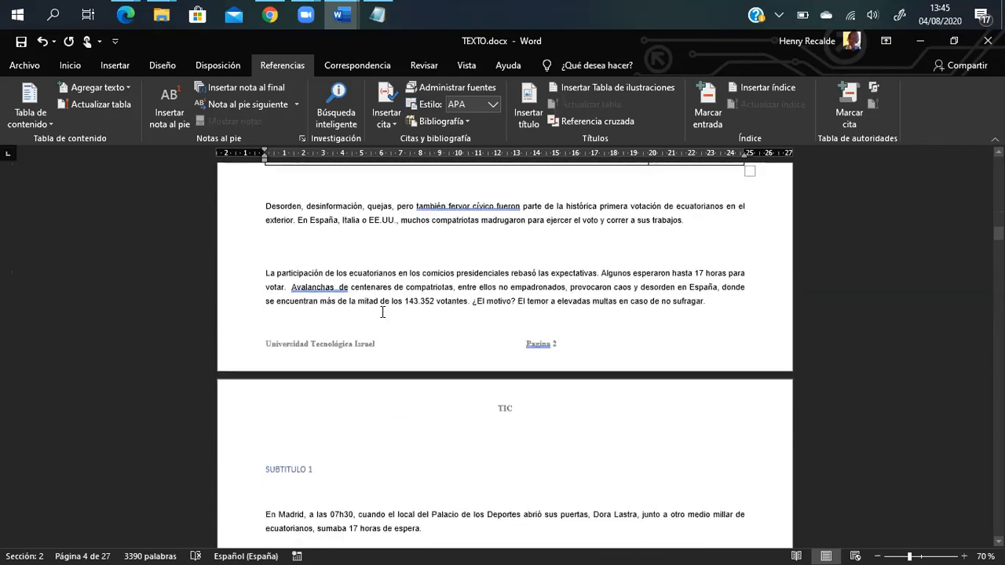
pyautogui.scroll(-1, 381, 308)
pyautogui.click(372, 259)
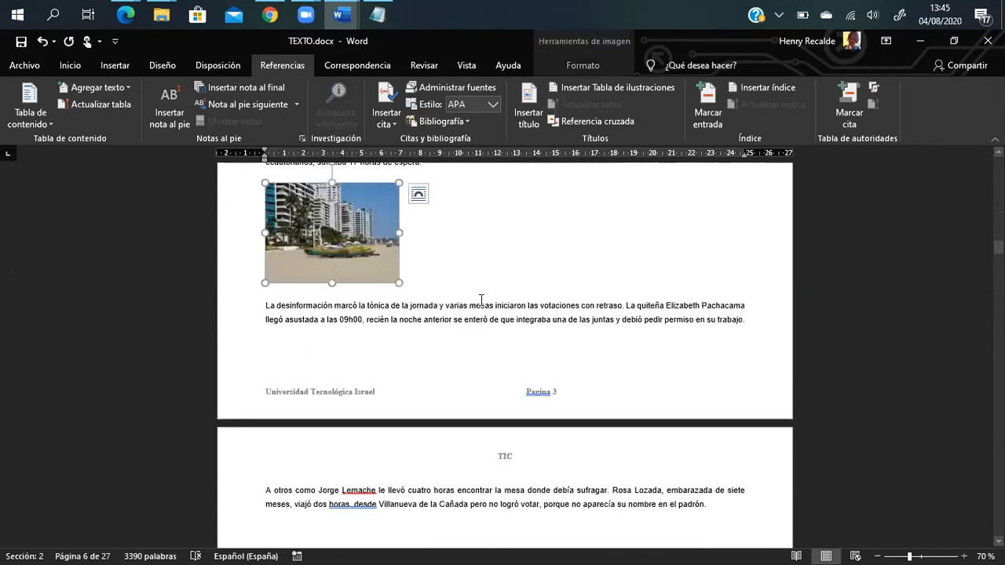
pyautogui.click(70, 65)
pyautogui.click(356, 116)
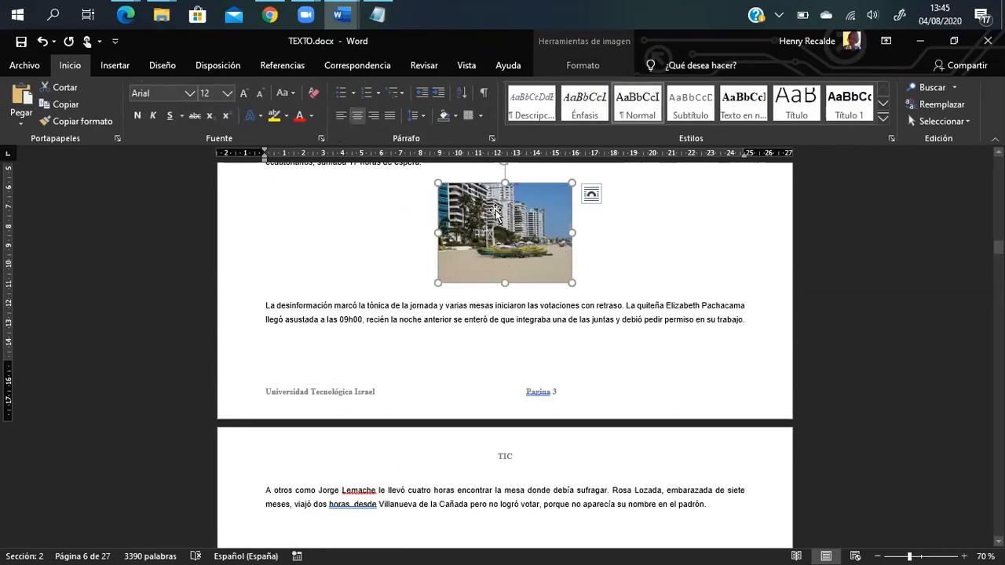
# Start a caption for the centered beach photo and create a new caption label named "Imagen"
pyautogui.click(283, 66)
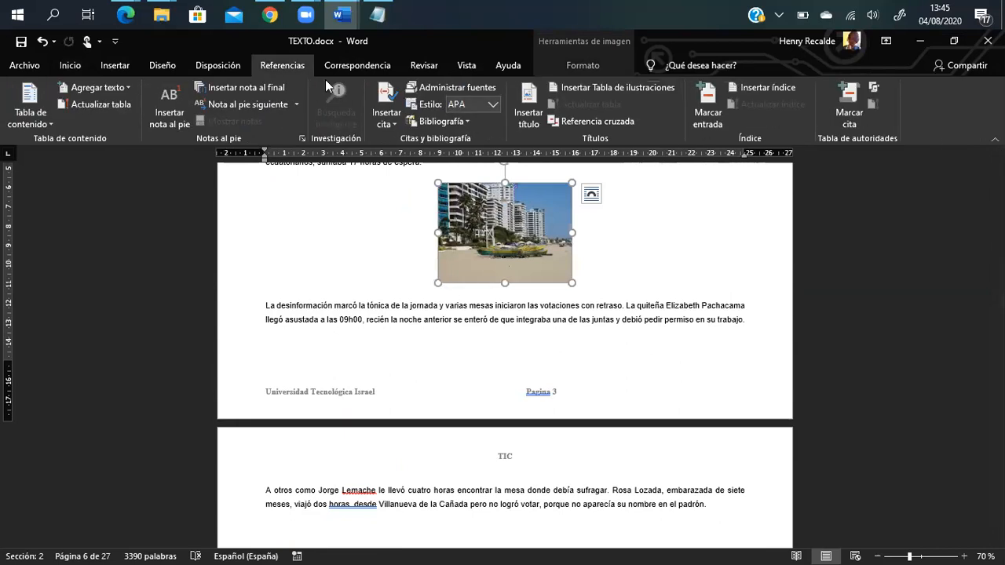
pyautogui.click(532, 115)
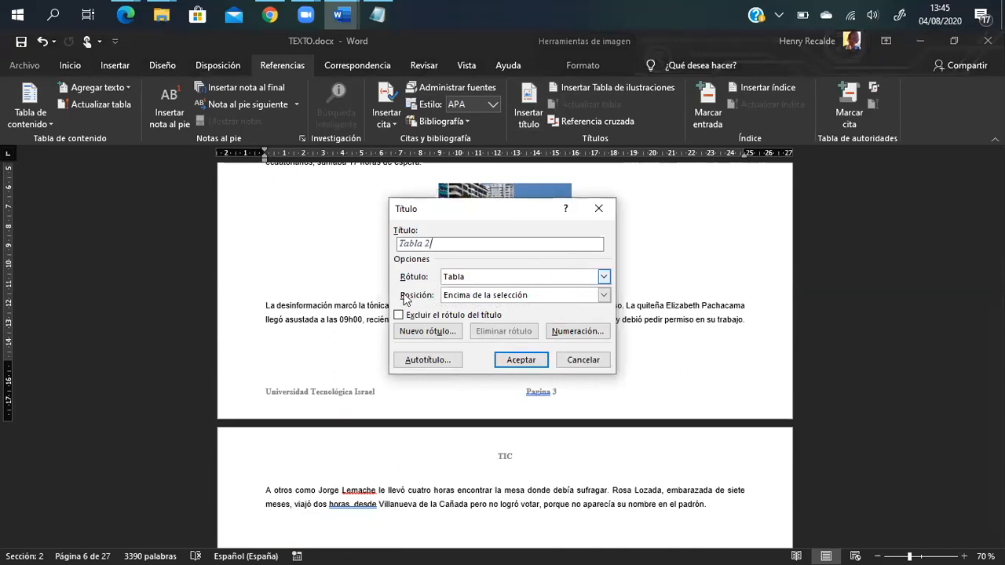
pyautogui.click(585, 360)
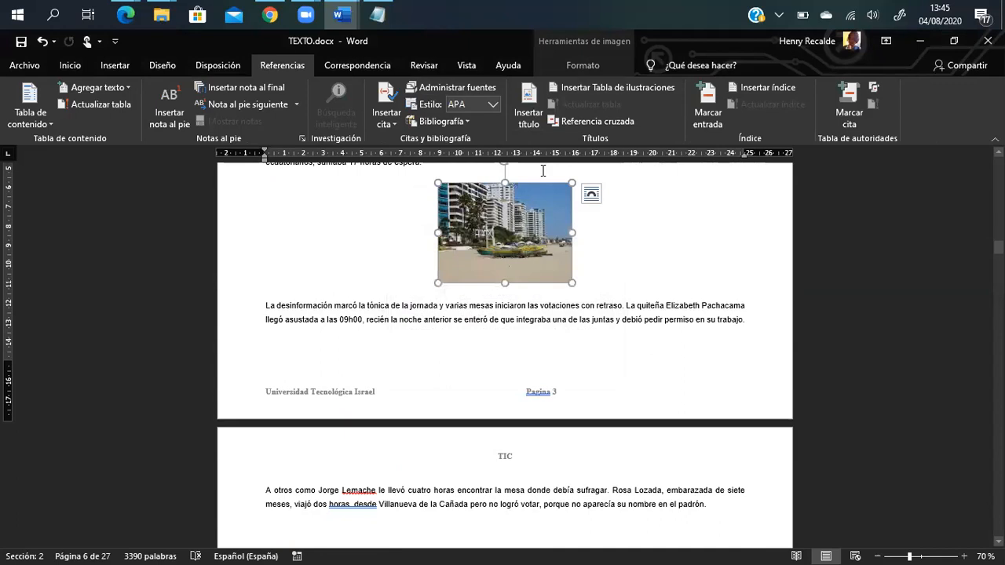
pyautogui.click(528, 115)
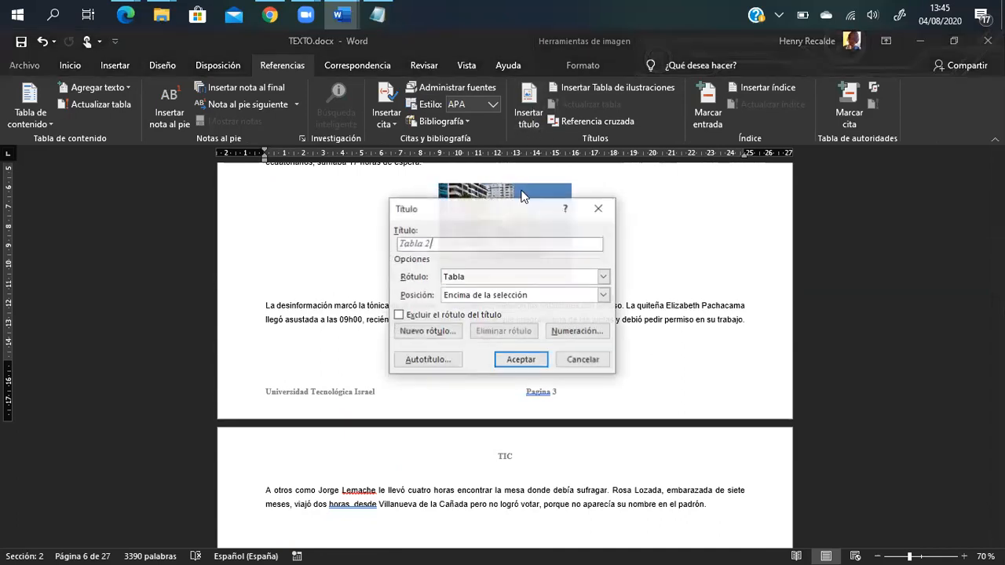
pyautogui.click(464, 279)
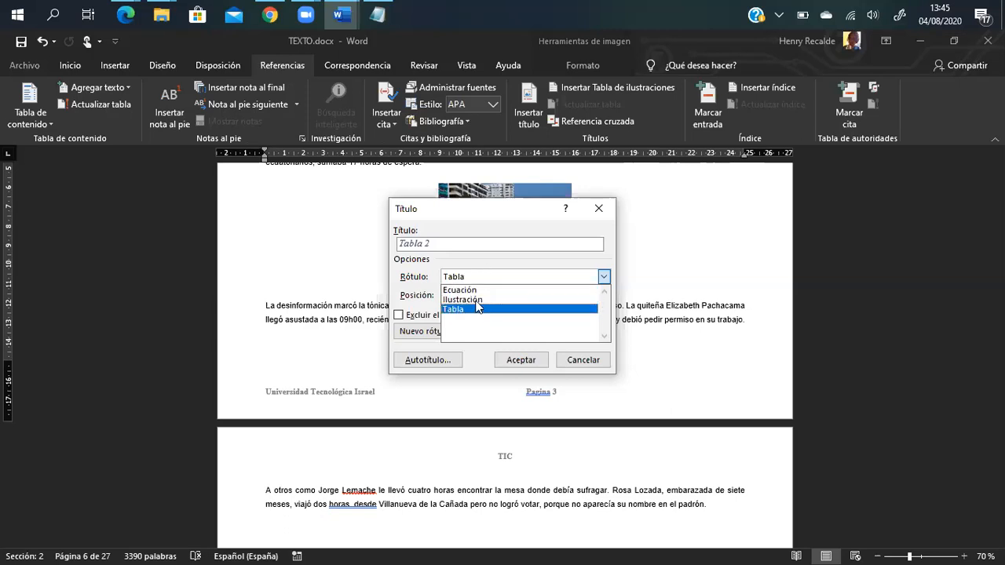
pyautogui.click(434, 311)
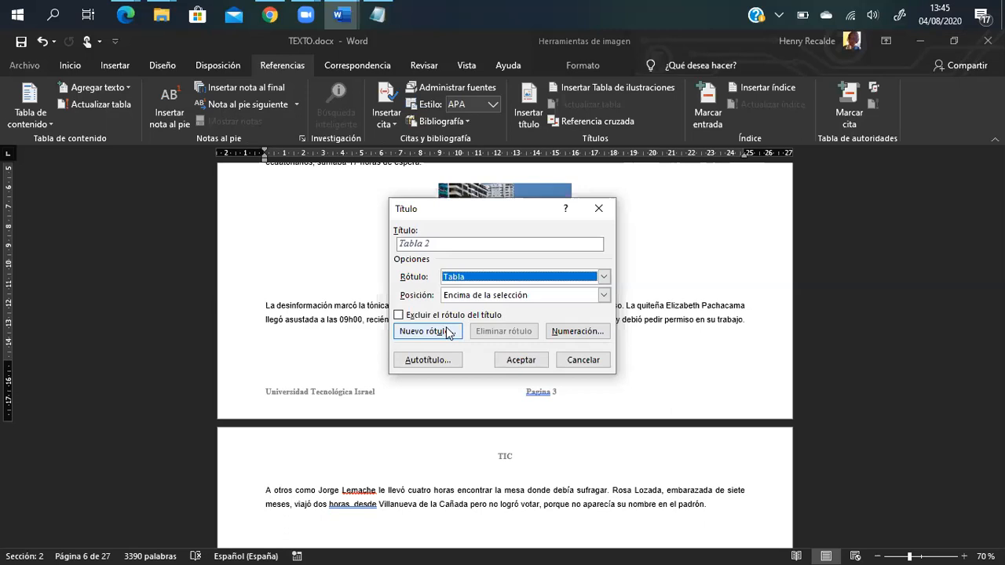
pyautogui.click(445, 333)
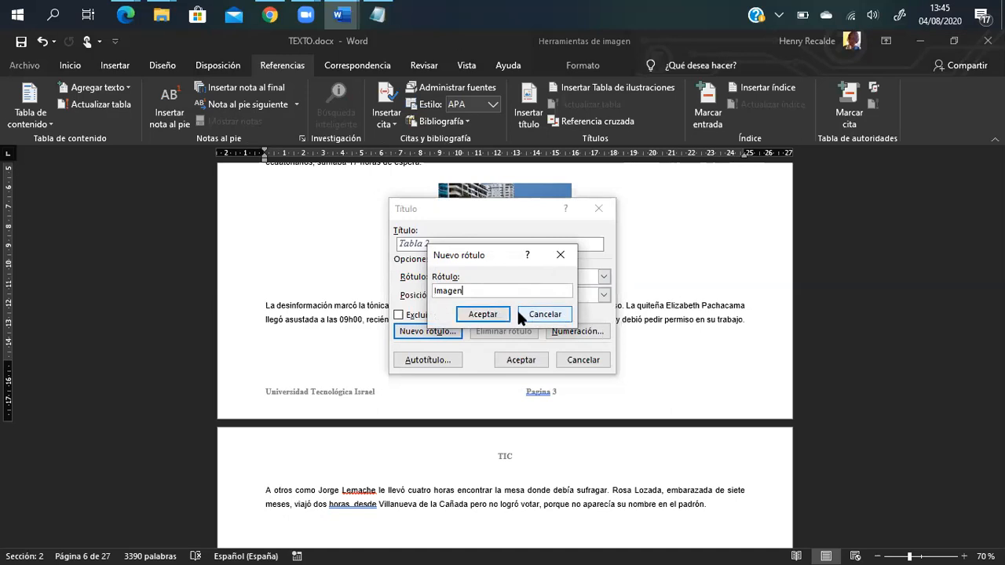
pyautogui.click(492, 315)
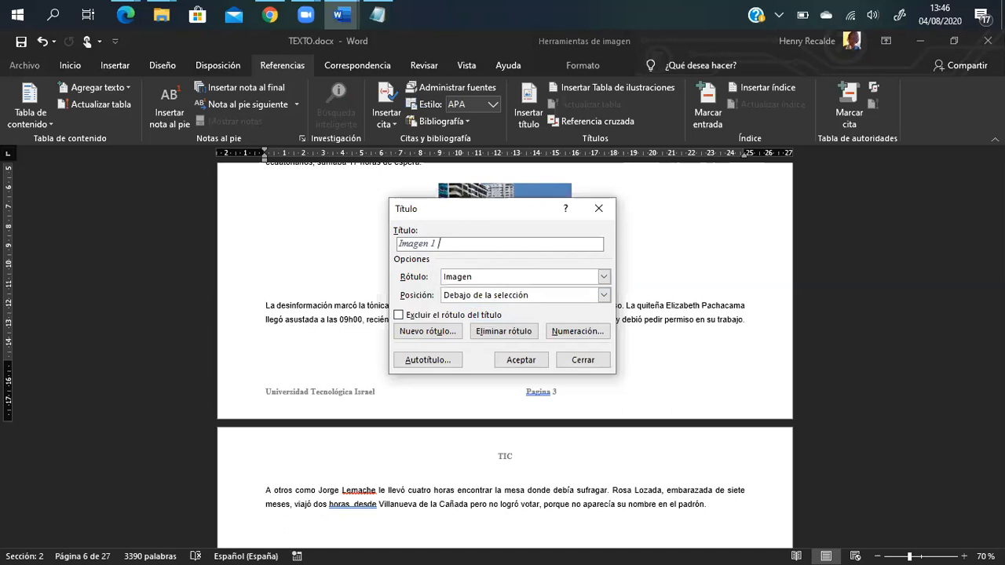
# Insert the caption "Imagen 1 Playas Ecuador" below the beach photo
pyautogui.write('Playa')
pyautogui.press('BackSpace')
pyautogui.press('BackSpace')
pyautogui.press('BackSpace')
pyautogui.write('cuador')
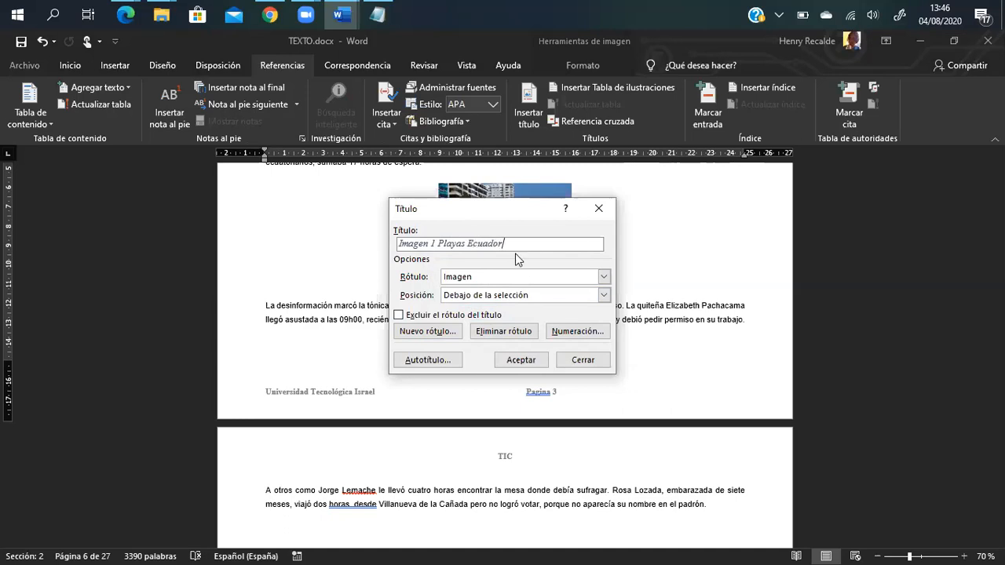
pyautogui.click(521, 360)
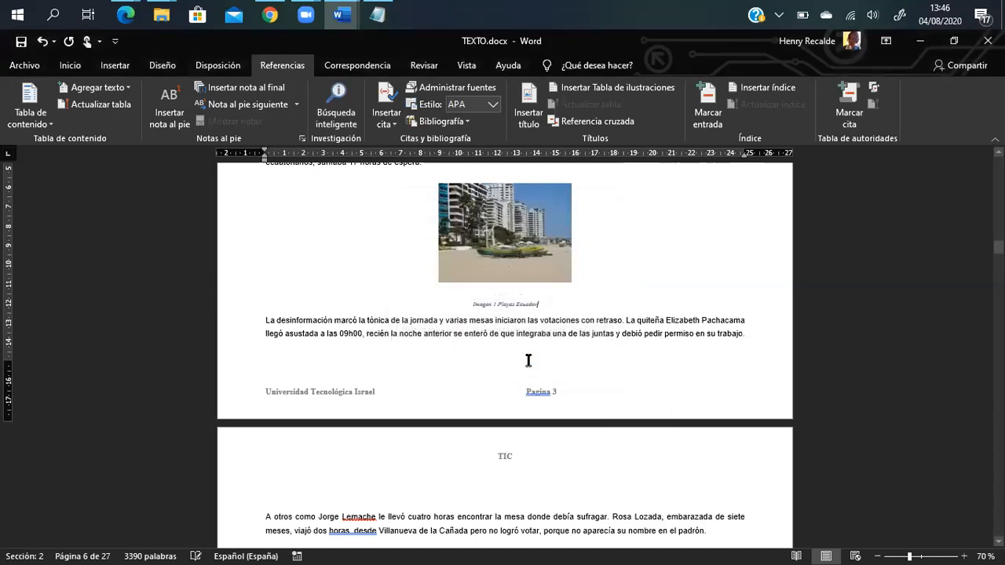
# Set the font size of the beach photo's caption to 12
pyautogui.moveTo(454, 306); pyautogui.dragTo(532, 307)
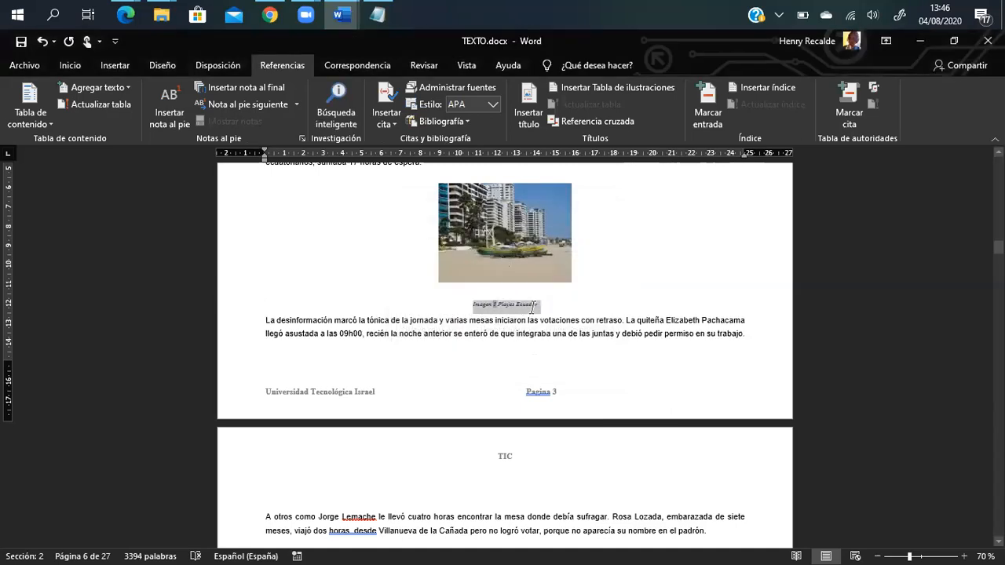
pyautogui.click(920, 556)
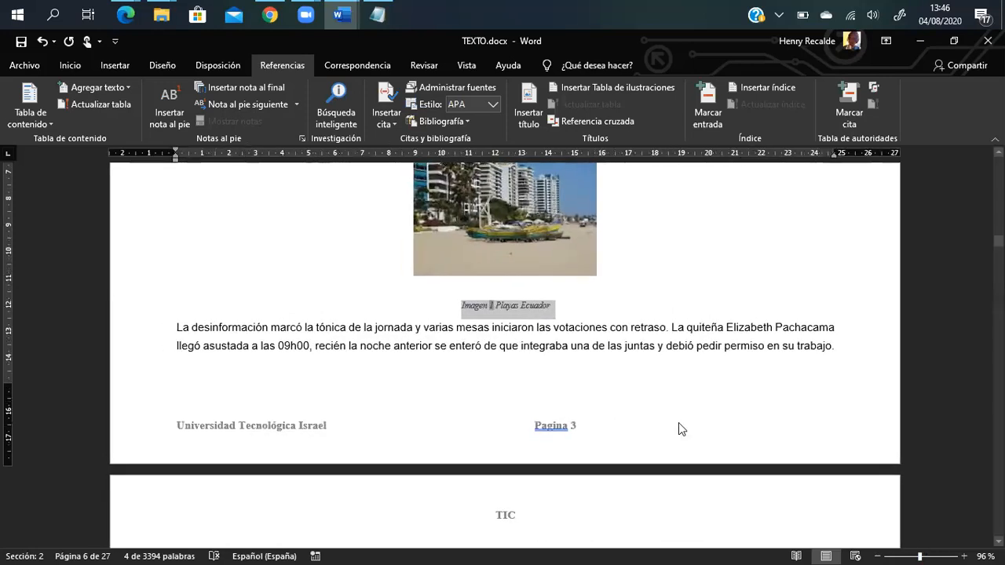
pyautogui.moveTo(559, 306); pyautogui.dragTo(468, 304)
pyautogui.rightClick(471, 307)
pyautogui.click(567, 261)
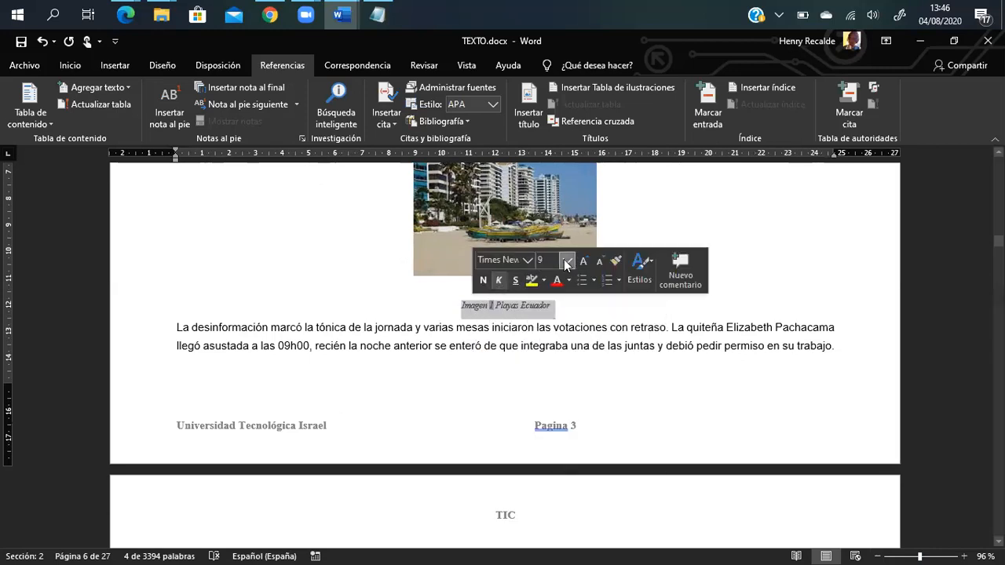
pyautogui.click(556, 331)
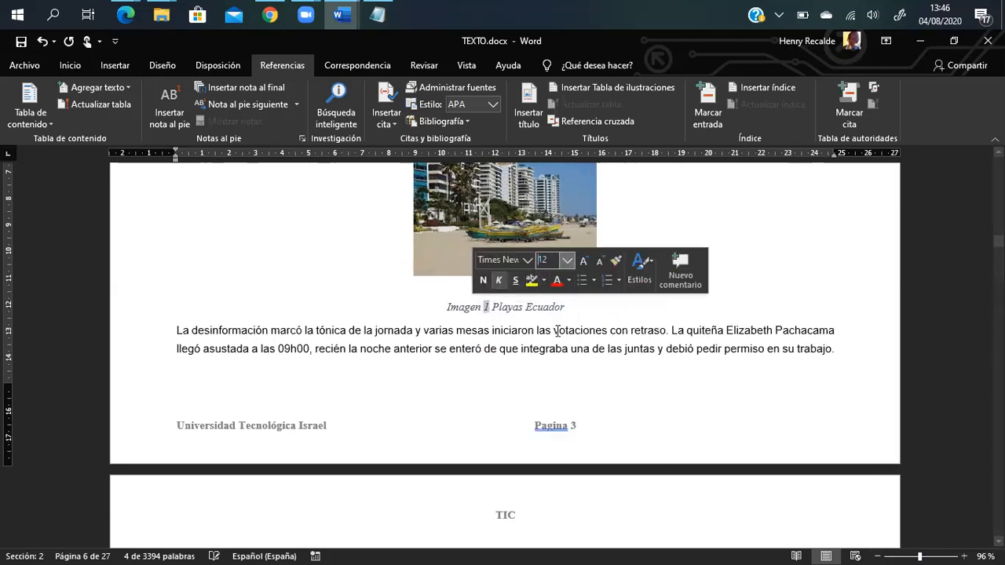
pyautogui.click(626, 310)
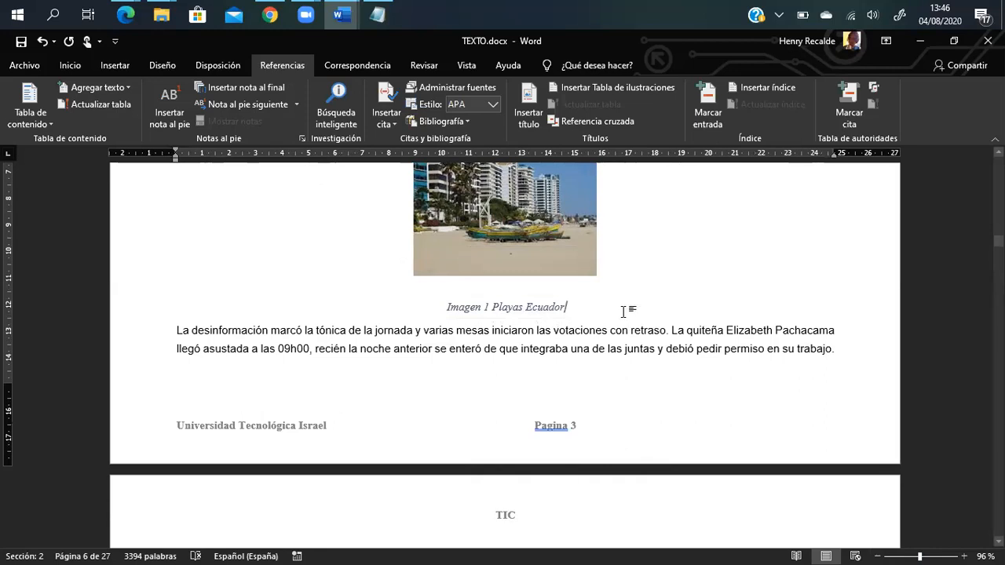
# Center the aerial city photo below the "Unos acudieron" paragraph on the page
pyautogui.scroll(2, 517, 344)
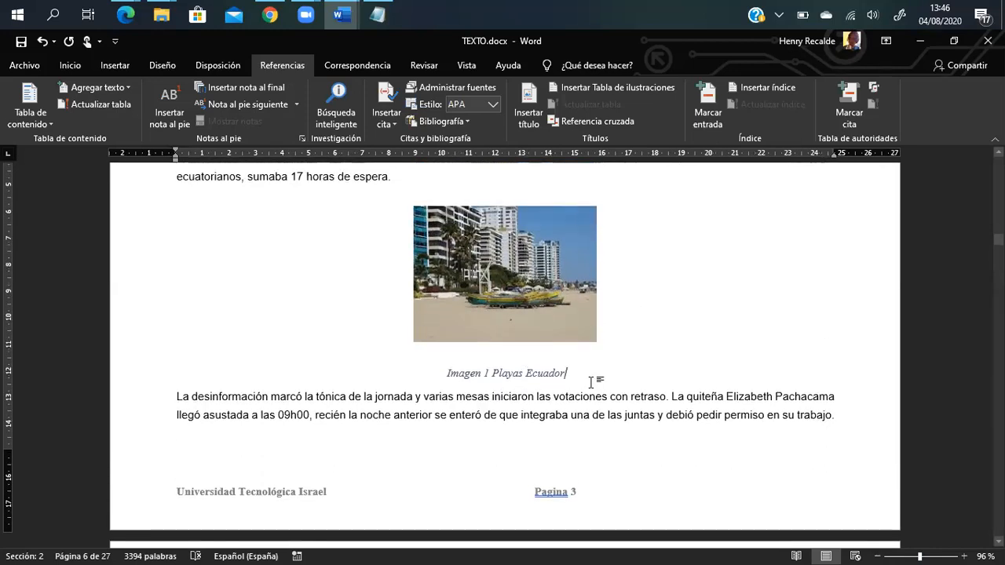
pyautogui.scroll(-15, 595, 383)
pyautogui.scroll(-10, 595, 390)
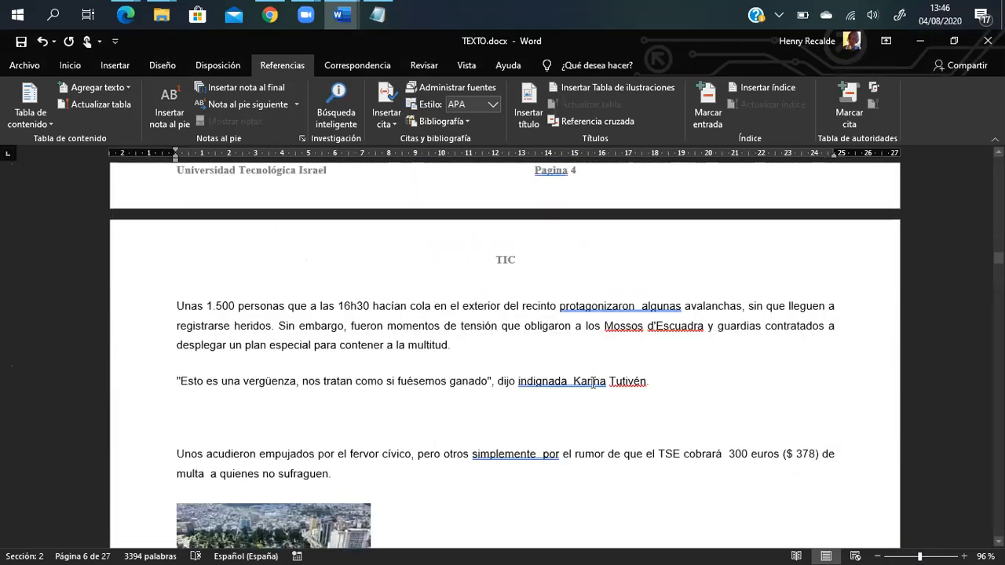
pyautogui.click(314, 296)
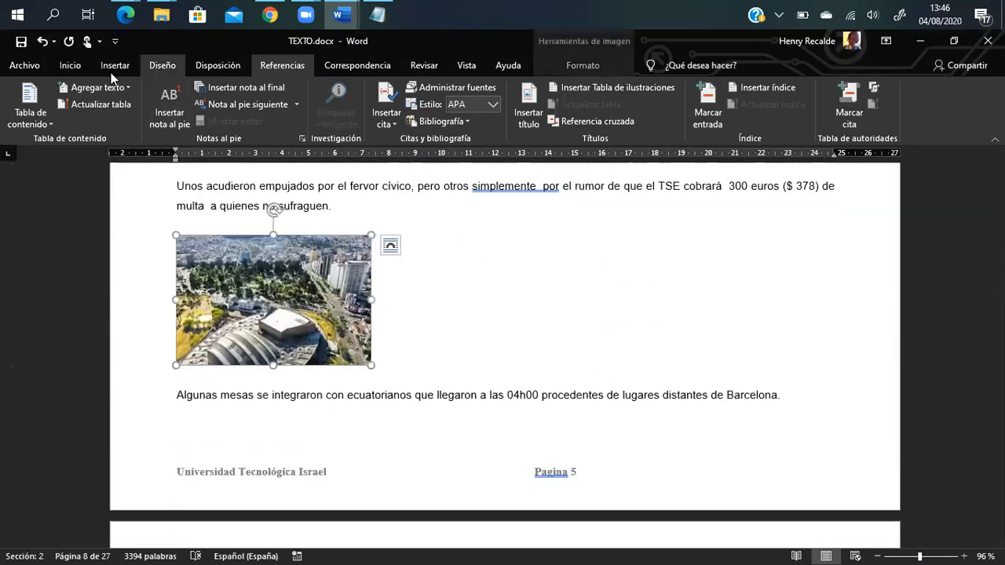
pyautogui.click(68, 65)
pyautogui.click(357, 115)
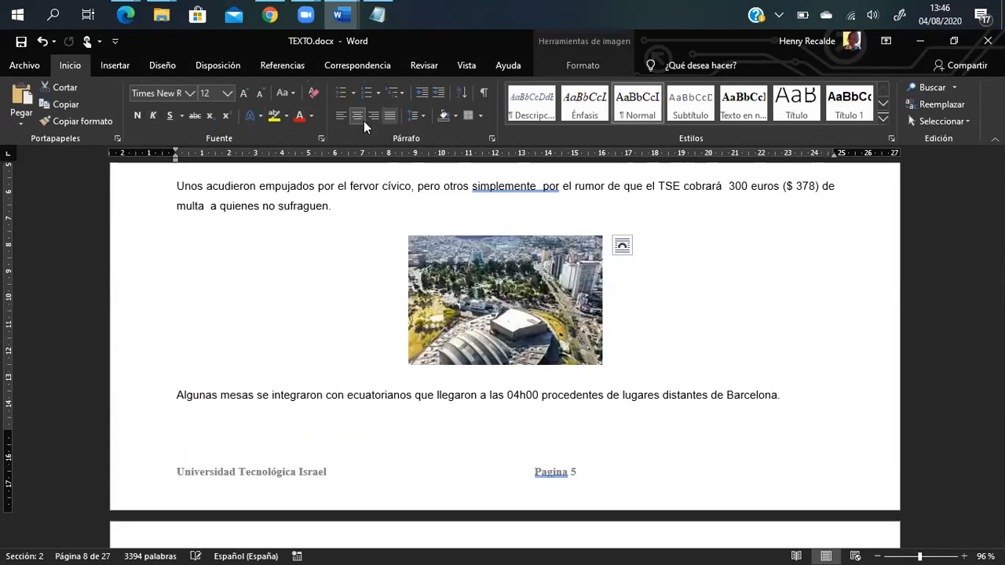
# Insert the caption "Imagen 2 Capital del Ecuador" below the centered city photo, using the Imagen label
pyautogui.click(277, 67)
pyautogui.click(534, 105)
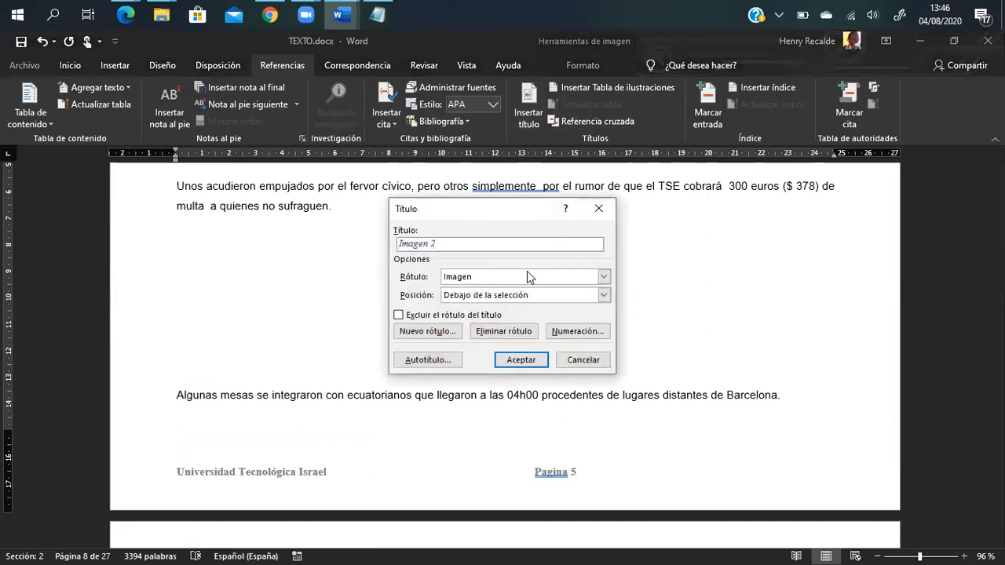
pyautogui.click(603, 276)
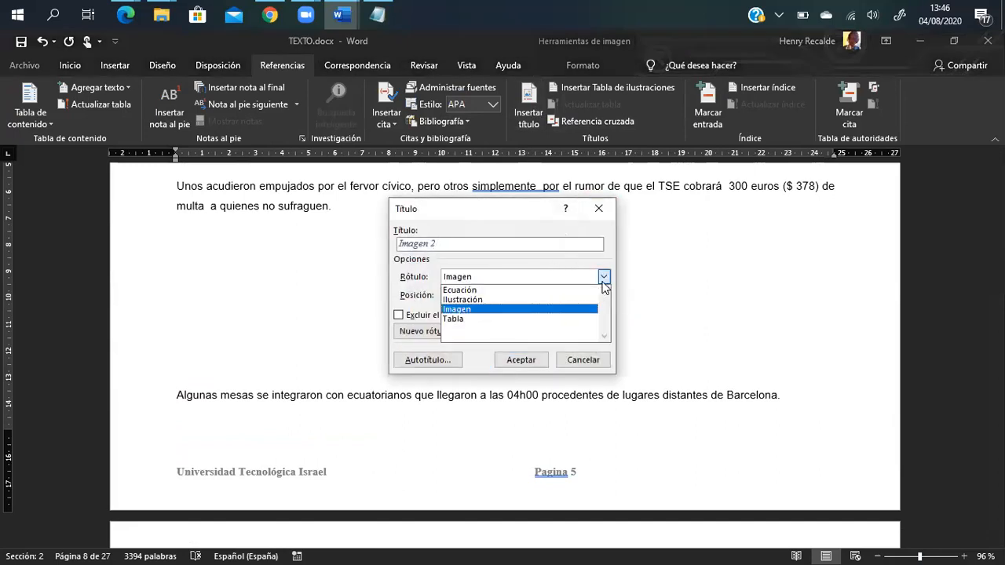
pyautogui.click(603, 276)
pyautogui.click(603, 277)
pyautogui.click(492, 311)
pyautogui.click(461, 244)
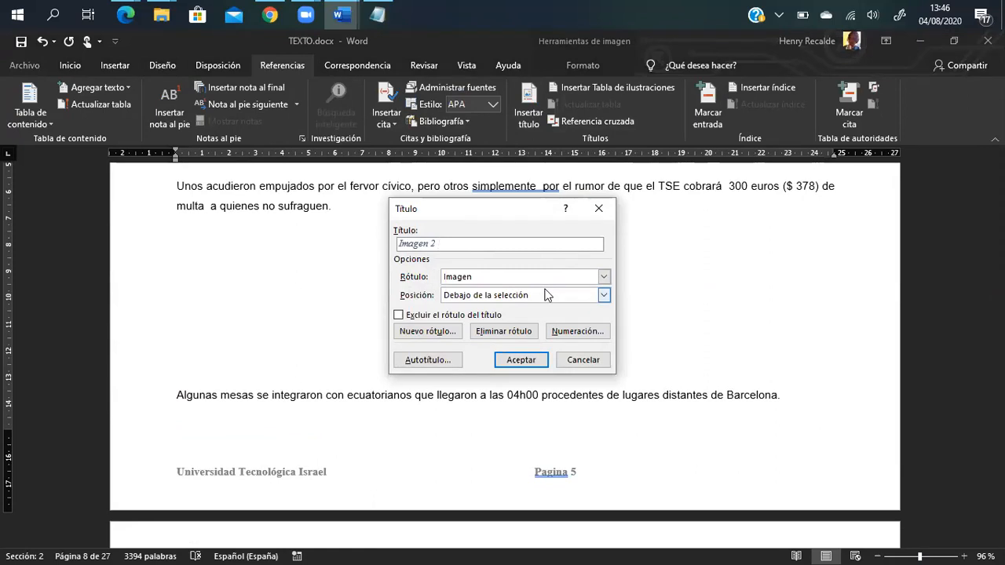
pyautogui.write('Ca')
pyautogui.press('BackSpace')
pyautogui.write('del Ecuao')
pyautogui.press('BackSpace')
pyautogui.write('dor')
pyautogui.click(521, 360)
# Set the font size of the "Capital del Ecuador" caption to 12
pyautogui.moveTo(444, 394); pyautogui.dragTo(568, 391)
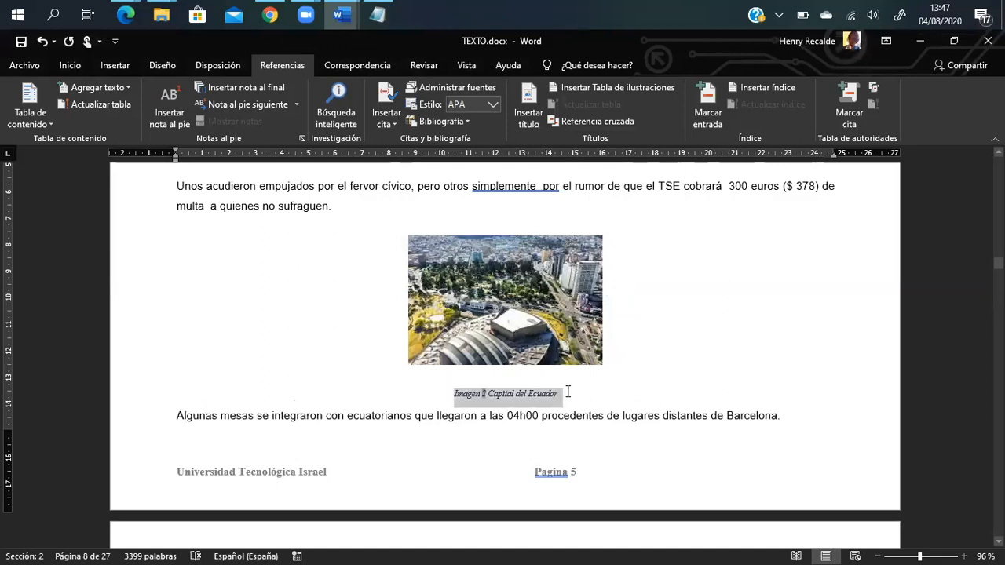
pyautogui.rightClick(519, 392)
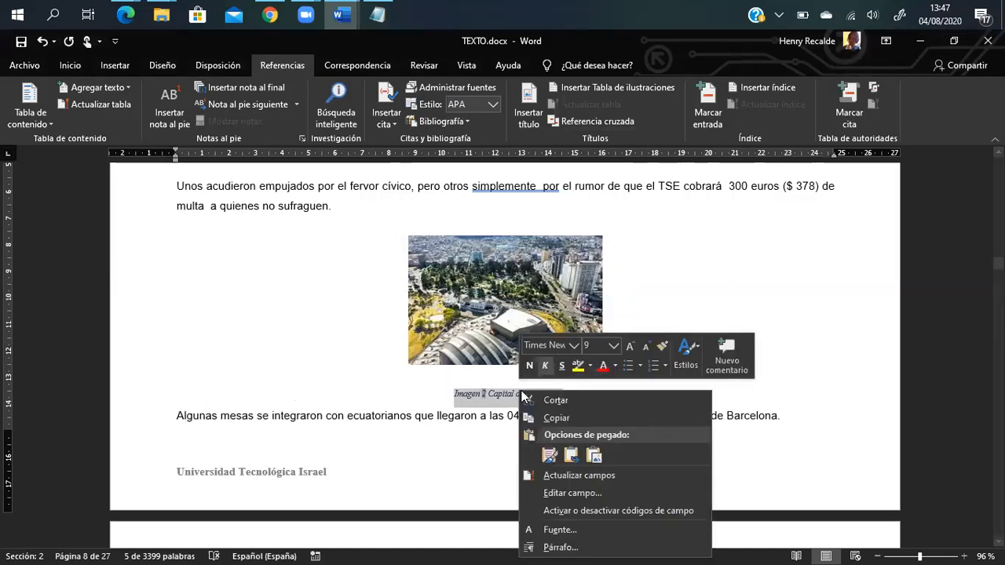
pyautogui.click(613, 346)
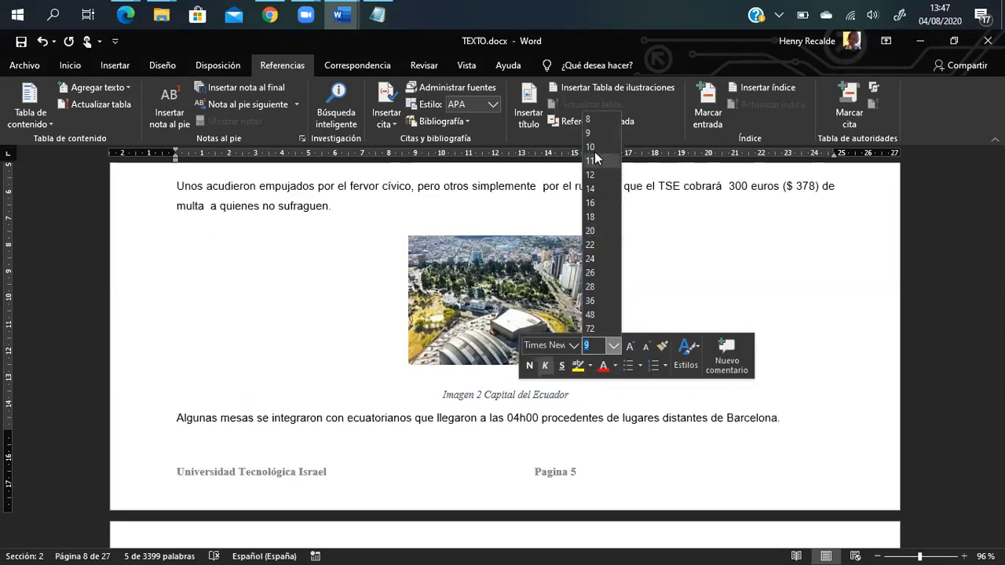
pyautogui.click(592, 174)
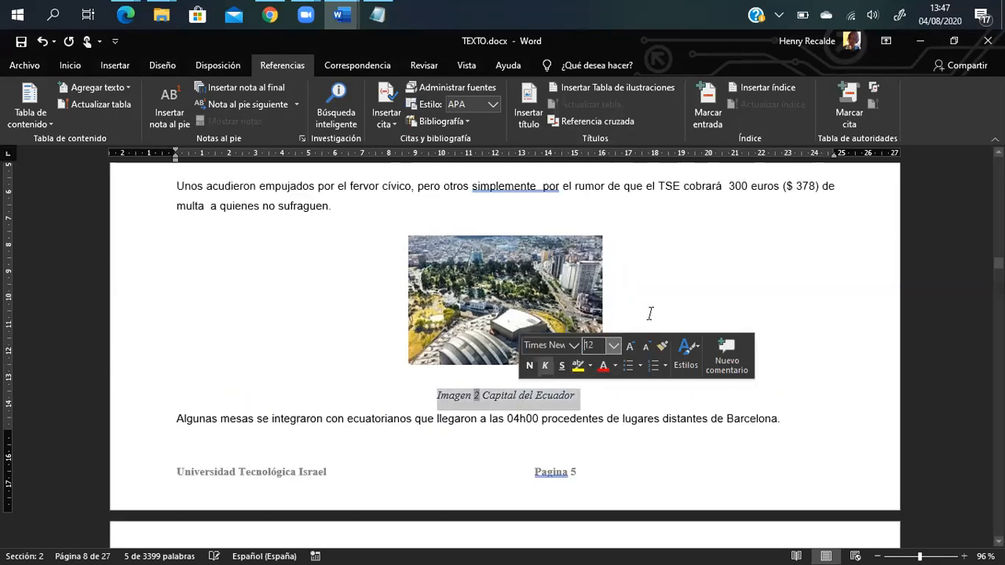
pyautogui.click(648, 403)
# Center the aerial valley photo above the "La participación de los ecuatorianos" paragraph
pyautogui.scroll(-3, 645, 403)
pyautogui.scroll(-20, 645, 403)
pyautogui.scroll(-20, 645, 397)
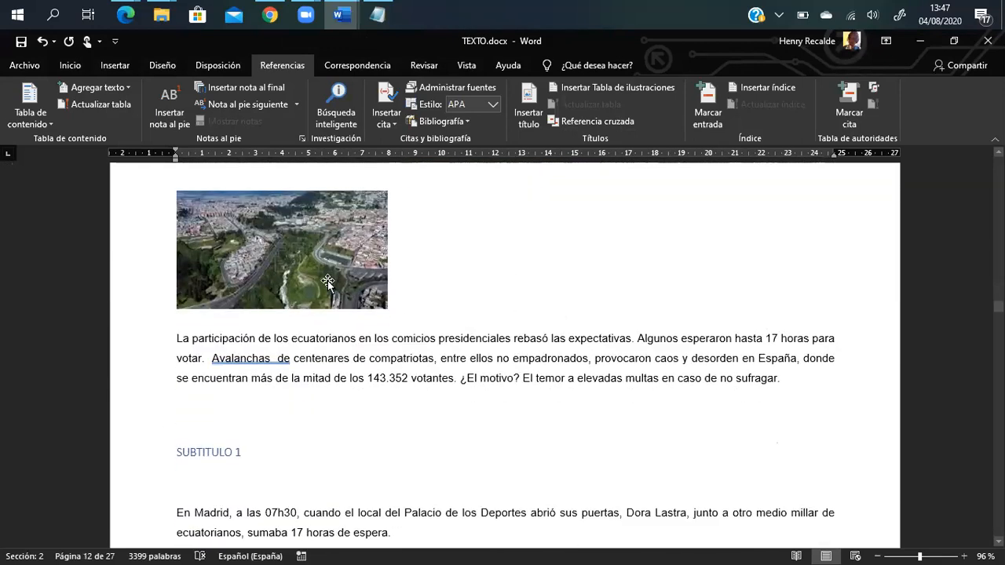
pyautogui.click(328, 283)
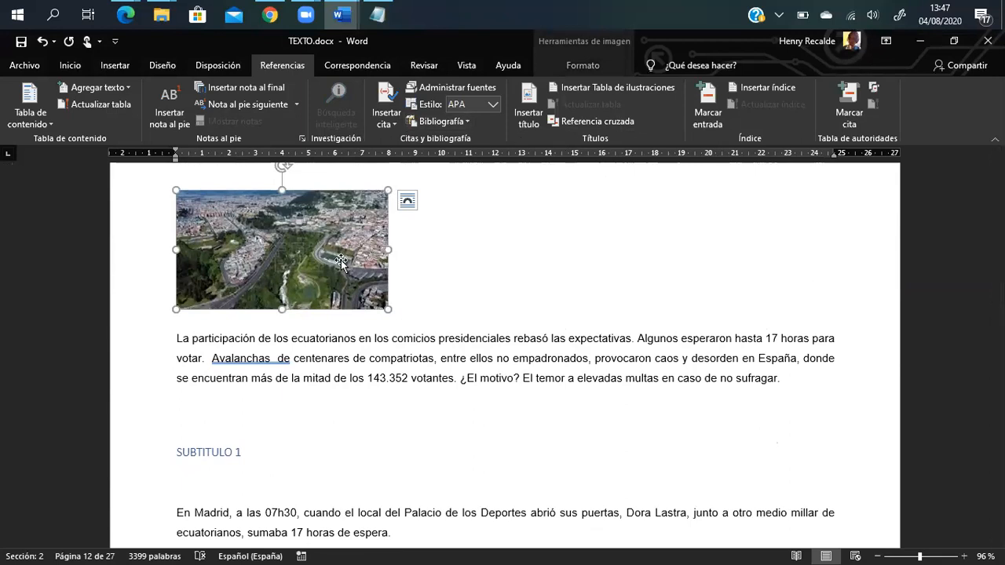
pyautogui.click(70, 65)
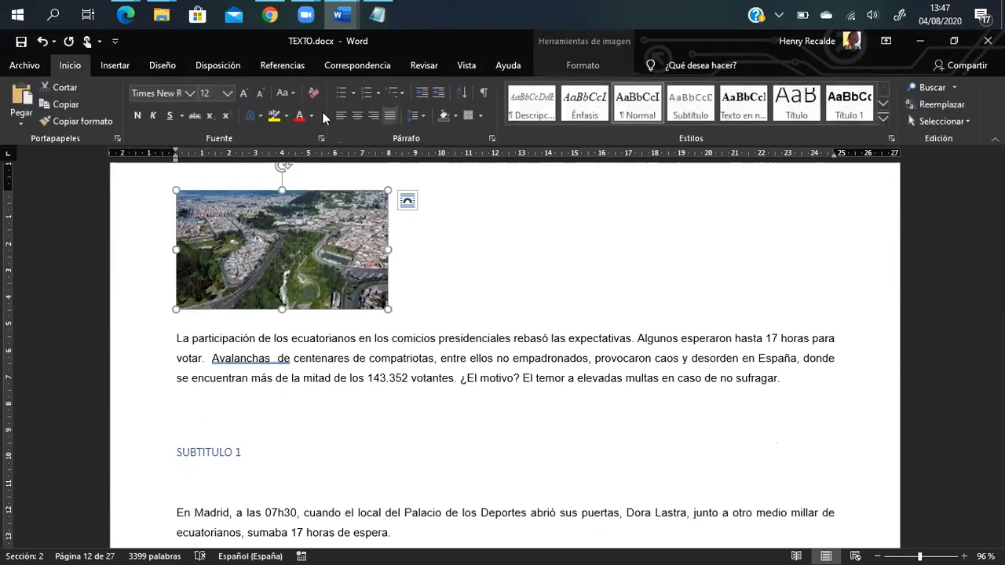
pyautogui.click(358, 118)
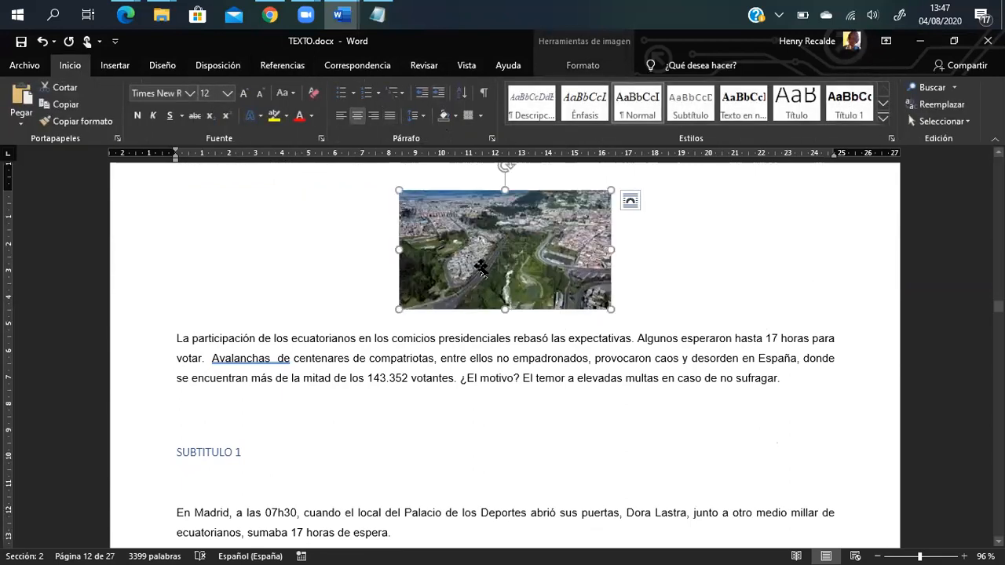
# Insert the caption "Imagen 3 Vista Urbana Quito" below the aerial valley photo, using the Imagen label
pyautogui.click(289, 65)
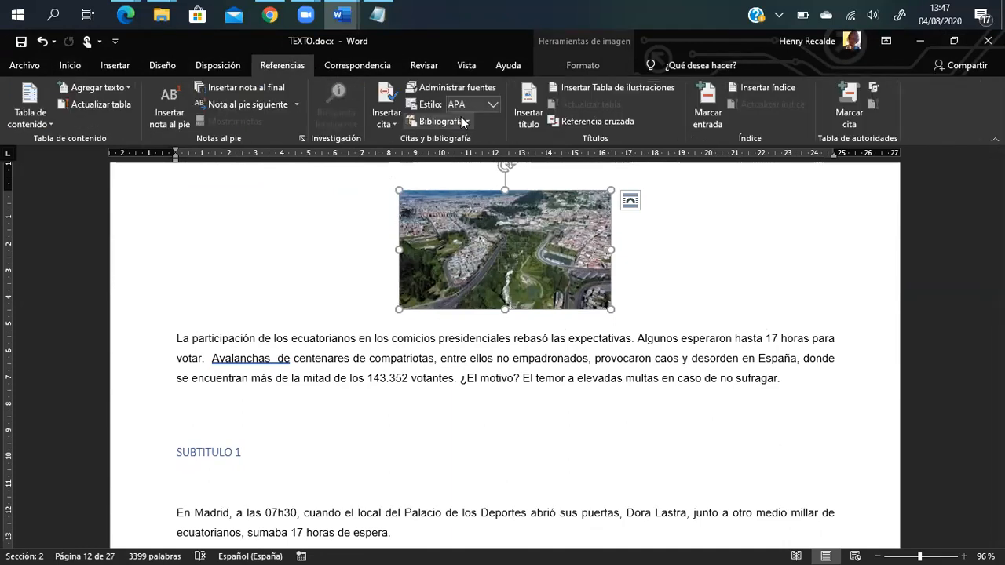
pyautogui.click(529, 112)
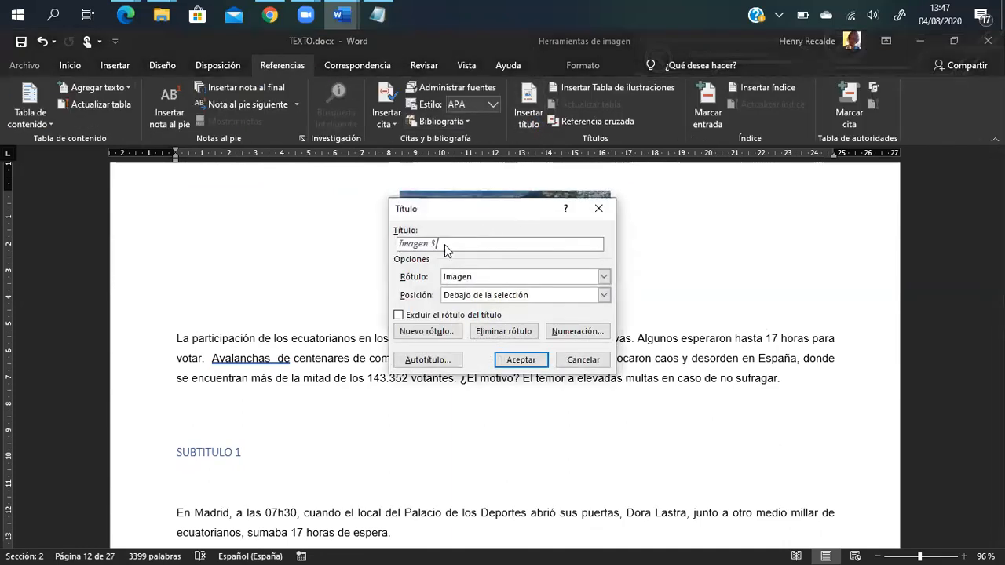
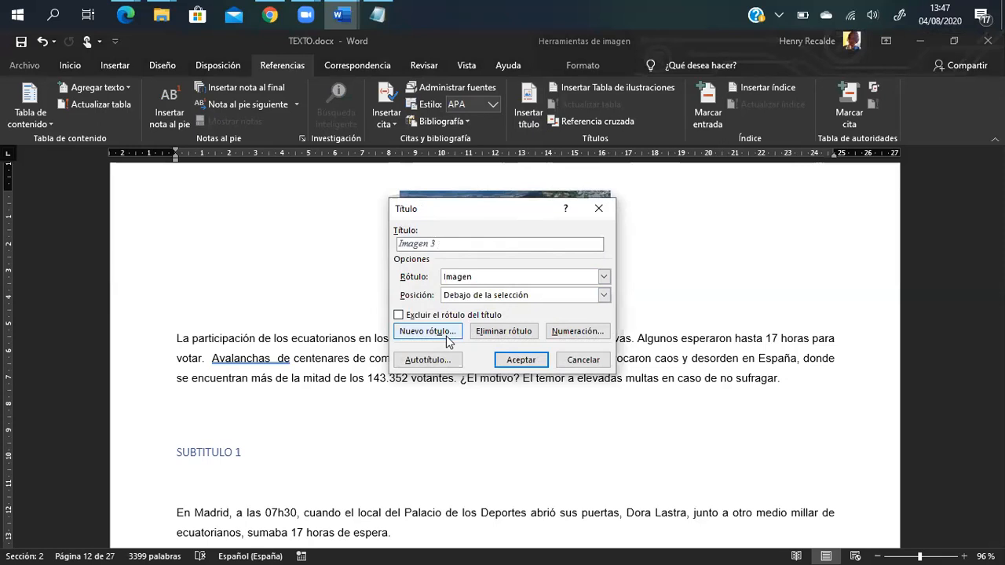
pyautogui.write('Vista Urbana Quito')
pyautogui.click(522, 359)
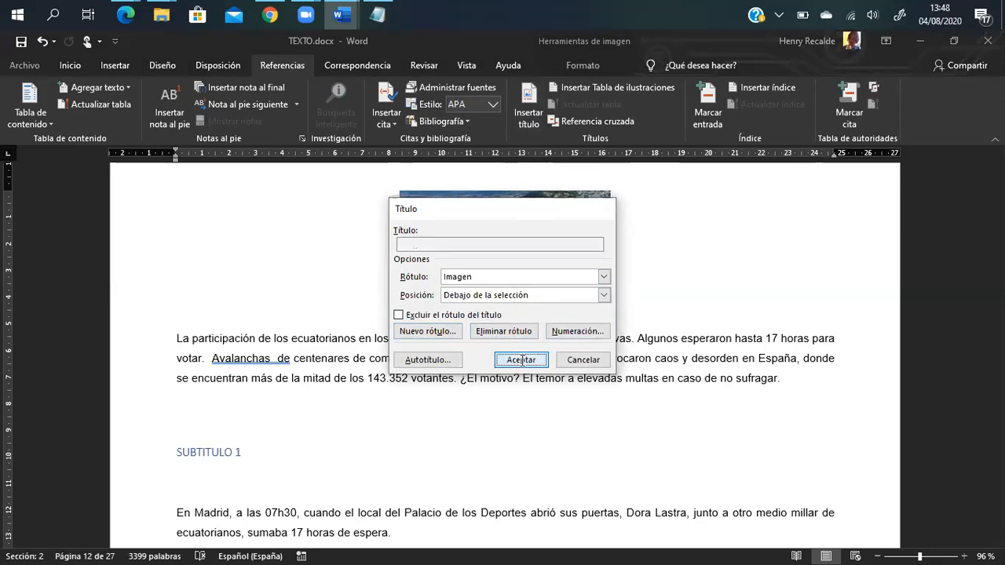
# Set the font size of the "Imagen 3 Vista Urbana Quito" caption to 12
pyautogui.moveTo(381, 335); pyautogui.dragTo(561, 337)
pyautogui.rightClick(546, 343)
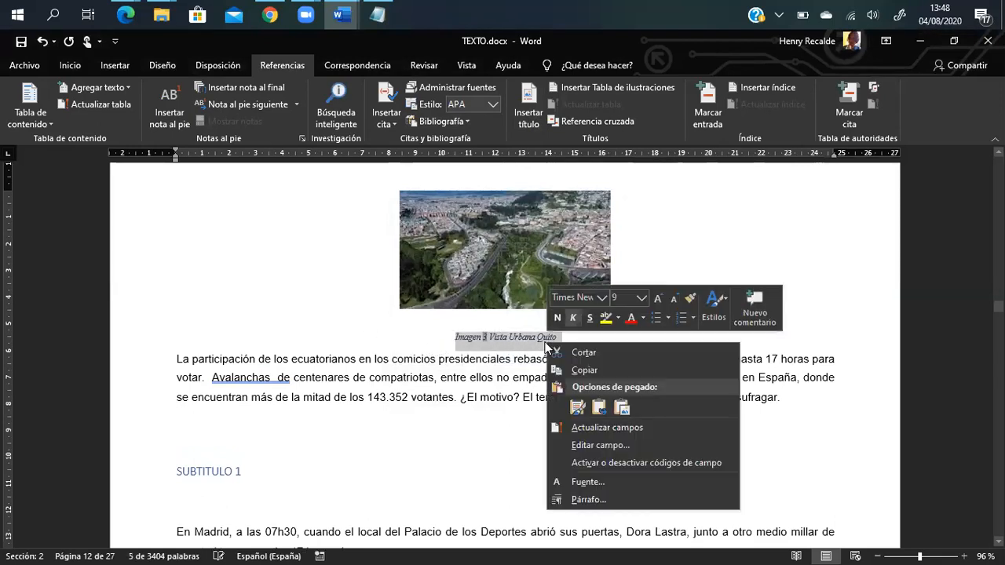
pyautogui.click(642, 298)
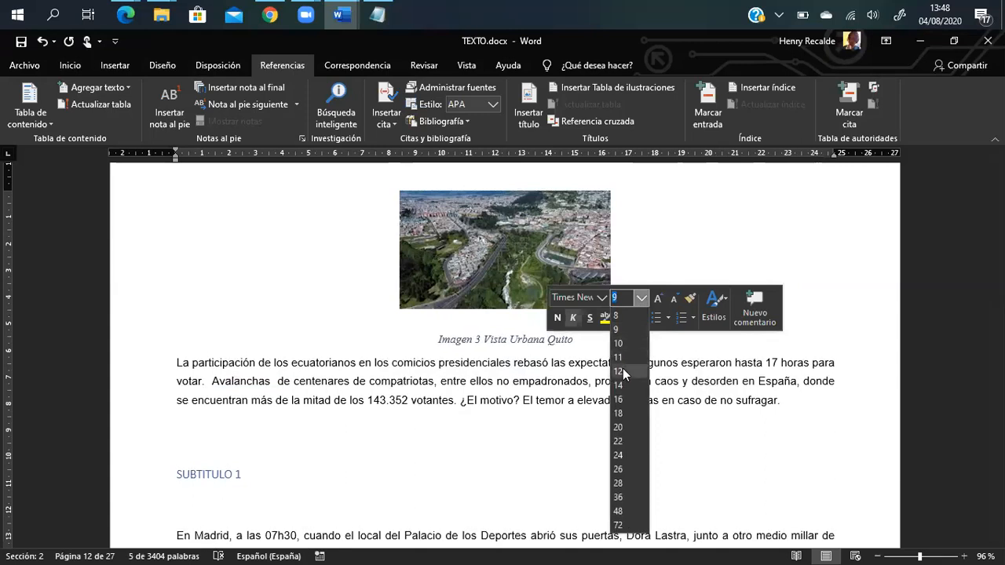
pyautogui.click(620, 373)
pyautogui.click(698, 360)
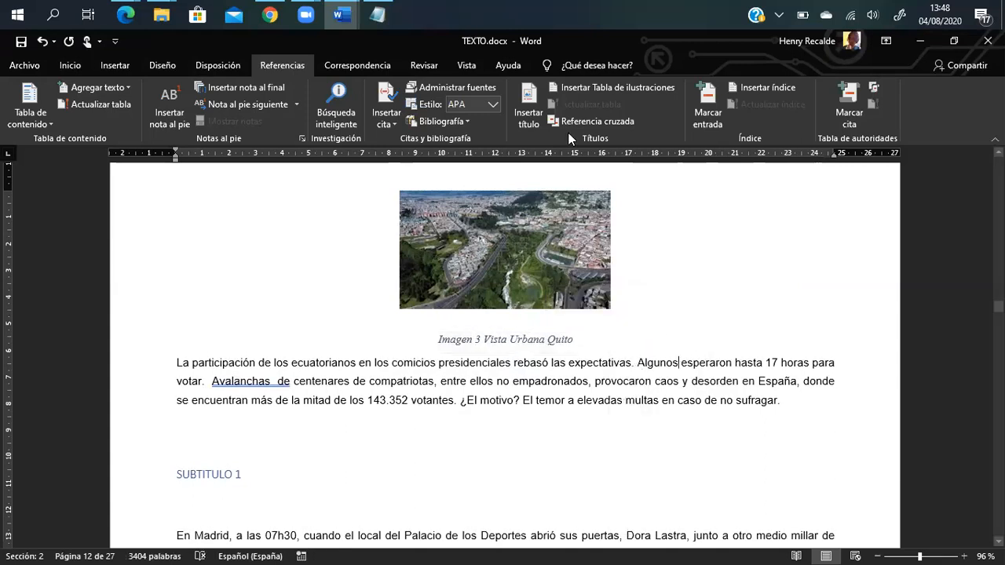
pyautogui.click(533, 114)
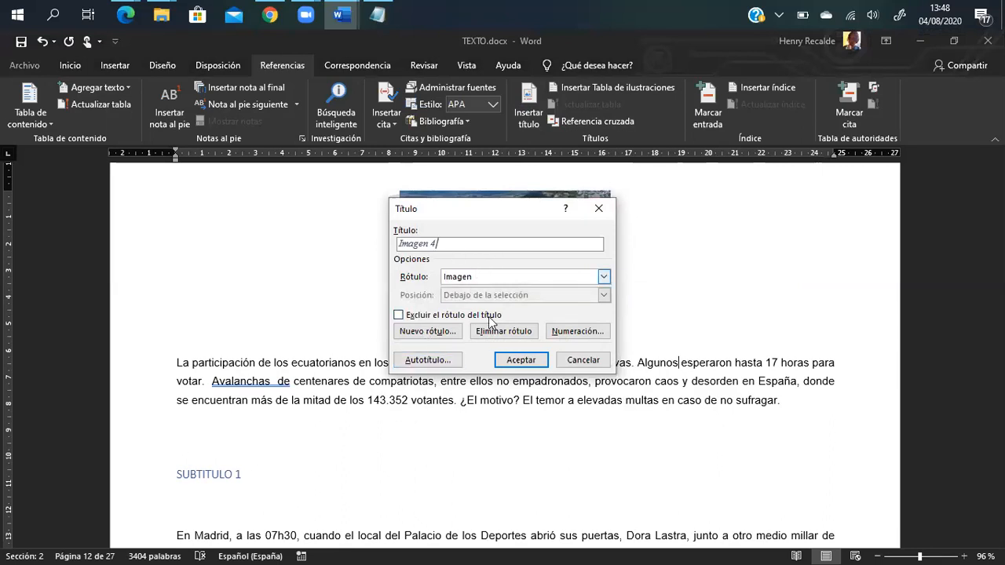
pyautogui.click(585, 361)
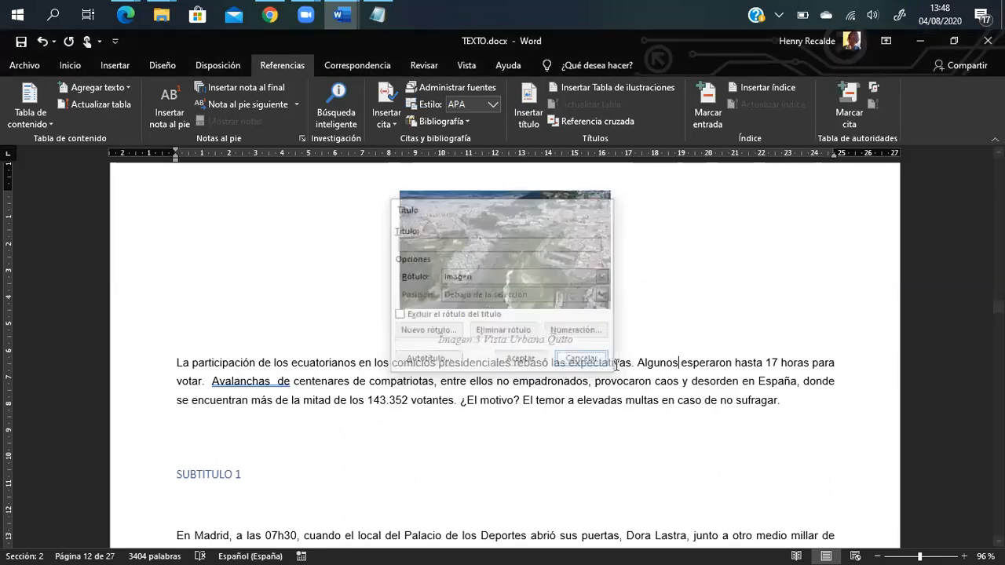
pyautogui.click(648, 346)
pyautogui.scroll(-3, 629, 355)
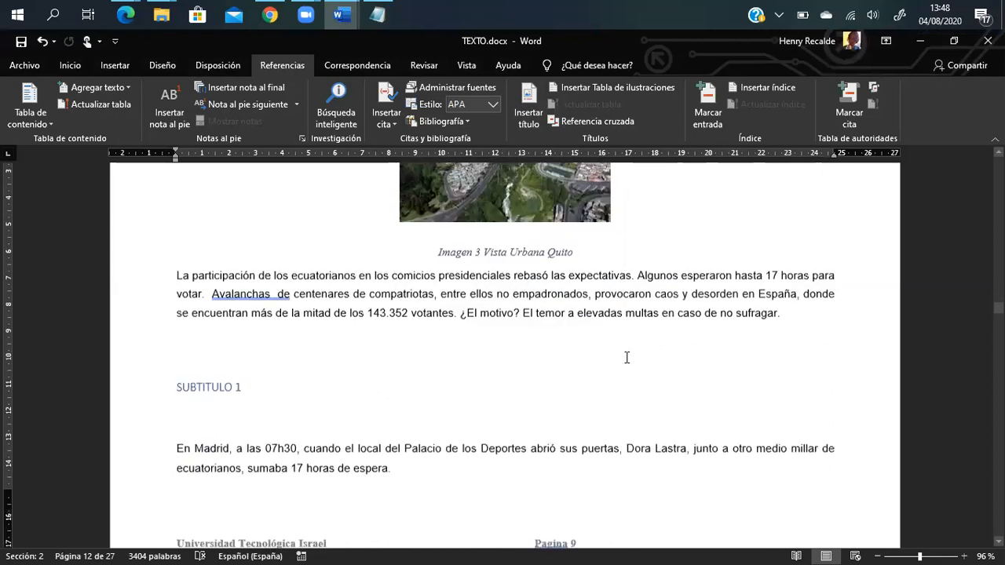
pyautogui.scroll(3, 559, 361)
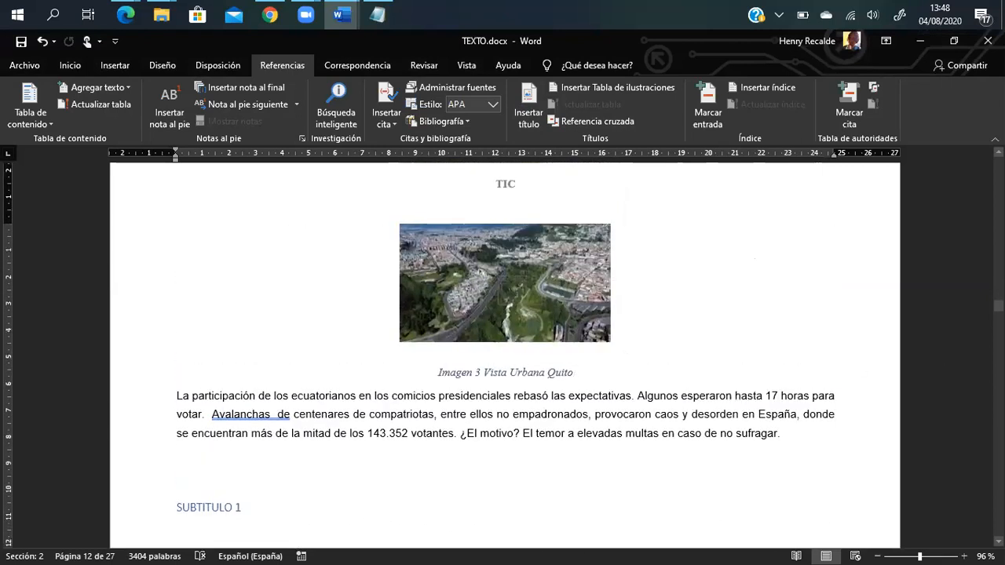
# Copy the "Tabla de contenido" heading with all its entries, and delete the block from its current position
pyautogui.moveTo(998, 306); pyautogui.dragTo(998, 203)
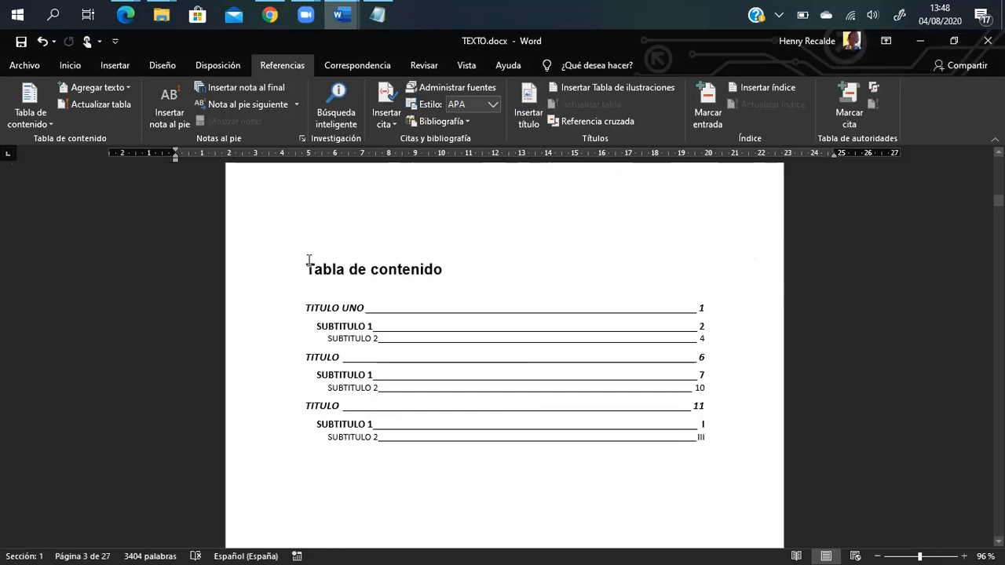
pyautogui.click(460, 309)
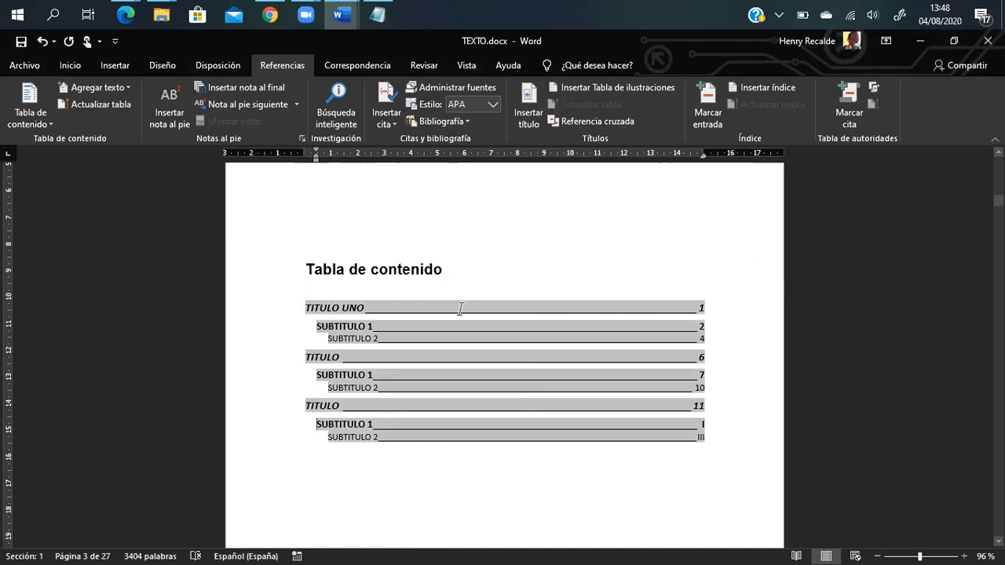
pyautogui.scroll(-5, 462, 311)
pyautogui.scroll(-1, 462, 310)
pyautogui.scroll(9, 462, 310)
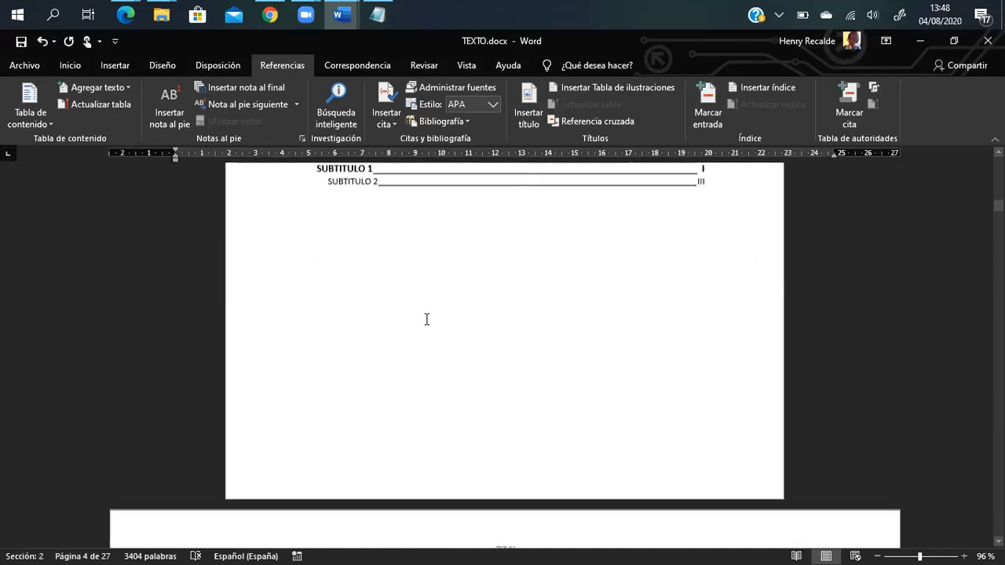
pyautogui.scroll(-2, 337, 454)
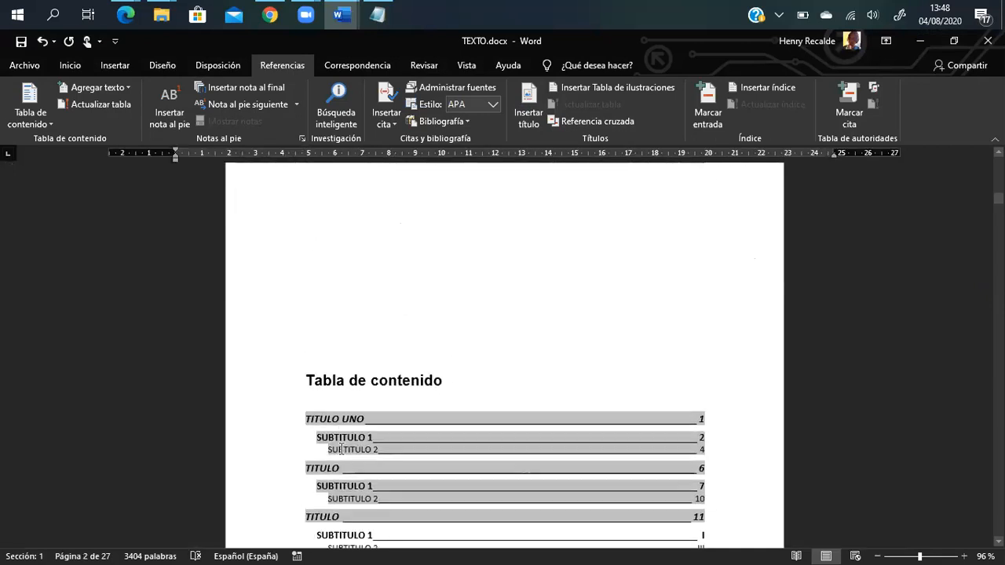
pyautogui.moveTo(307, 376); pyautogui.dragTo(491, 511)
pyautogui.hotkey('ctrl', 'c')
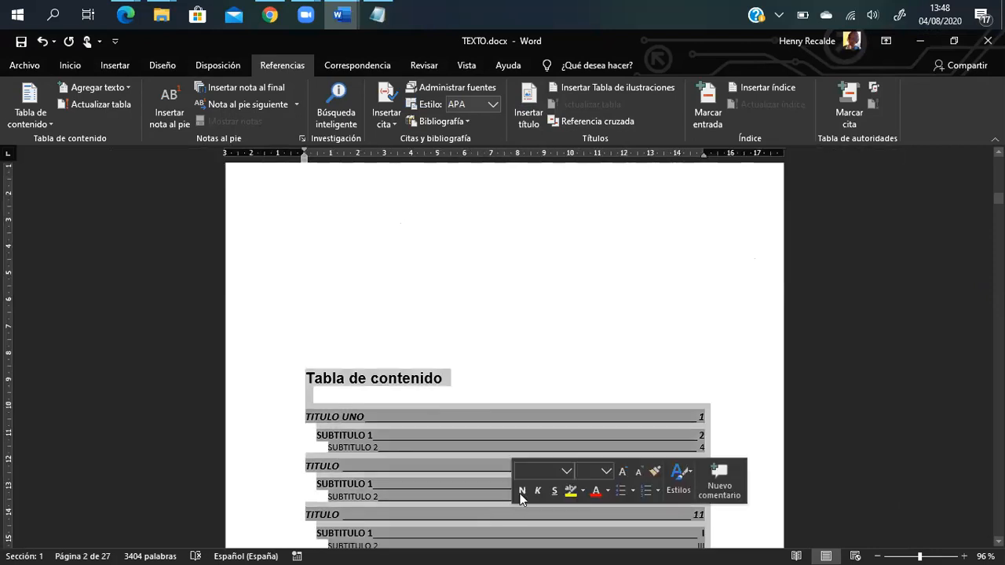
pyautogui.scroll(-2, 527, 487)
pyautogui.press('Delete')
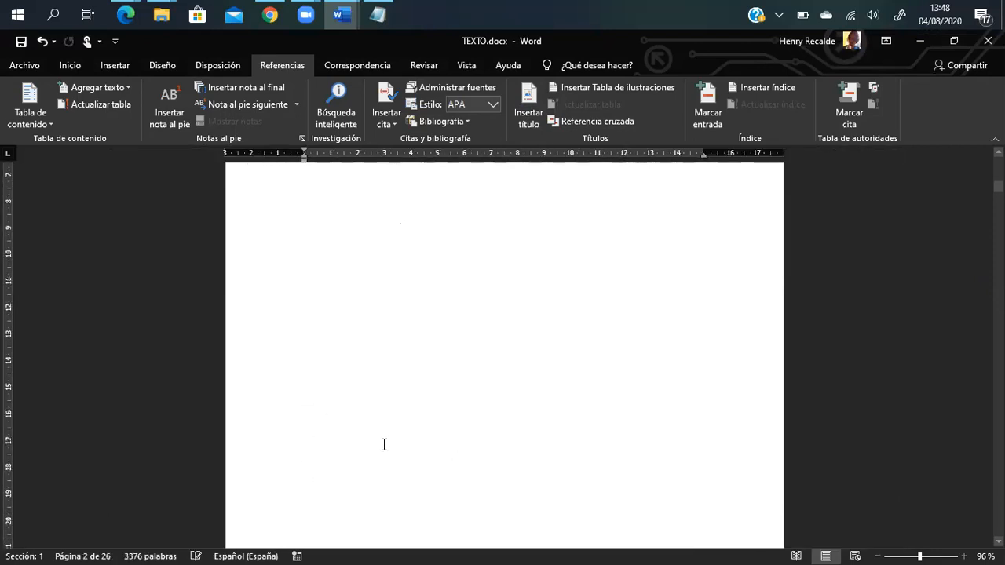
# Paste the copied table of contents onto the blank page after the cover
pyautogui.scroll(1, 337, 295)
pyautogui.scroll(8, 319, 330)
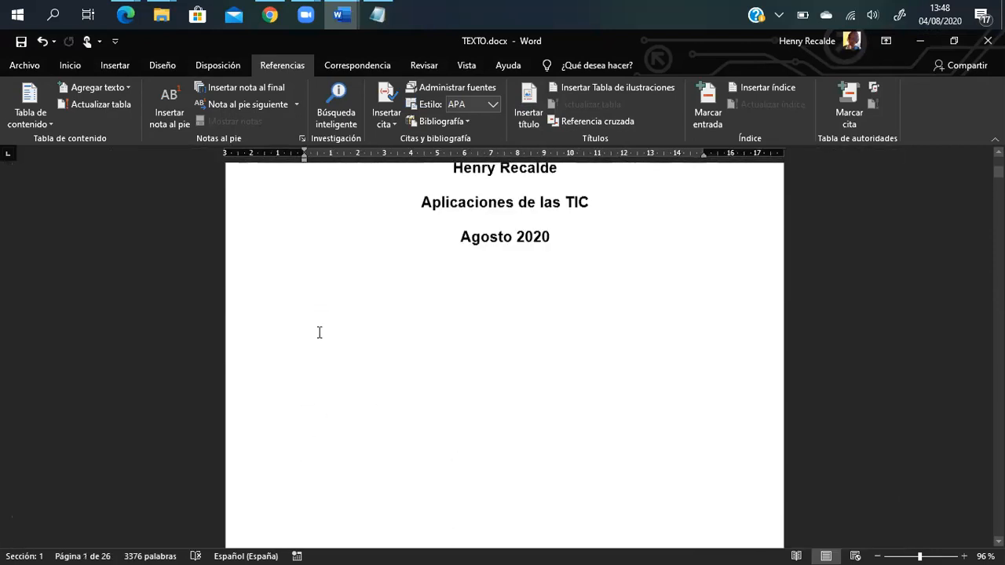
pyautogui.scroll(-5, 320, 343)
pyautogui.scroll(-3, 320, 342)
pyautogui.doubleClick(306, 276)
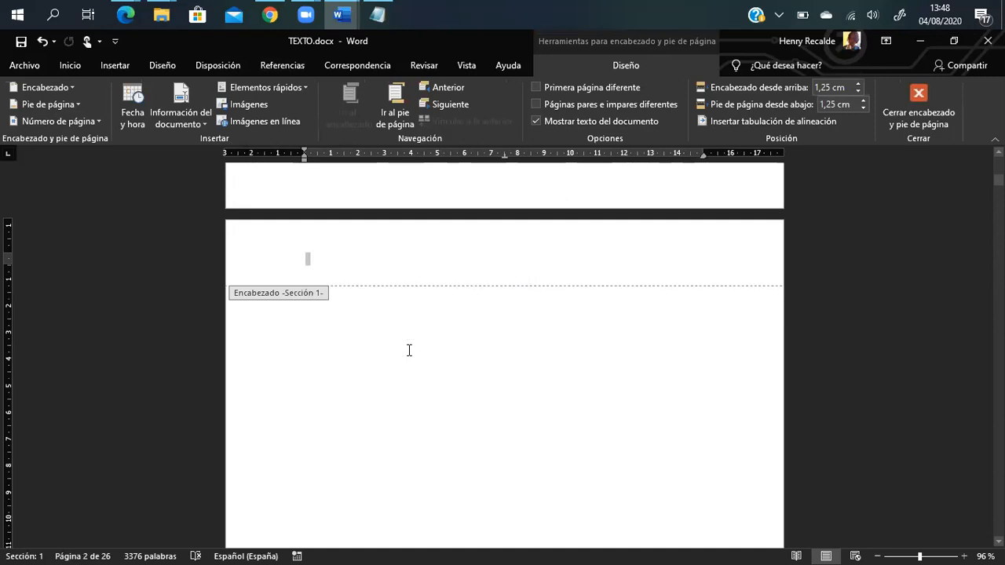
pyautogui.doubleClick(455, 399)
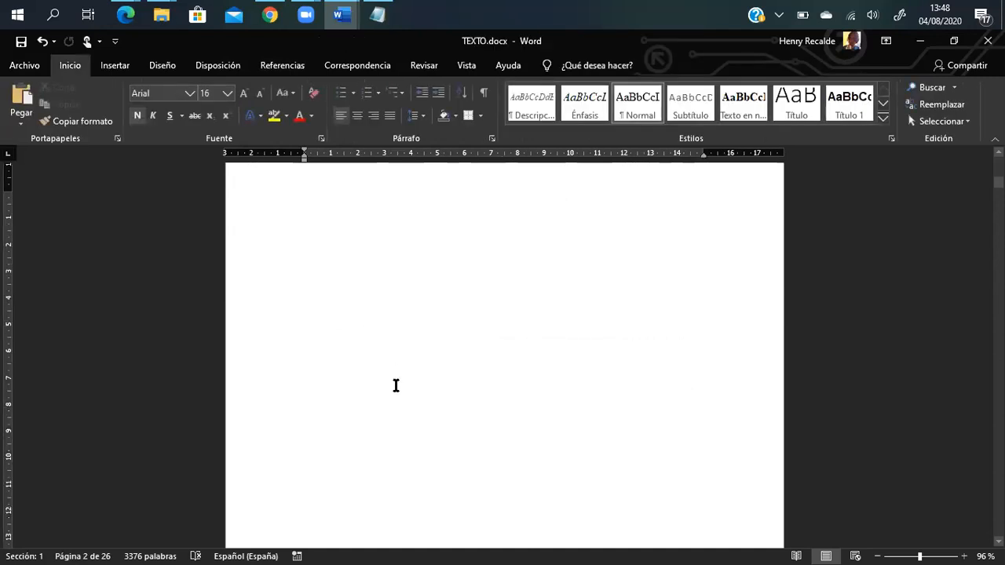
pyautogui.hotkey('ctrl', 'v')
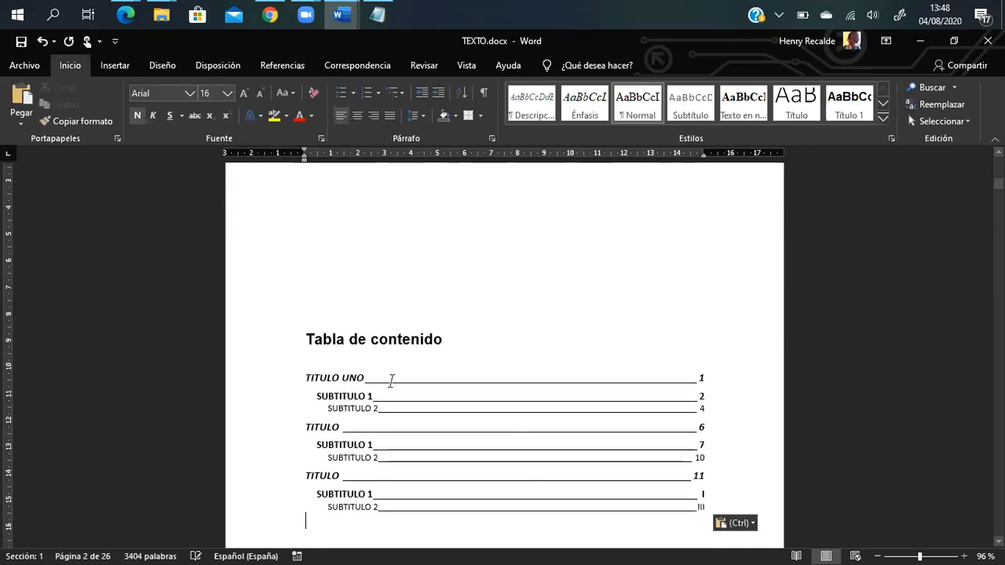
# Add the heading "Tabla de Imágenes" below the table of contents, with an empty line under it
pyautogui.press('Return')
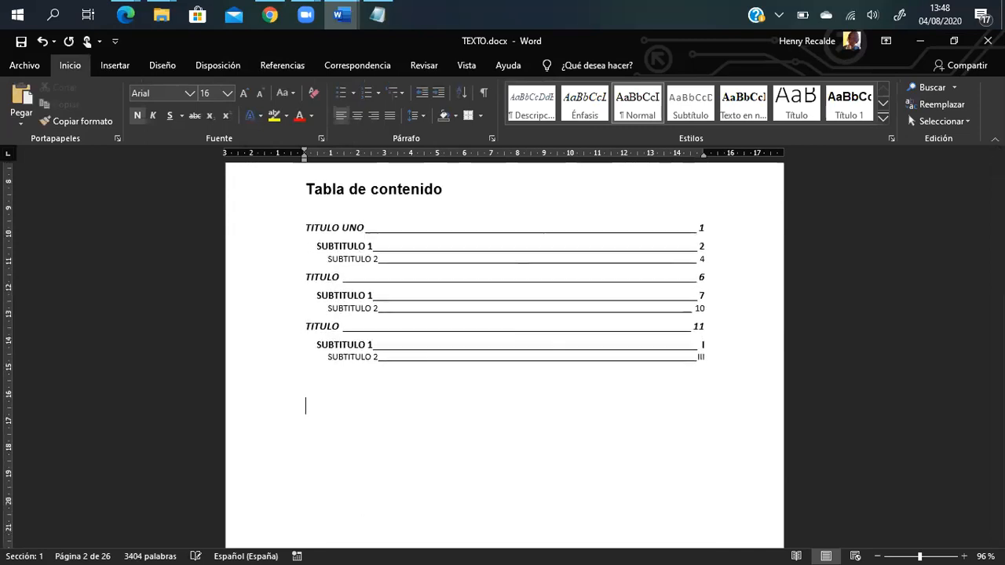
pyautogui.write('Tabla de')
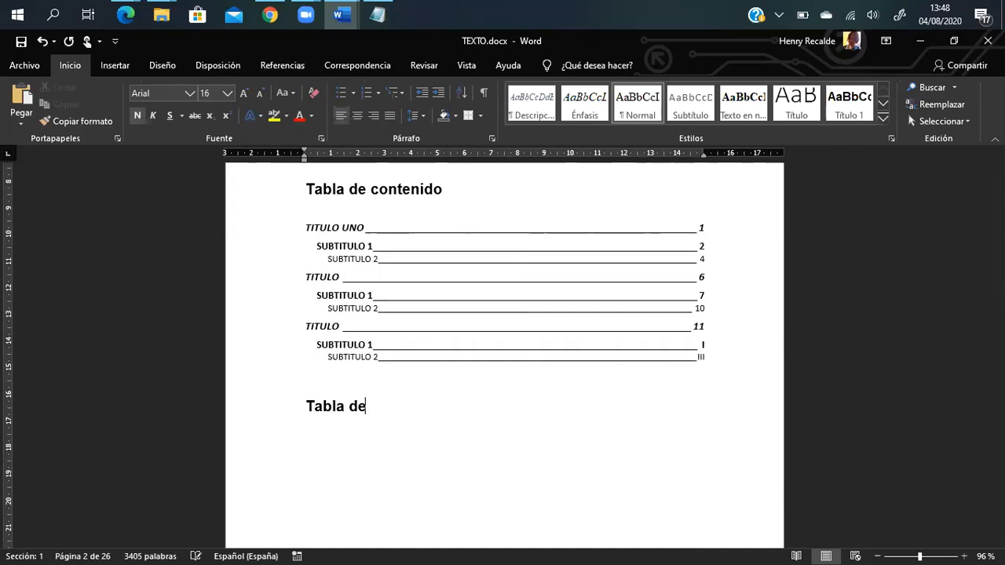
pyautogui.write(' Imagebs')
pyautogui.press('BackSpace')
pyautogui.press('BackSpace')
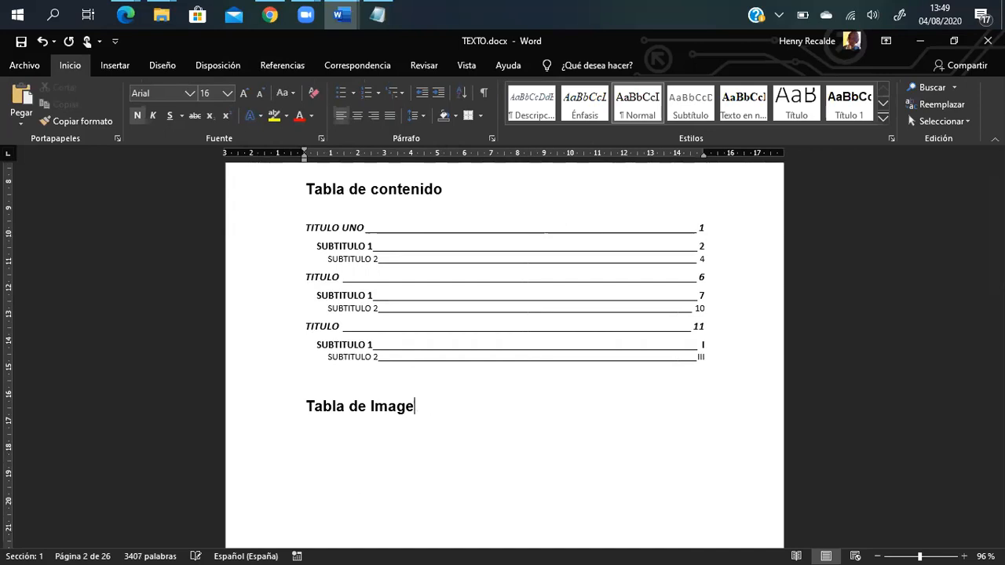
pyautogui.write('nes')
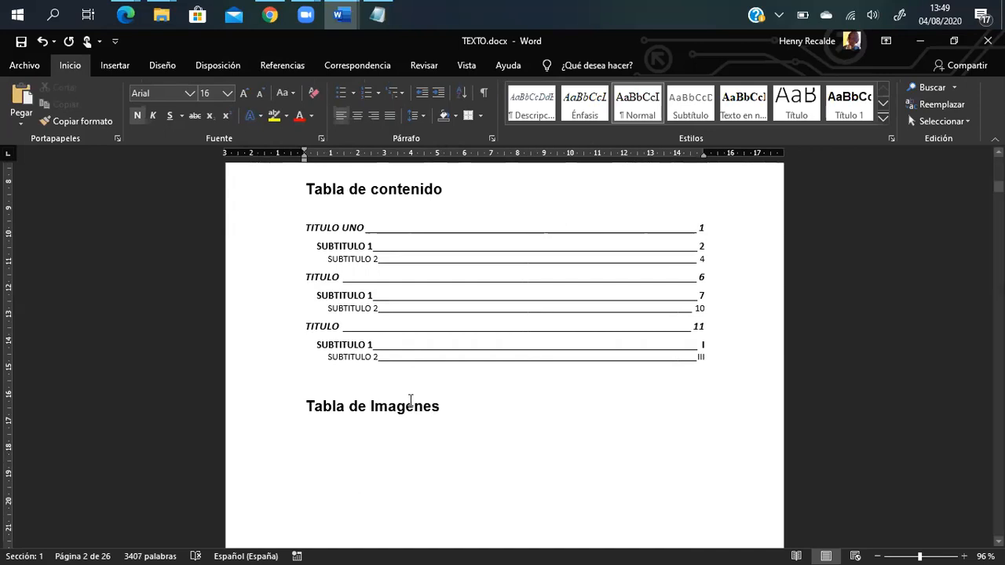
pyautogui.press('Return')
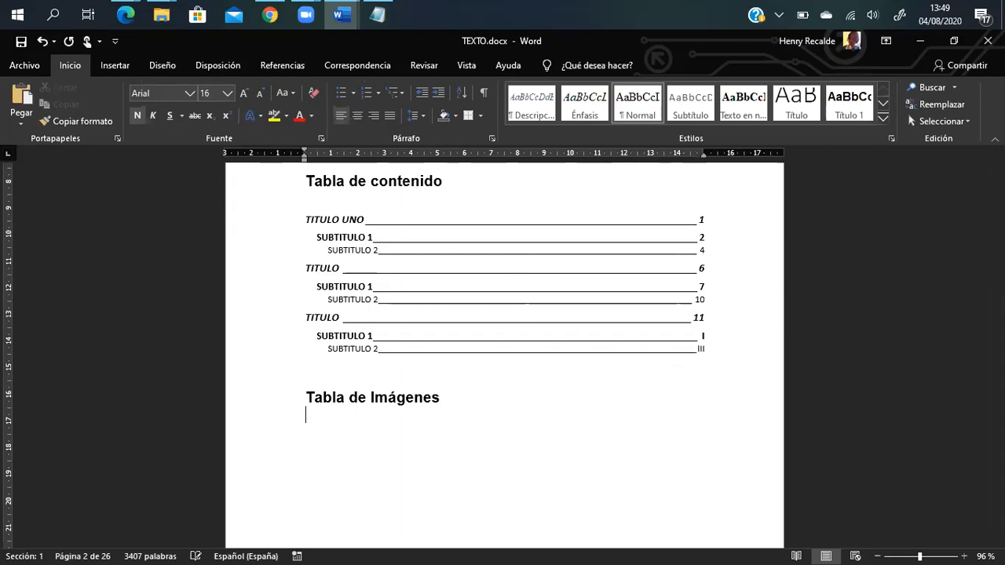
# Insert a table of illustrations under "Tabla de Imágenes" in the Elegante format, using the Imagen caption label
pyautogui.click(274, 72)
pyautogui.click(627, 88)
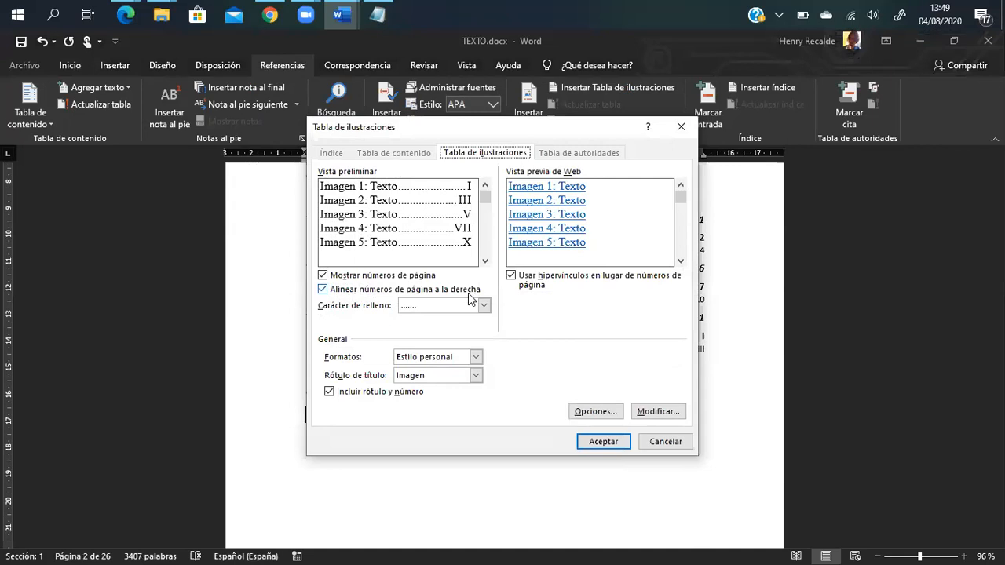
pyautogui.click(476, 358)
pyautogui.click(432, 389)
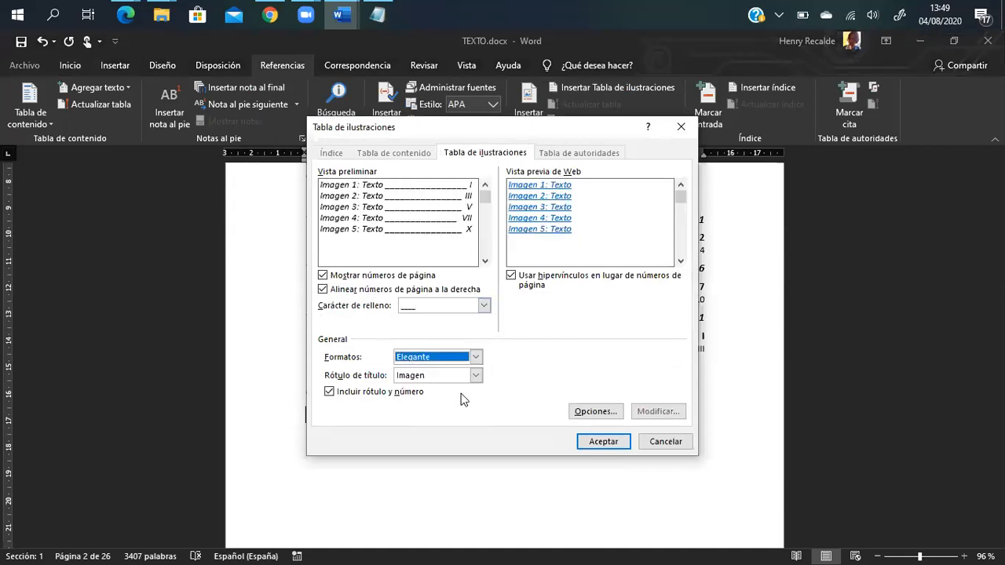
pyautogui.click(617, 444)
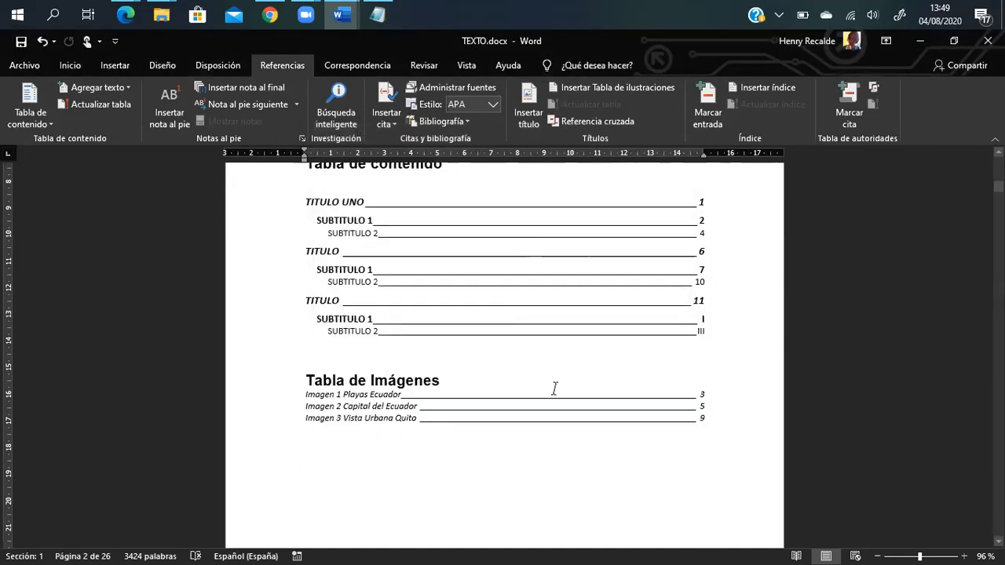
# Add the heading "Tablas" below the list of images, followed by an empty line
pyautogui.press('Return')
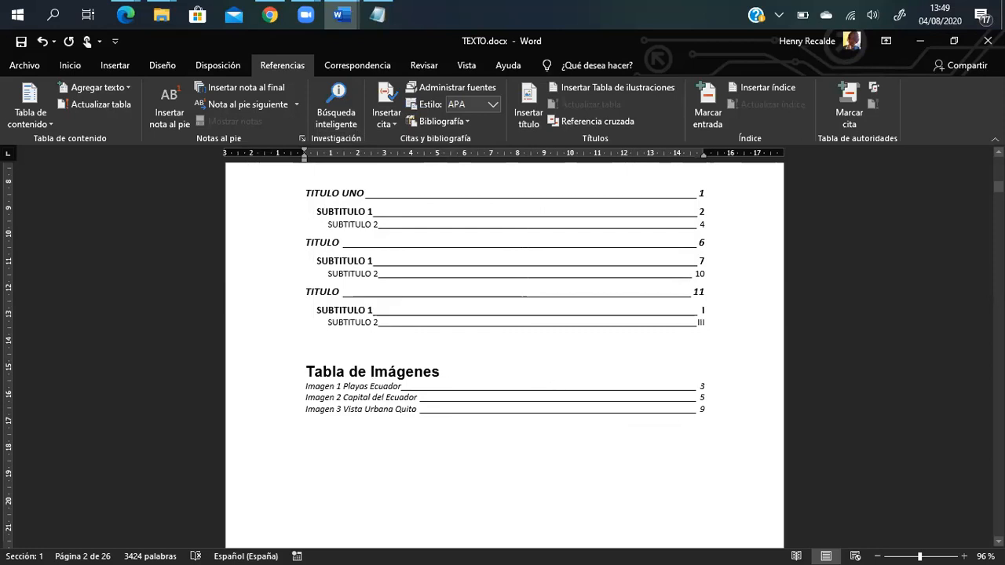
pyautogui.write('Tba')
pyautogui.press('BackSpace')
pyautogui.press('BackSpace')
pyautogui.write('ablas')
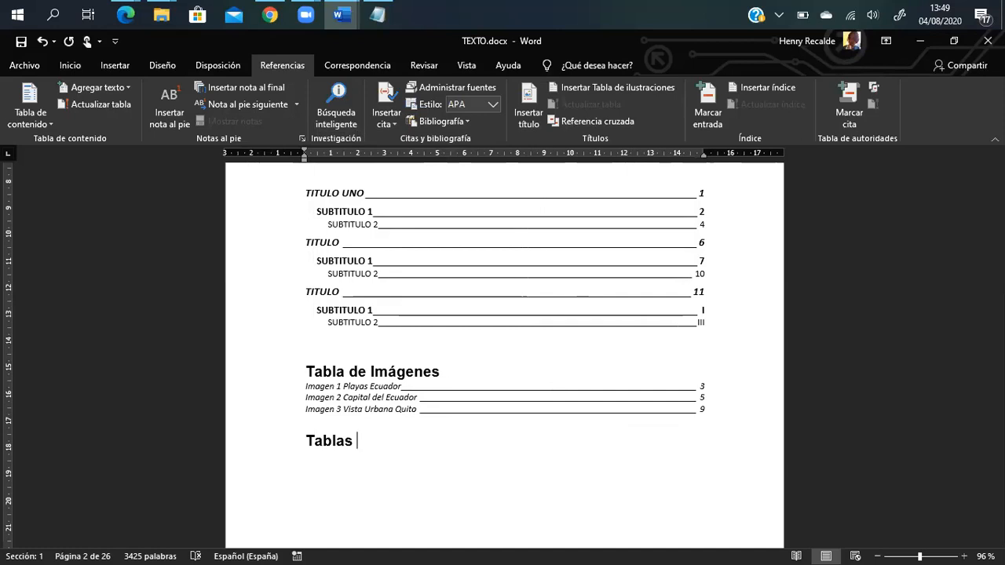
pyautogui.press('Return')
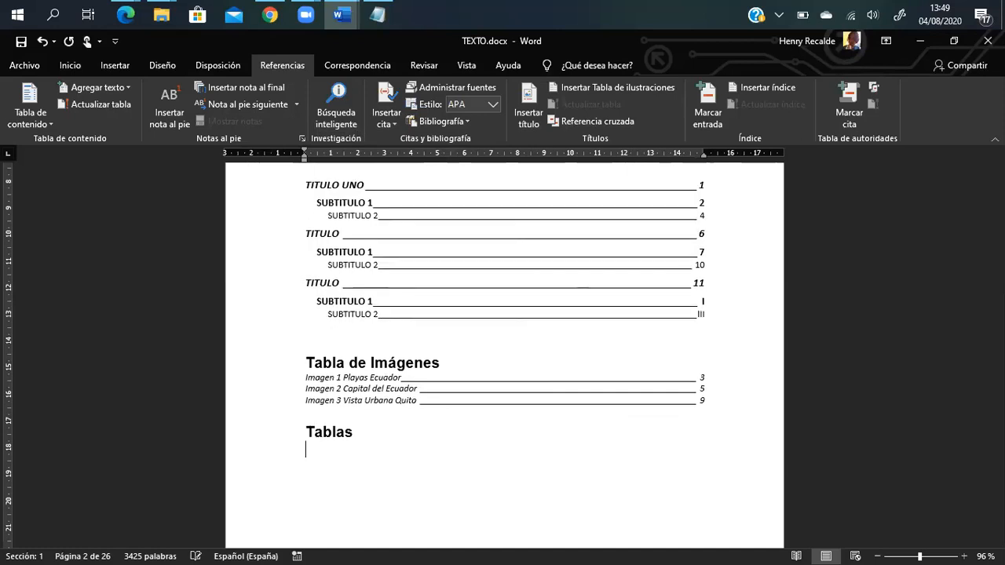
# Insert a table of illustrations under "Tablas" in the Elegante format, using the Tabla caption label
pyautogui.click(582, 88)
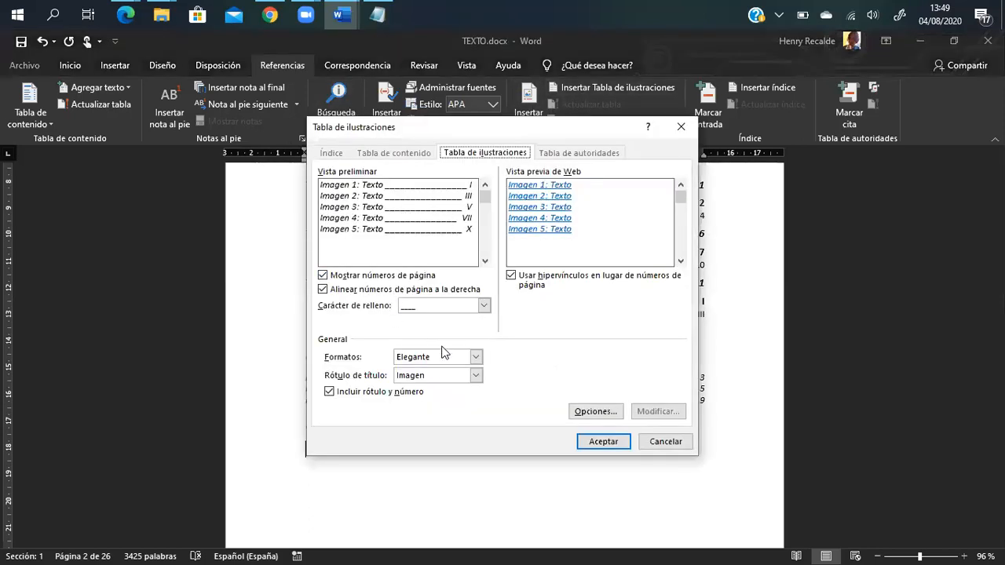
pyautogui.click(476, 377)
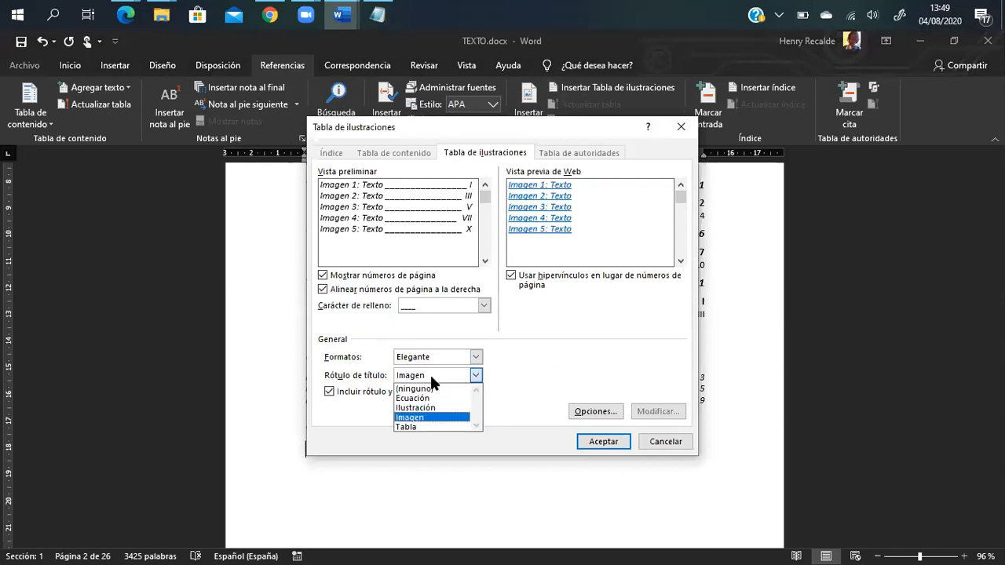
pyautogui.click(419, 427)
pyautogui.click(583, 444)
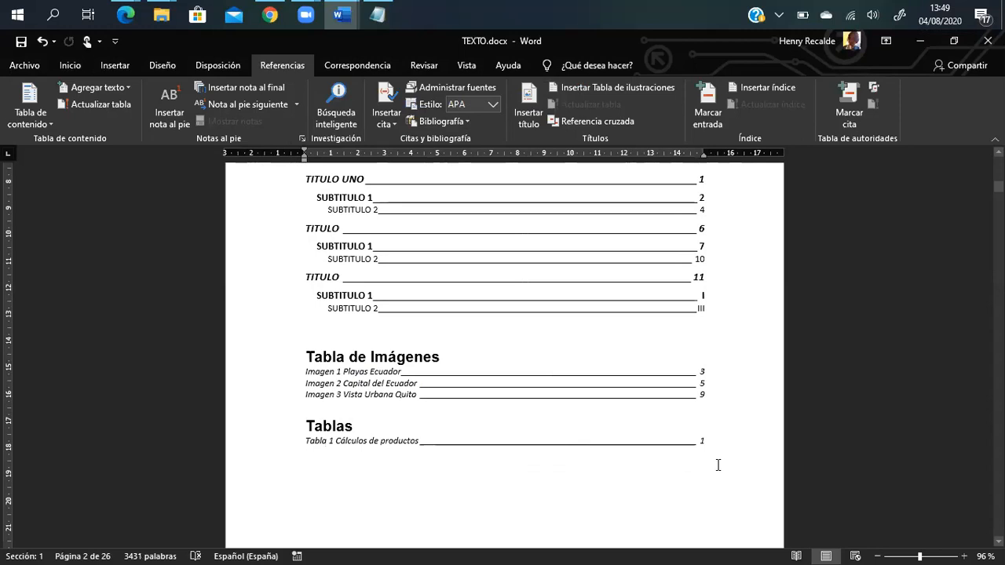
# Review the new indexes and compare them with the captions of the product table and the beach photo in the body
pyautogui.scroll(-2, 641, 376)
pyautogui.scroll(3, 643, 371)
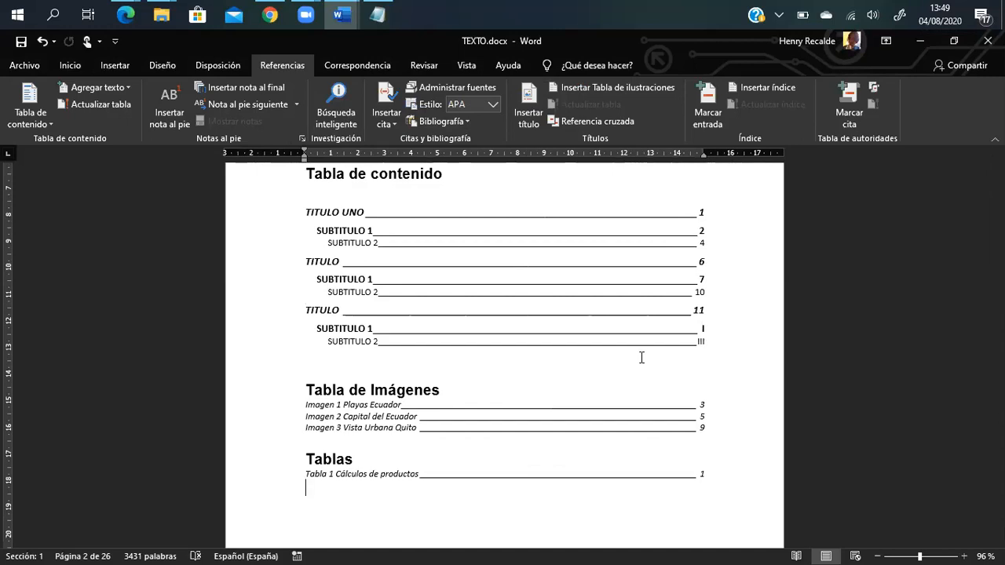
pyautogui.scroll(-10, 642, 357)
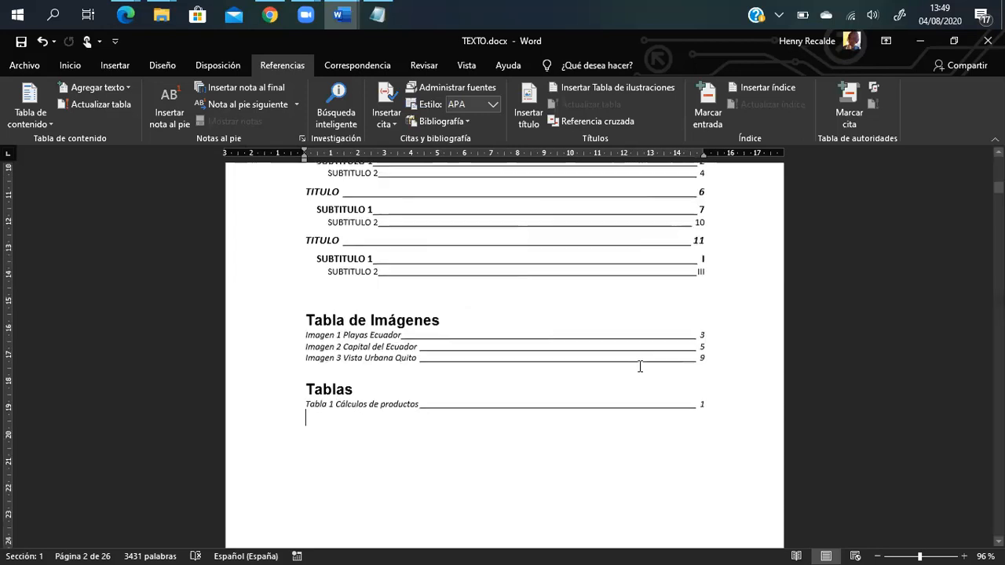
pyautogui.scroll(-5, 630, 364)
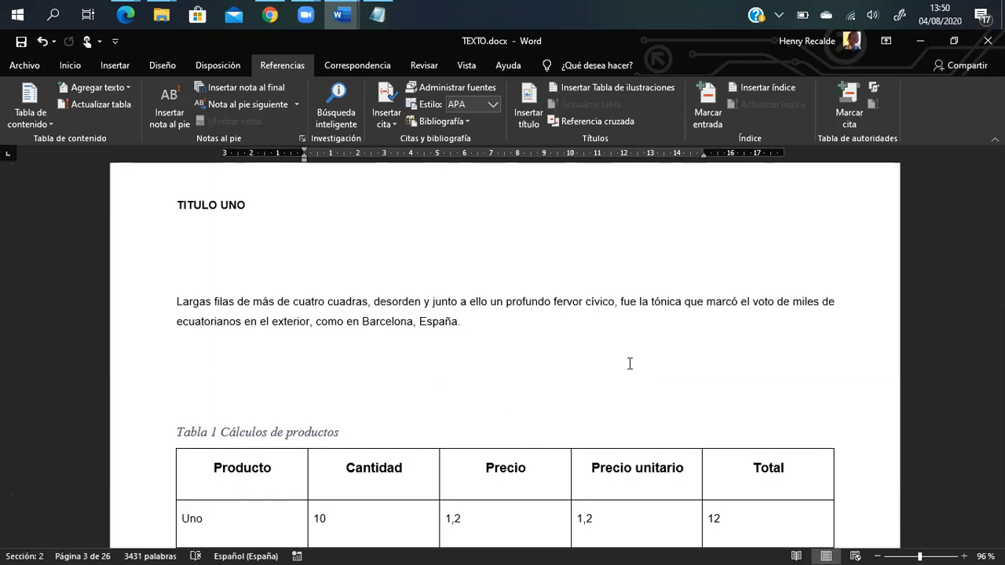
pyautogui.scroll(-6, 577, 363)
pyautogui.scroll(-15, 576, 363)
pyautogui.scroll(-9, 578, 365)
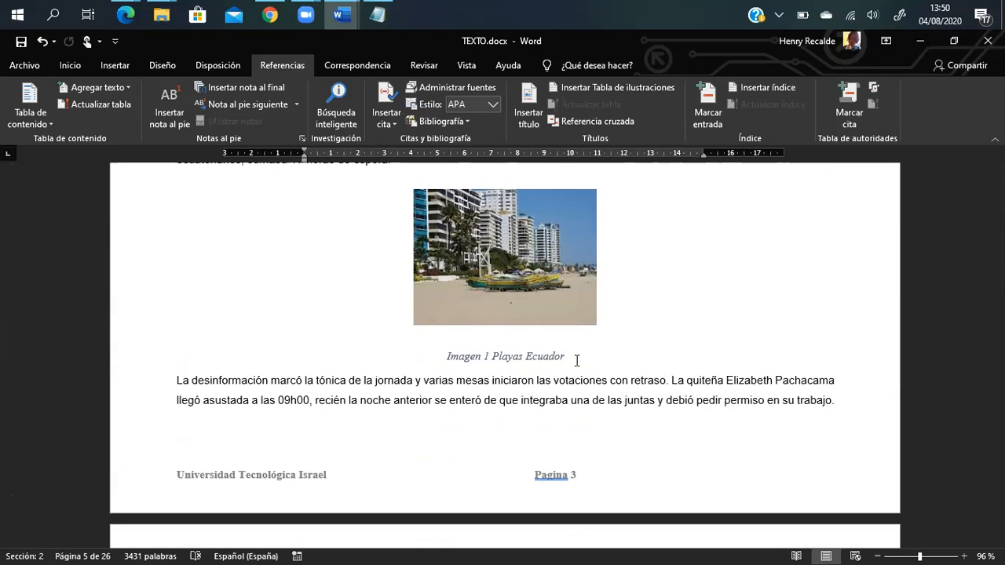
# Switch to Chrome and search Google for "redes de datos andreu tanembaun", accepting the corrected spelling "andrew tanenbaum"
pyautogui.click(269, 14)
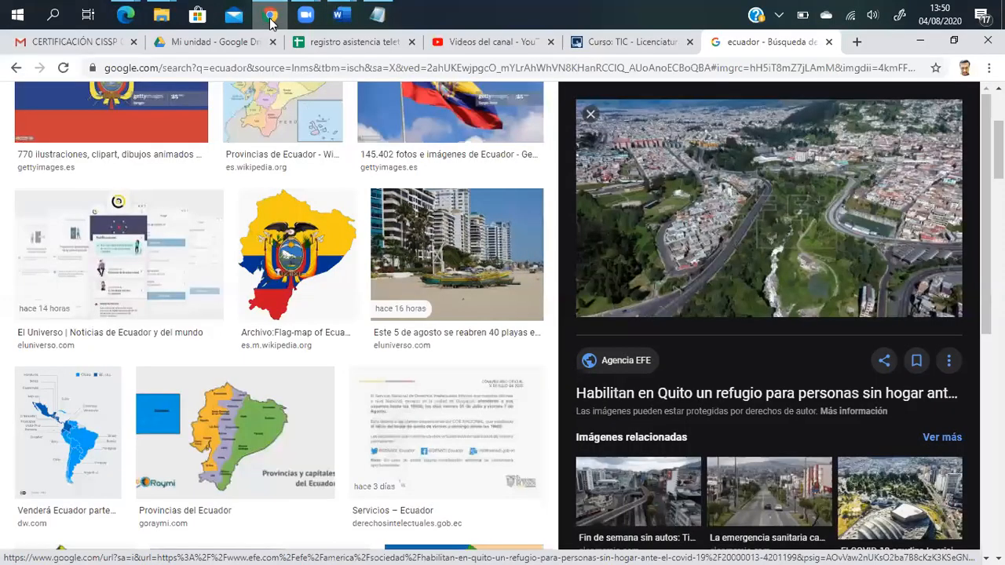
pyautogui.click(472, 68)
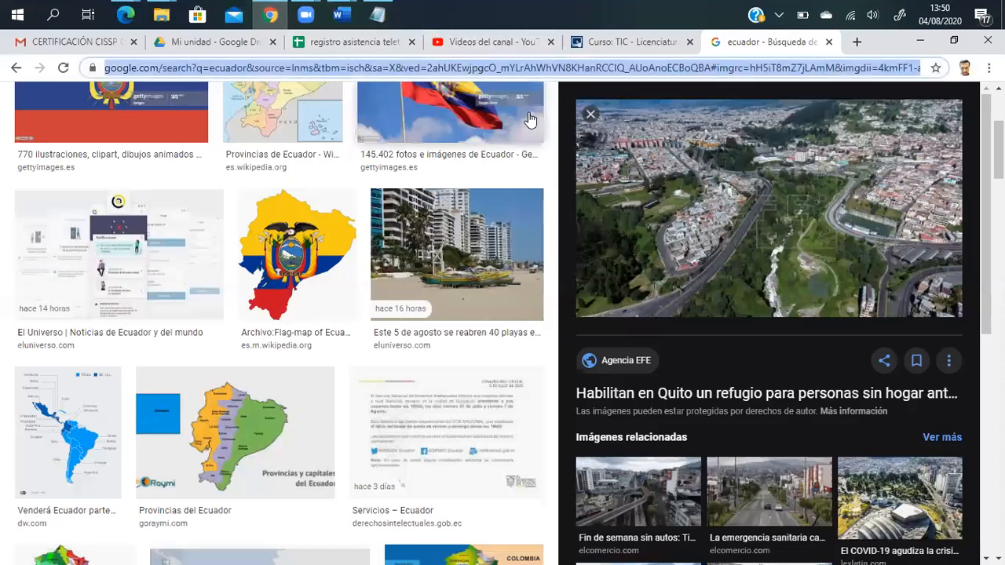
pyautogui.write('bi')
pyautogui.press('BackSpace')
pyautogui.press('BackSpace')
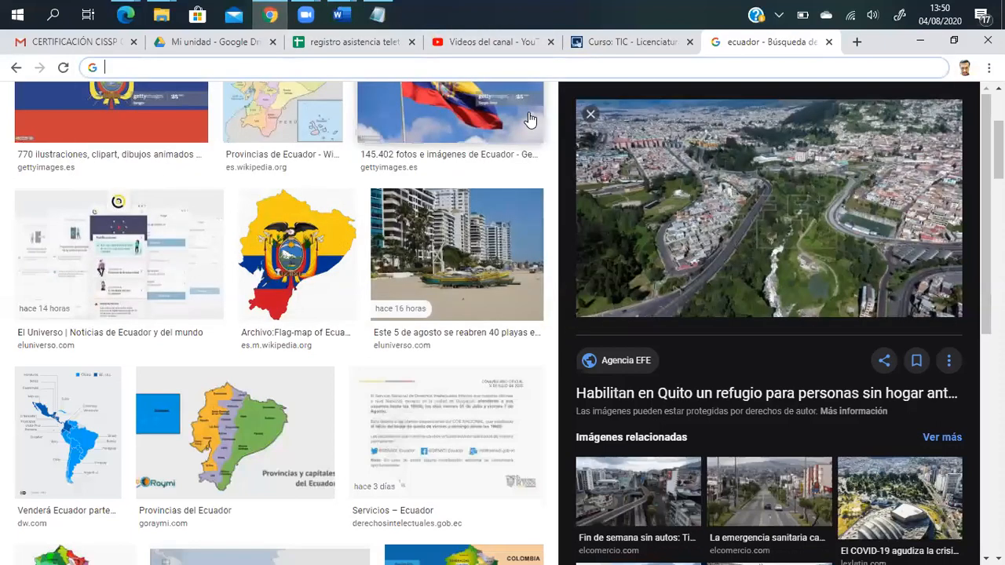
pyautogui.write('redes de')
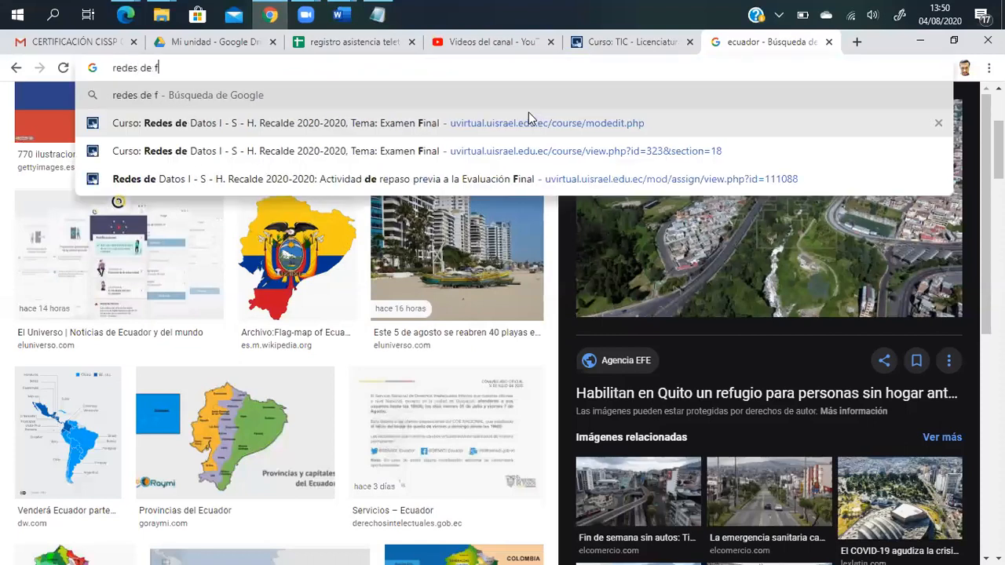
pyautogui.write('datos ')
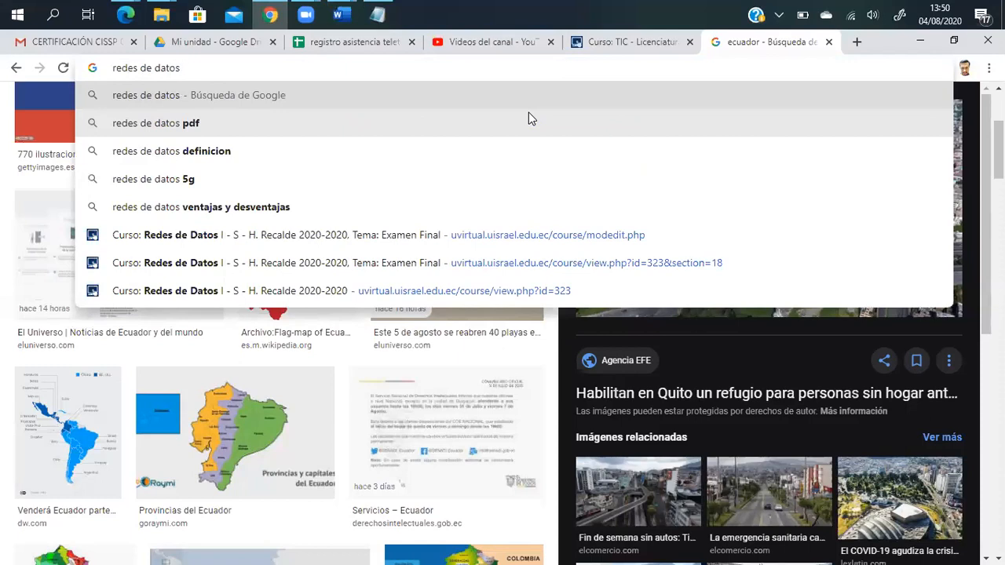
pyautogui.write('andre')
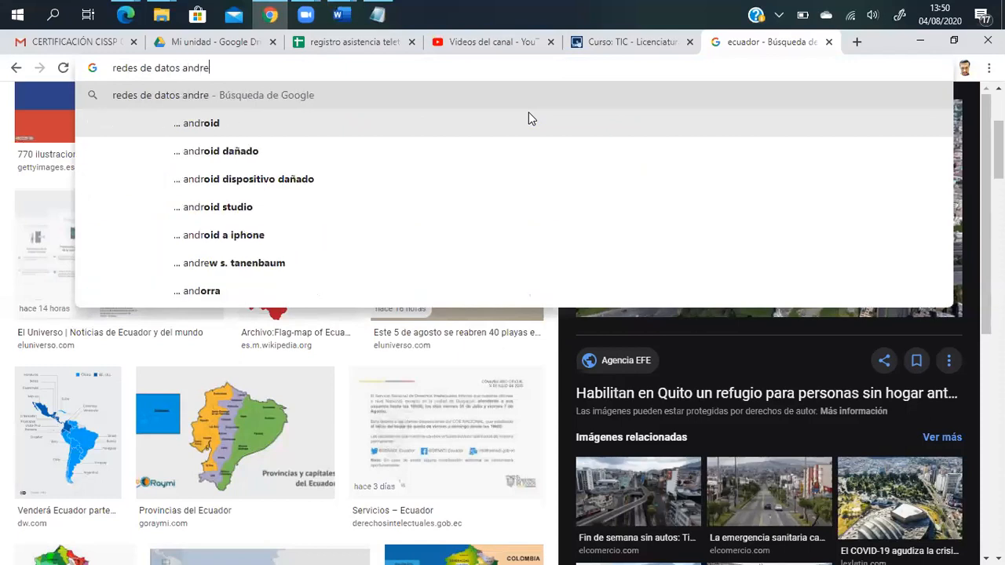
pyautogui.write('u')
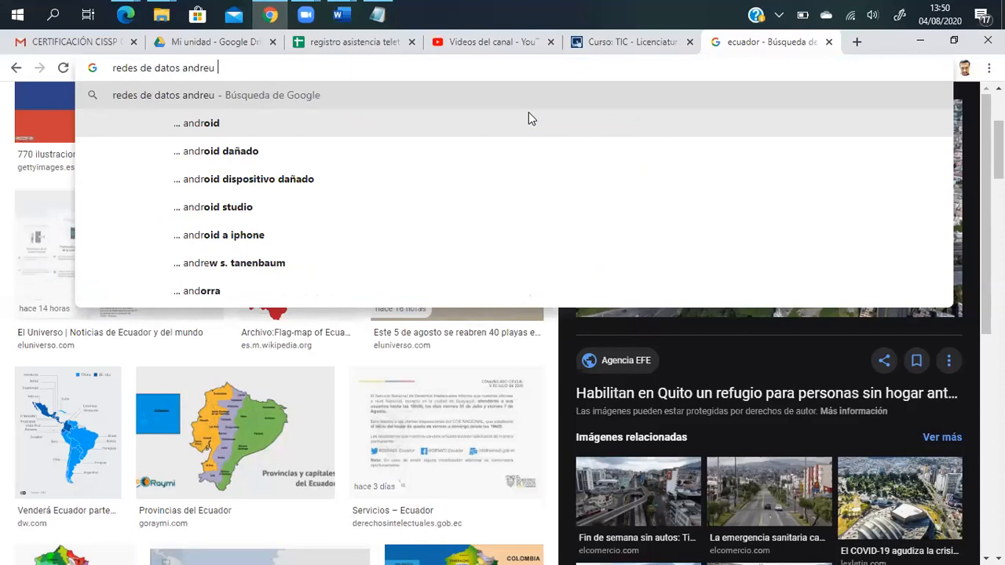
pyautogui.write(' tab')
pyautogui.press('BackSpace')
pyautogui.write('nembaun')
pyautogui.press('Return')
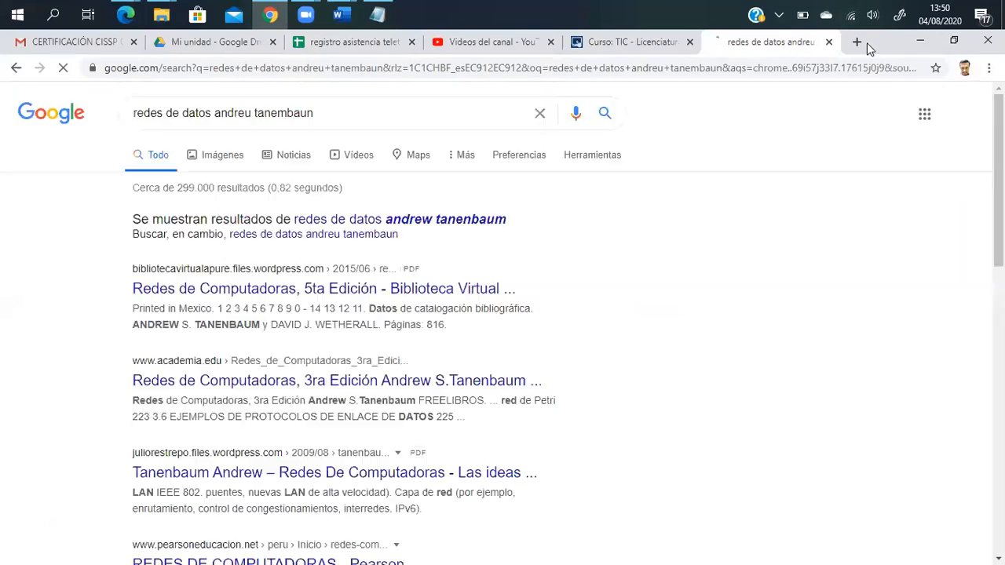
pyautogui.click(474, 220)
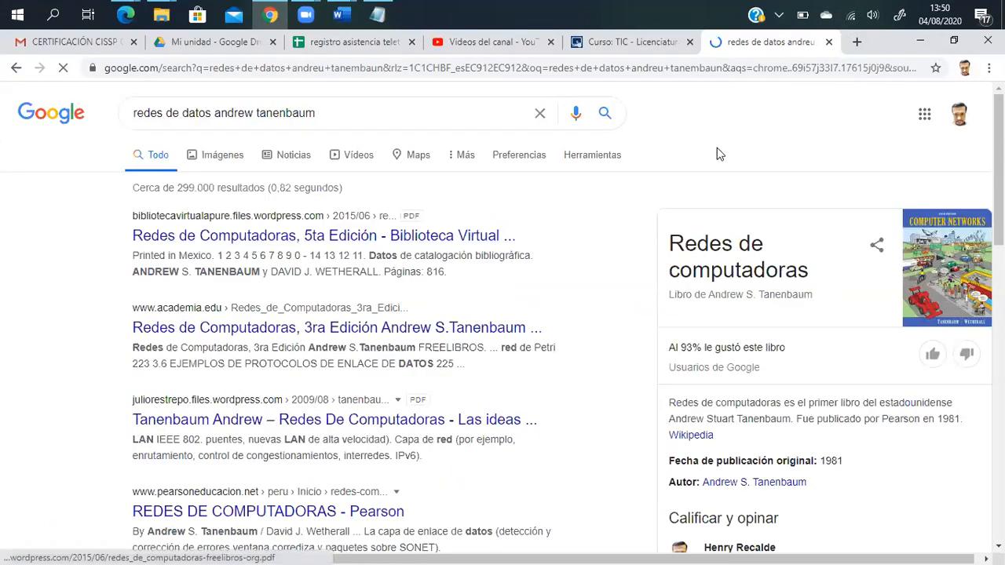
# Search for "google scolar" in a new browser tab, accept the corrected spelling, and open the Google Scholar site
pyautogui.click(857, 42)
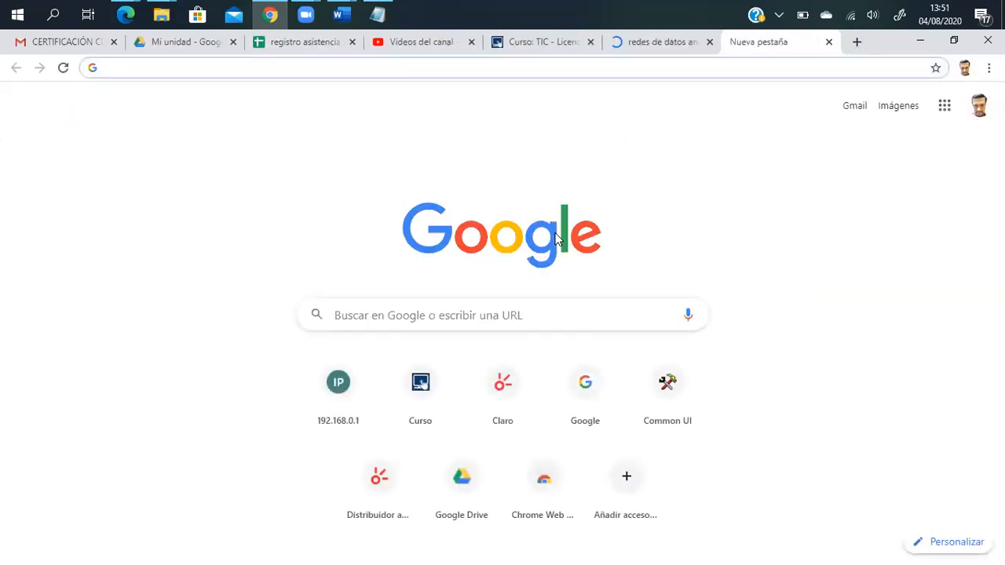
pyautogui.click(475, 323)
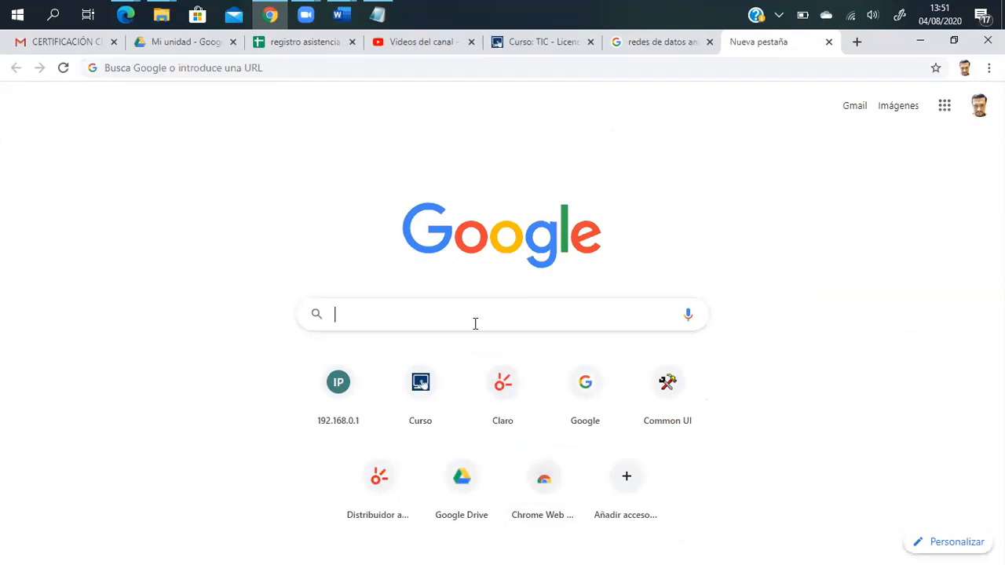
pyautogui.write('goog')
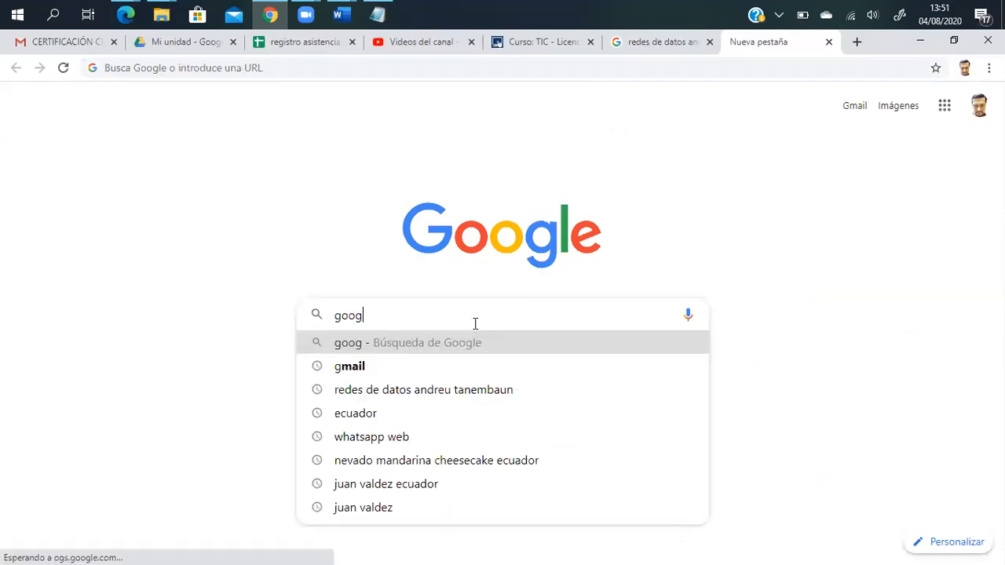
pyautogui.write('le scolar')
pyautogui.press('BackSpace')
pyautogui.press('BackSpace')
pyautogui.press('BackSpace')
pyautogui.write('la')
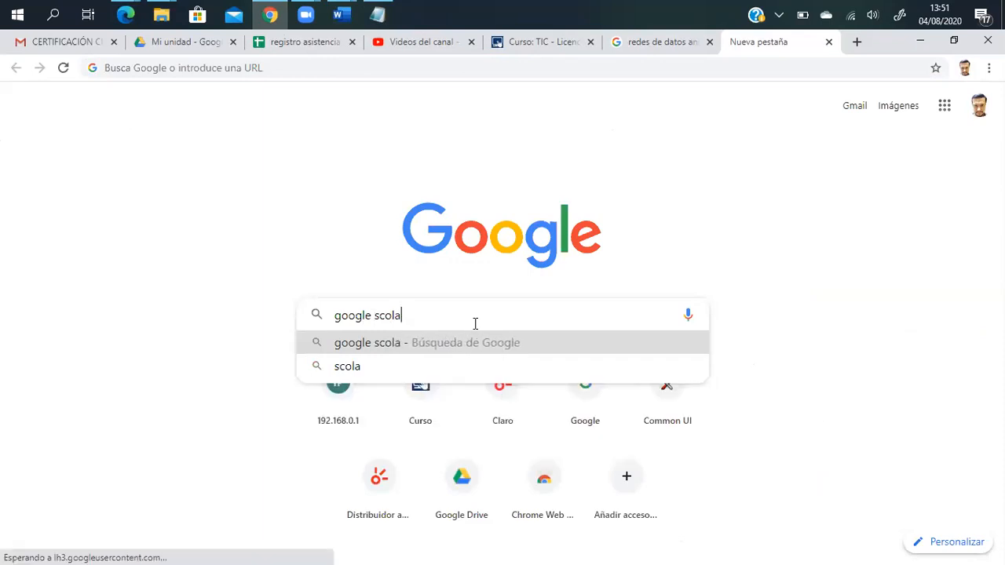
pyautogui.write('a')
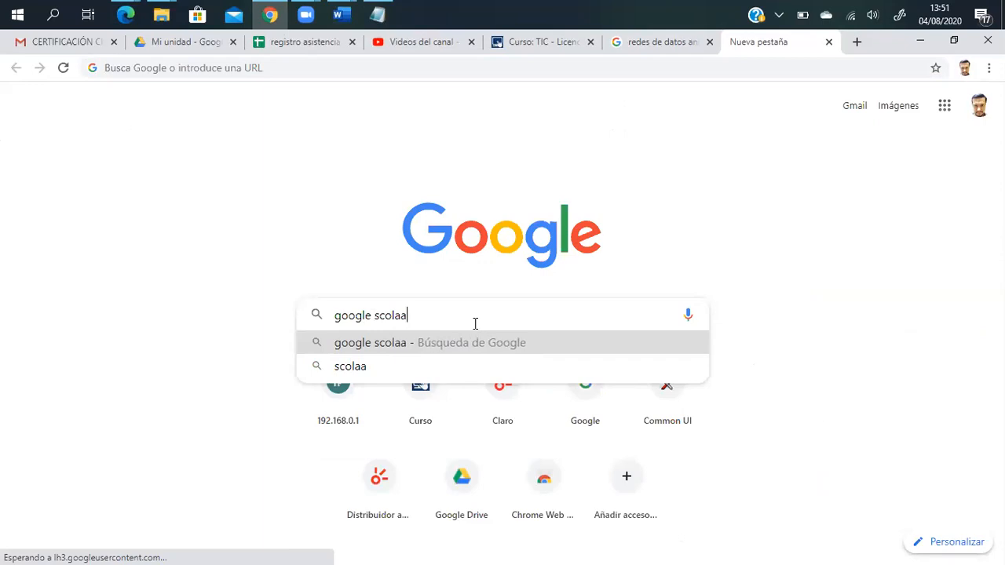
pyautogui.press('BackSpace')
pyautogui.write('r')
pyautogui.press('Return')
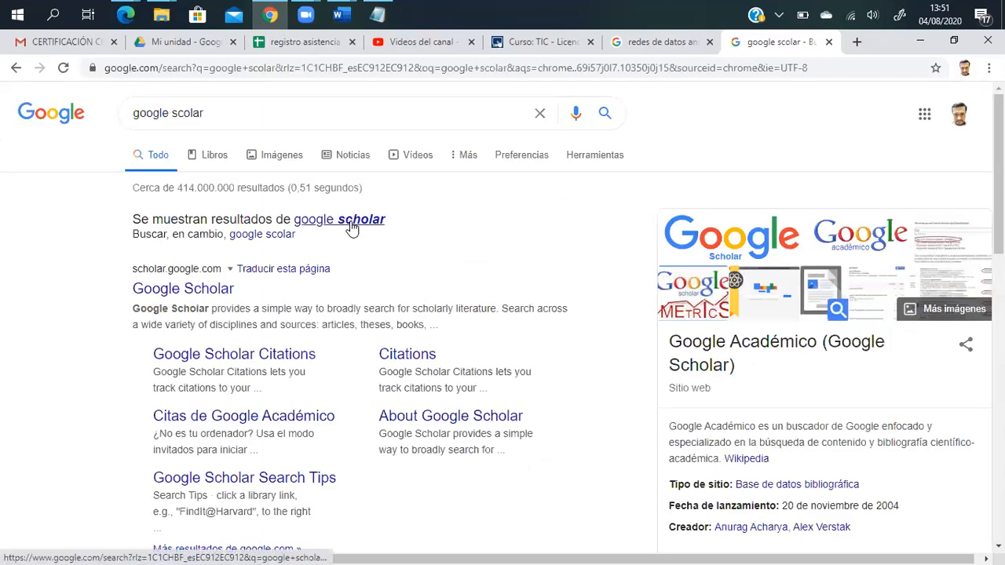
pyautogui.click(349, 220)
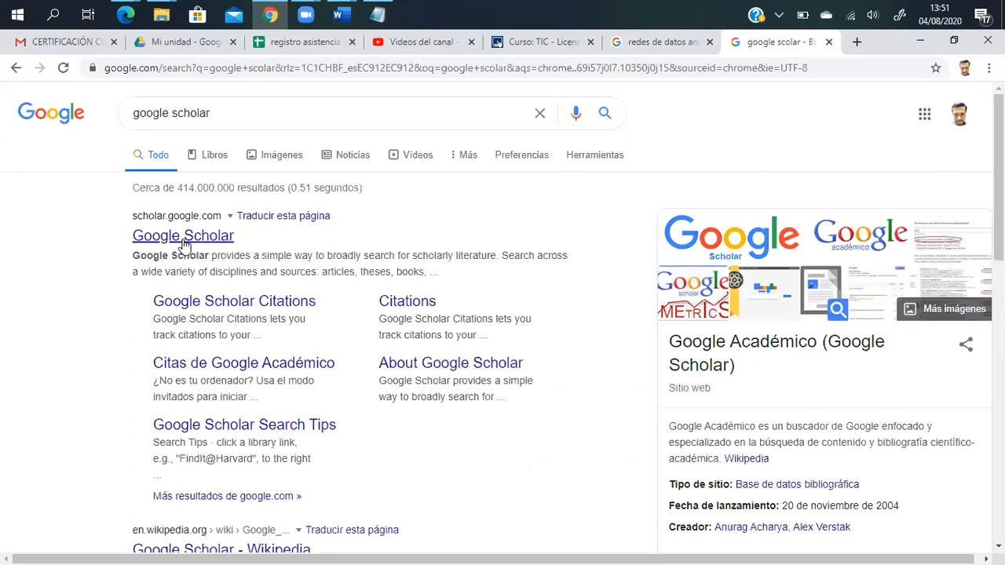
pyautogui.click(146, 236)
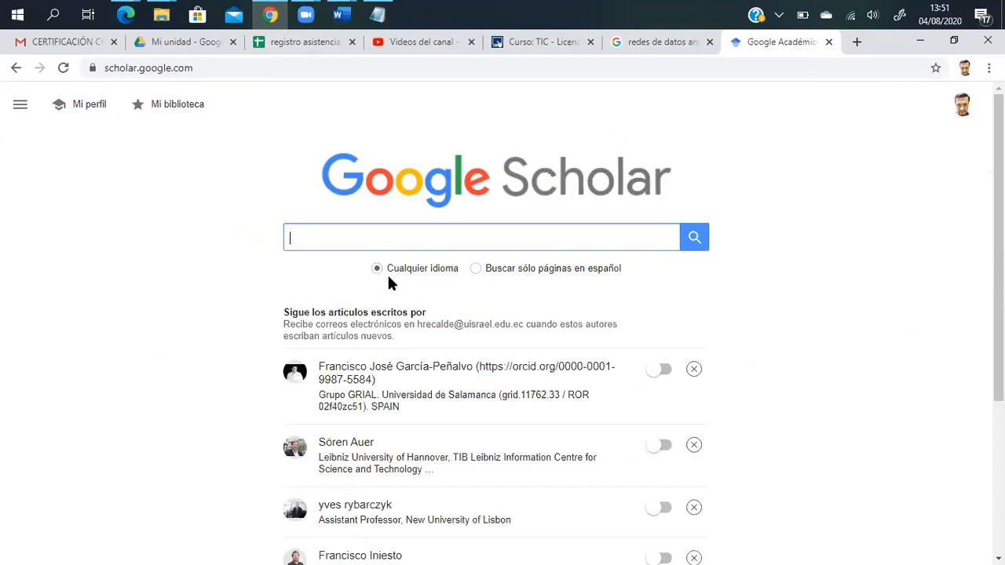
# Search Google Scholar for publications by the author's full name
pyautogui.write('Henry FRec')
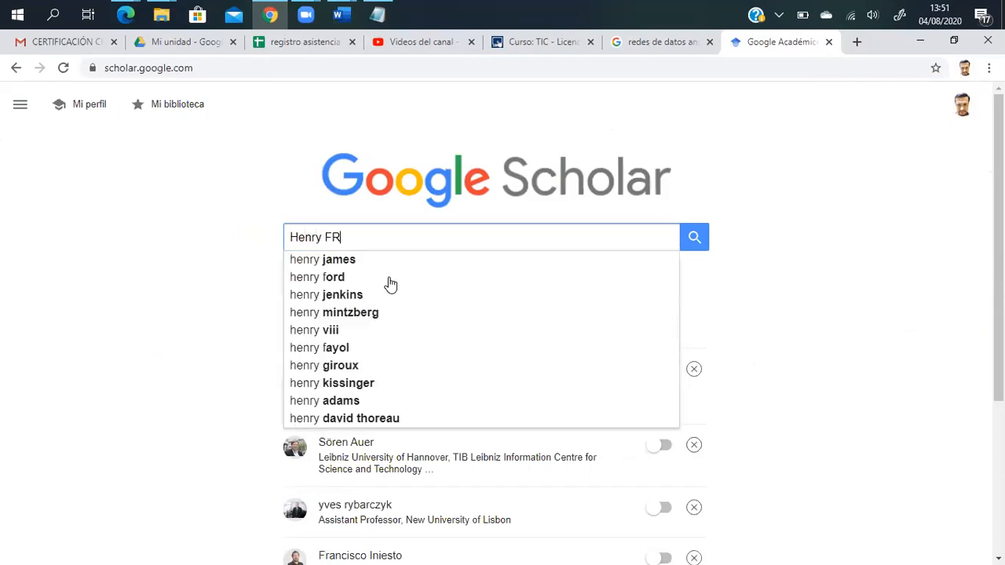
pyautogui.press('BackSpace')
pyautogui.press('BackSpace')
pyautogui.write('Recalde')
pyautogui.click(390, 283)
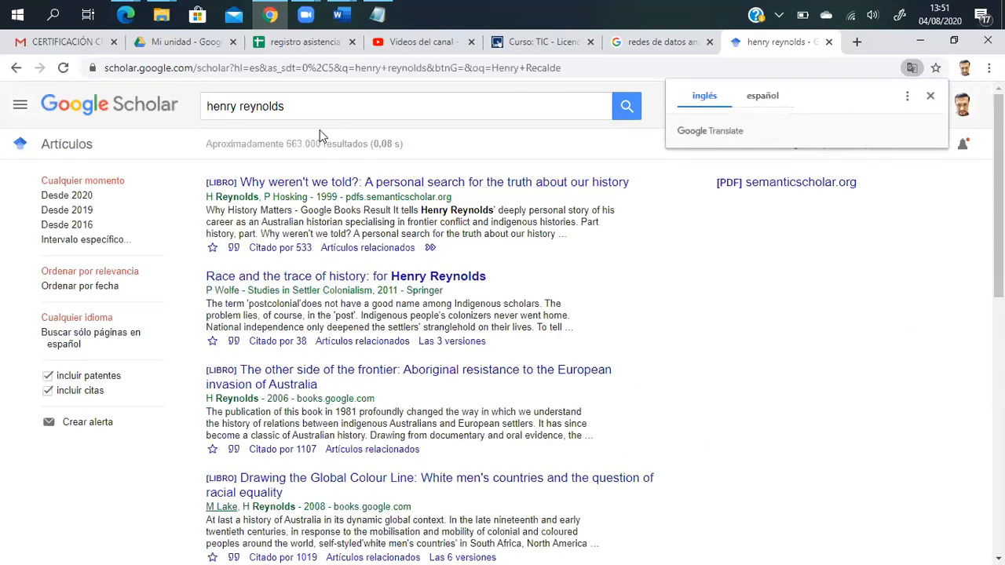
pyautogui.doubleClick(277, 108)
pyautogui.write('REca')
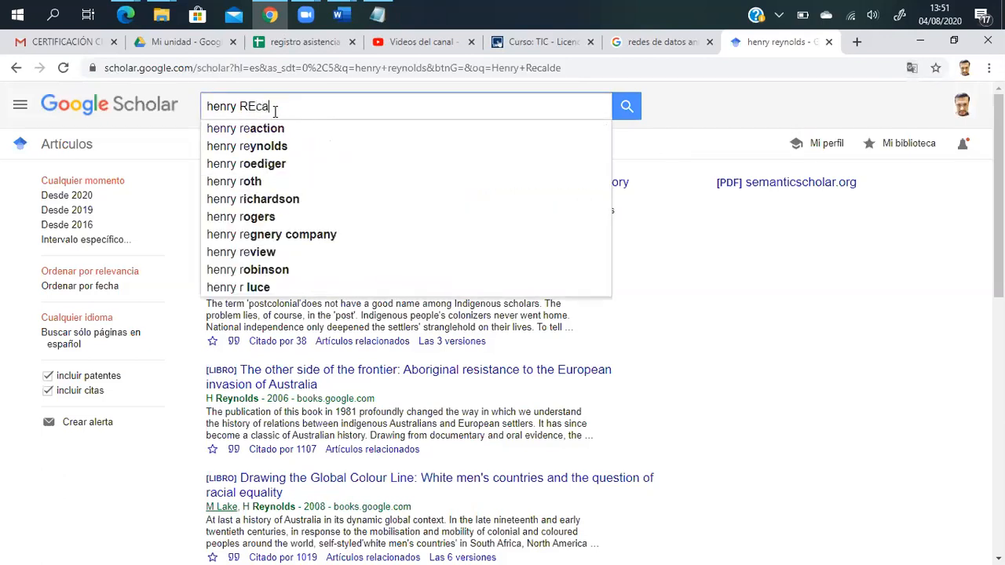
pyautogui.write('lde')
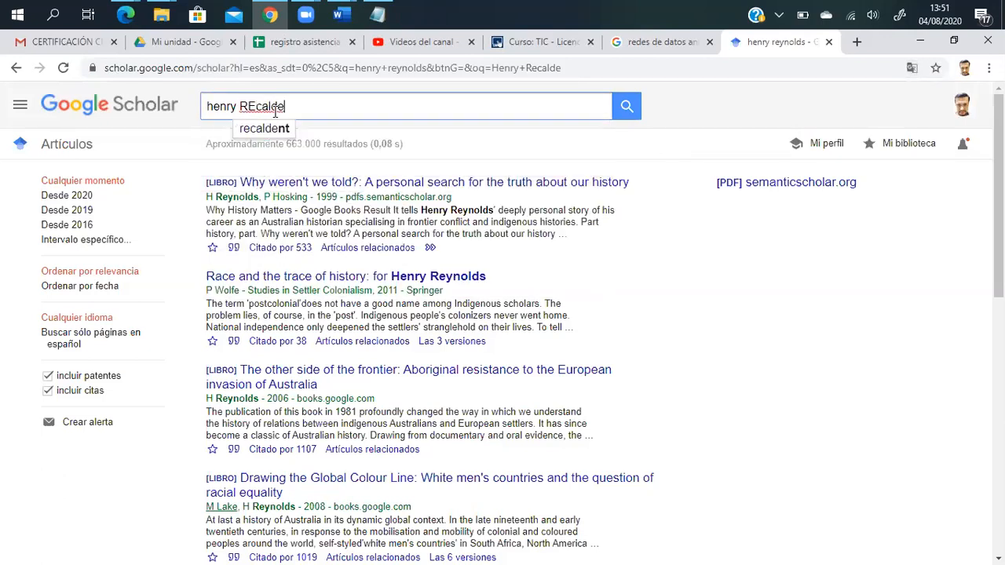
pyautogui.click(252, 106)
pyautogui.press('BackSpace')
pyautogui.write('e')
pyautogui.press('Return')
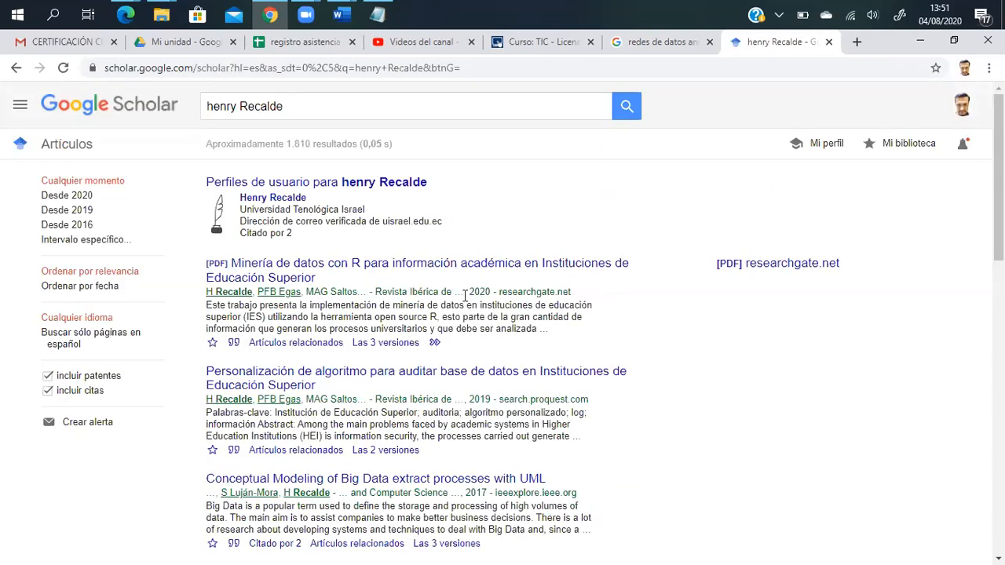
# Examine the citation formats of "Minería de datos con R para información académica", highlight its APA reference, and close the citation window
pyautogui.scroll(-1, 466, 297)
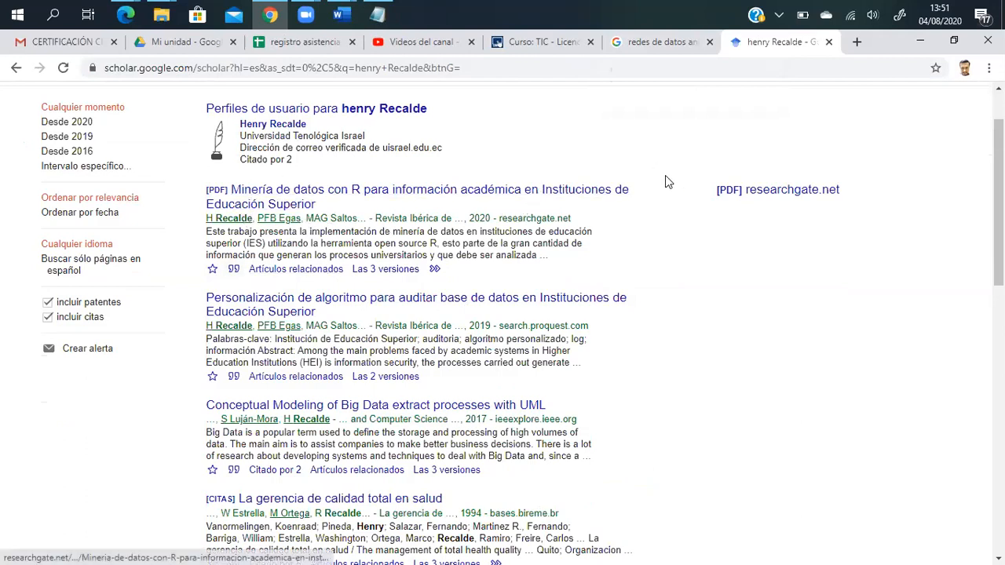
pyautogui.click(234, 270)
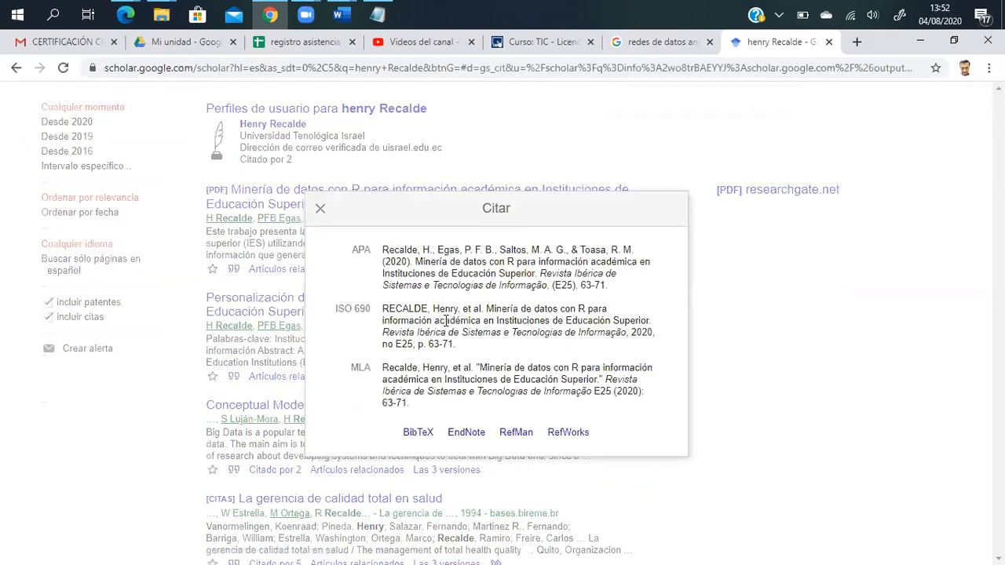
pyautogui.moveTo(386, 251); pyautogui.dragTo(574, 275)
pyautogui.click(603, 284)
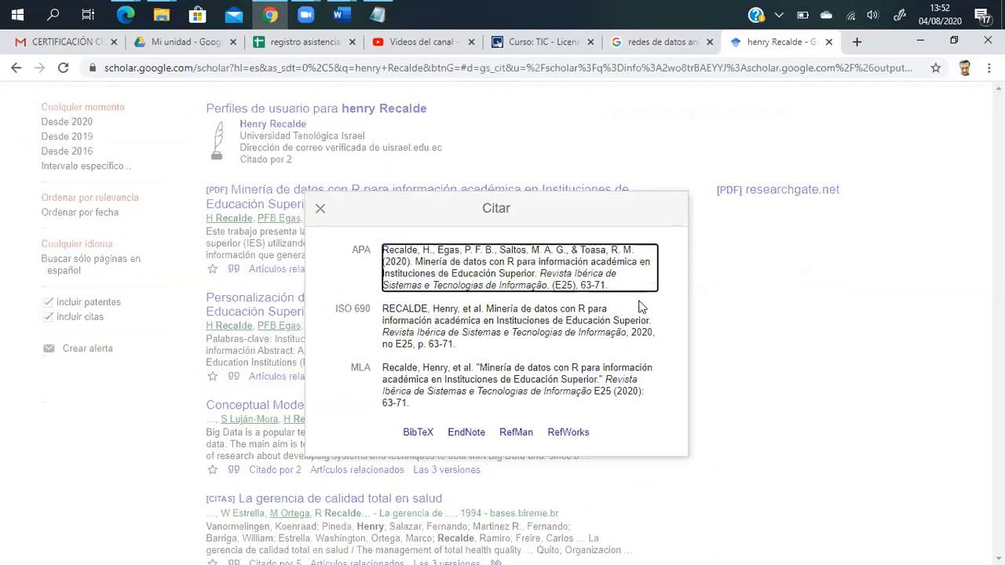
pyautogui.click(321, 208)
# View the APA reference of "Personalización de algoritmo para auditar base de datos" and close its citation window
pyautogui.click(234, 376)
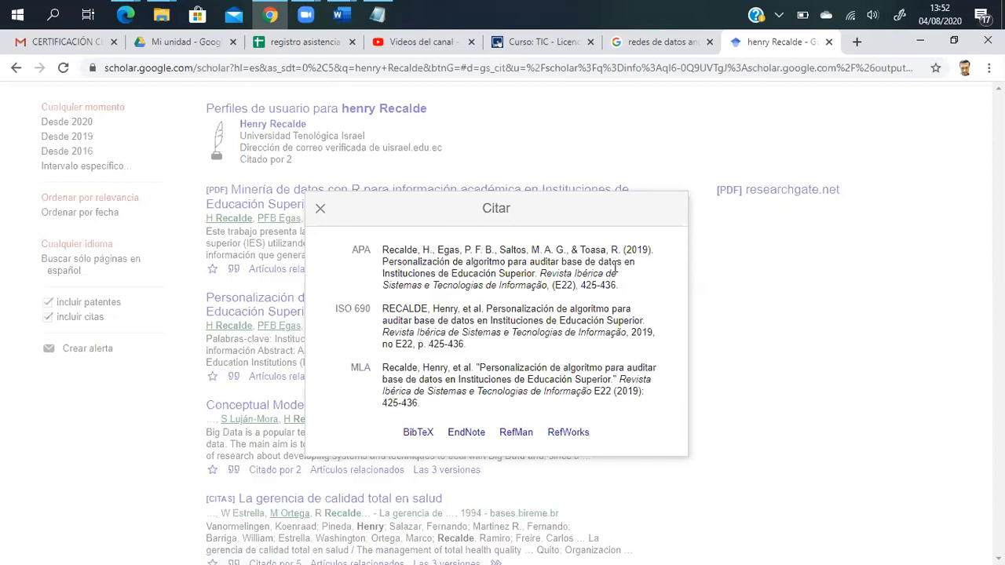
pyautogui.click(618, 285)
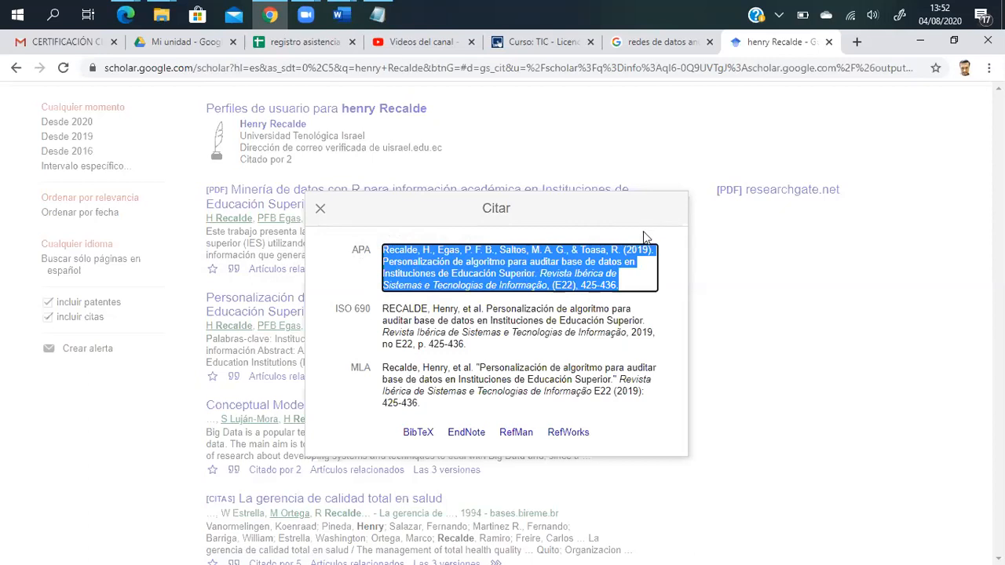
pyautogui.click(321, 210)
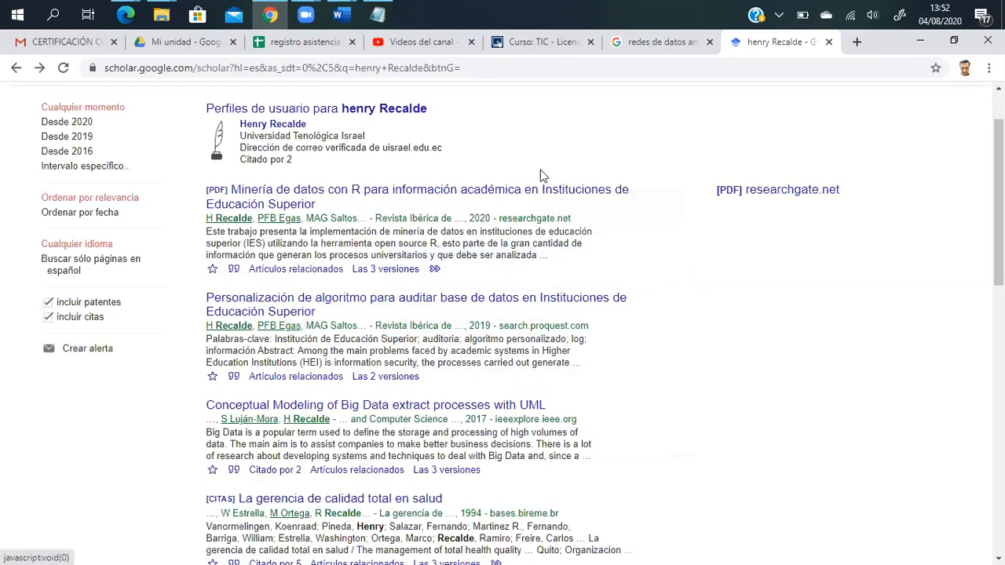
# Open the "Redes de Computadoras, 5ta Edición" PDF from the Tanenbaum search results and look through its opening pages
pyautogui.click(633, 43)
pyautogui.click(413, 242)
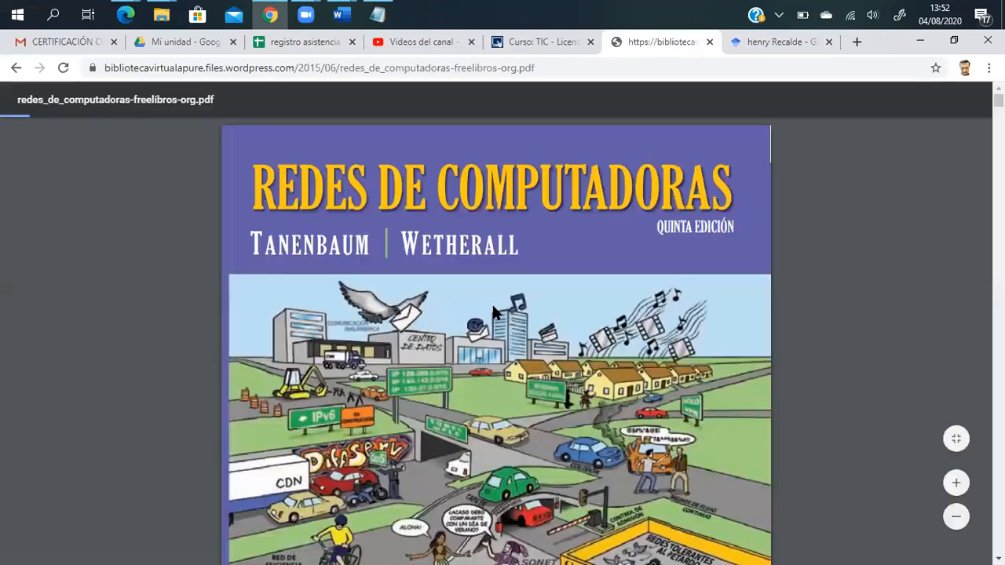
pyautogui.scroll(-1, 590, 363)
pyautogui.scroll(-15, 592, 381)
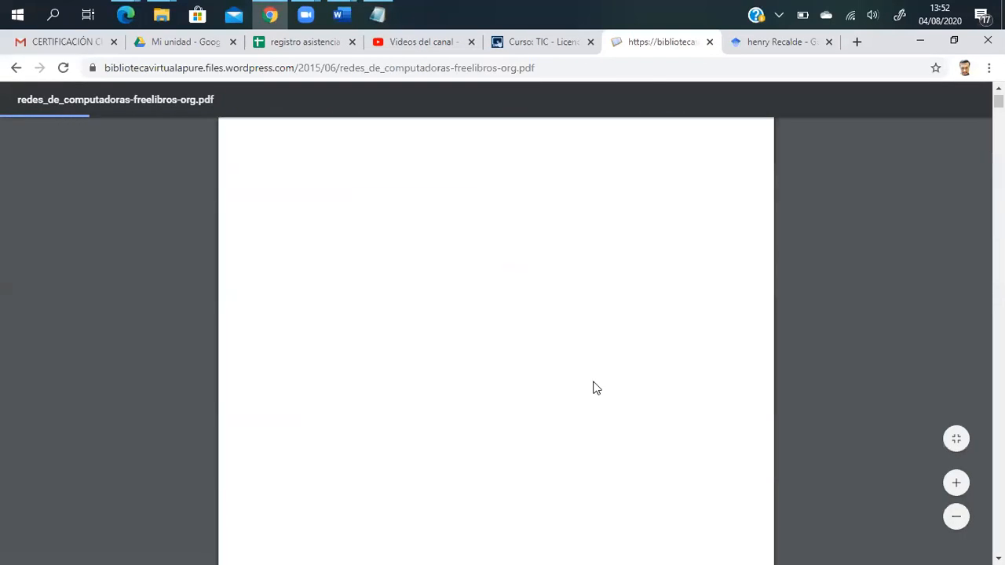
pyautogui.scroll(-16, 596, 388)
# Return to the Scholar results, recheck the APA reference of the "Minería de datos con R" article, and close the citation window
pyautogui.click(744, 45)
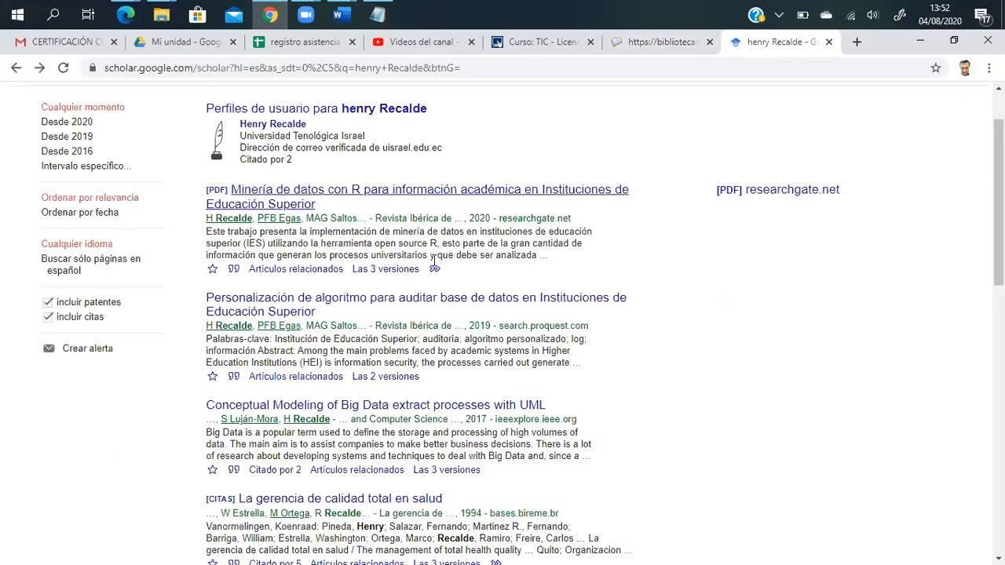
pyautogui.click(233, 268)
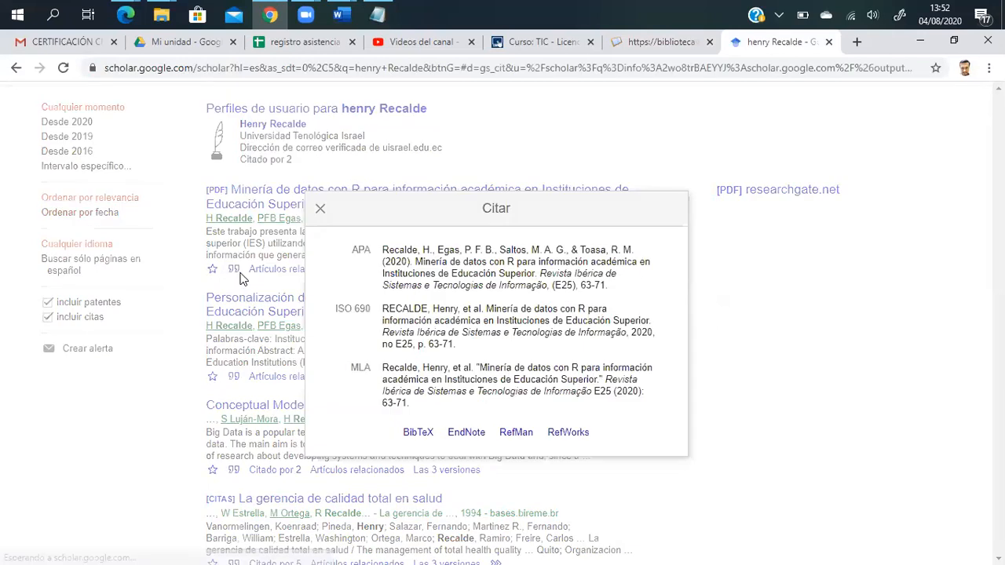
pyautogui.click(384, 248)
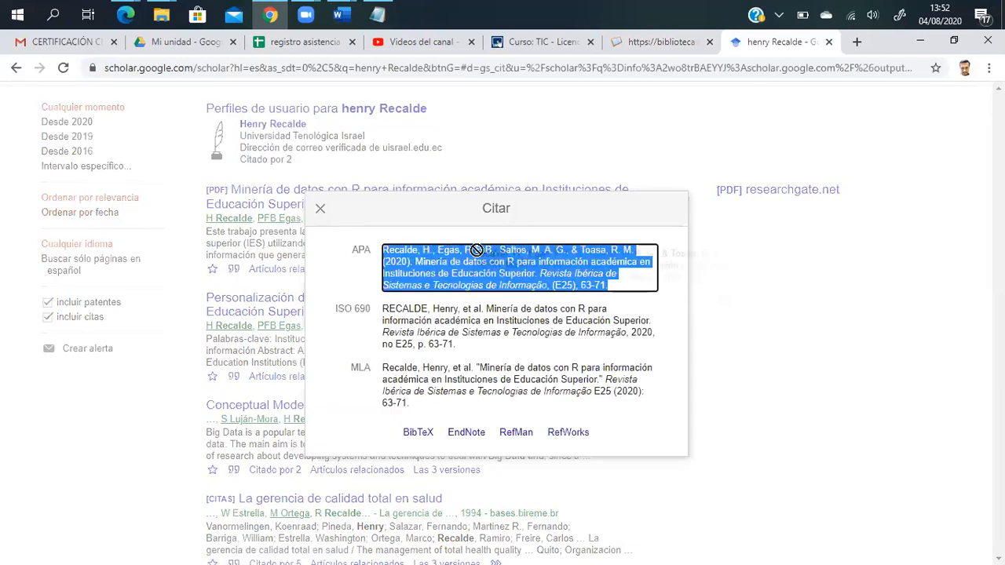
pyautogui.click(641, 291)
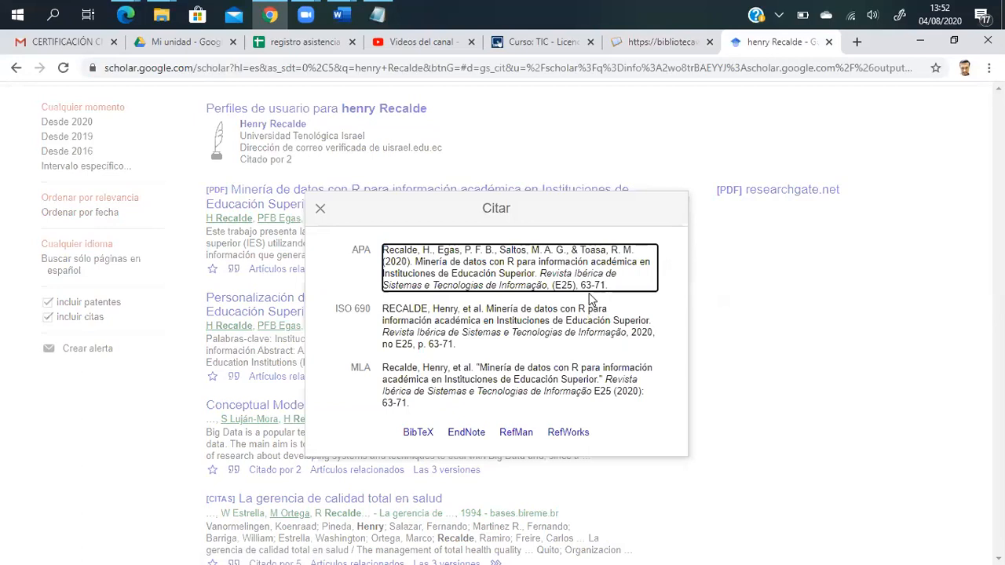
pyautogui.press('Escape')
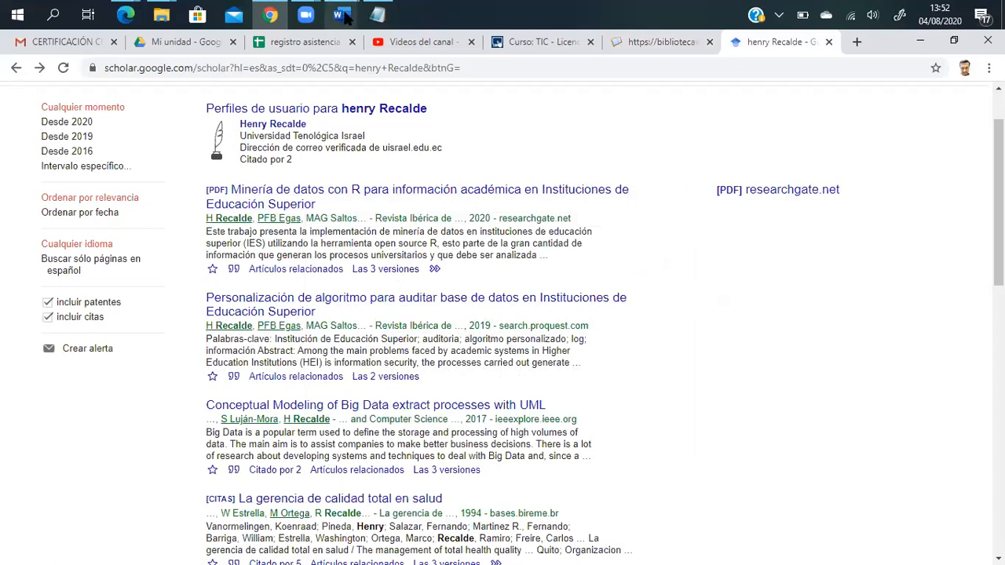
# Switch to TEXTO.docx in Word and choose APA Sexta edición as the citation style
pyautogui.moveTo(342, 18)
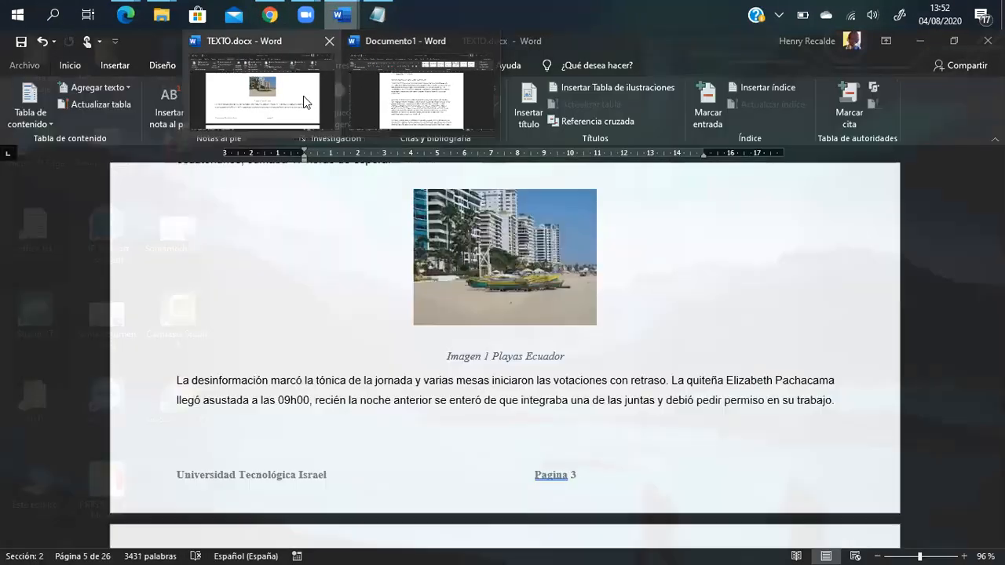
pyautogui.click(305, 102)
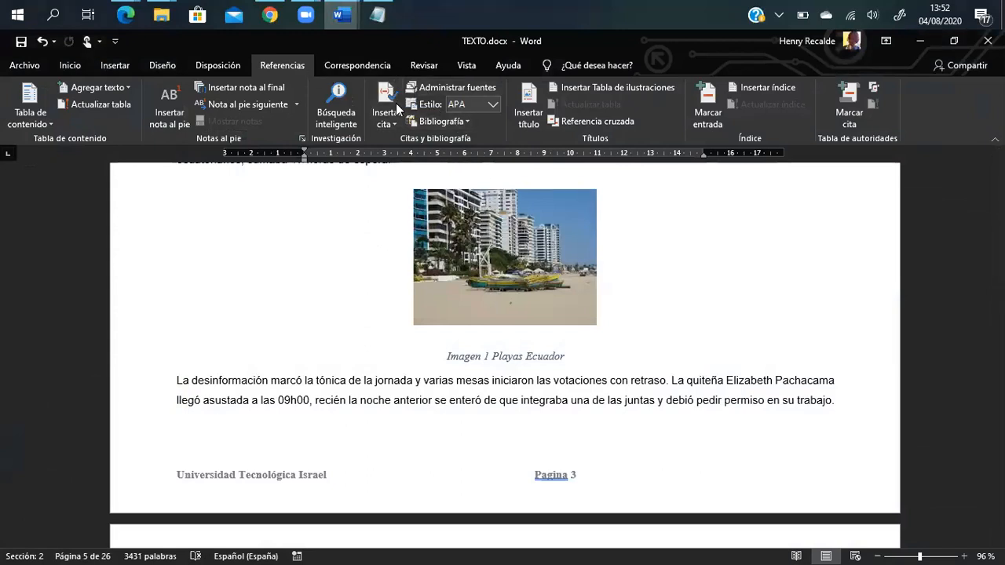
pyautogui.click(491, 105)
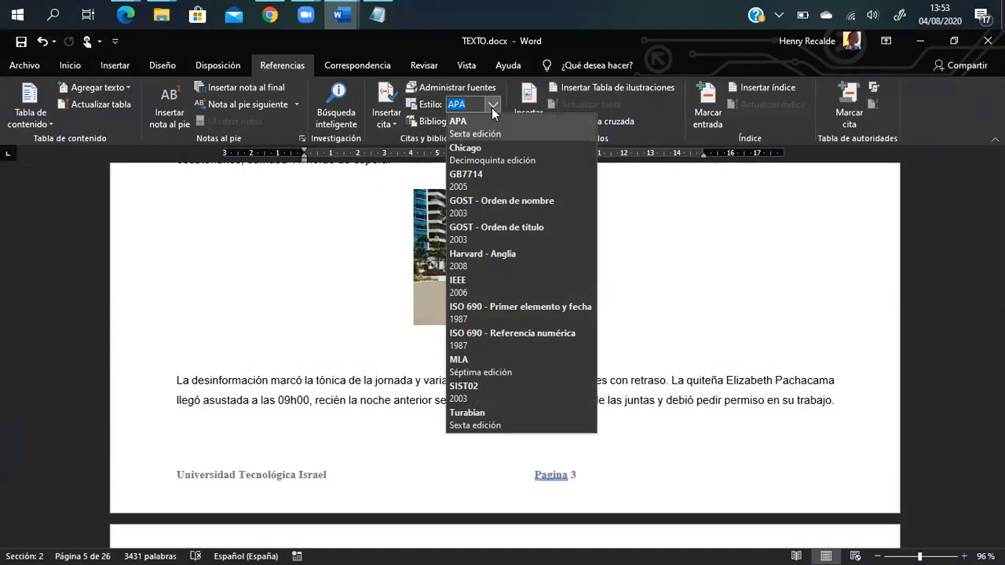
pyautogui.click(492, 134)
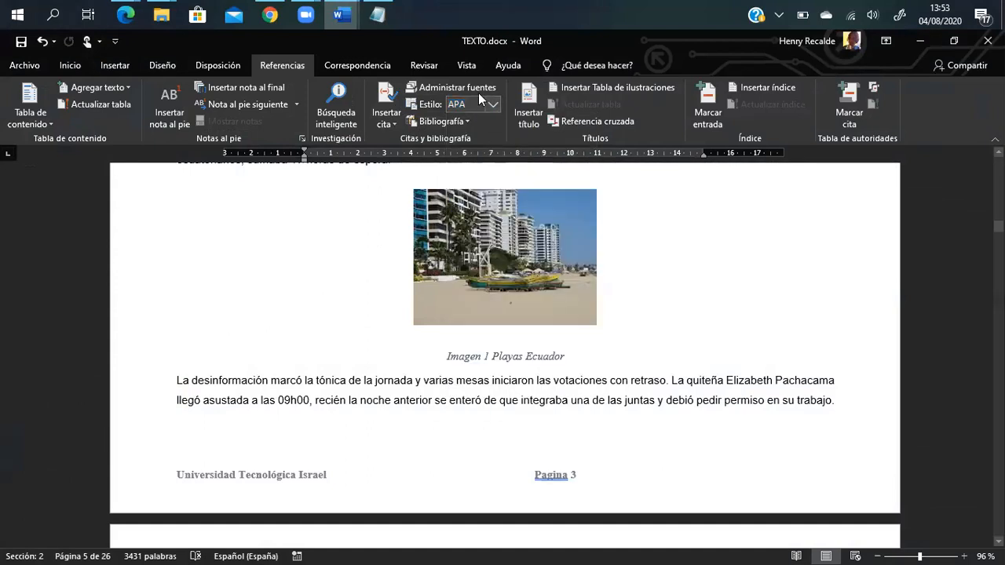
# Start a new source of type Libro in the source manager and go through its author, title, year, city and publisher fields
pyautogui.click(439, 85)
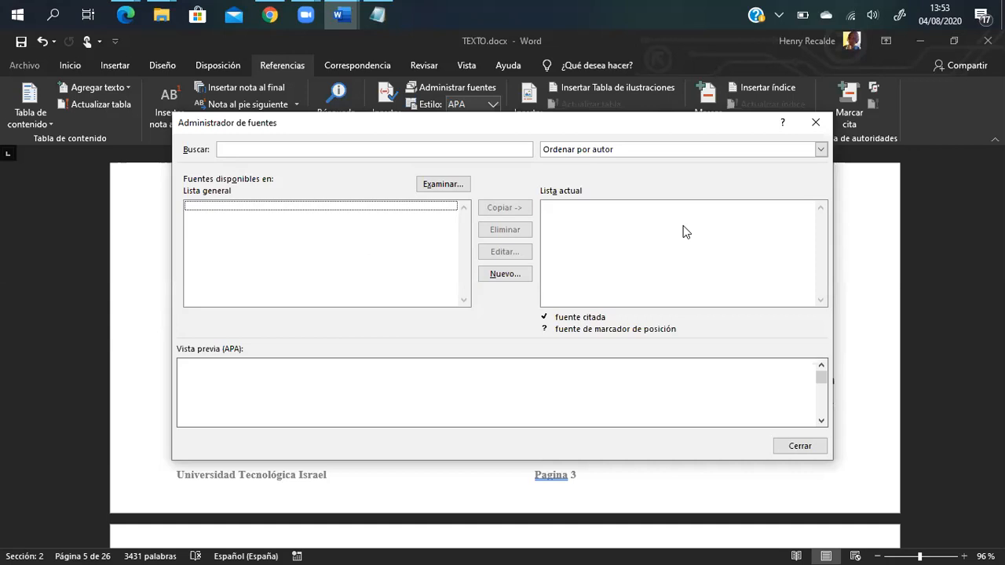
pyautogui.click(500, 275)
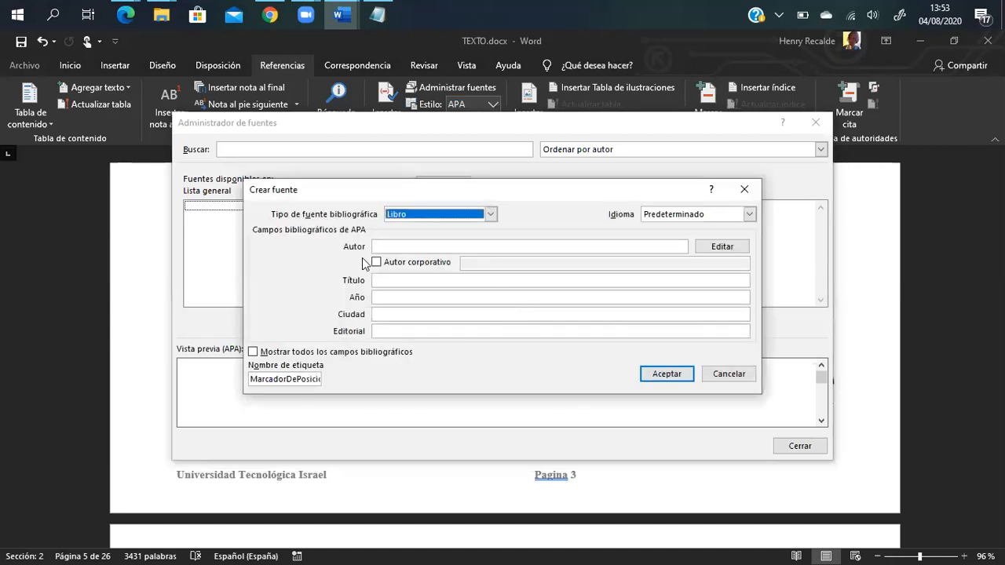
pyautogui.click(398, 246)
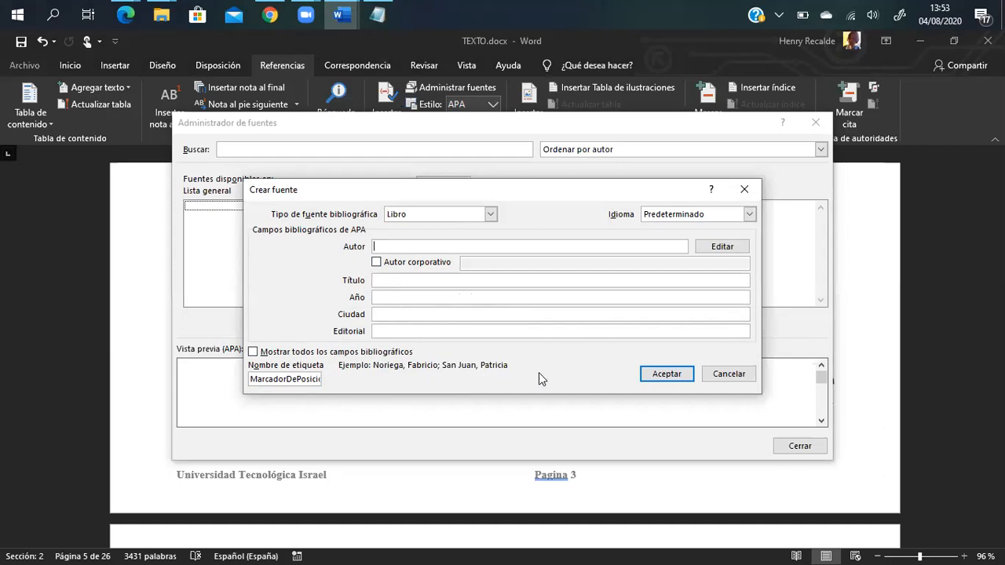
pyautogui.click(390, 281)
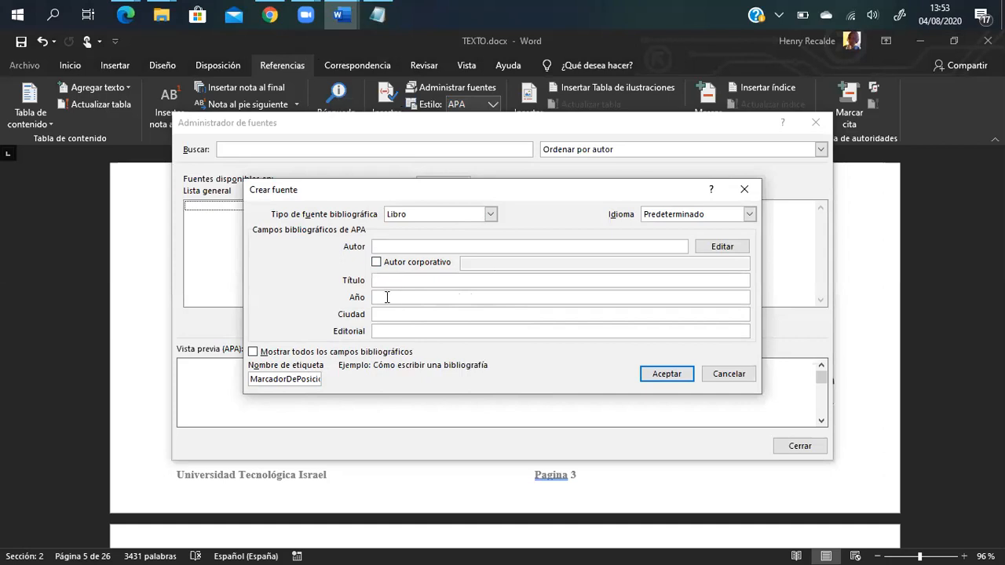
pyautogui.click(387, 297)
pyautogui.click(393, 314)
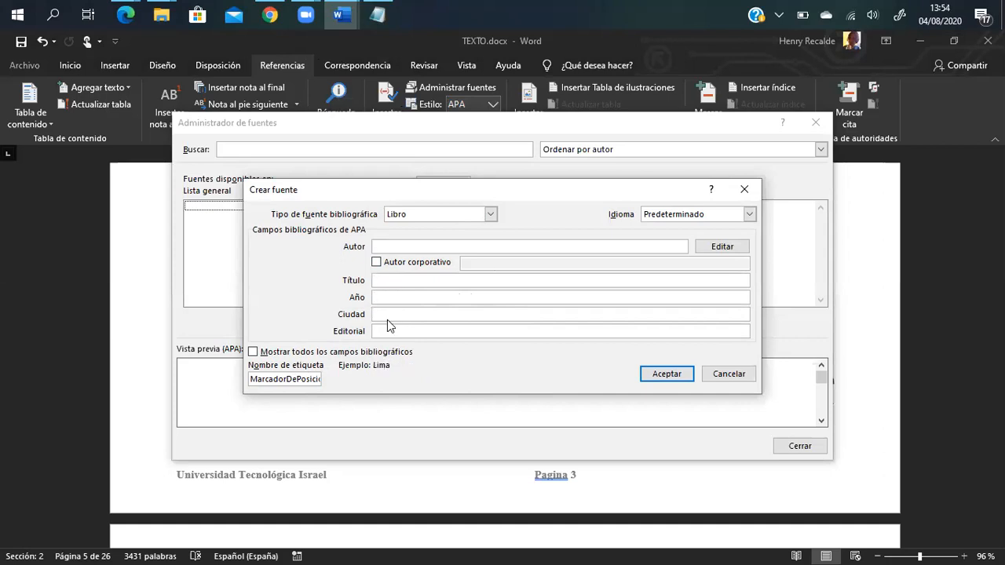
pyautogui.click(390, 331)
pyautogui.click(394, 246)
# Copy both authors' names from the catalog data in the Redes de computadoras PDF into the new source's Autor field
pyautogui.click(270, 14)
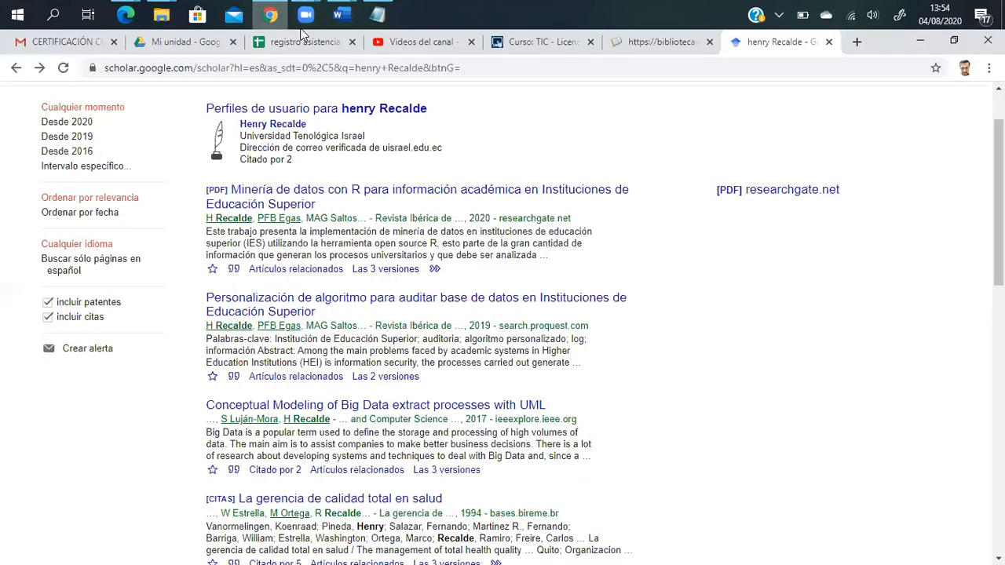
pyautogui.click(658, 42)
pyautogui.scroll(-4, 448, 341)
pyautogui.scroll(-10, 448, 380)
pyautogui.scroll(3, 447, 380)
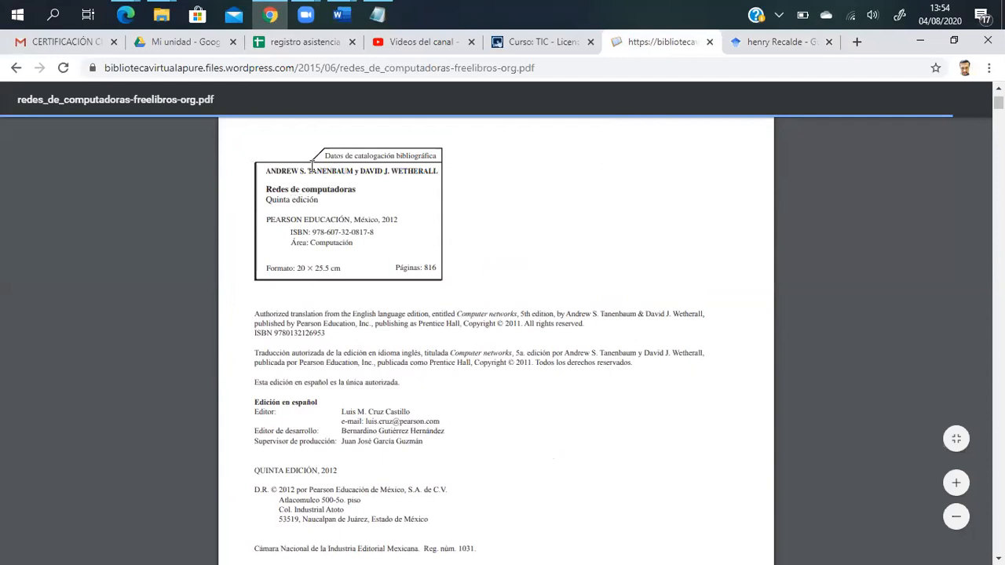
pyautogui.moveTo(268, 172); pyautogui.dragTo(439, 171)
pyautogui.hotkey('ctrl', 'c')
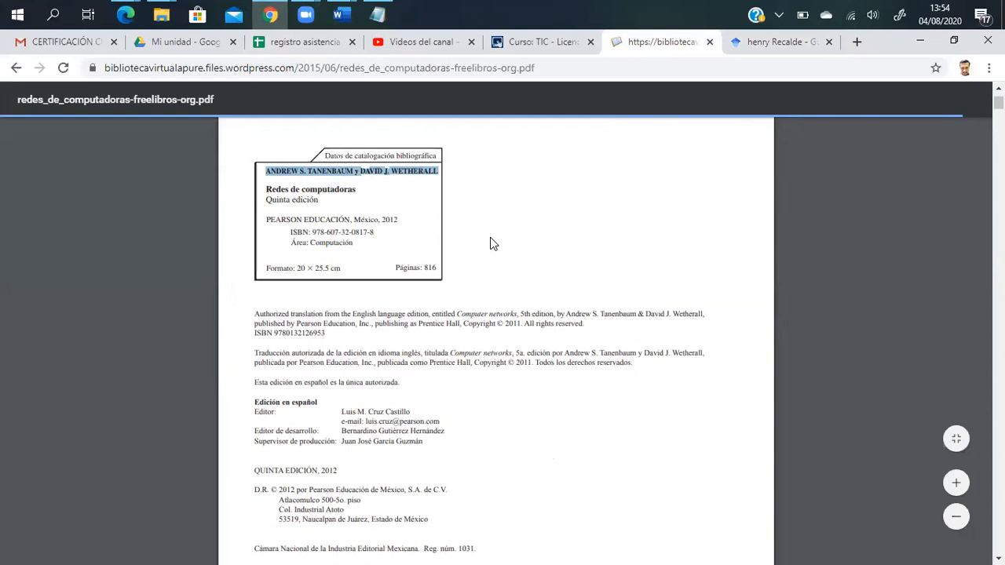
pyautogui.hotkey('alt', 'Tab')
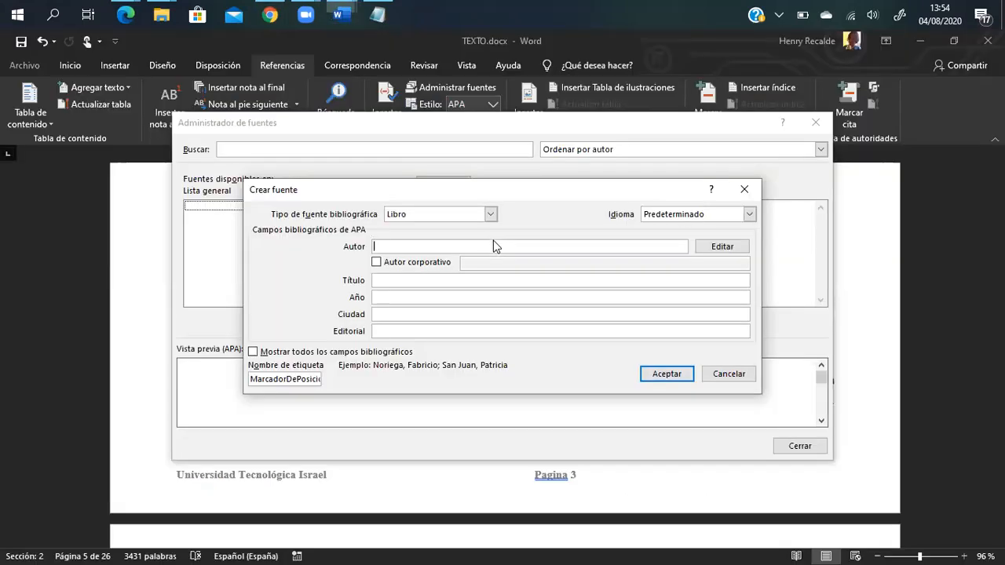
pyautogui.hotkey('ctrl', 'v')
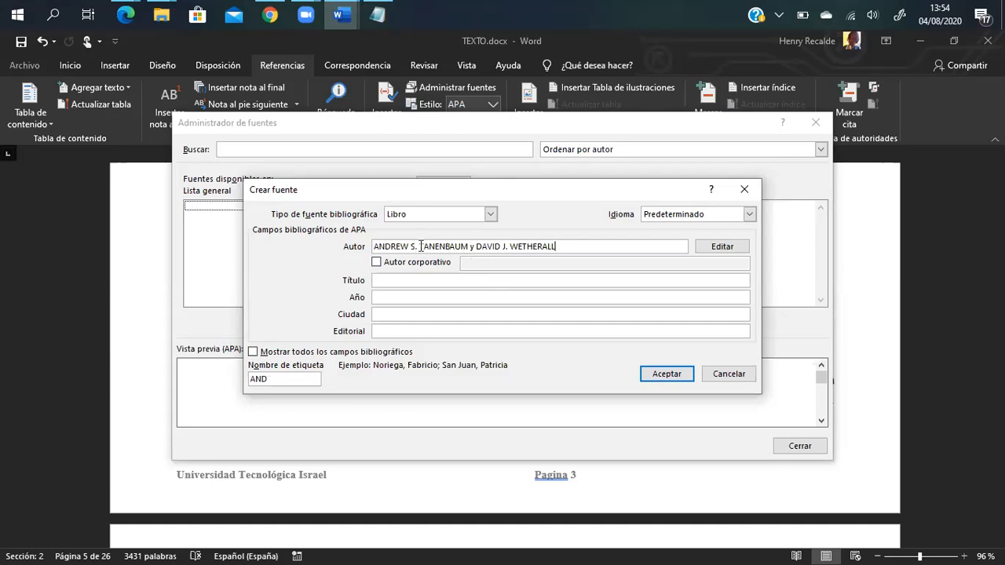
# Move the first author's surname ahead of the given name in the Autor field, followed by a comma
pyautogui.moveTo(421, 246); pyautogui.dragTo(468, 246)
pyautogui.hotkey('ctrl', 'c')
pyautogui.press('BackSpace')
pyautogui.press('BackSpace')
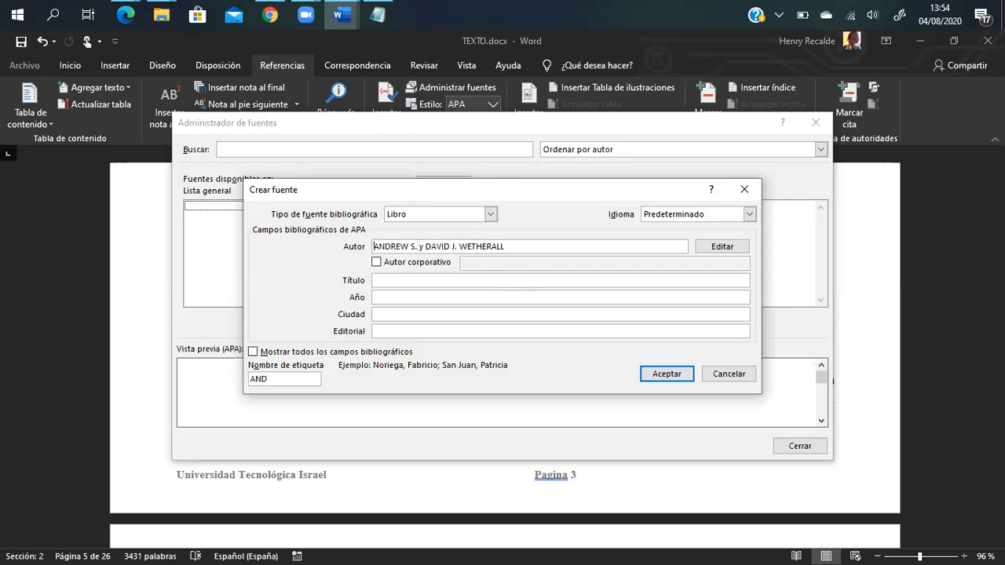
pyautogui.hotkey('ctrl', 'v')
pyautogui.write(',')
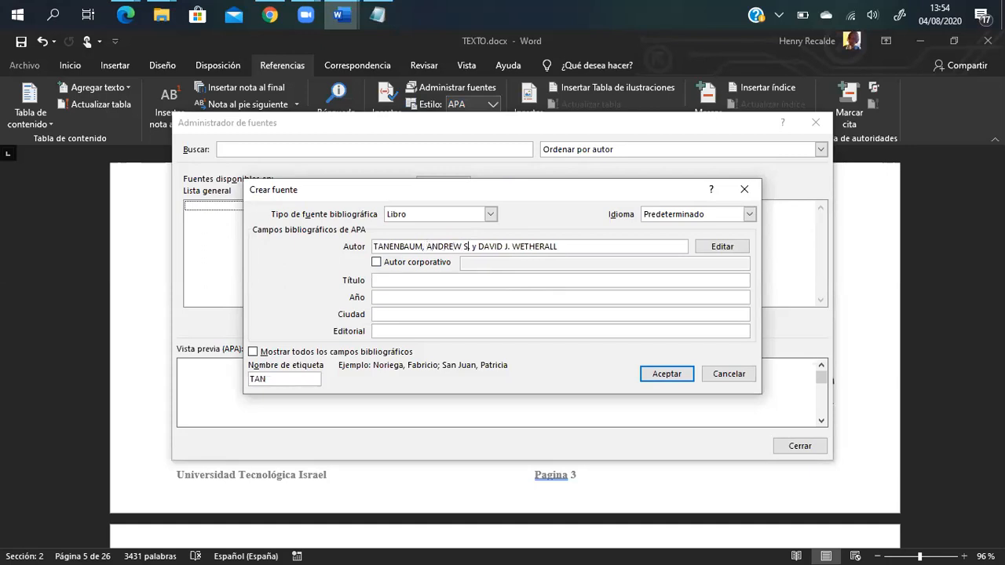
# Replace the "y" between the authors with a semicolon and reorder the second author as surname, comma, given name and initial
pyautogui.press('BackSpace')
pyautogui.press('BackSpace')
pyautogui.write(';')
pyautogui.hotkey('shift', 'Right')
pyautogui.hotkey('shift', 'Right')
pyautogui.hotkey('shift', 'Right')
pyautogui.hotkey('shift', 'Right')
pyautogui.hotkey('shift', 'Right')
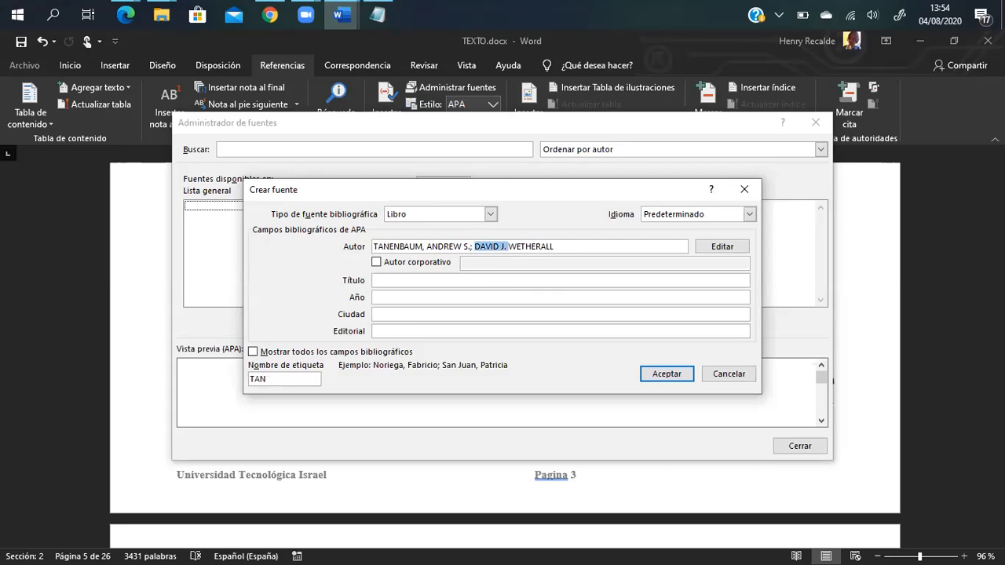
pyautogui.press('BackSpace')
pyautogui.press('Right')
pyautogui.press('Right')
pyautogui.press('Right')
pyautogui.press('Right')
pyautogui.press('Right')
pyautogui.press('Right')
pyautogui.press('Right')
pyautogui.press('Right')
pyautogui.press('Right')
pyautogui.write('DAVID J.')
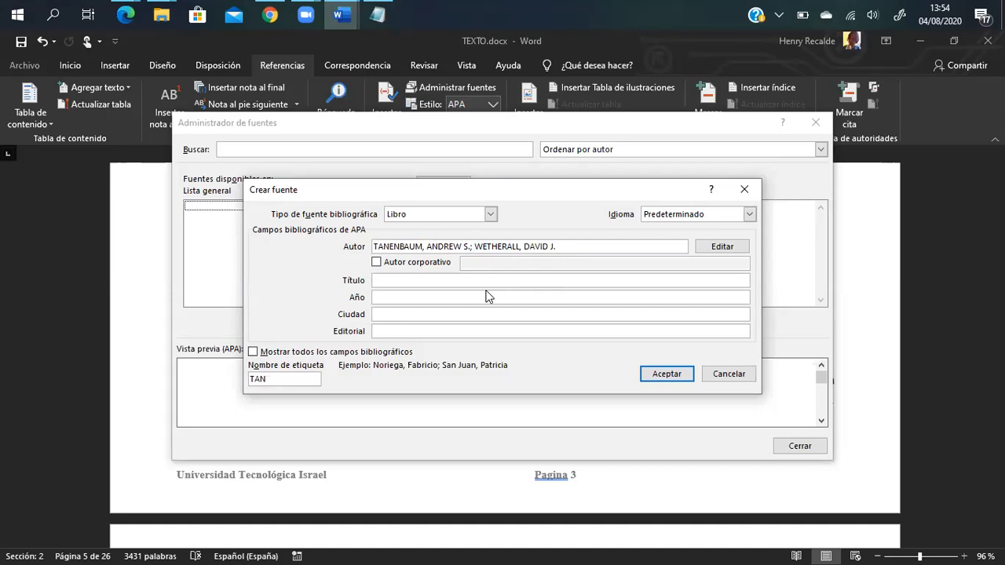
# Copy the title "Redes de computadoras" from the PDF's catalog data into the source's Título field
pyautogui.click(389, 282)
pyautogui.hotkey('alt', 'Tab')
pyautogui.moveTo(268, 189); pyautogui.dragTo(358, 189)
pyautogui.hotkey('ctrl', 'c')
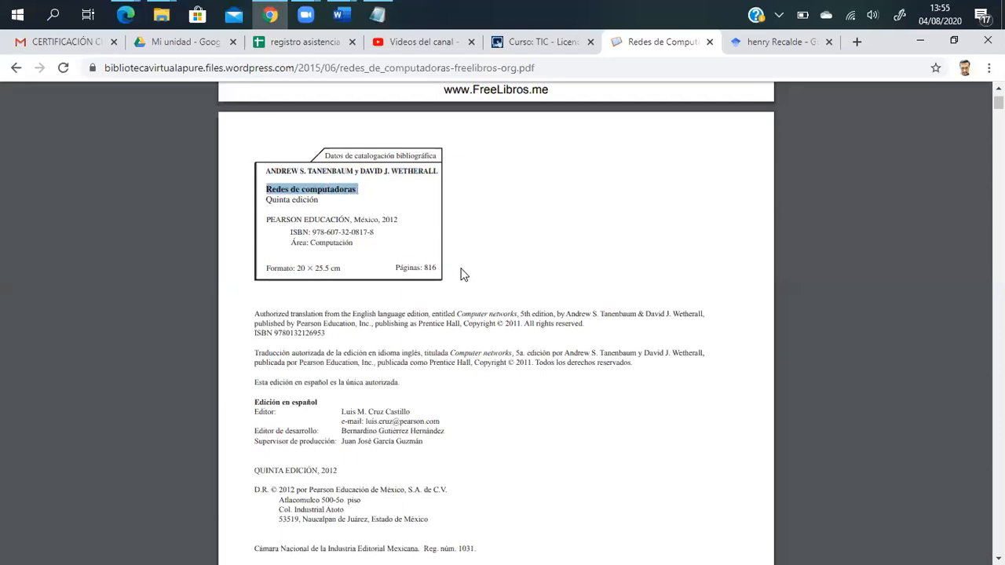
pyautogui.hotkey('alt', 'Tab')
pyautogui.hotkey('ctrl', 'v')
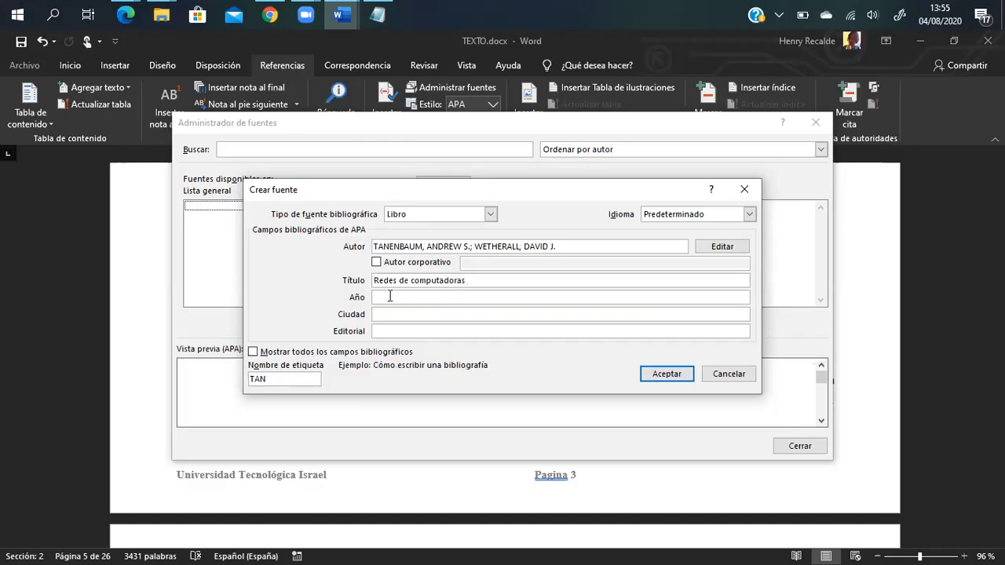
# Check the publication year in the PDF and set the book source's year to 2012
pyautogui.hotkey('alt', 'Tab')
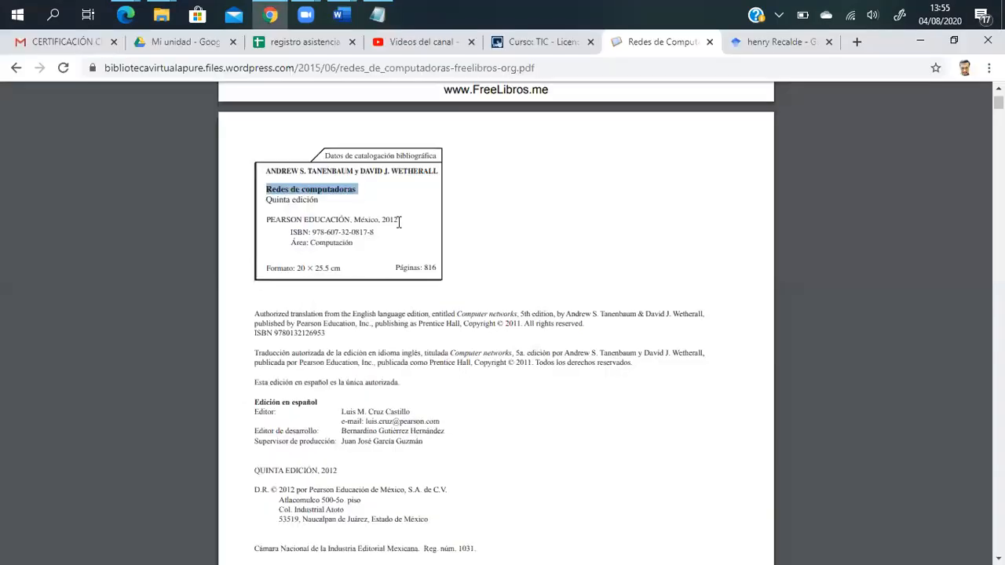
pyautogui.hotkey('alt', 'Tab')
pyautogui.click(399, 302)
pyautogui.write('202')
pyautogui.press('BackSpace')
pyautogui.write('12')
pyautogui.press('Tab')
# Copy "México" from the PDF's catalog data into the book source's Ciudad field
pyautogui.hotkey('alt', 'Tab')
pyautogui.doubleClick(363, 222)
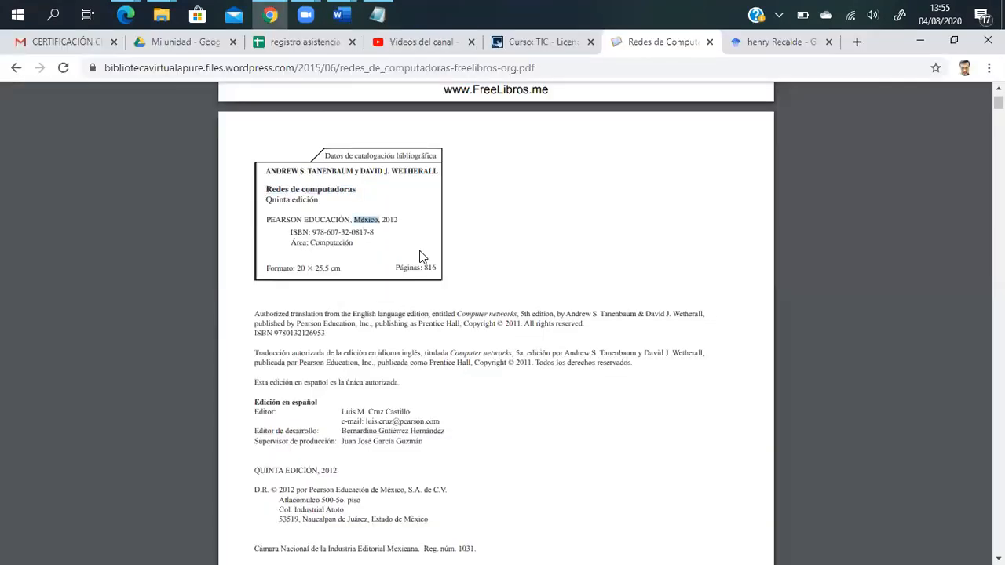
pyautogui.hotkey('alt', 'Tab')
pyautogui.hotkey('ctrl', 'v')
pyautogui.press('Tab')
# Copy "PEARSON EDUCACIÓN" from the PDF as the publisher, without the trailing comma, and save the book source
pyautogui.hotkey('alt', 'Tab')
pyautogui.moveTo(266, 220); pyautogui.dragTo(355, 223)
pyautogui.hotkey('ctrl', 'c')
pyautogui.hotkey('alt', 'Tab')
pyautogui.hotkey('ctrl', 'v')
pyautogui.press('BackSpace')
pyautogui.press('BackSpace')
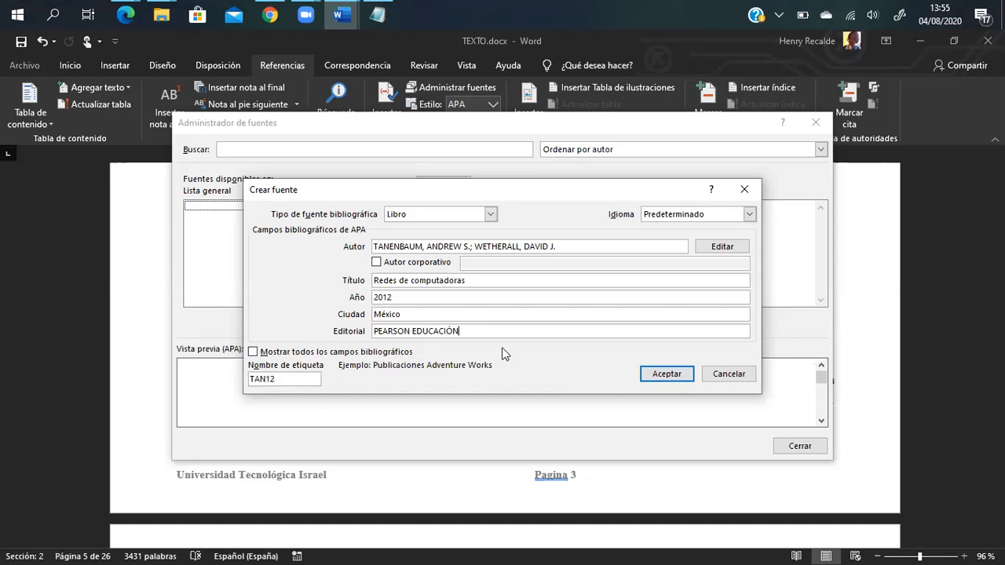
pyautogui.click(649, 377)
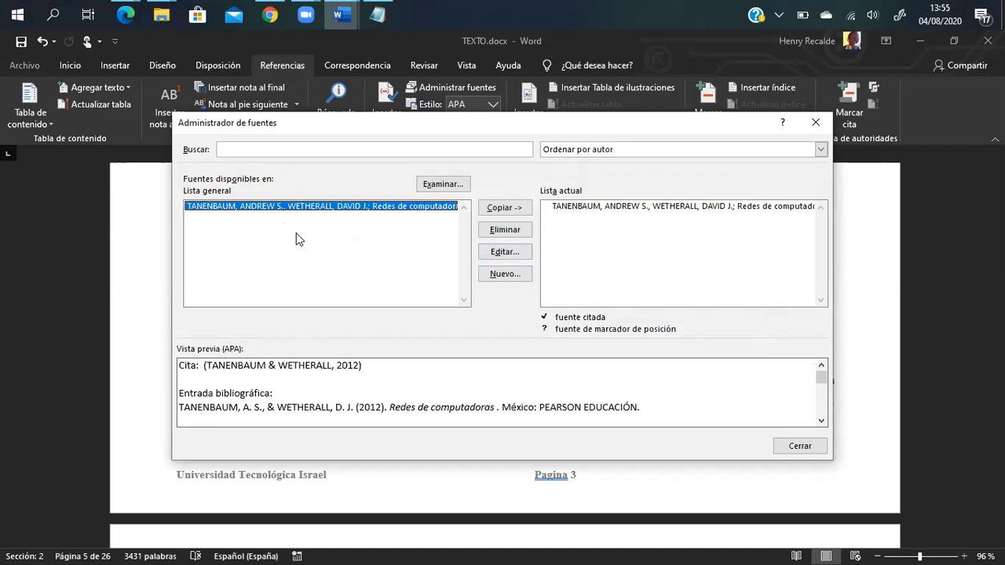
# Remove the book source from the document's current list and copy it back from the general list
pyautogui.click(647, 206)
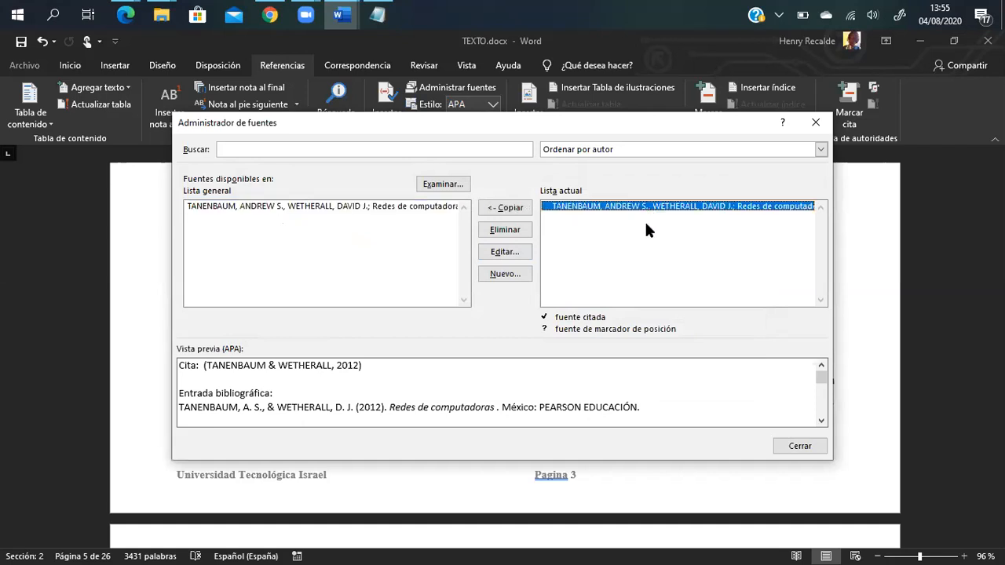
pyautogui.click(504, 229)
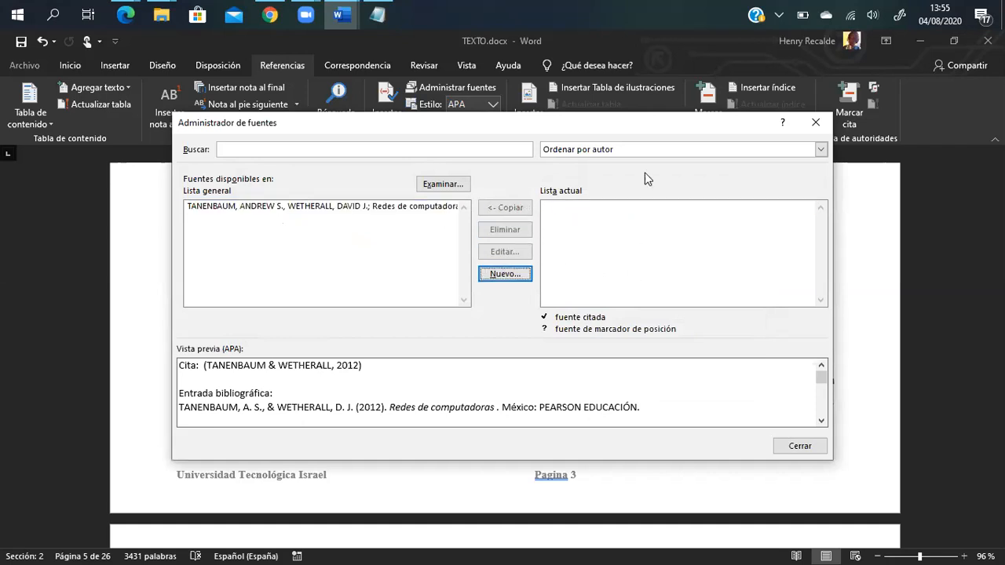
pyautogui.click(444, 209)
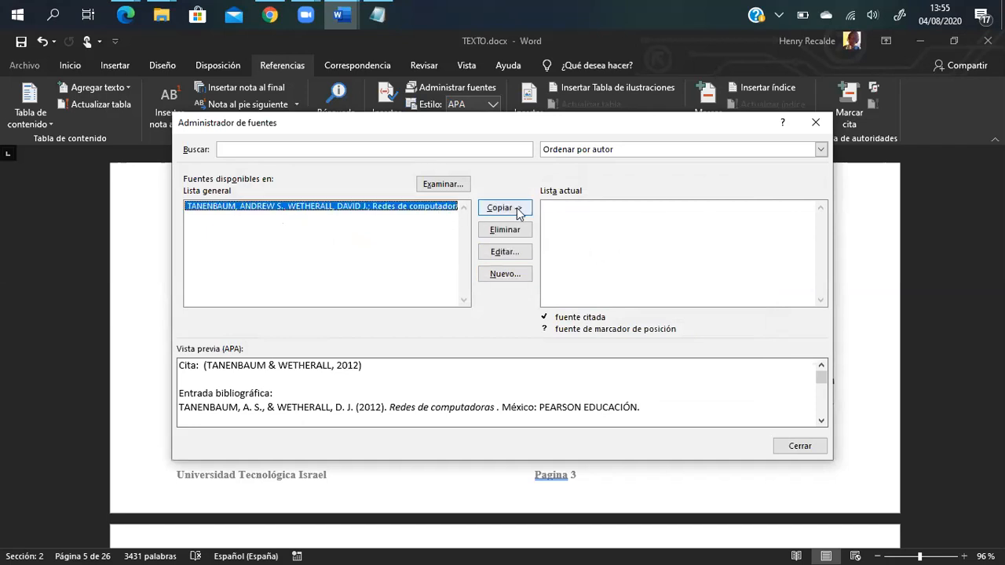
pyautogui.click(505, 207)
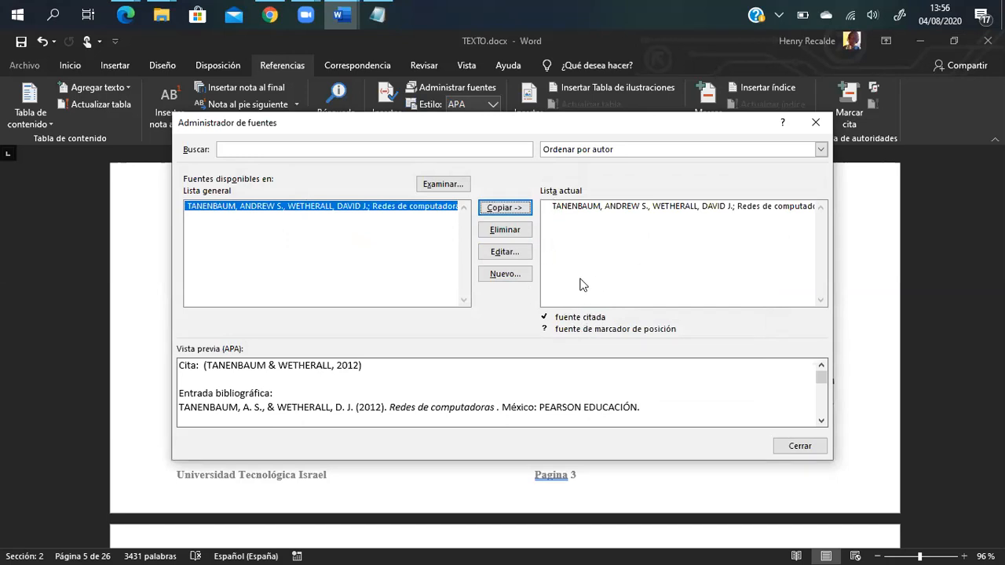
# Create another bibliographic source, look through the available source types, and set its type to Artículo de revista
pyautogui.click(509, 277)
pyautogui.hotkey('alt', 'Tab')
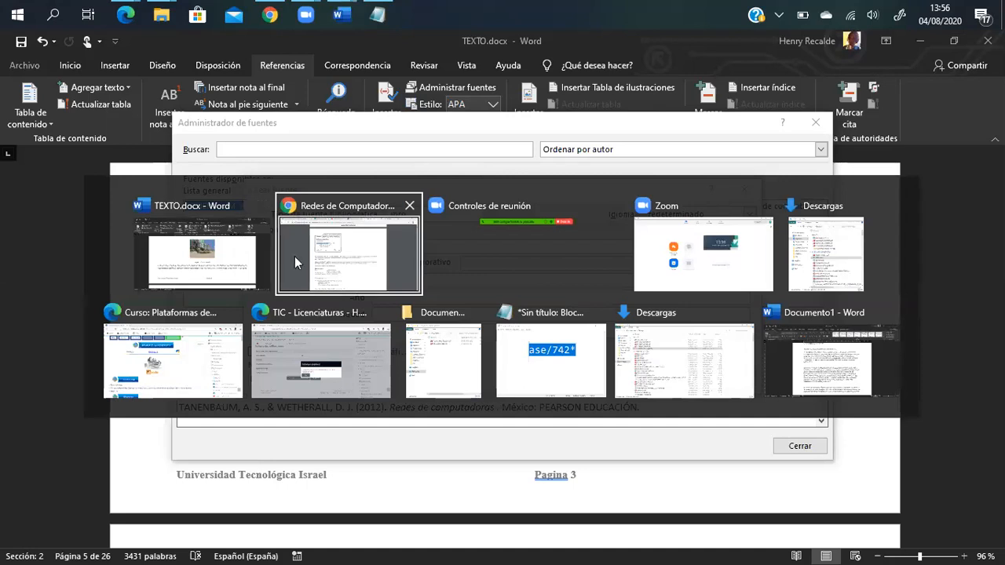
pyautogui.click(268, 256)
pyautogui.click(491, 214)
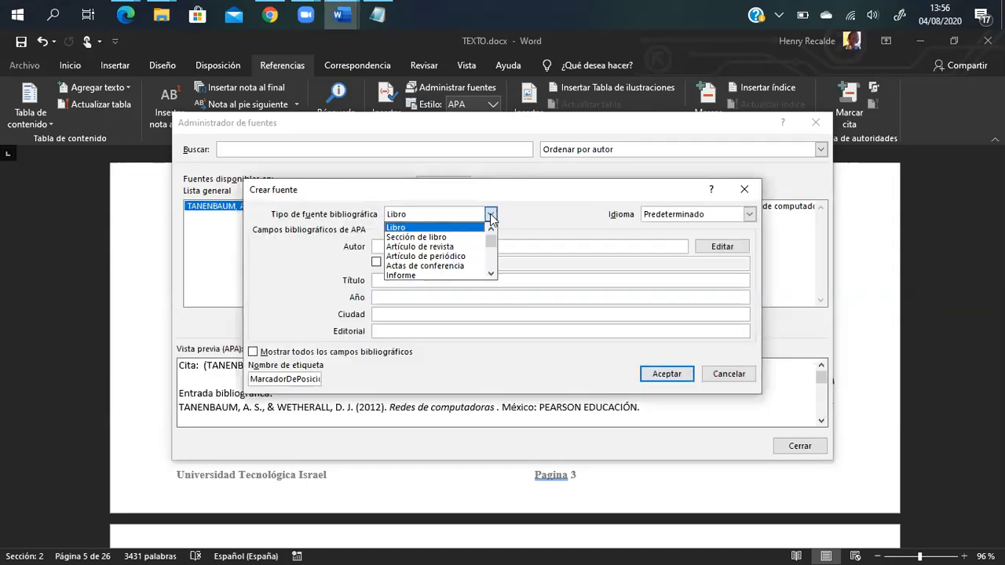
pyautogui.scroll(-2, 428, 270)
pyautogui.scroll(-1, 448, 271)
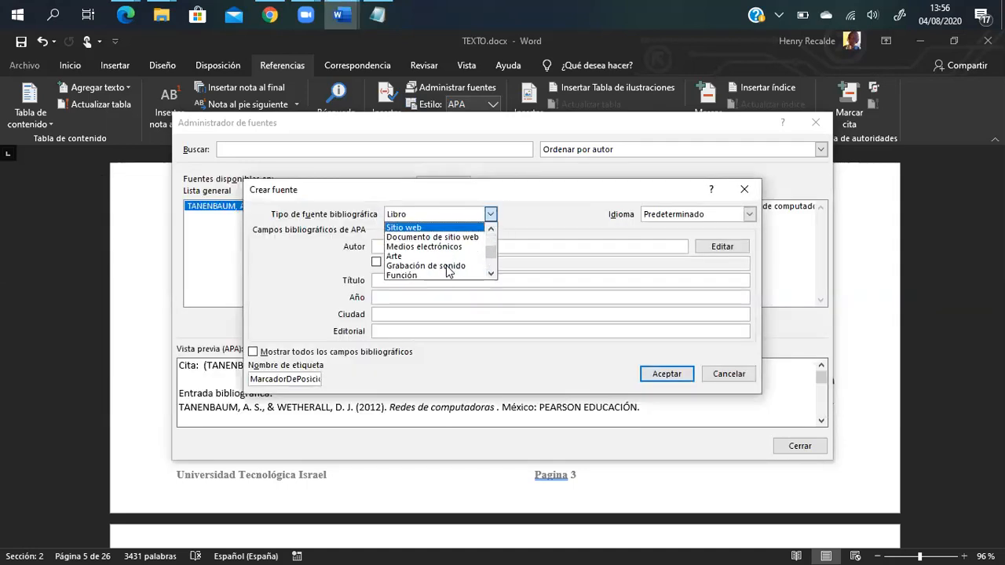
pyautogui.scroll(-5, 447, 271)
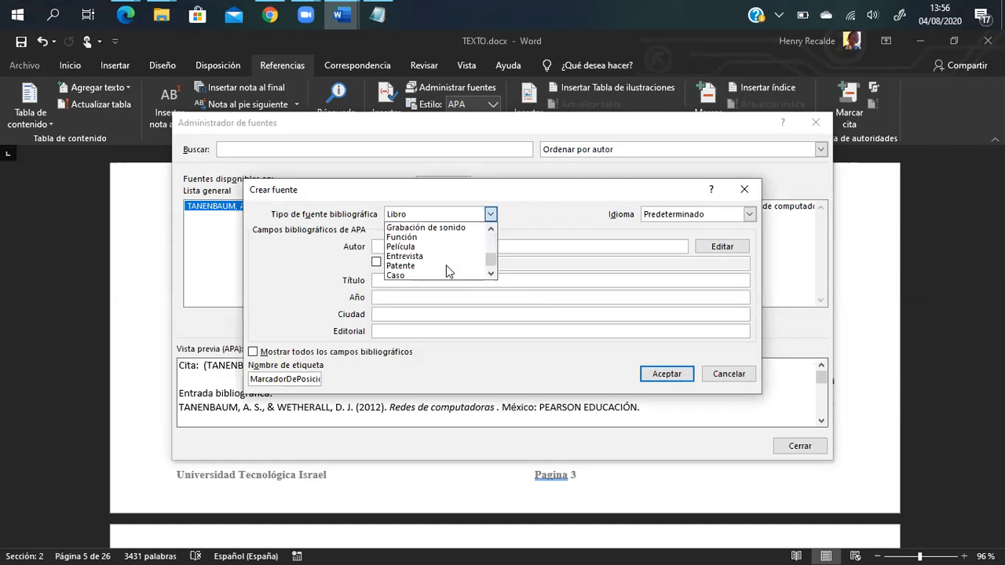
pyautogui.scroll(10, 446, 265)
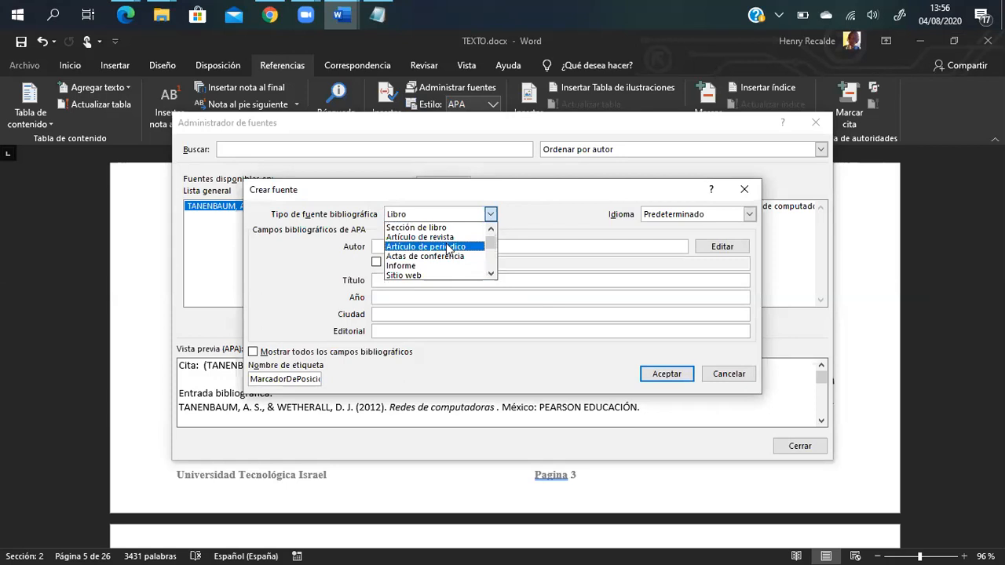
pyautogui.click(446, 237)
# Set the source type to Artículo de revista and consult the authors in the "Minería de datos con R" article PDF from the Google Scholar results
pyautogui.click(438, 246)
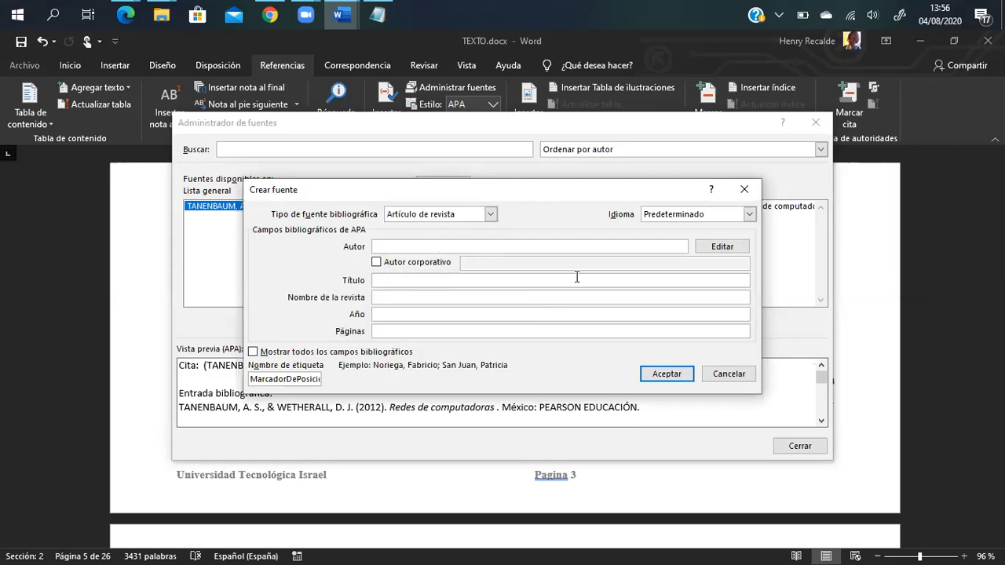
pyautogui.hotkey('alt', 'Tab')
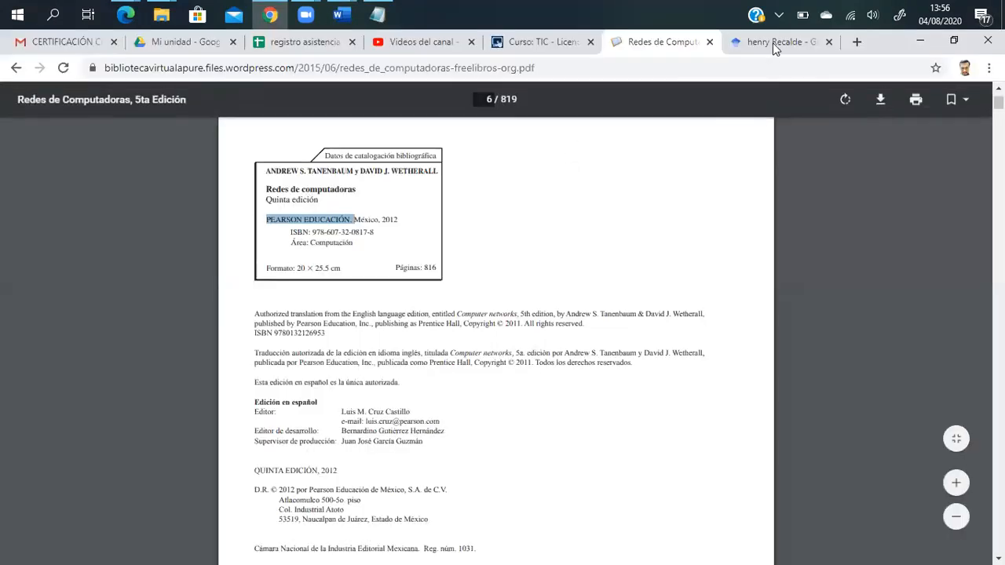
pyautogui.click(772, 43)
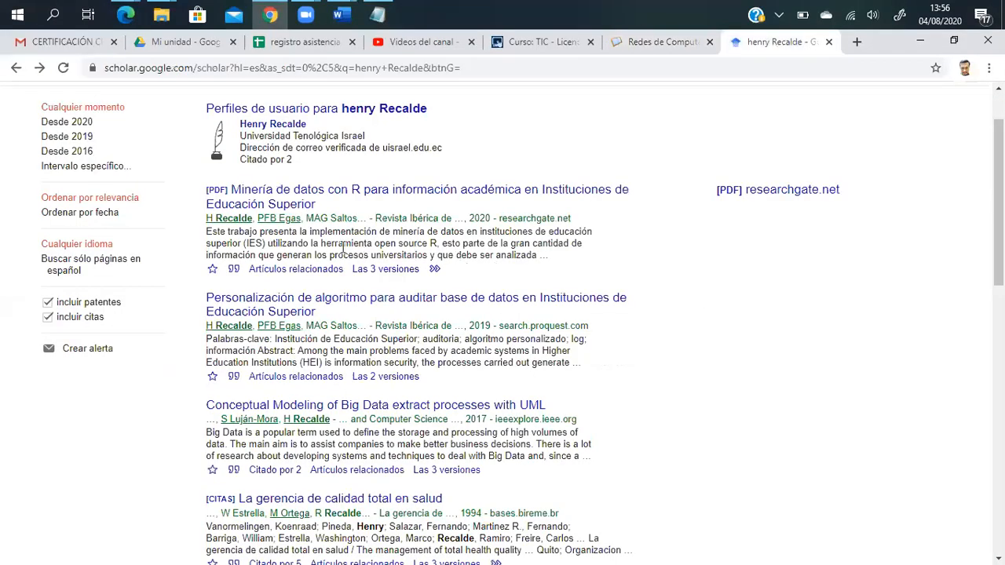
pyautogui.click(314, 194)
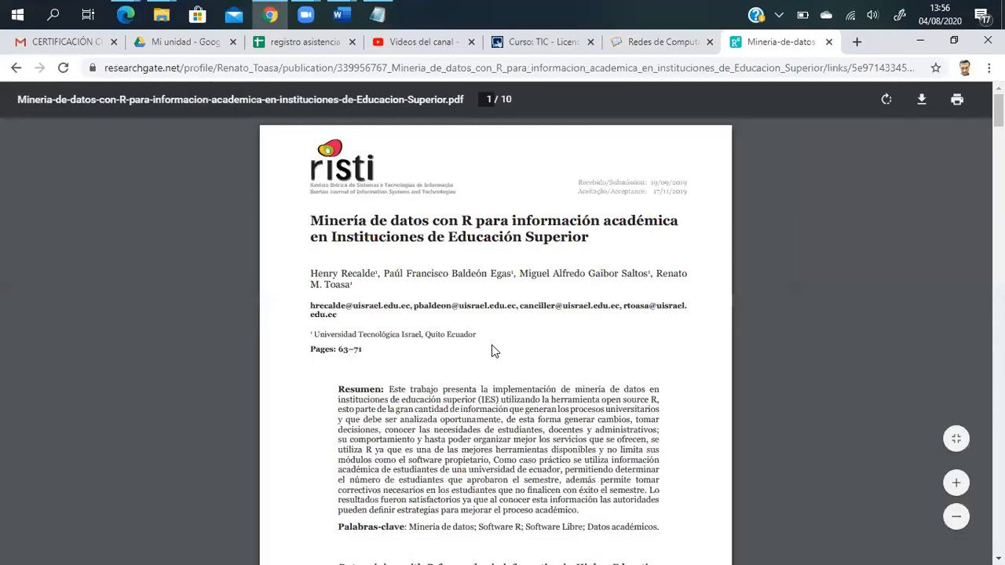
pyautogui.scroll(-3, 494, 350)
pyautogui.scroll(2, 430, 351)
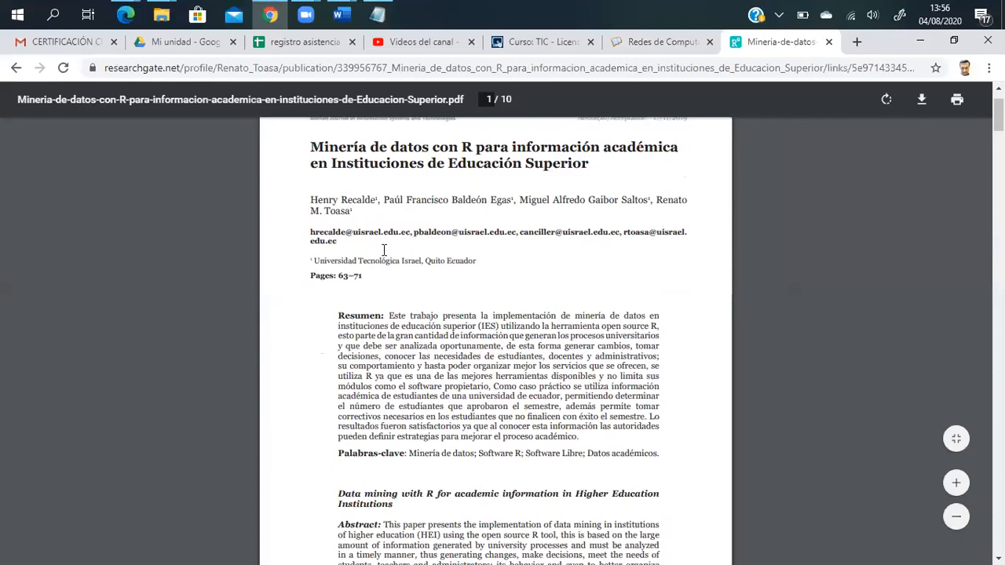
pyautogui.moveTo(311, 199); pyautogui.dragTo(353, 211)
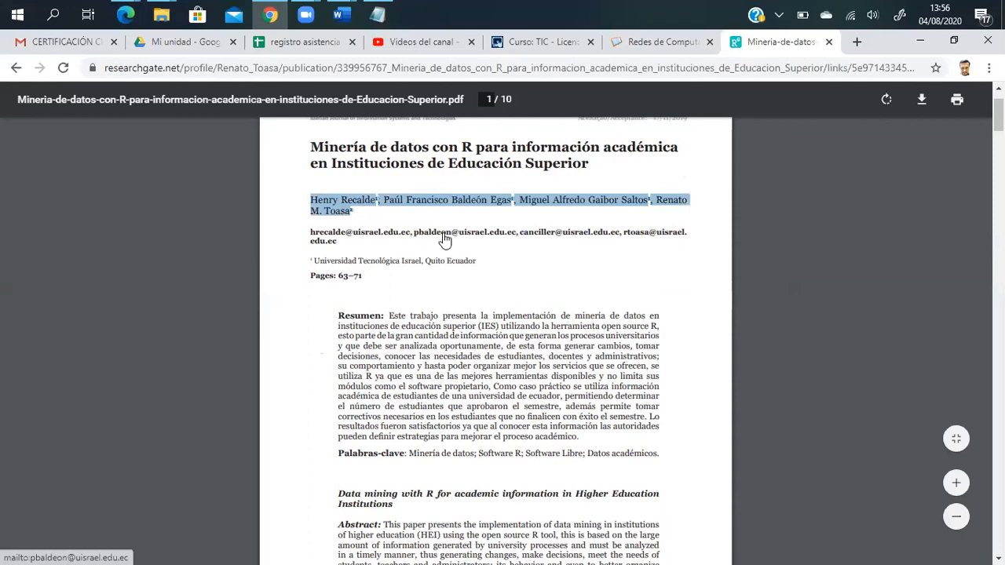
pyautogui.hotkey('alt', 'Tab')
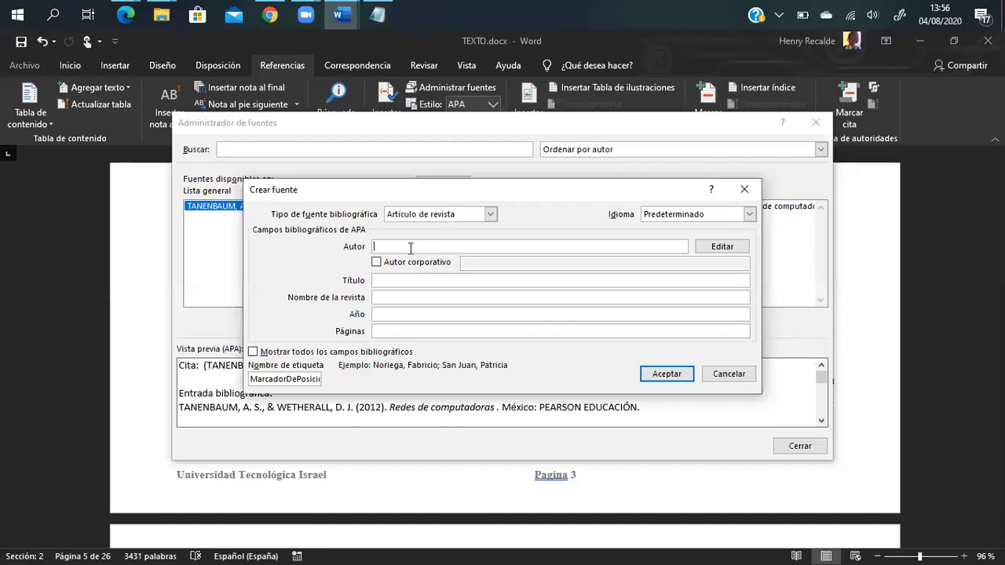
pyautogui.write('Henry Recalde')
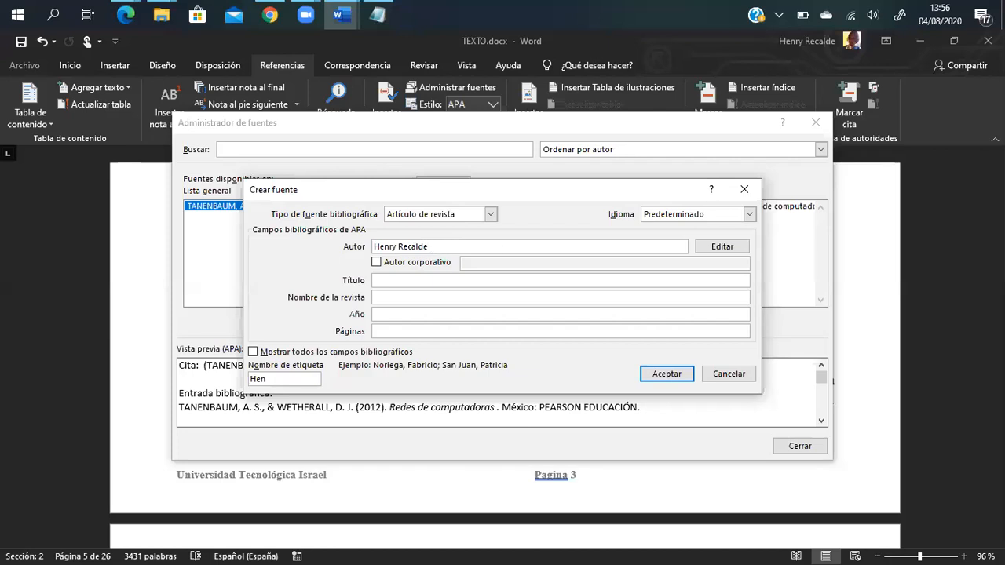
pyautogui.press('BackSpace')
pyautogui.press('BackSpace')
pyautogui.press('BackSpace')
pyautogui.press('BackSpace')
pyautogui.press('BackSpace')
pyautogui.press('BackSpace')
pyautogui.press('BackSpace')
pyautogui.press('BackSpace')
pyautogui.press('BackSpace')
pyautogui.press('BackSpace')
pyautogui.press('BackSpace')
pyautogui.press('BackSpace')
# Enter the article's four authors in the Autor field, surname first, following the author line of the PDF
pyautogui.write('Recalde, Henry')
pyautogui.hotkey('alt', 'Tab')
pyautogui.click(446, 223)
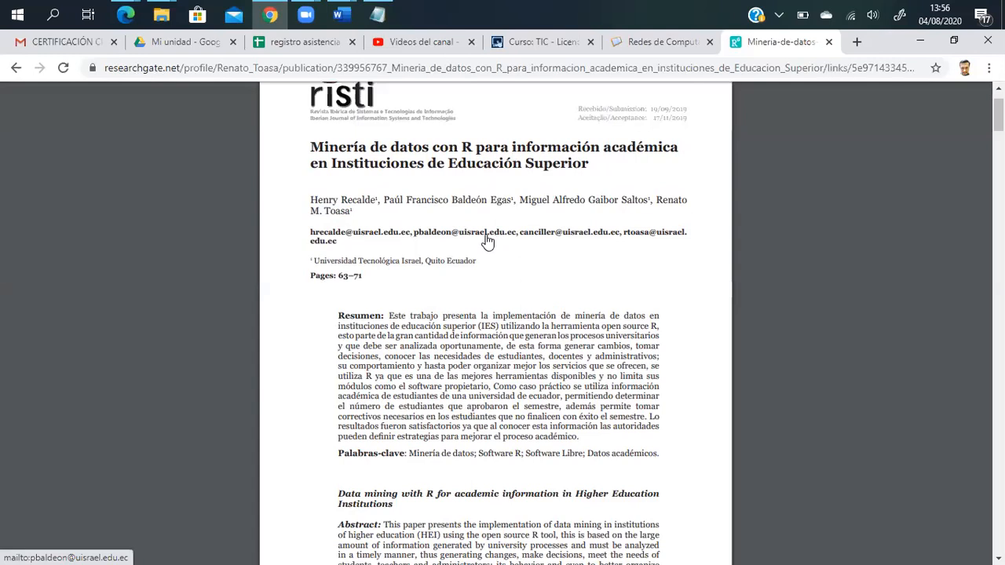
pyautogui.hotkey('alt', 'Tab')
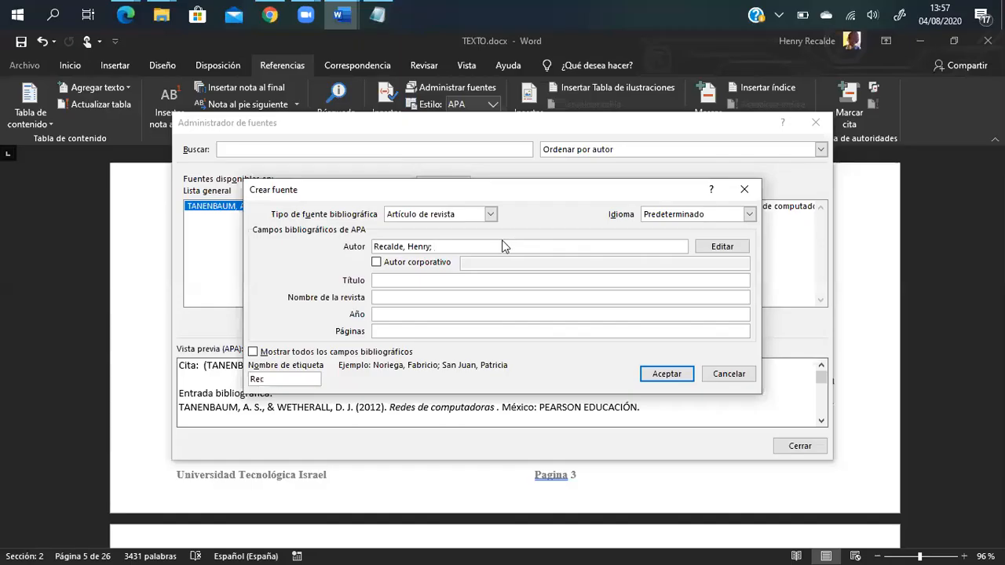
pyautogui.write('Baldeon, Paul,')
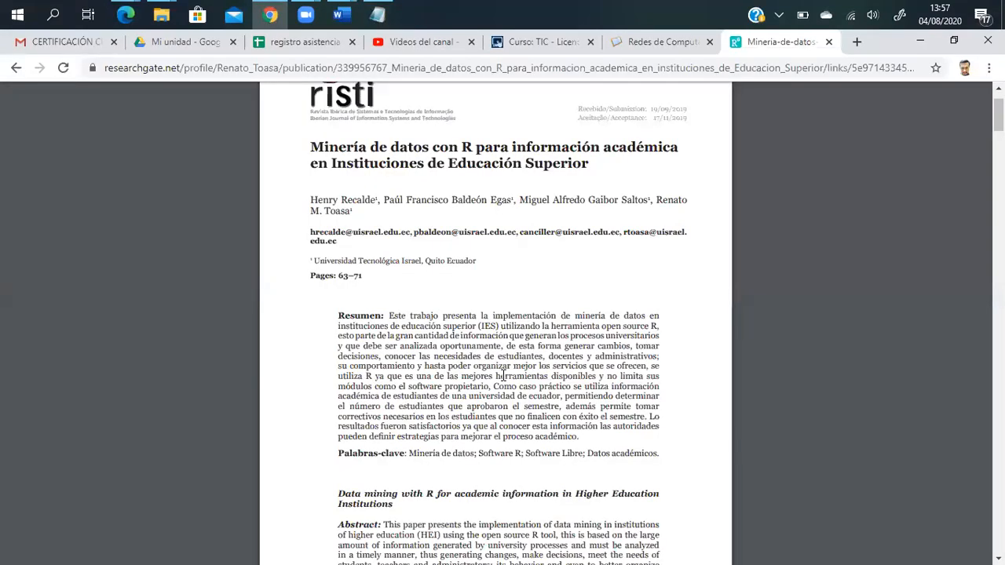
pyautogui.hotkey('alt', 'Tab')
pyautogui.write('Gaibor, Miguel;')
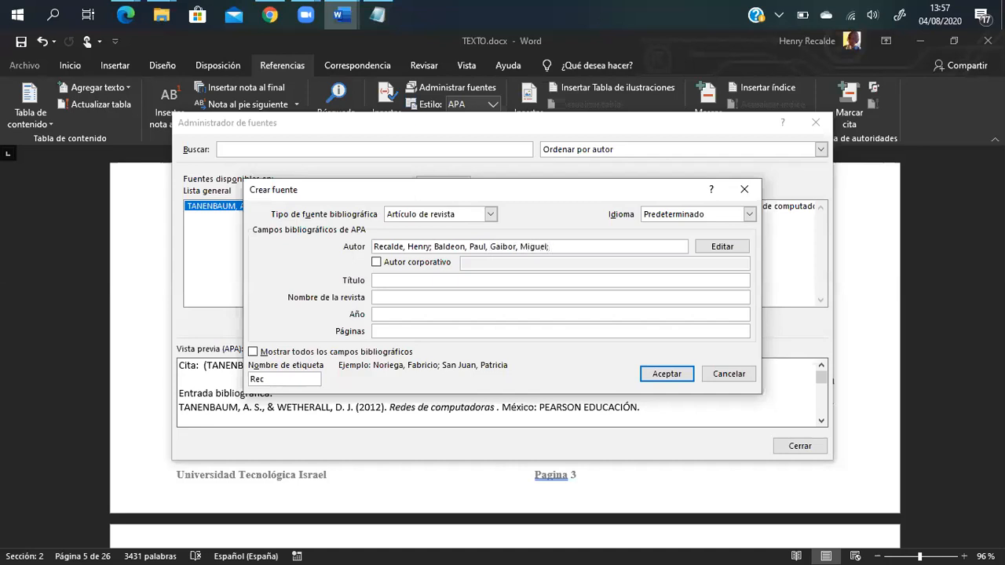
pyautogui.write(' Toasa, Renato')
pyautogui.press('Tab')
# Copy "Minería de datos con R para información académica" from the PDF into the article source's Título field
pyautogui.click(413, 281)
pyautogui.hotkey('alt', 'Tab')
pyautogui.moveTo(311, 144); pyautogui.dragTo(590, 165)
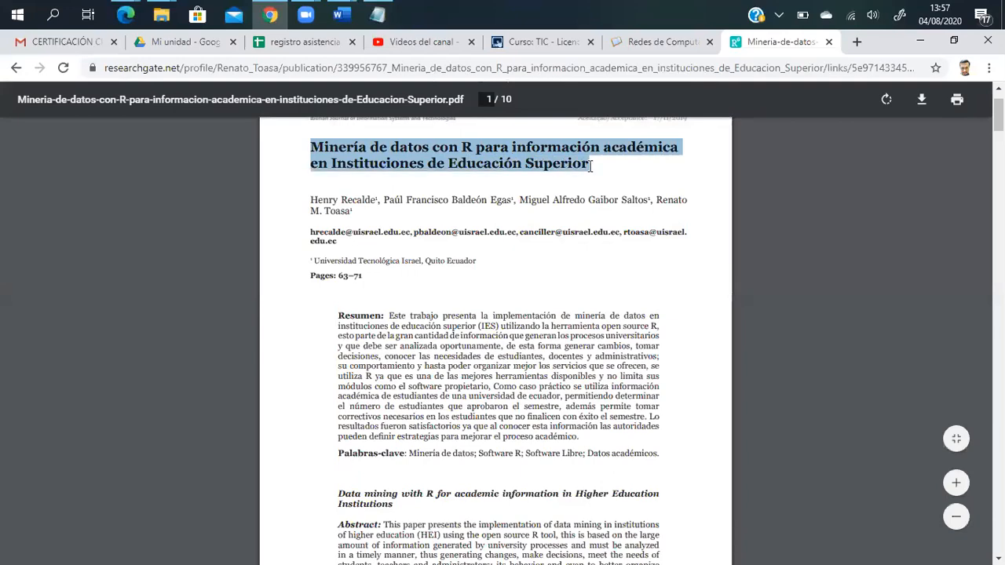
pyautogui.hotkey('alt', 'Tab')
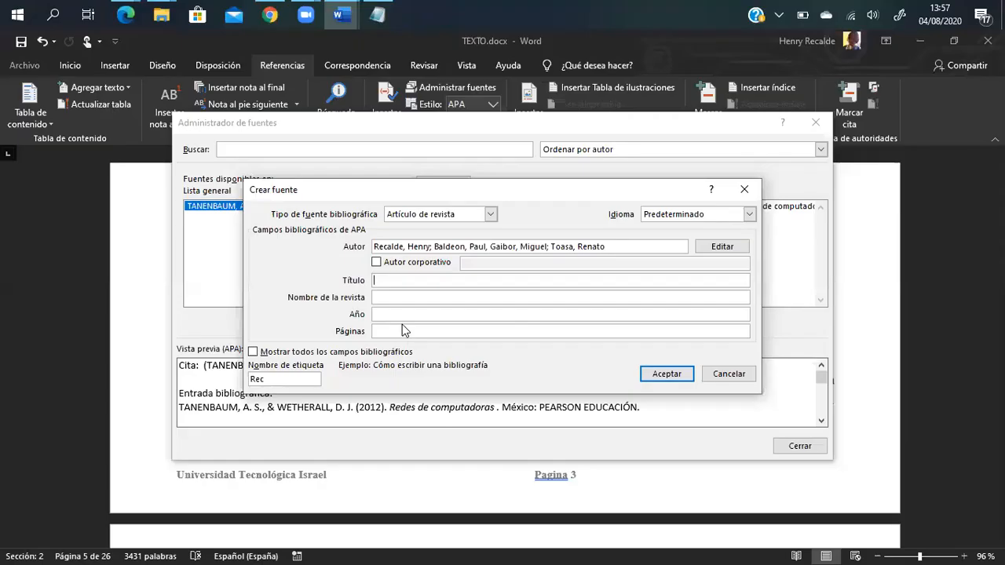
pyautogui.write('Minería de datos con R para información académica')
# Enter RISTI as the journal name and 2019 as the year, consulting the article PDF
pyautogui.click(397, 297)
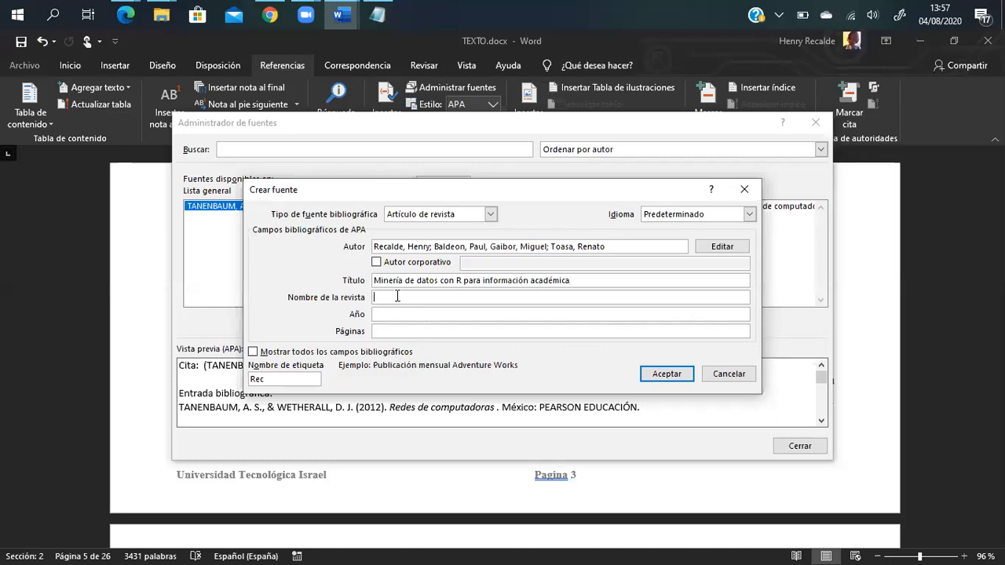
pyautogui.hotkey('alt', 'Tab')
pyautogui.scroll(1, 386, 200)
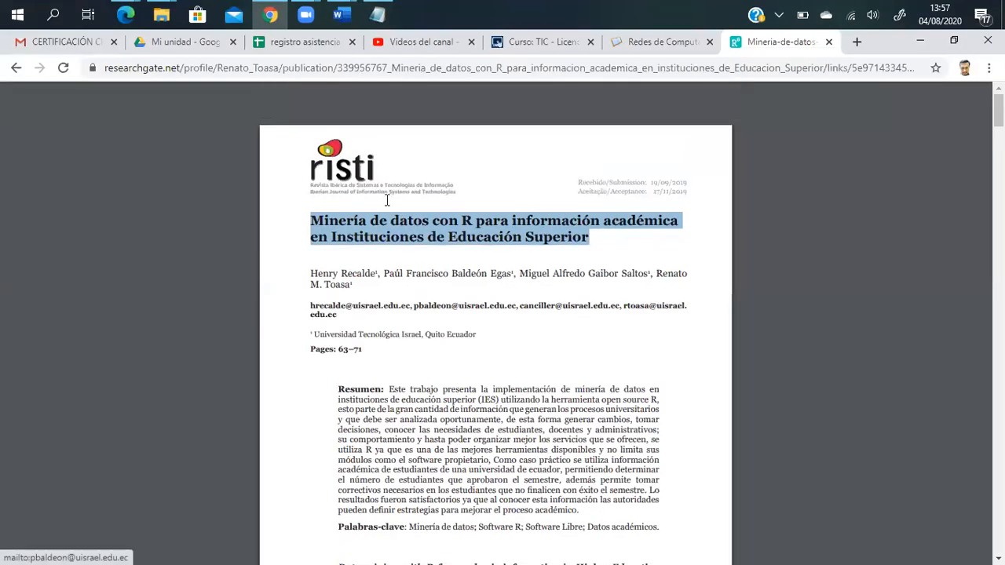
pyautogui.hotkey('alt', 'Tab')
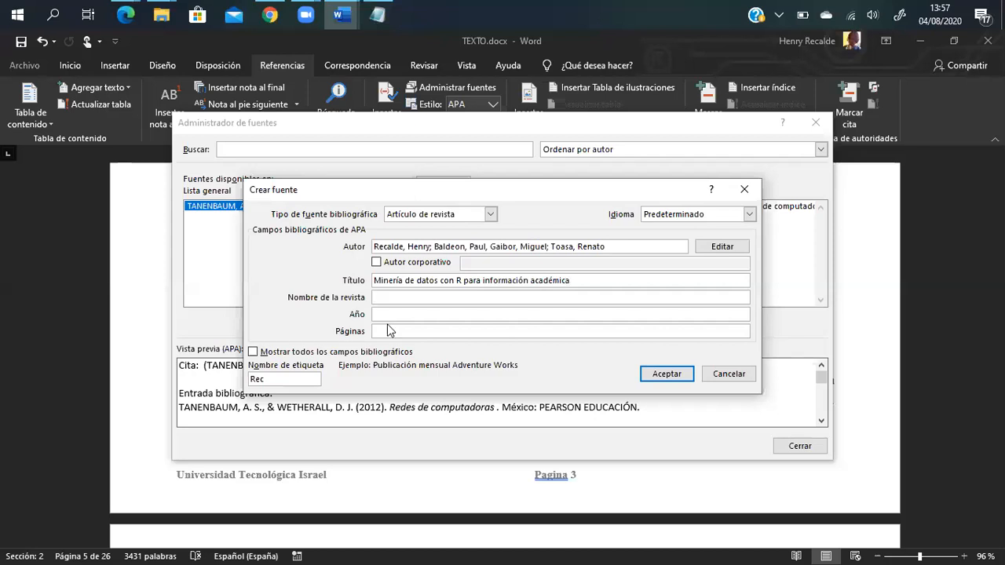
pyautogui.write('RISTI')
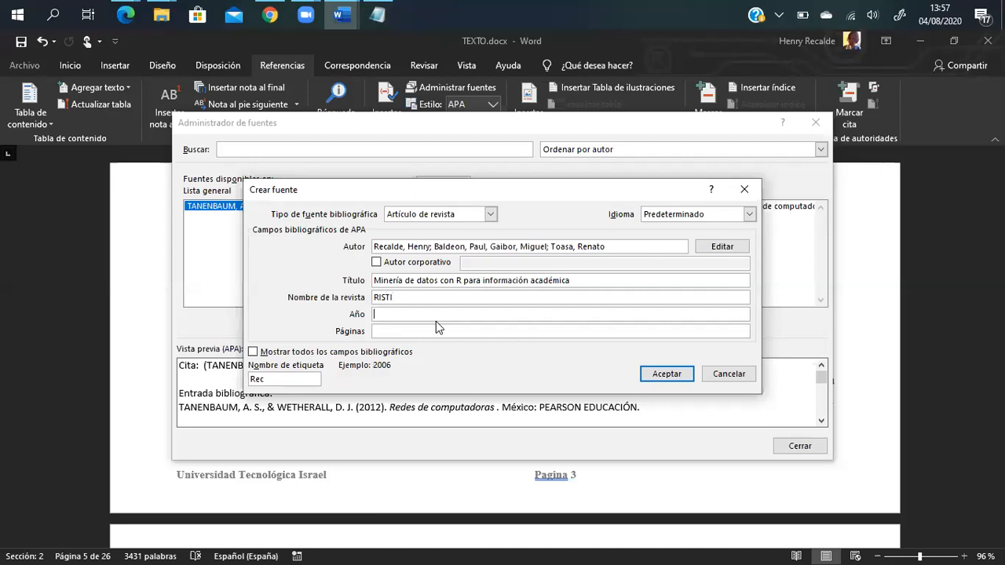
pyautogui.hotkey('alt', 'Tab')
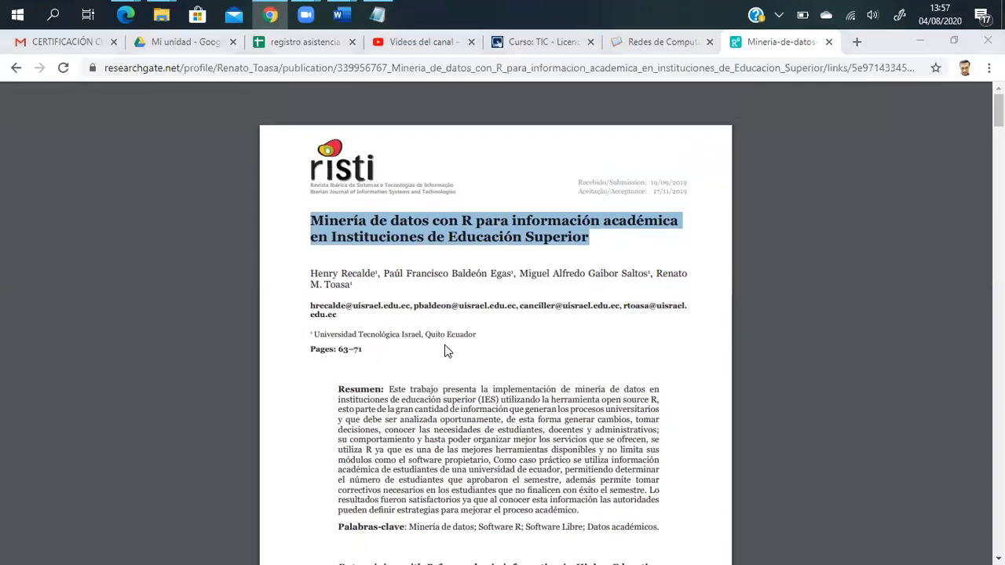
pyautogui.hotkey('alt', 'Tab')
pyautogui.write('2019')
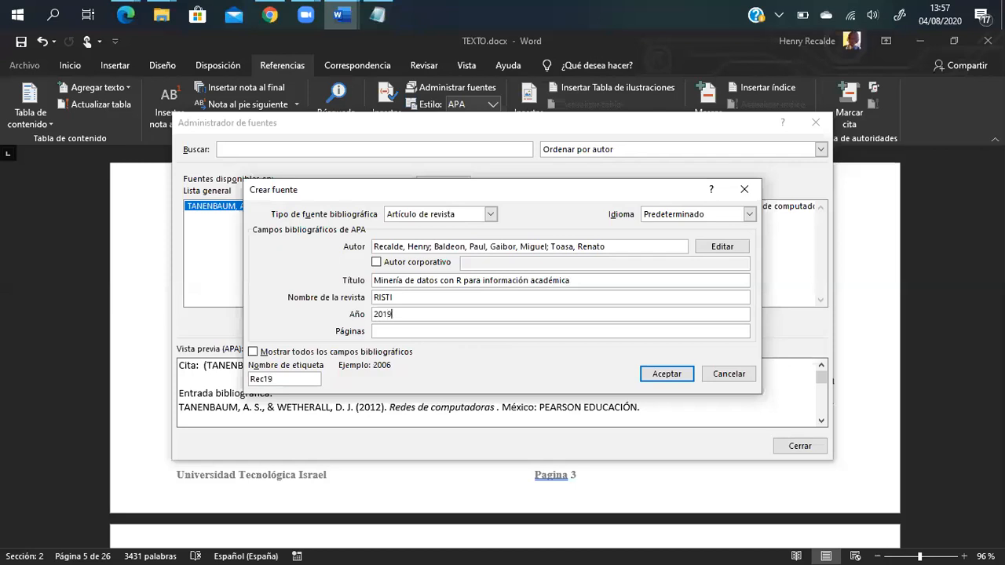
# Set the article's pages to 63-71 as given in the PDF, save the source and close the source manager
pyautogui.hotkey('alt', 'Tab')
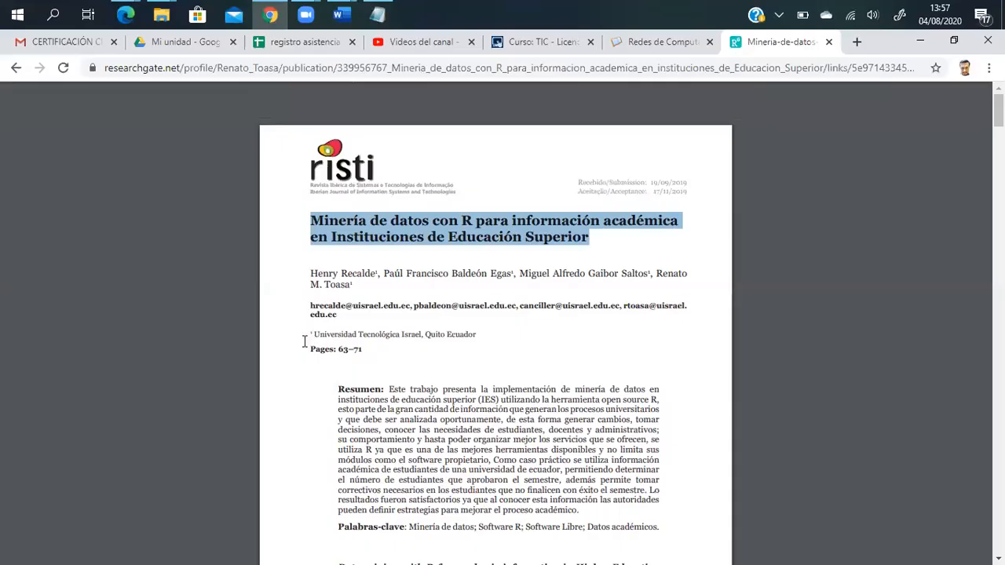
pyautogui.hotkey('alt', 'Tab')
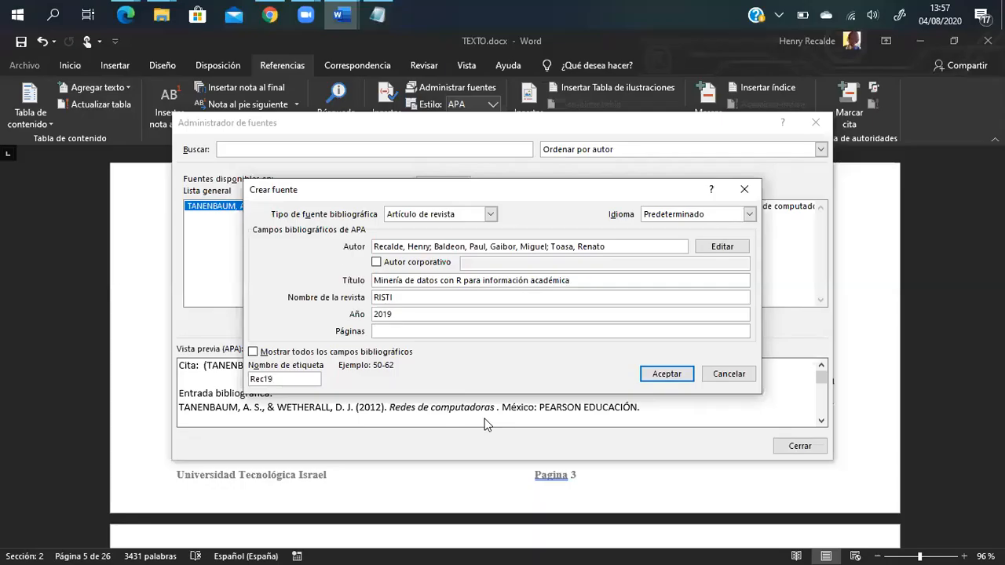
pyautogui.write('63-71')
pyautogui.click(664, 374)
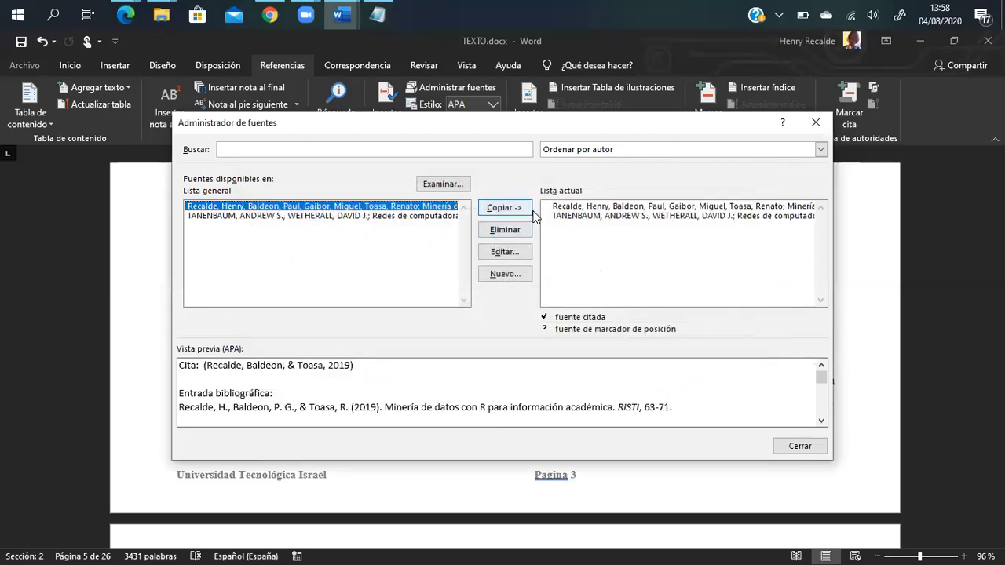
pyautogui.click(816, 124)
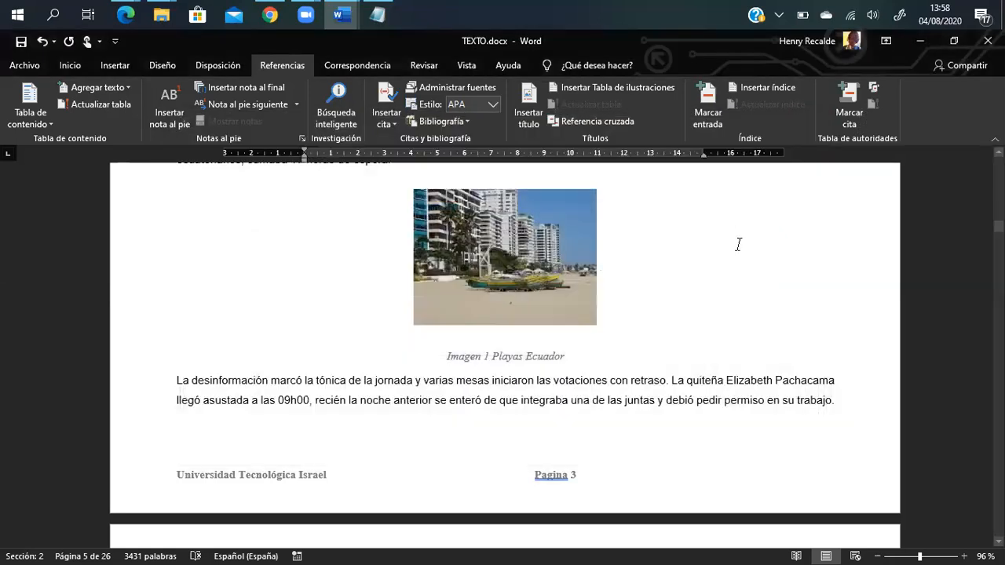
# Insert a citation of the 2019 data mining article after the paragraph ending "correr a sus trabajos." on page 2
pyautogui.scroll(15, 640, 360)
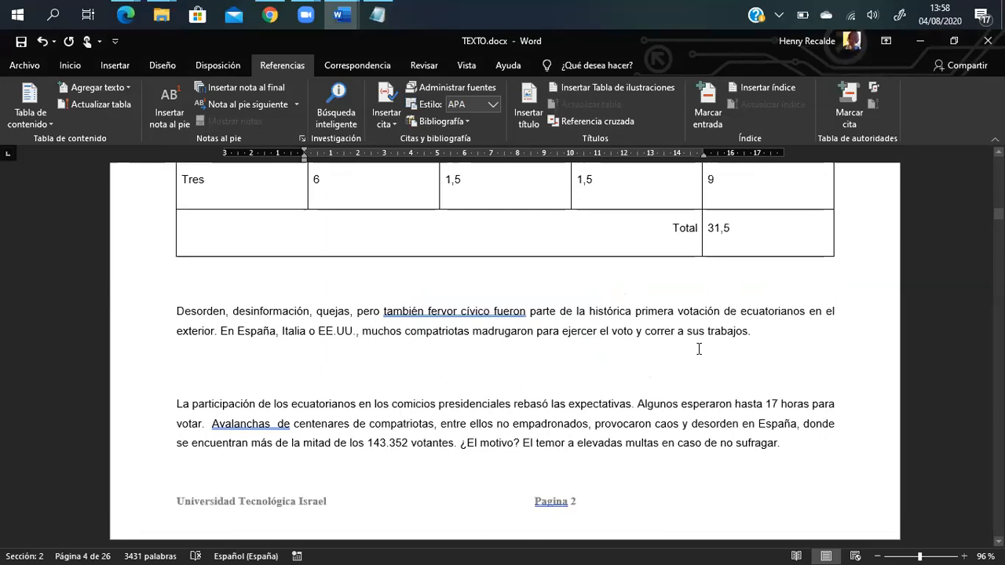
pyautogui.click(753, 333)
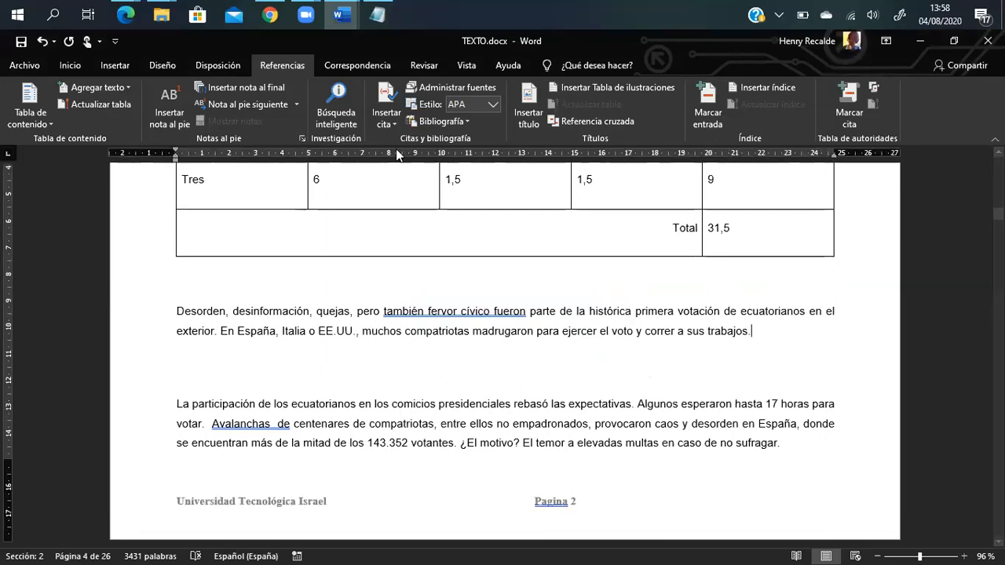
pyautogui.click(388, 119)
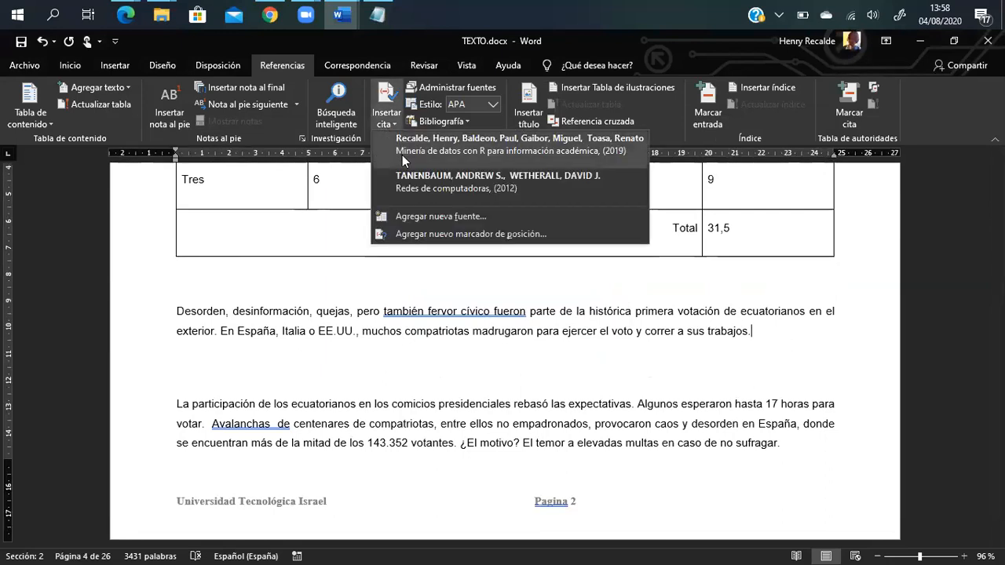
pyautogui.click(392, 124)
pyautogui.click(392, 124)
pyautogui.click(409, 143)
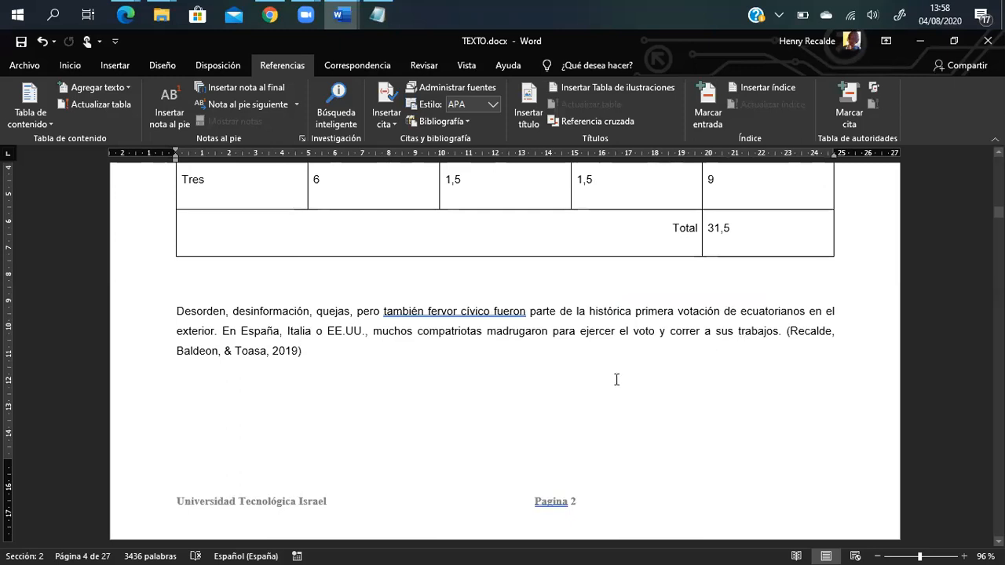
# Insert a citation of the 2012 book Redes de computadoras after the paragraph ending "datos del Registro Civil en Ecuador"
pyautogui.scroll(-2, 616, 379)
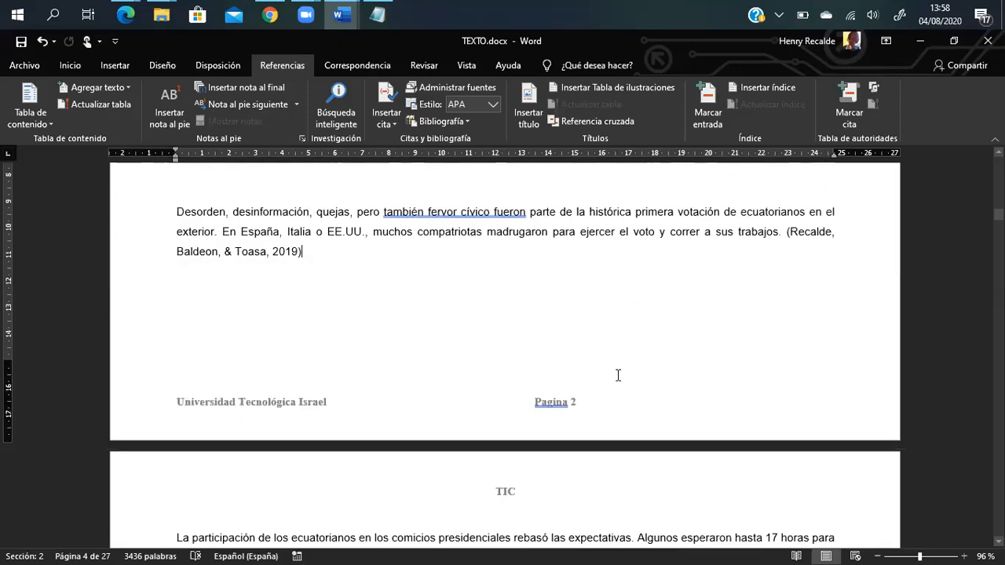
pyautogui.scroll(-6, 568, 395)
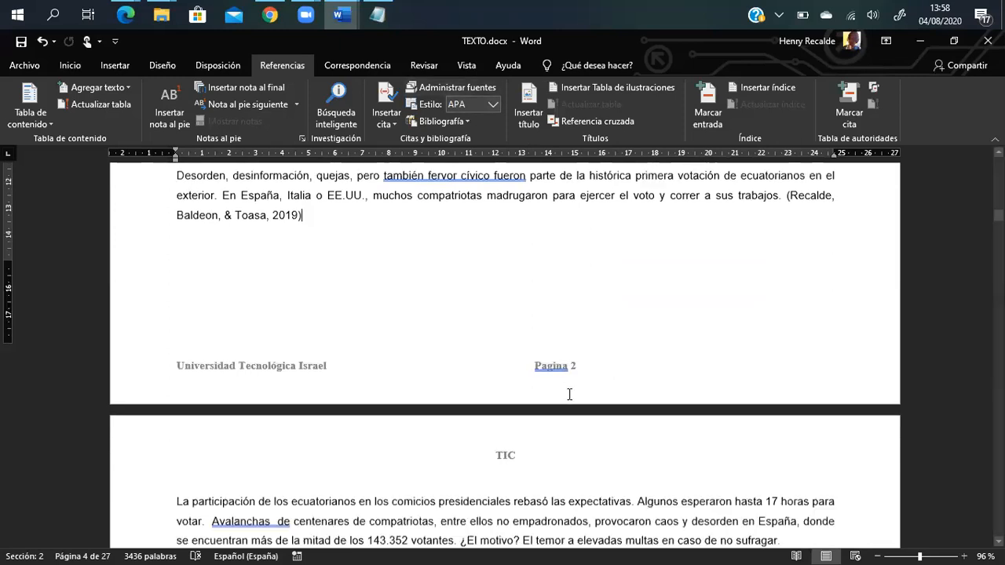
pyautogui.scroll(-20, 570, 396)
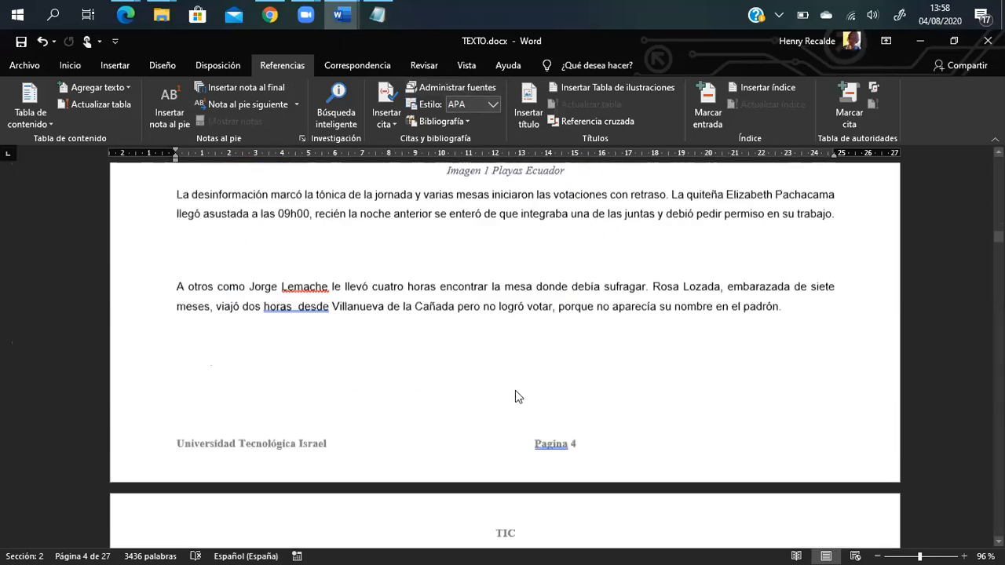
pyautogui.scroll(-2, 466, 379)
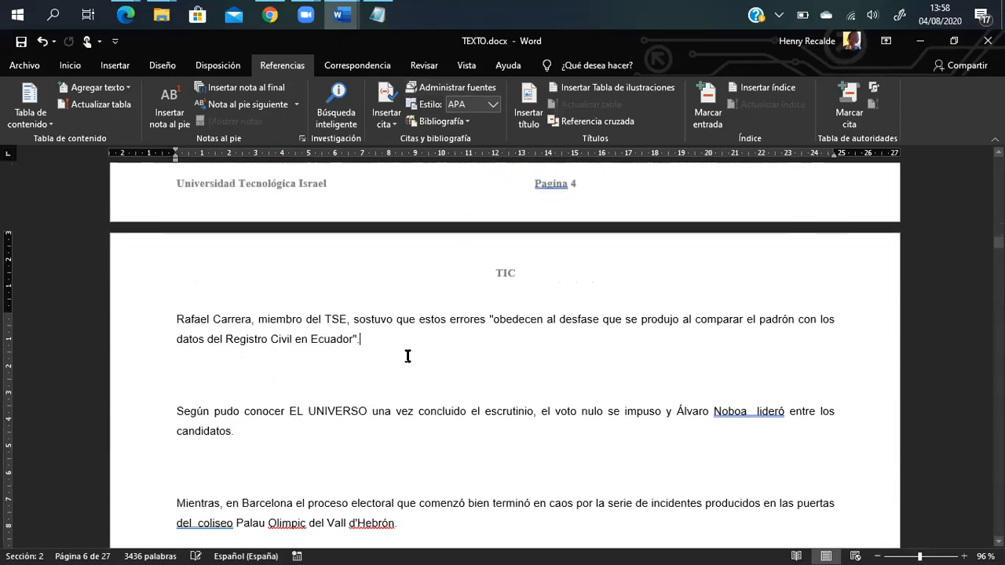
pyautogui.click(391, 126)
pyautogui.click(426, 183)
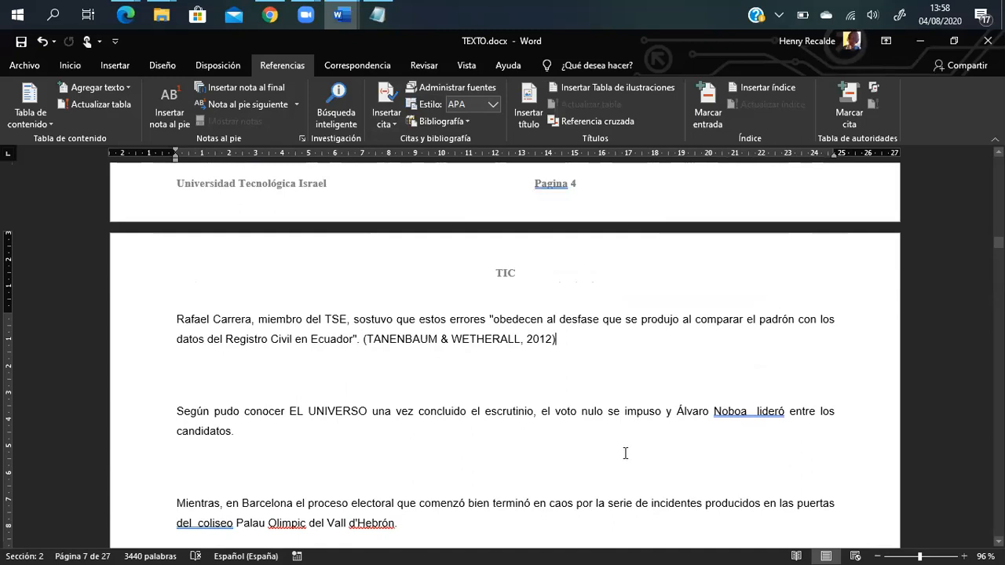
# Review the document's cited sources and their APA preview in the source manager
pyautogui.scroll(-3, 635, 454)
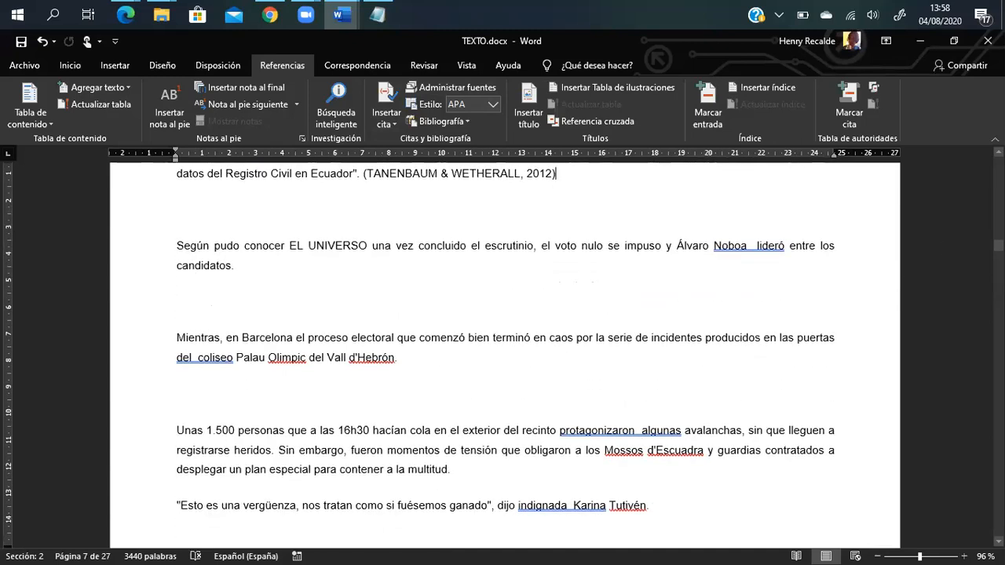
pyautogui.click(442, 91)
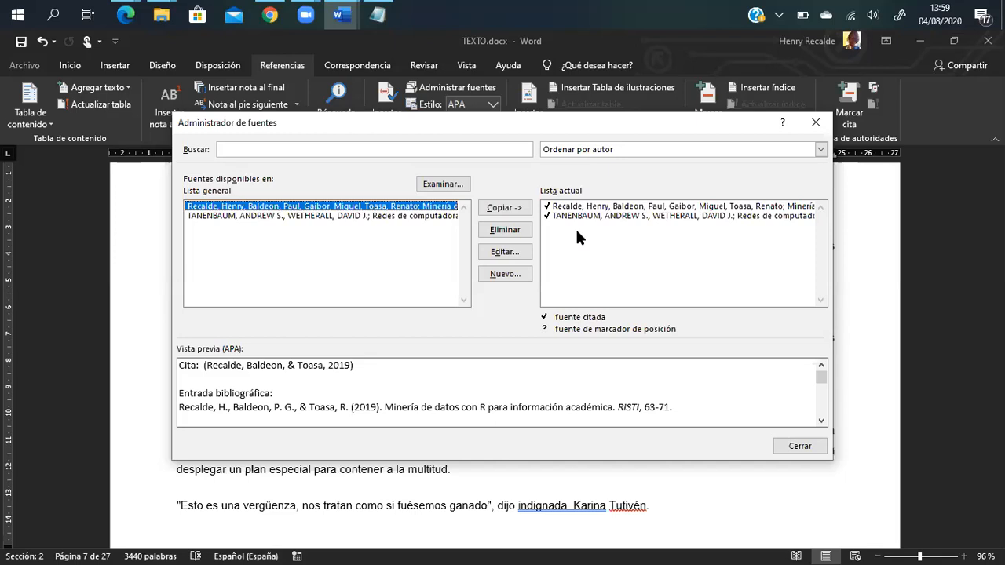
pyautogui.click(816, 122)
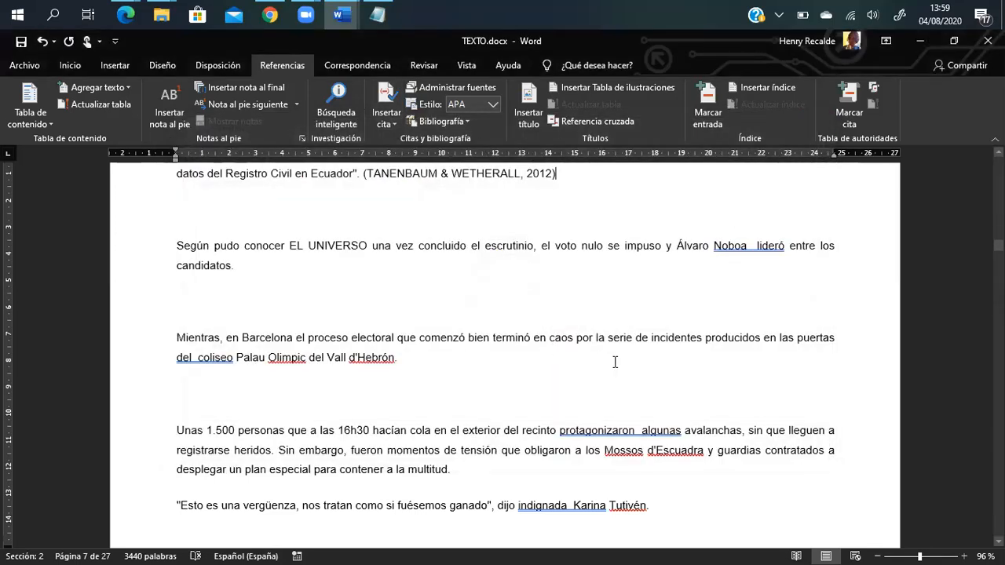
# Add a "Fuente:" line under the caption "Imagen 1 Playas Ecuador" and cite the 2019 data mining article in it
pyautogui.scroll(3, 619, 365)
pyautogui.scroll(15, 620, 364)
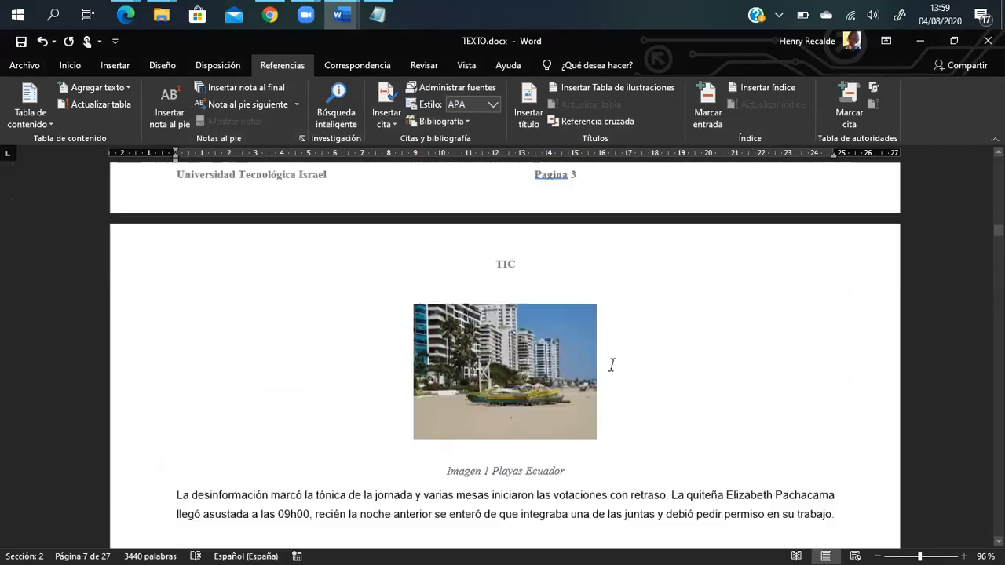
pyautogui.scroll(-2, 608, 362)
pyautogui.click(579, 373)
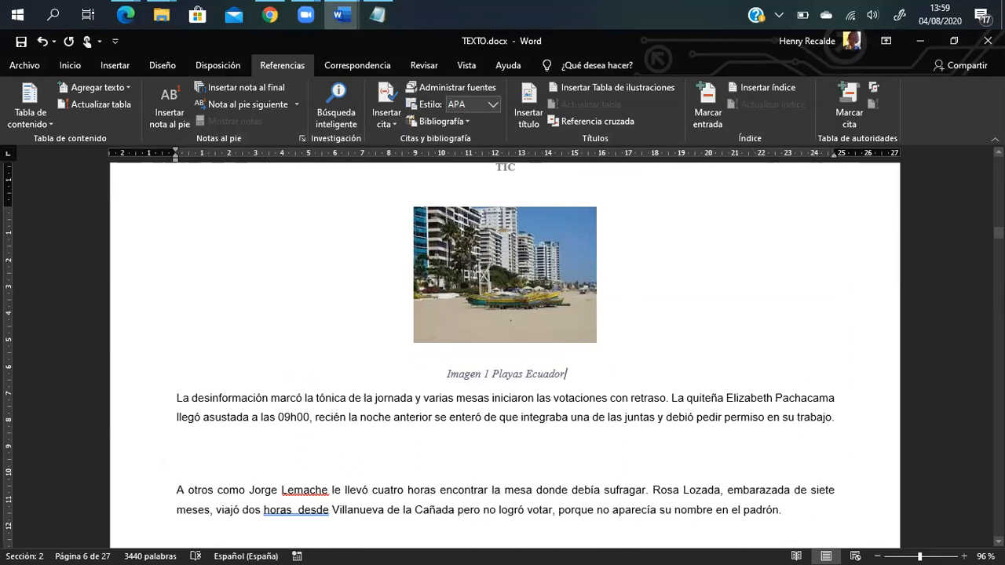
pyautogui.press('Return')
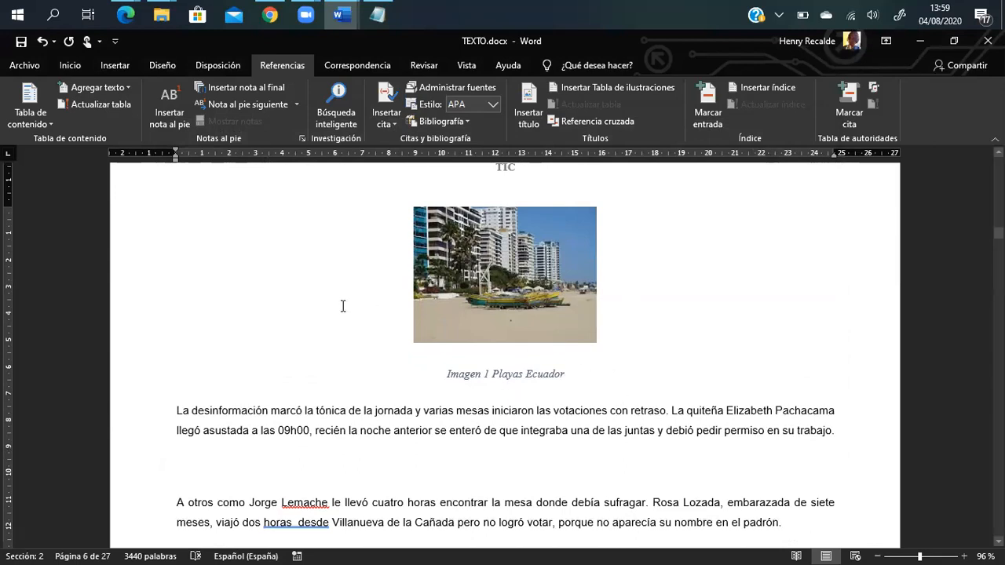
pyautogui.write('FUe')
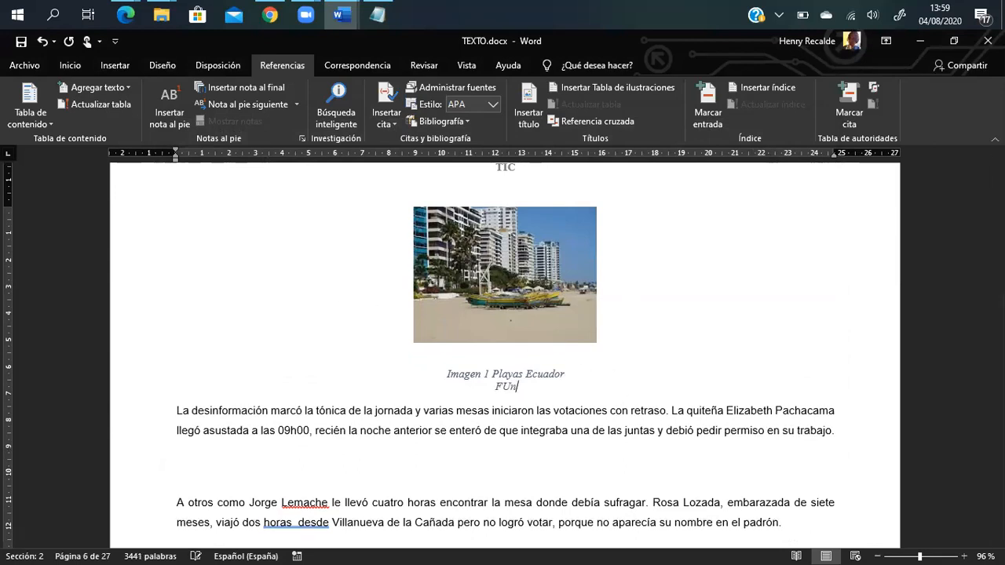
pyautogui.press('BackSpace')
pyautogui.press('BackSpace')
pyautogui.write('u')
pyautogui.press('BackSpace')
pyautogui.press('BackSpace')
pyautogui.press('BackSpace')
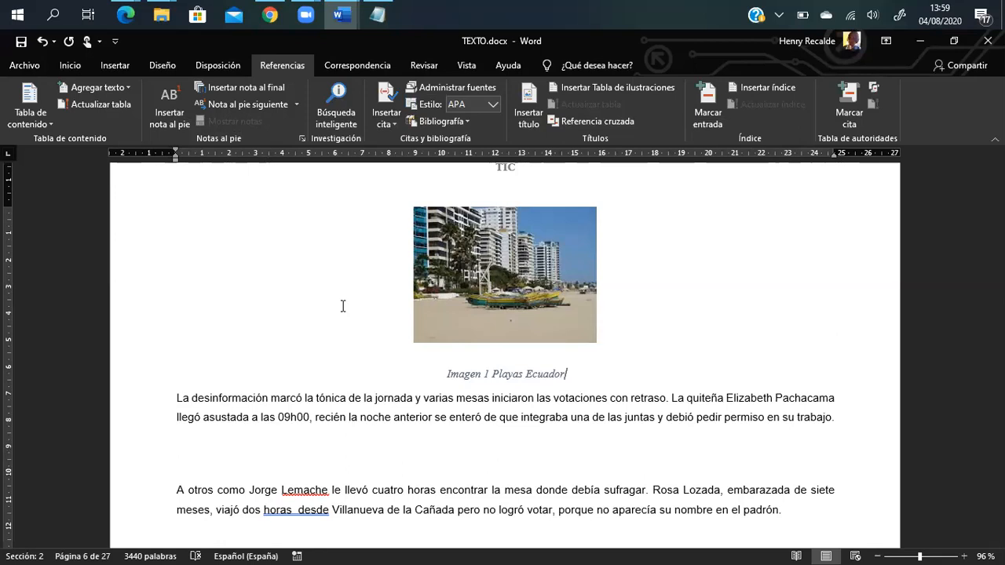
pyautogui.press('Return')
pyautogui.write('Fuente:')
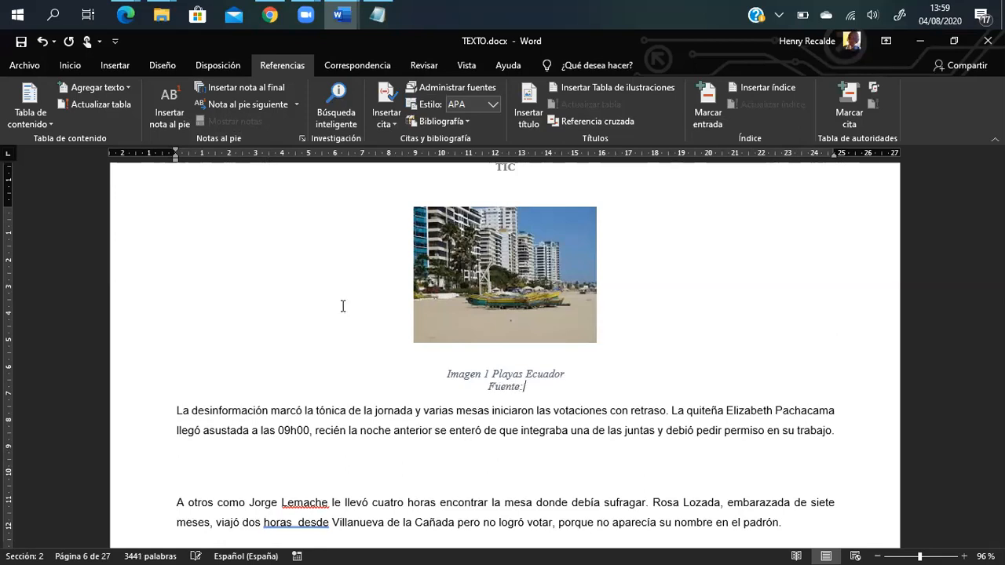
pyautogui.click(378, 125)
pyautogui.click(441, 161)
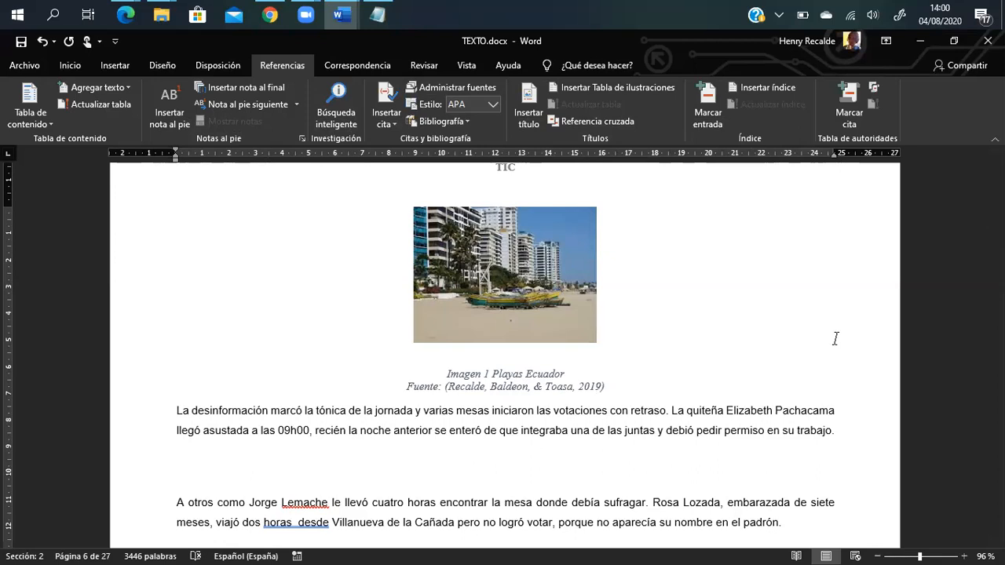
# Insert the built-in Bibliografía on a new page after the document's final paragraph ending "entre los candidatos."
pyautogui.scroll(-3, 708, 350)
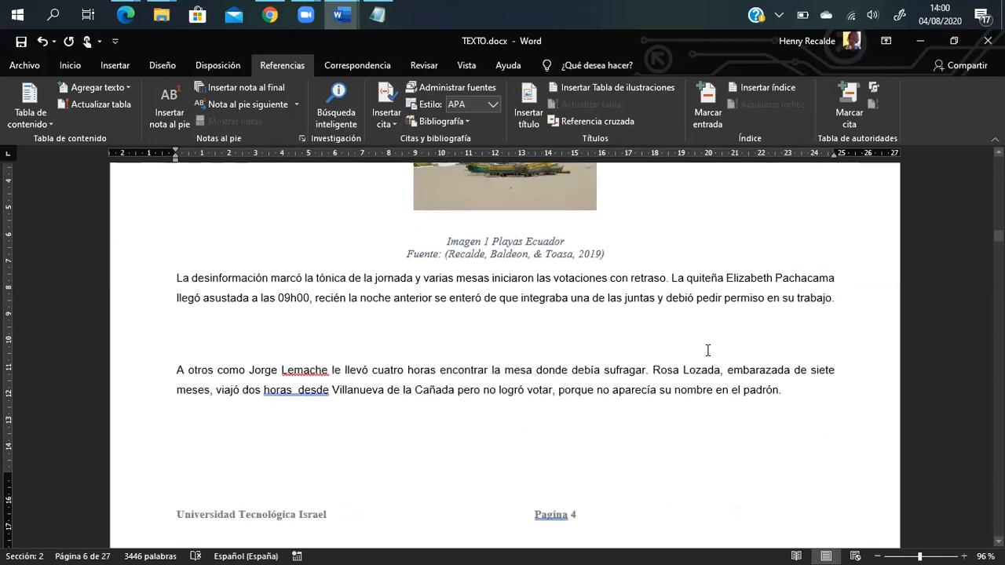
pyautogui.scroll(-3, 707, 350)
pyautogui.moveTo(999, 239); pyautogui.dragTo(999, 523)
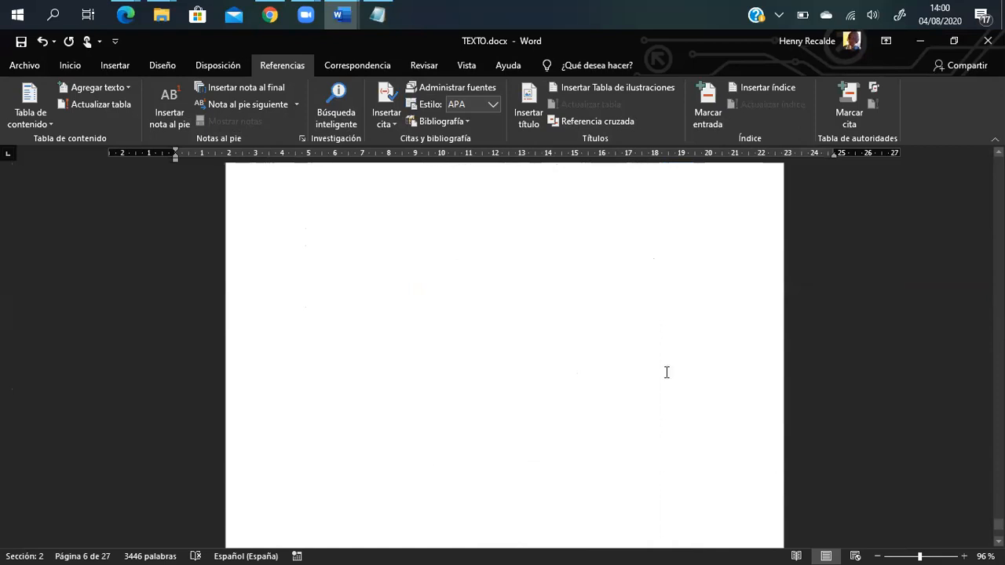
pyautogui.click(597, 237)
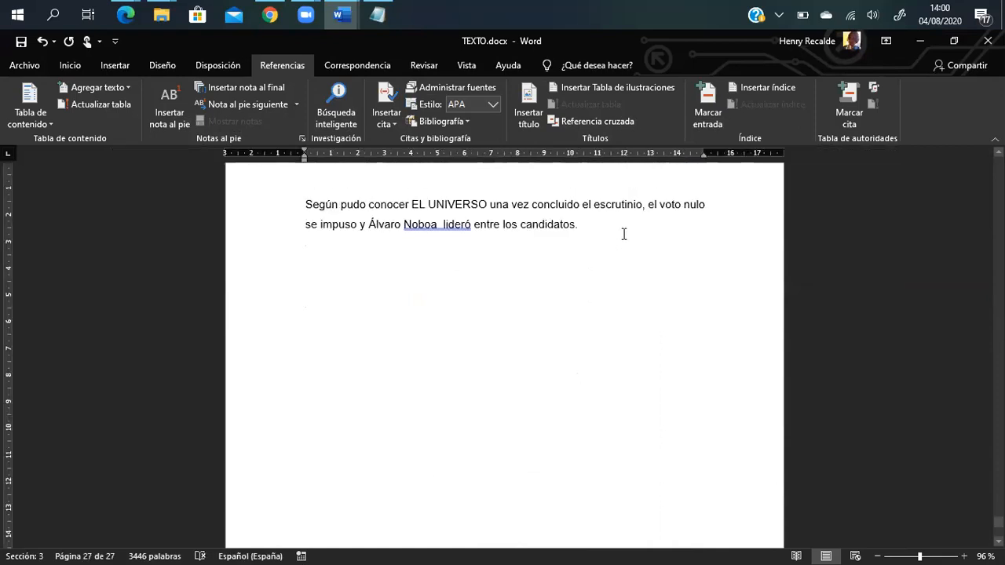
pyautogui.hotkey('ctrl', 'Return')
pyautogui.scroll(-4, 589, 314)
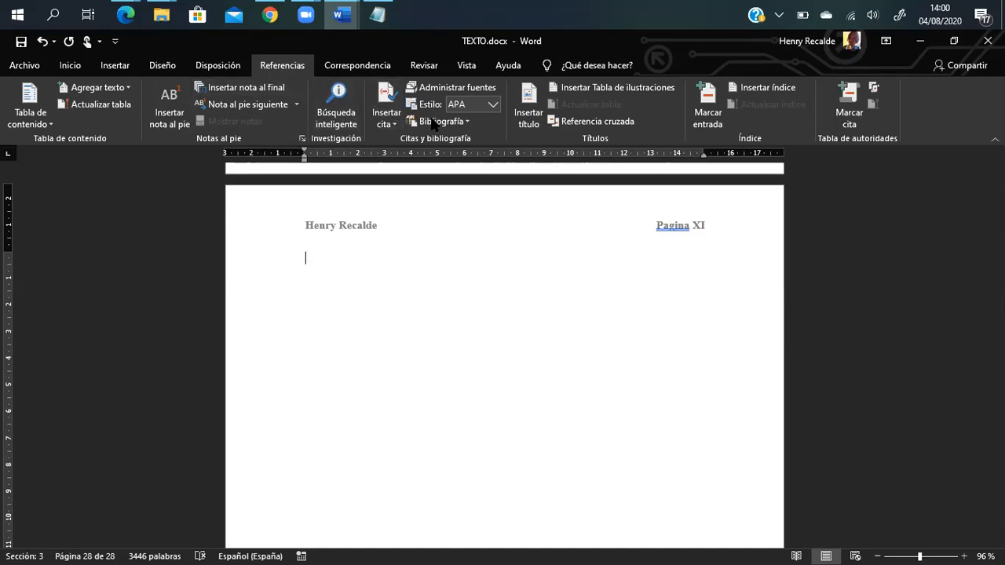
pyautogui.click(467, 121)
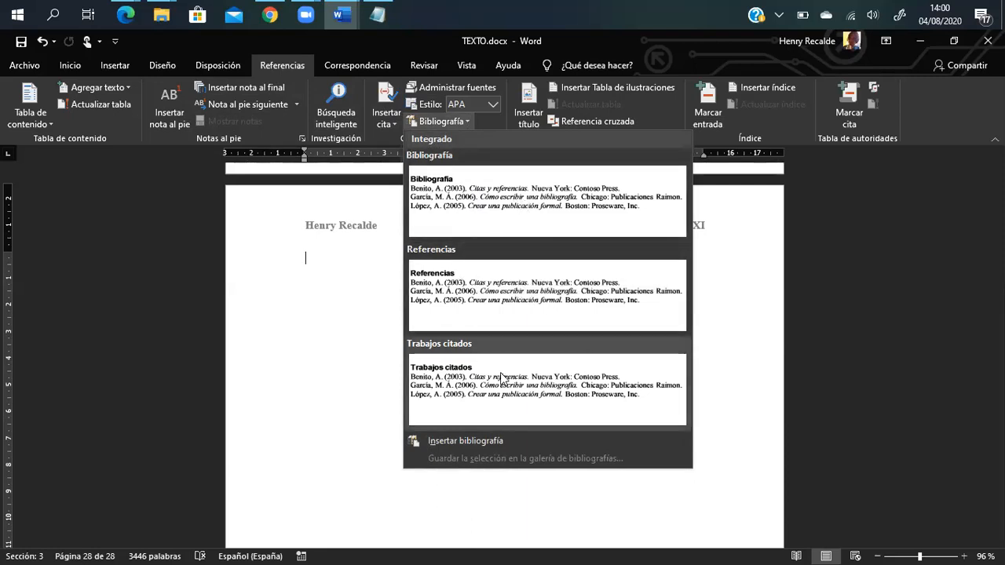
pyautogui.click(486, 206)
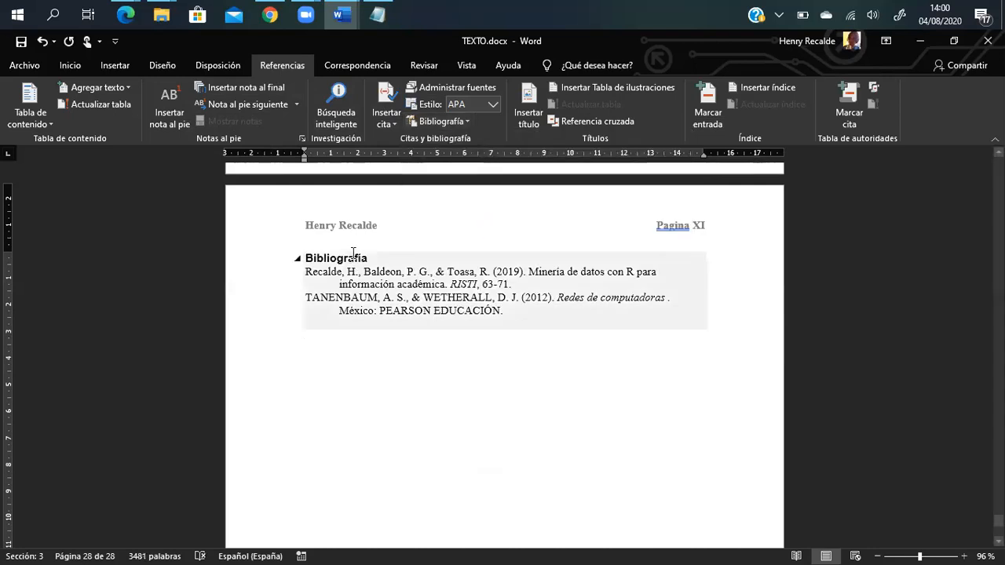
# Update the fields of the bibliography on the last page and check its heading's style
pyautogui.doubleClick(311, 259)
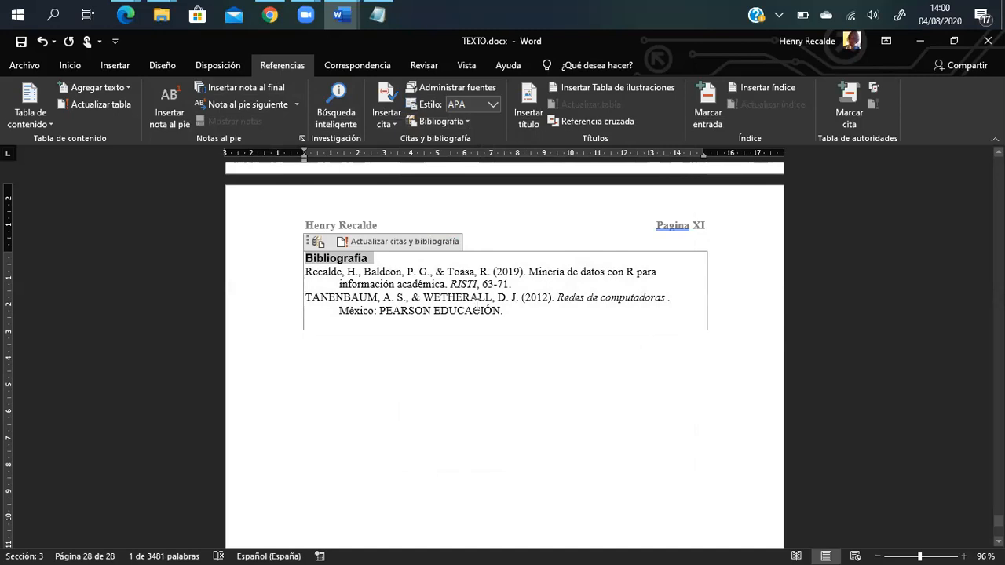
pyautogui.click(475, 298)
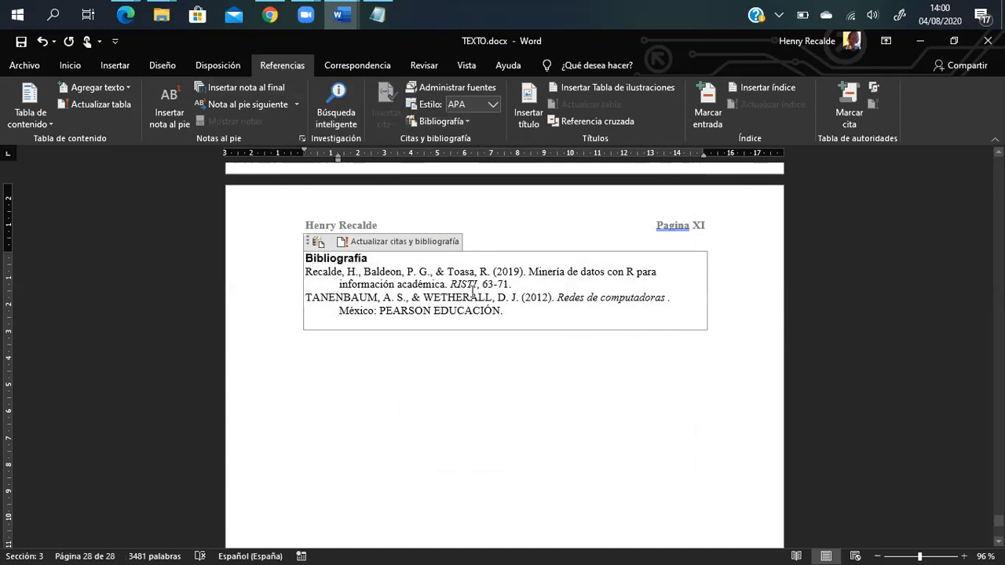
pyautogui.rightClick(474, 295)
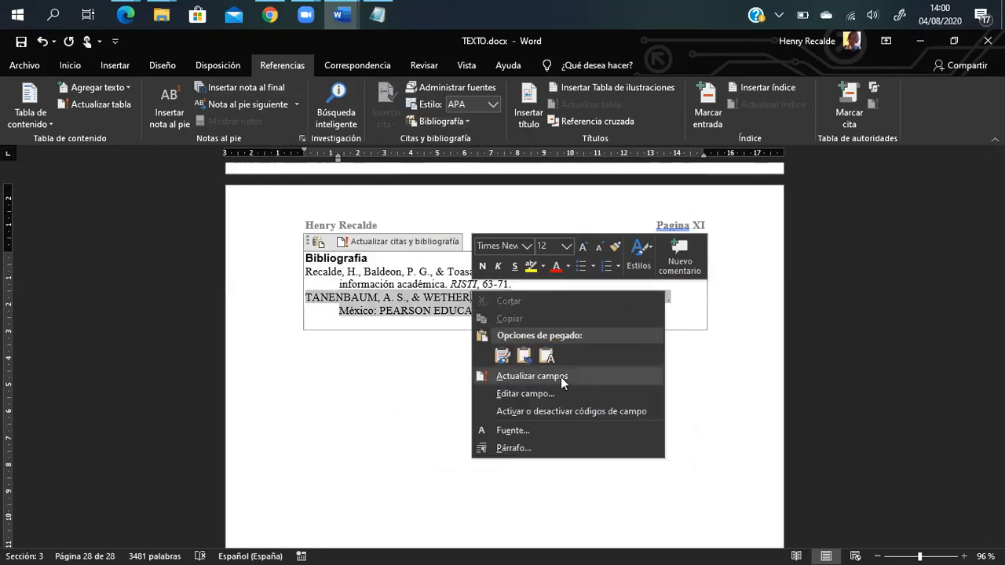
pyautogui.click(563, 379)
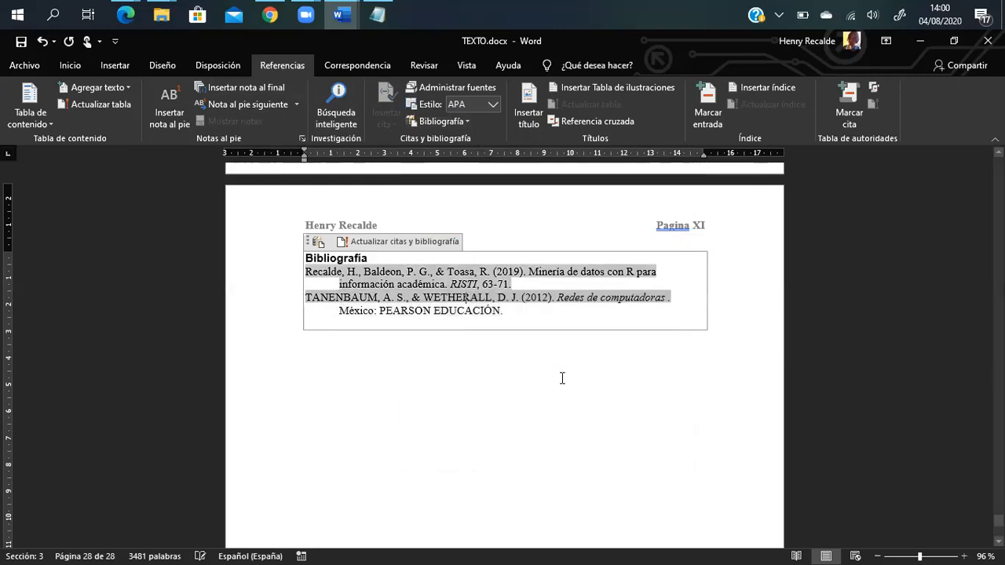
pyautogui.click(524, 361)
pyautogui.scroll(2, 524, 361)
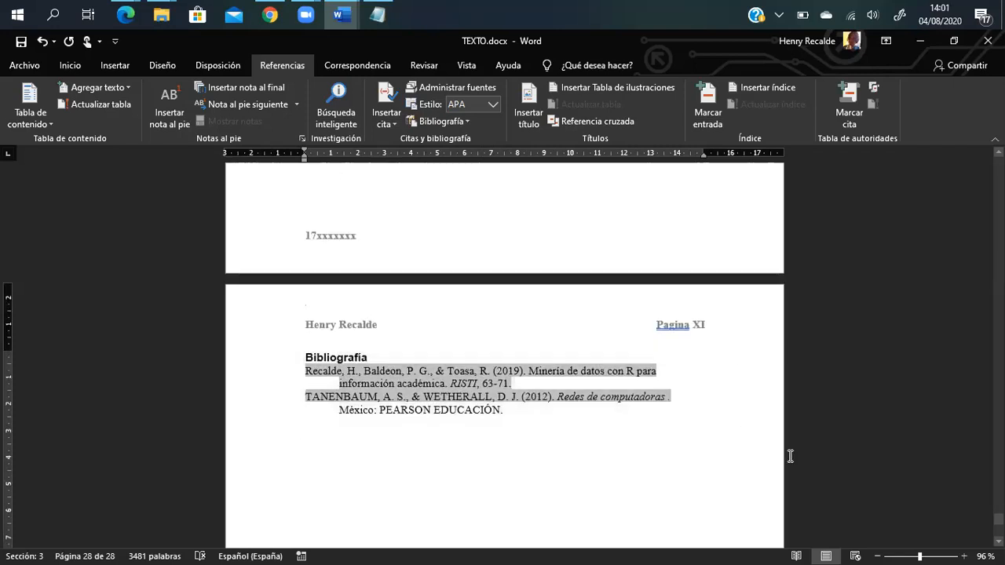
pyautogui.click(354, 357)
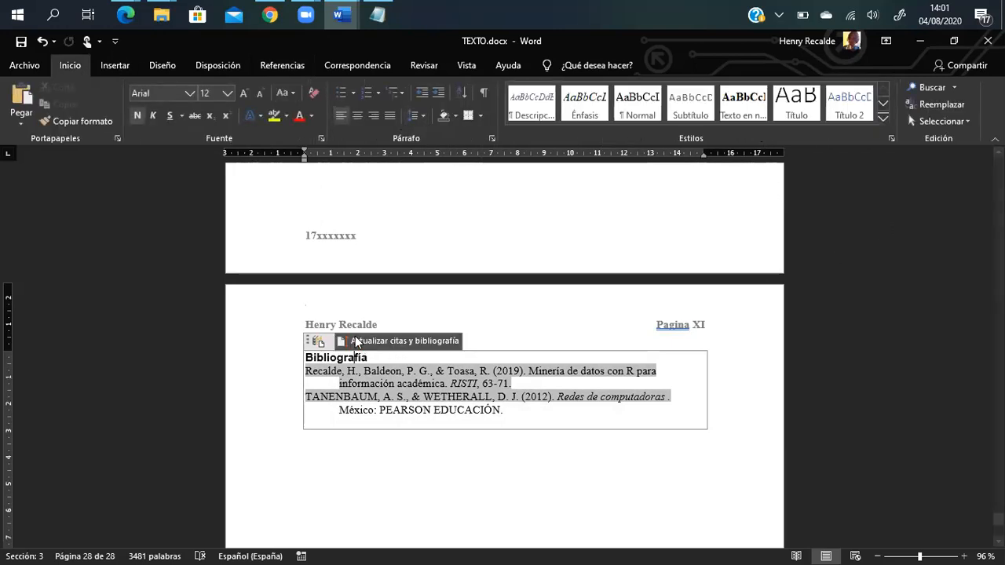
pyautogui.doubleClick(430, 372)
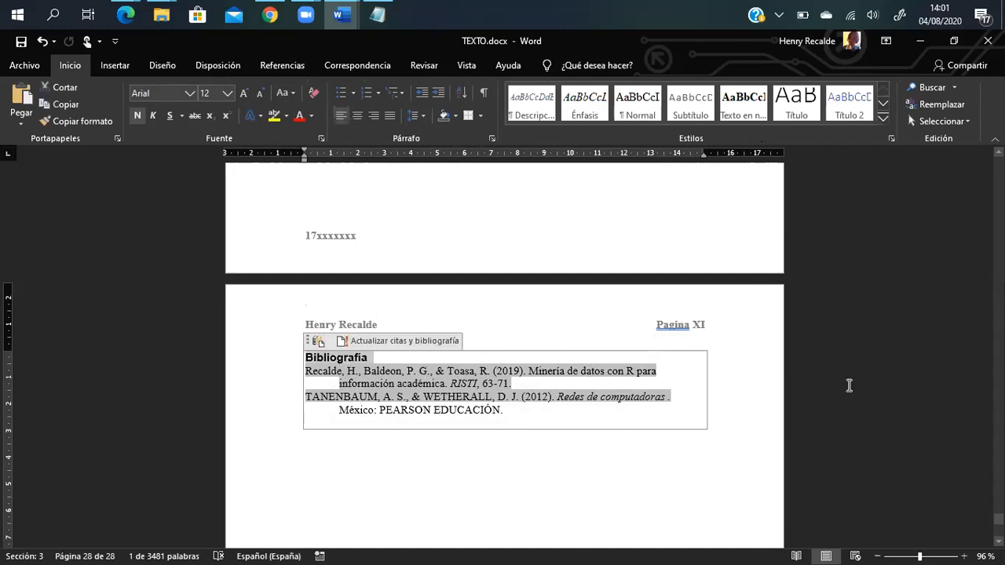
# Update the entire table of contents, including its entries and page numbers
pyautogui.moveTo(999, 520); pyautogui.dragTo(998, 184)
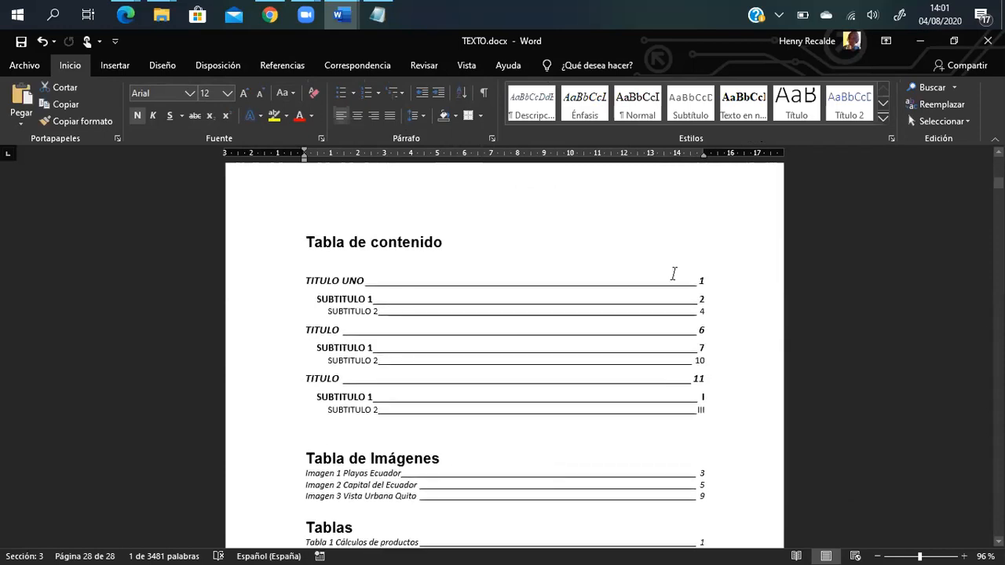
pyautogui.rightClick(598, 301)
pyautogui.click(632, 385)
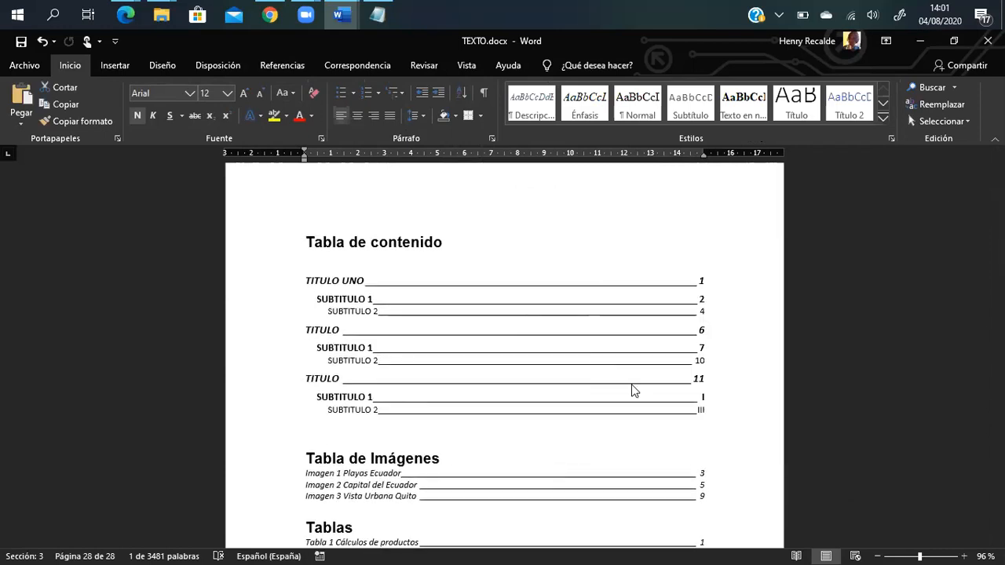
pyautogui.click(464, 303)
pyautogui.click(493, 325)
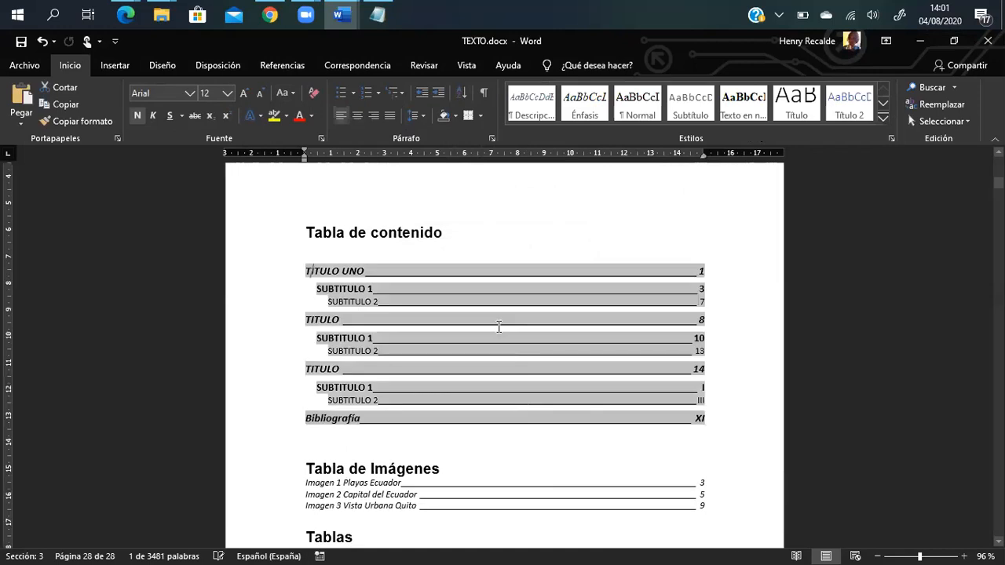
pyautogui.click(364, 420)
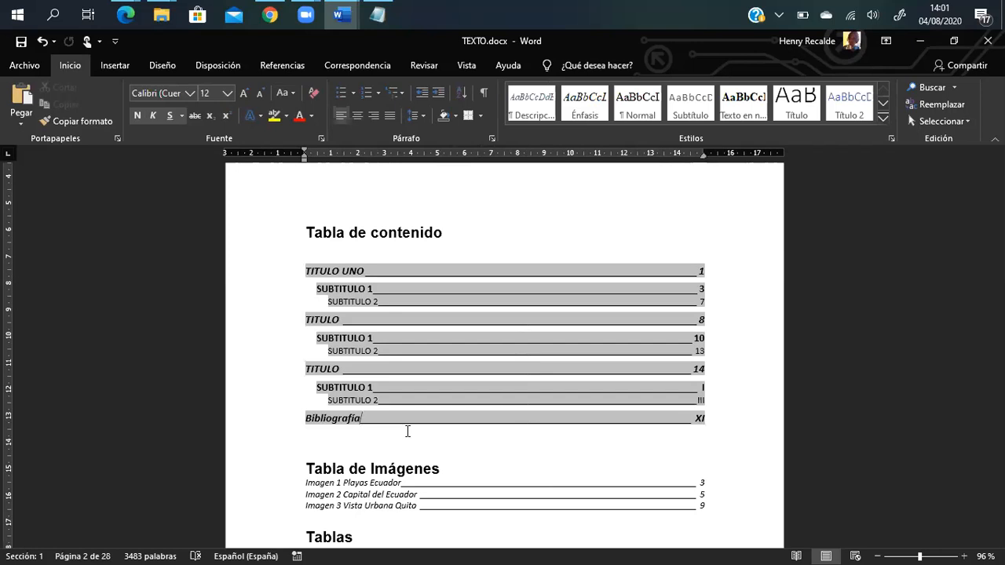
# Add the word "Ver" after "como en Barcelona, España." in the paragraph below TITULO UNO
pyautogui.click(280, 65)
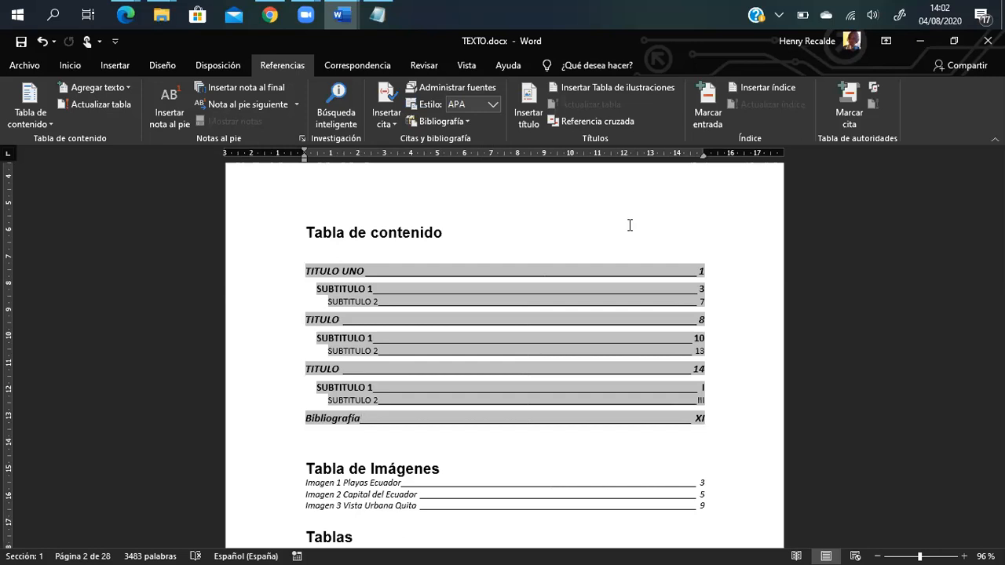
pyautogui.scroll(-8, 408, 477)
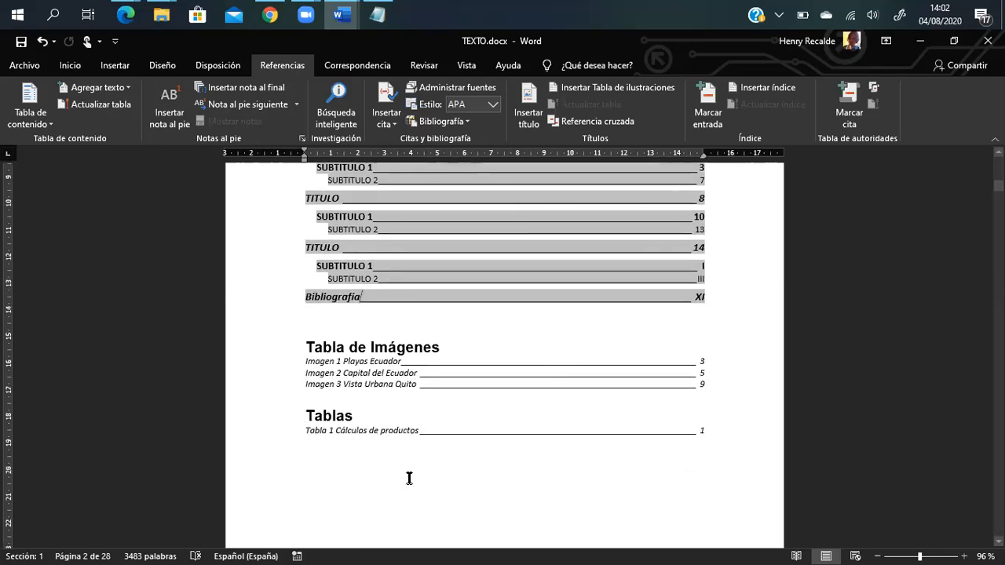
pyautogui.scroll(-7, 408, 474)
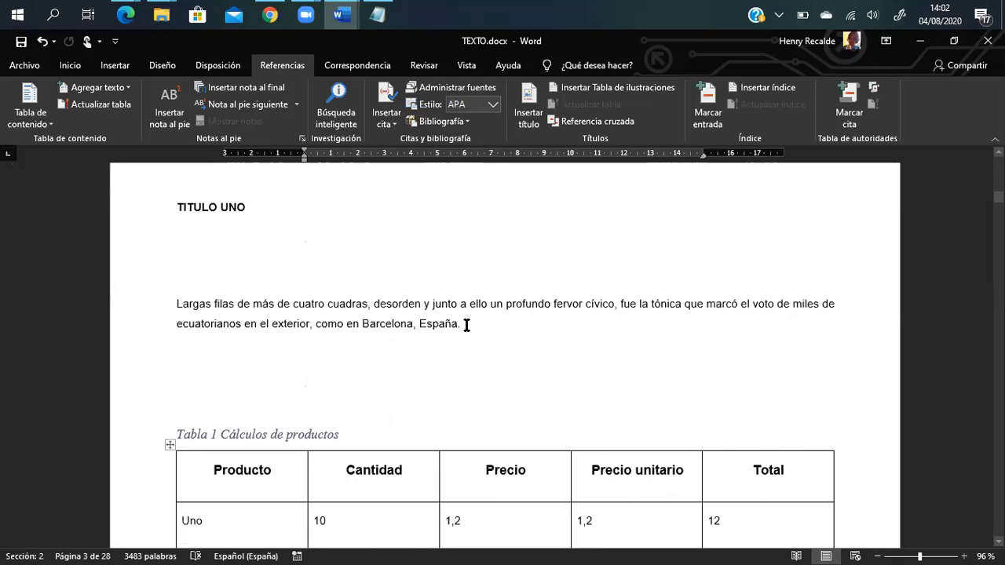
pyautogui.click(461, 324)
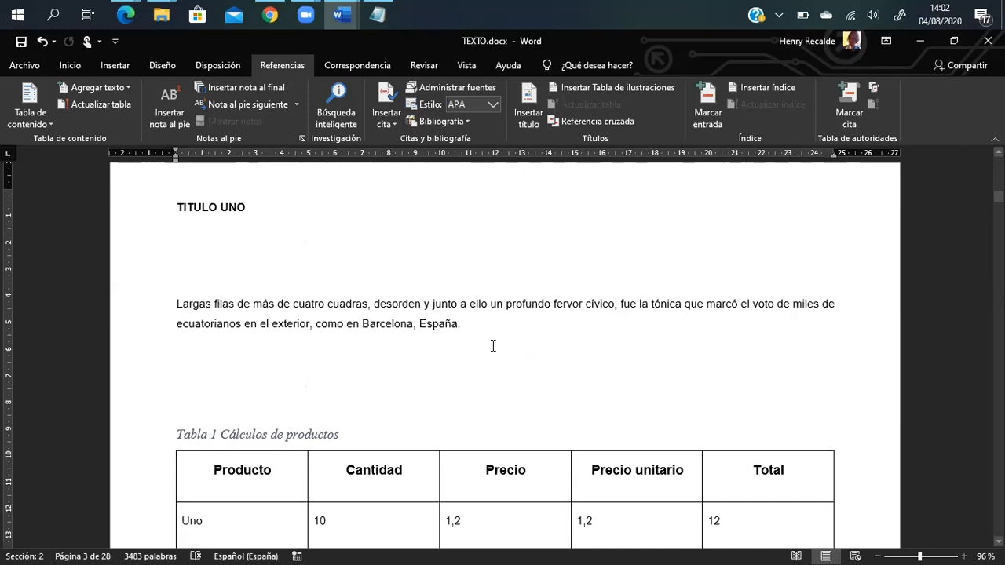
pyautogui.write('Ver')
# Insert a hyperlinked cross-reference after "Ver" to the whole caption of image "Imagen 3 Vista Urbana Quito"
pyautogui.click(616, 122)
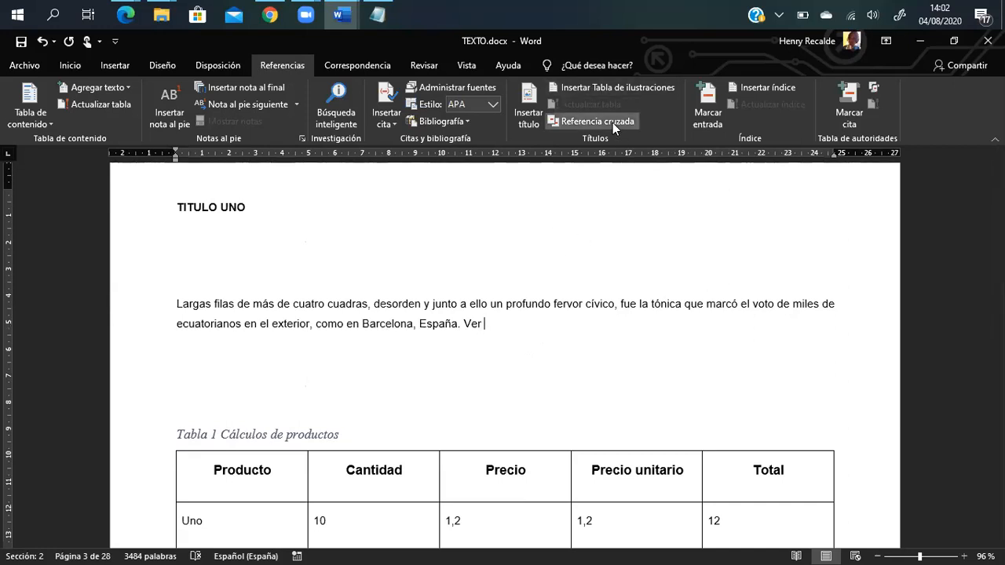
pyautogui.click(485, 247)
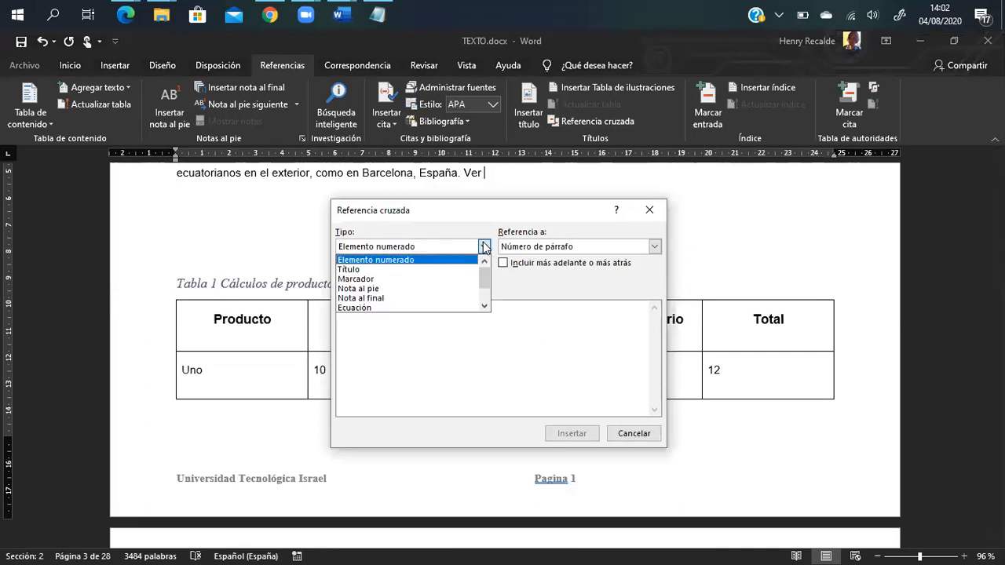
pyautogui.scroll(-1, 432, 284)
pyautogui.scroll(-2, 431, 283)
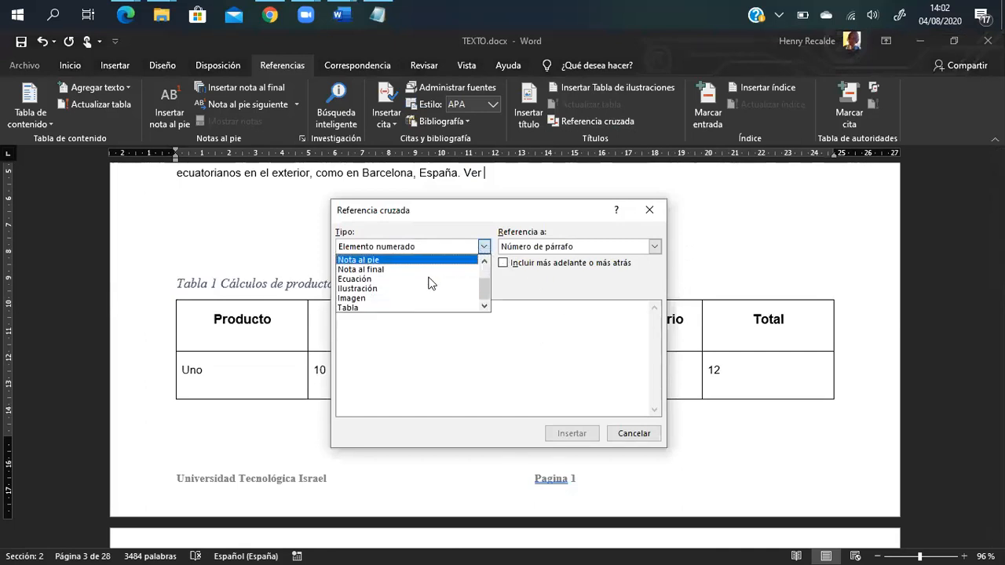
pyautogui.click(441, 297)
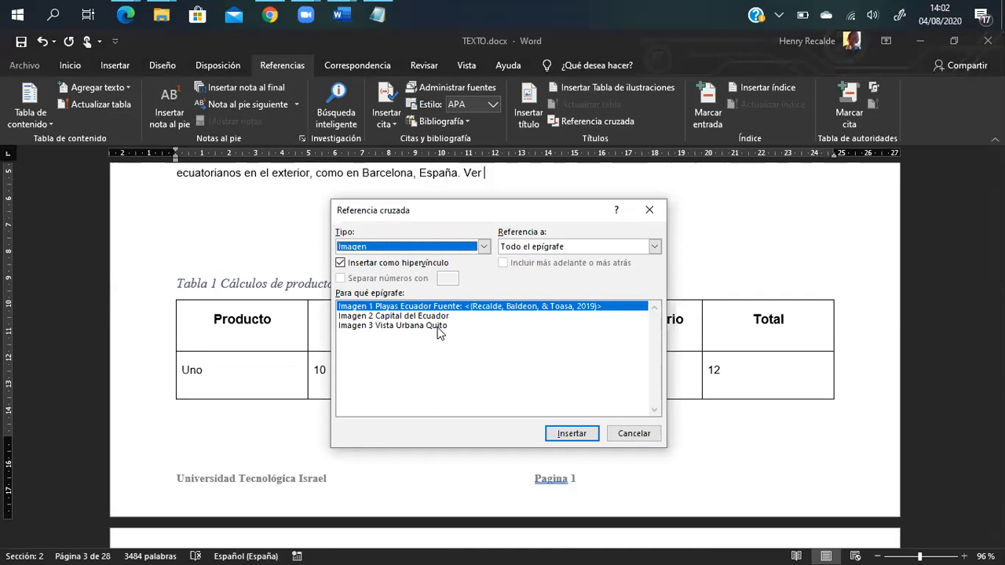
pyautogui.click(395, 326)
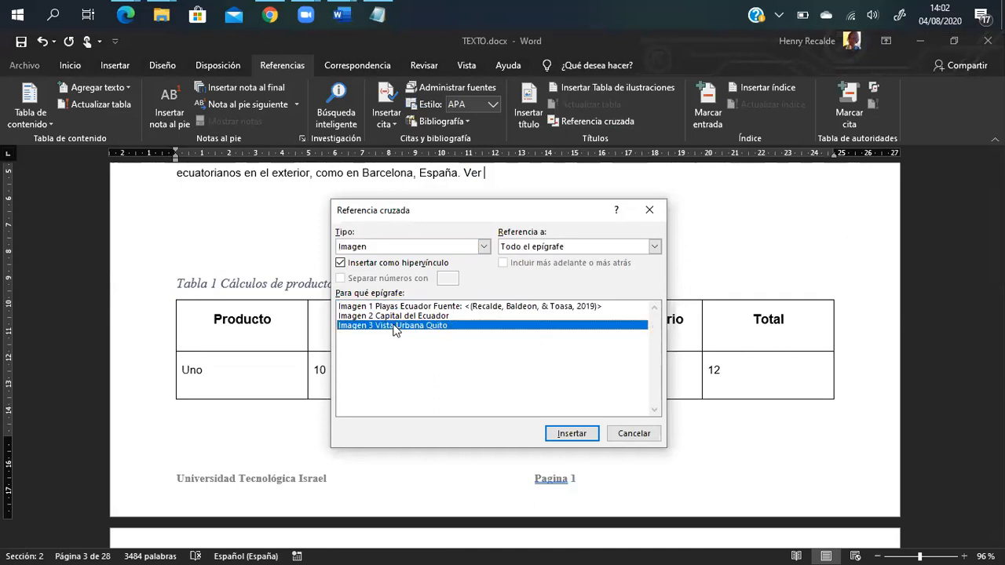
pyautogui.click(579, 433)
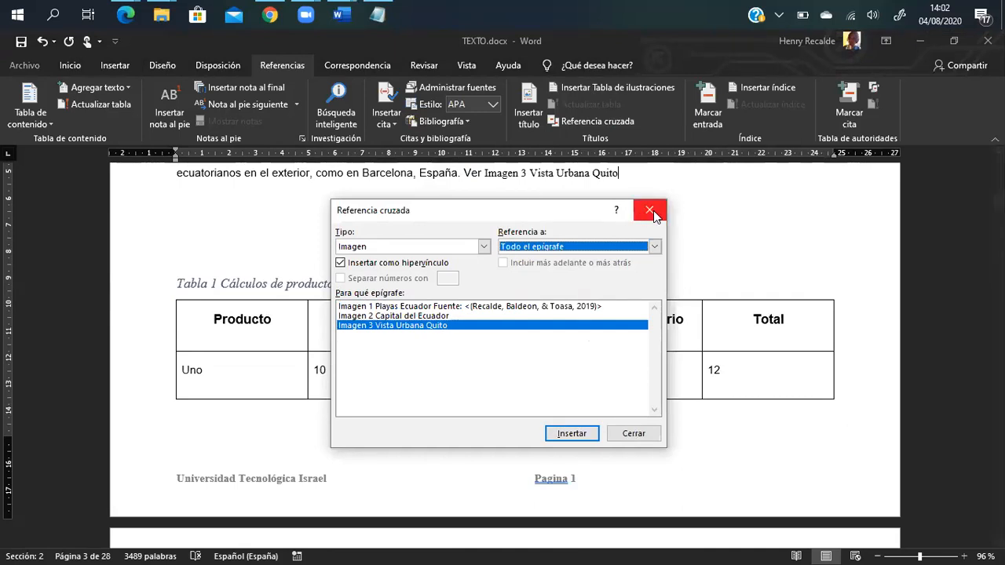
pyautogui.click(651, 210)
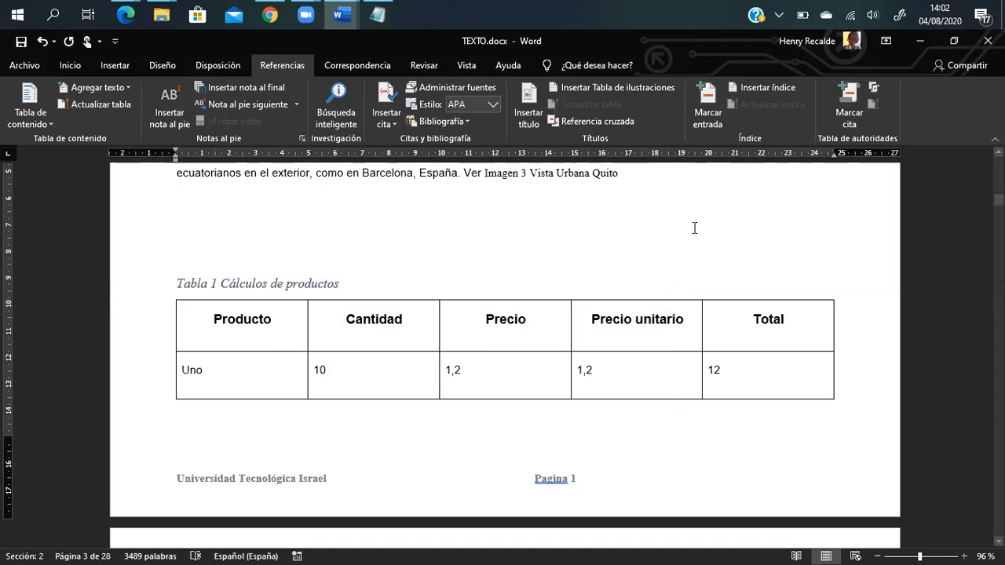
# Follow the "Imagen 3 Vista Urbana Quito" cross-reference to check that it leads to the captioned image
pyautogui.scroll(1, 588, 228)
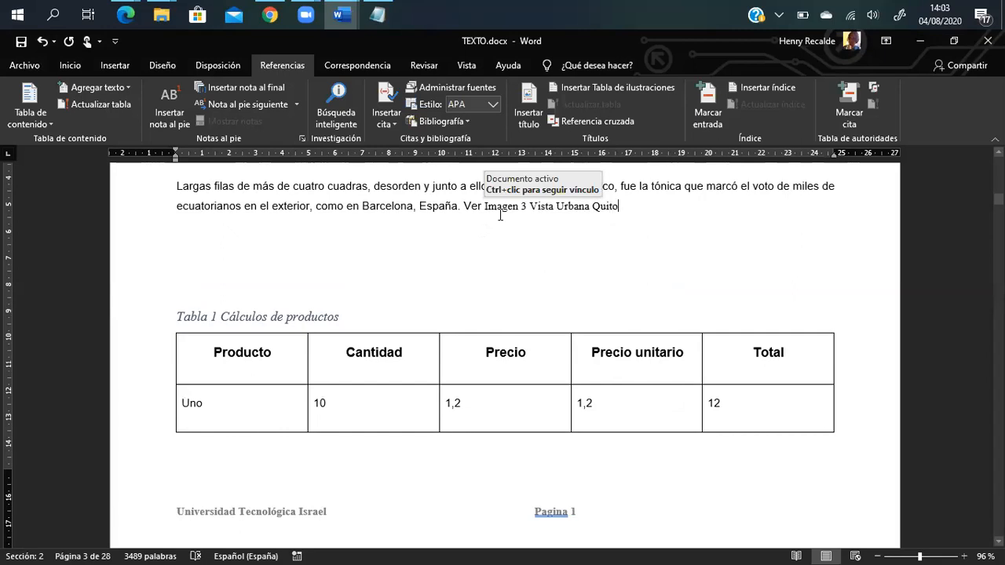
pyautogui.click(575, 219)
pyautogui.moveTo(622, 250); pyautogui.dragTo(578, 238)
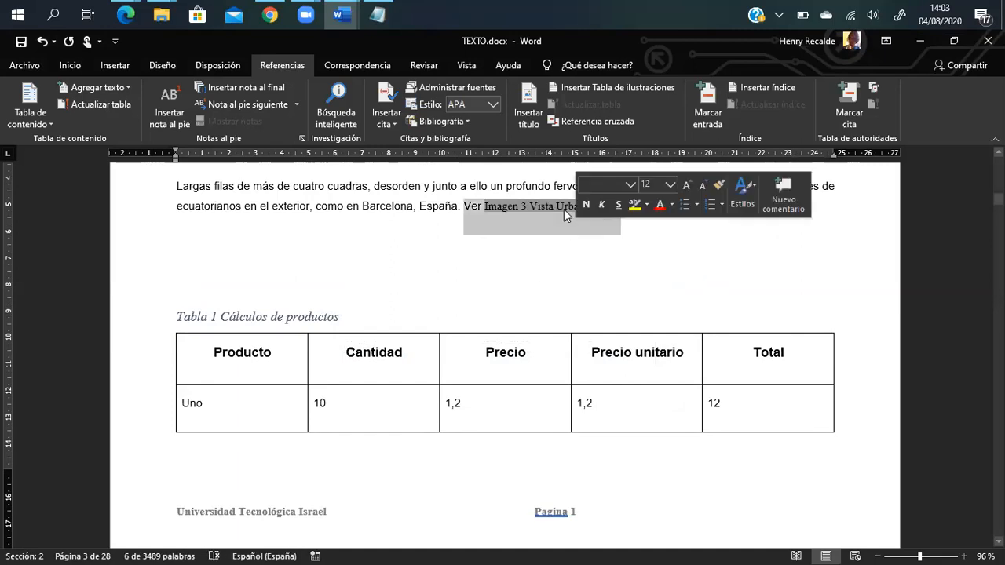
pyautogui.keyDown('ctrl'); pyautogui.click(542, 212); pyautogui.keyUp('ctrl')
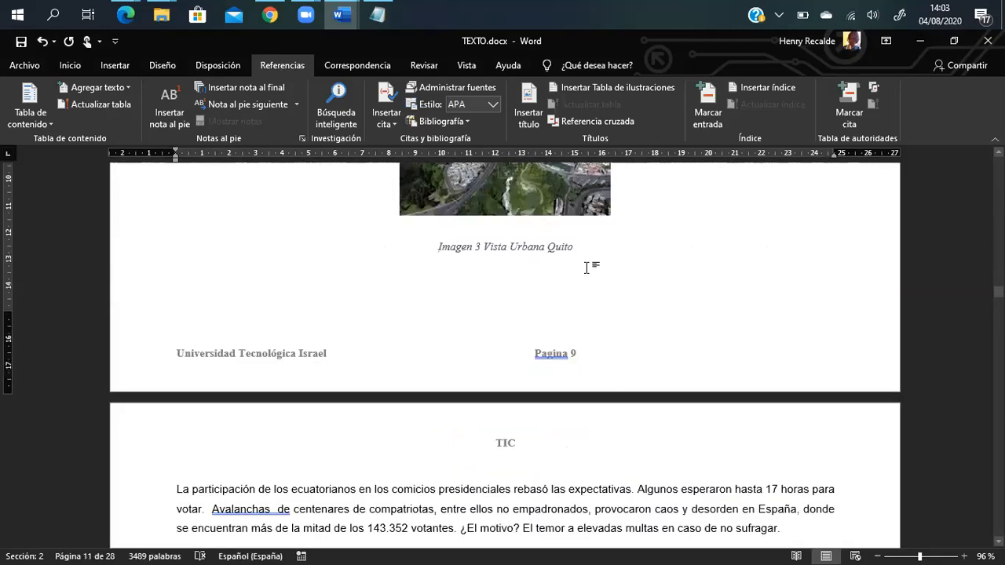
# Add a footnote after "en caso de no sufragar" reading "Tomado de" plus a citation of "Redes de computadoras" (2012)
pyautogui.scroll(-3, 599, 321)
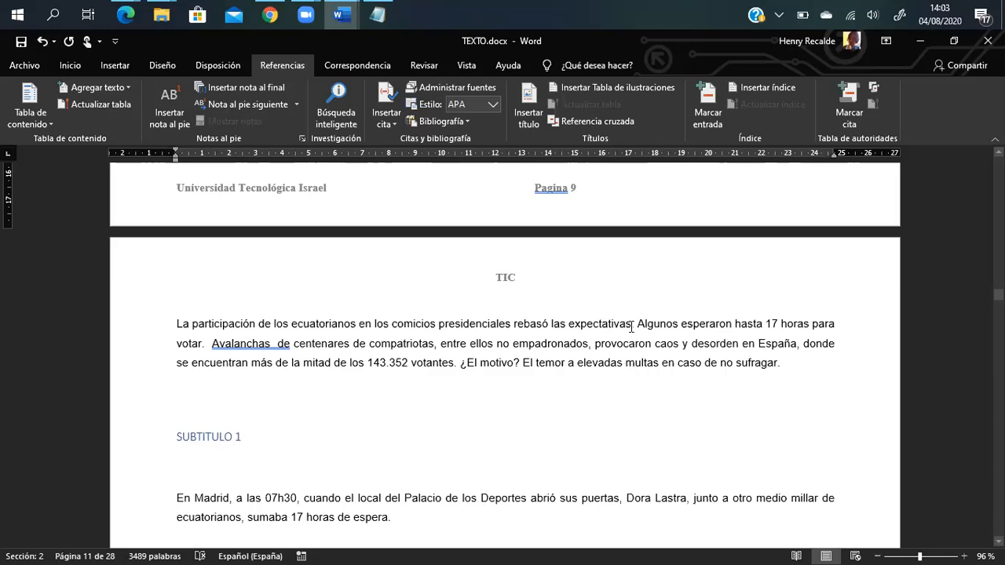
pyautogui.click(781, 363)
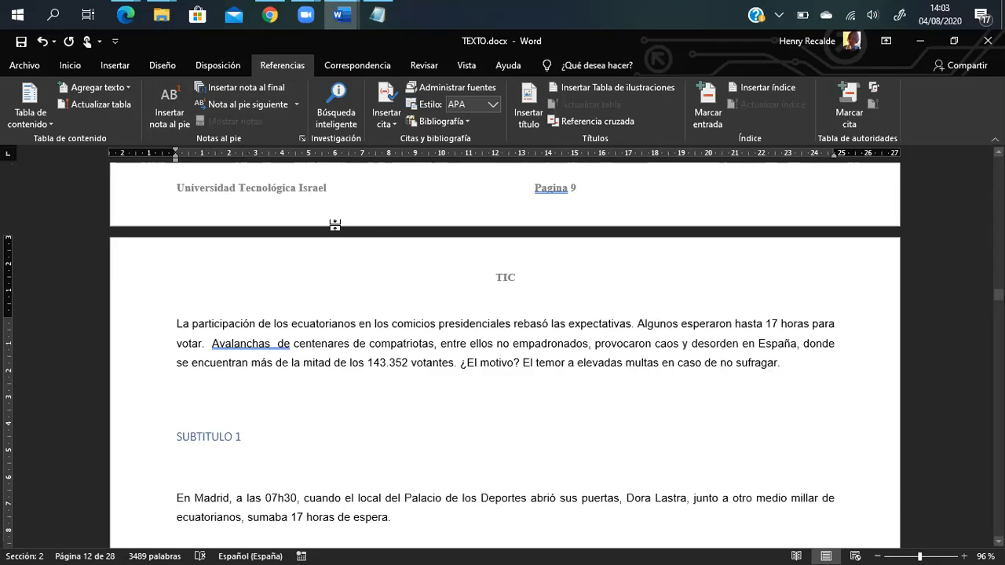
pyautogui.click(169, 117)
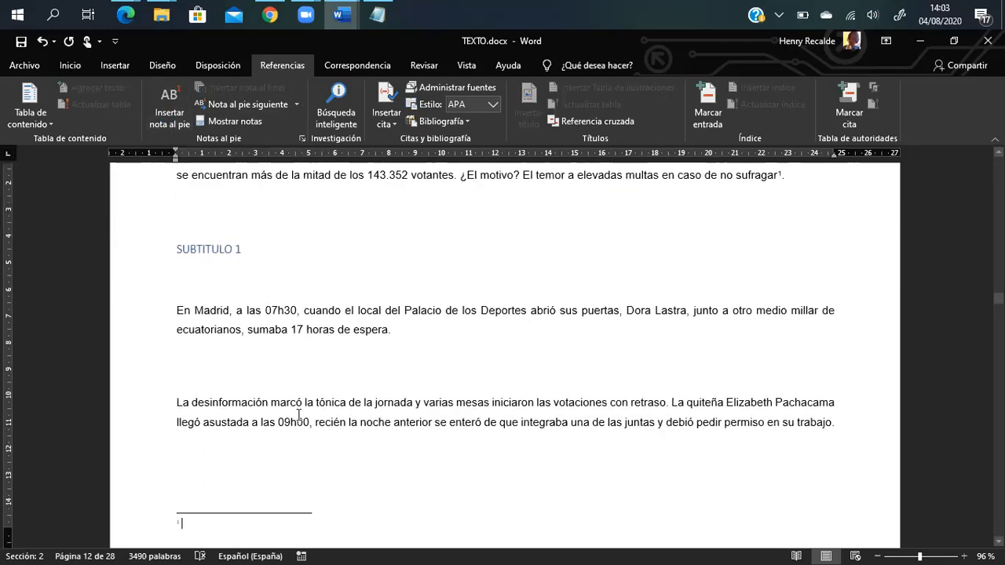
pyautogui.write('Tomado de')
pyautogui.click(389, 124)
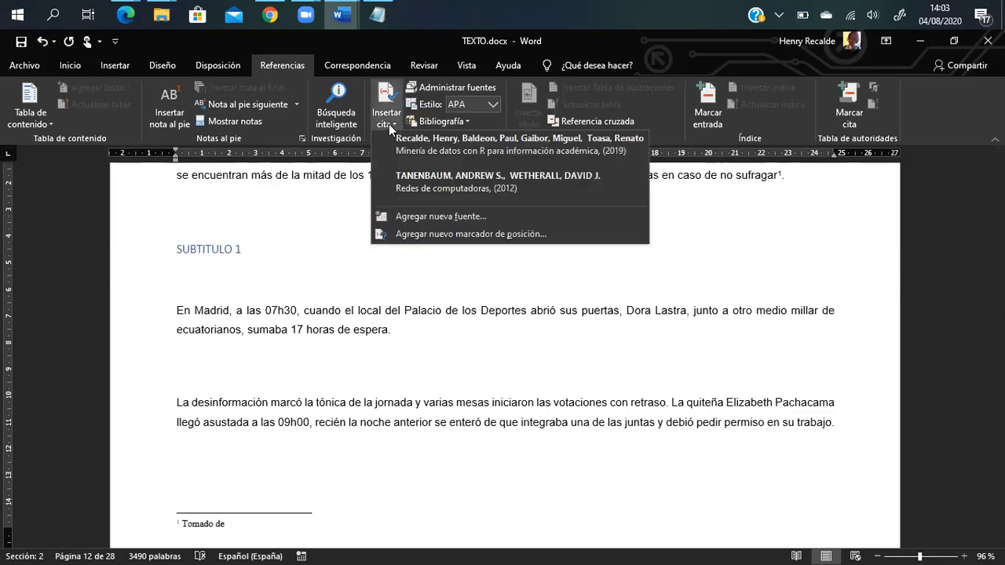
pyautogui.click(428, 182)
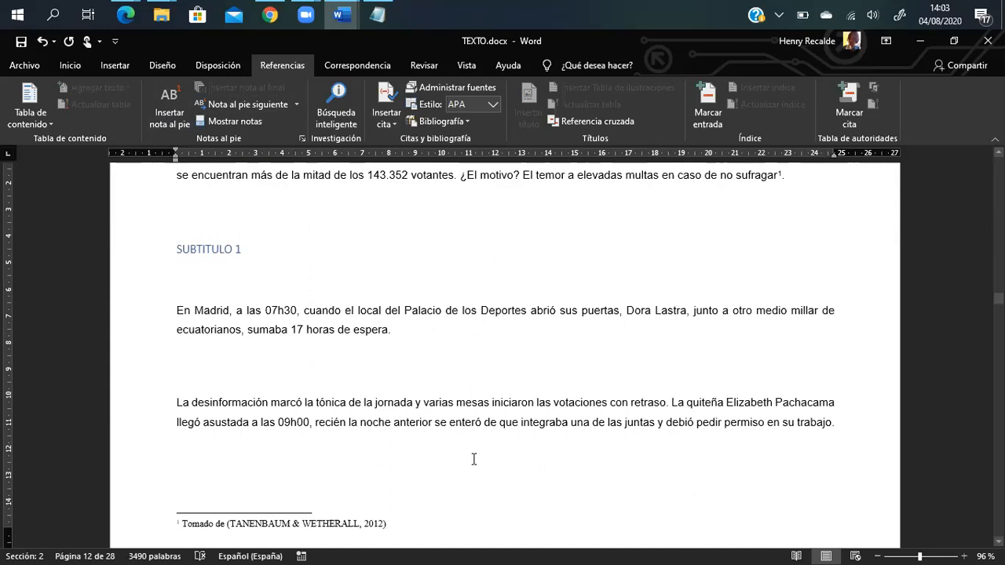
pyautogui.scroll(1, 482, 455)
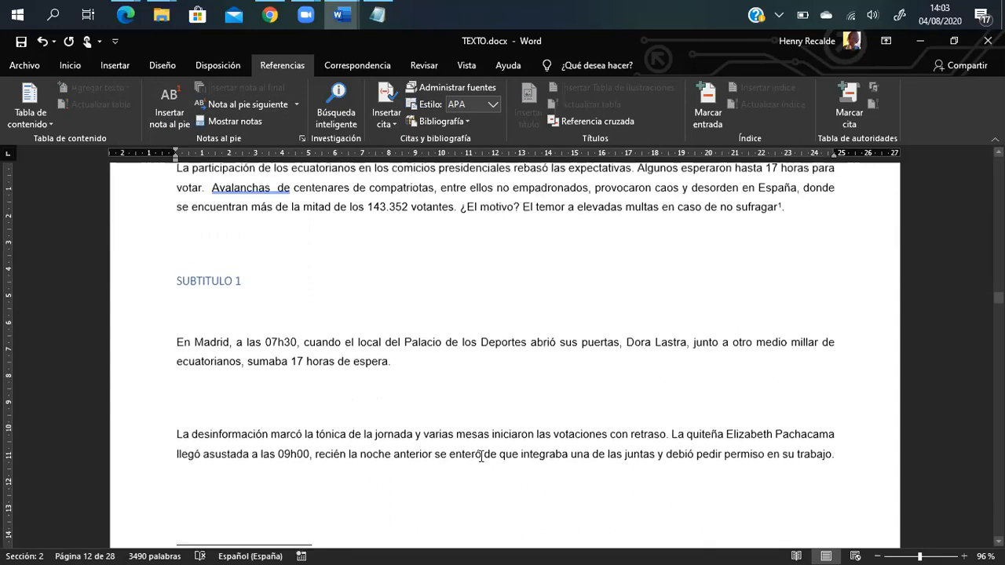
pyautogui.moveTo(783, 206)
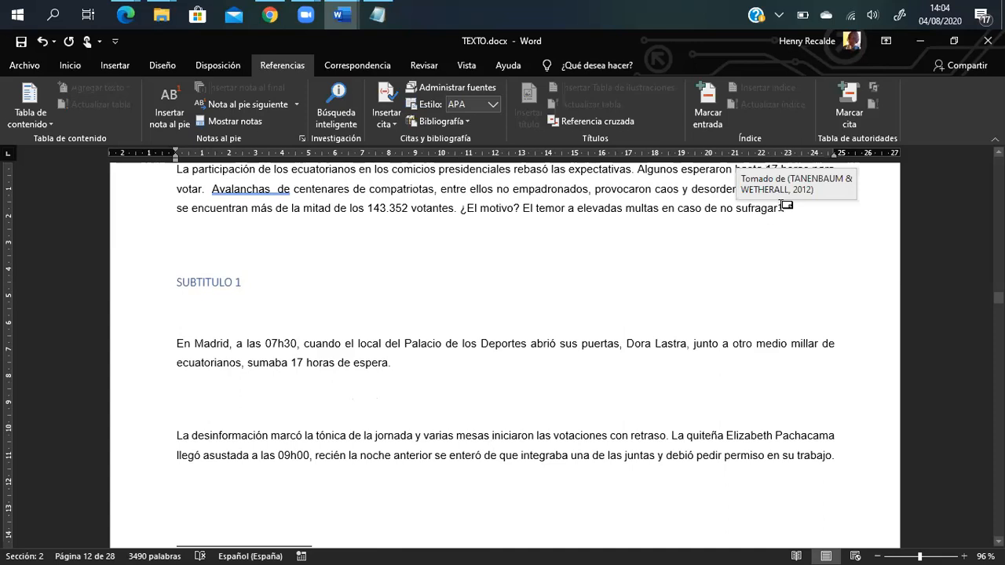
pyautogui.scroll(-3, 314, 414)
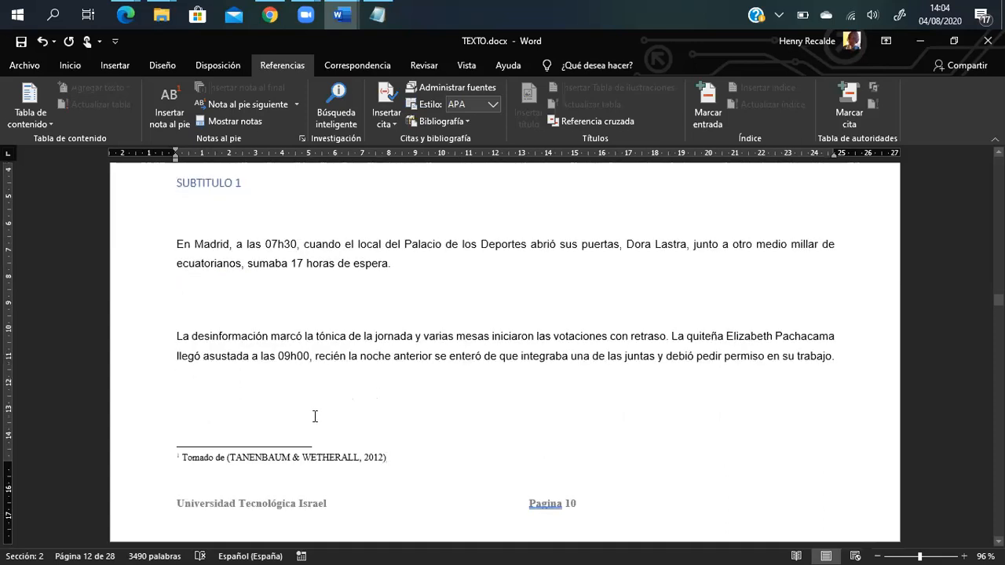
# Add a footnote after "sumaba 17 horas de espera." reading "Tomado de" plus a citation of "Minería de datos con R para información académica" (2019)
pyautogui.click(397, 233)
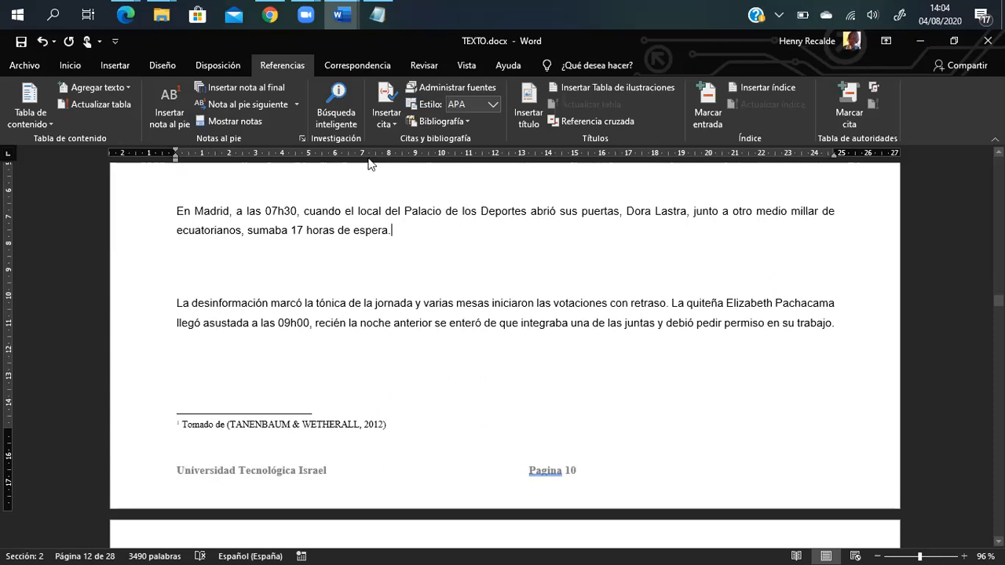
pyautogui.click(167, 111)
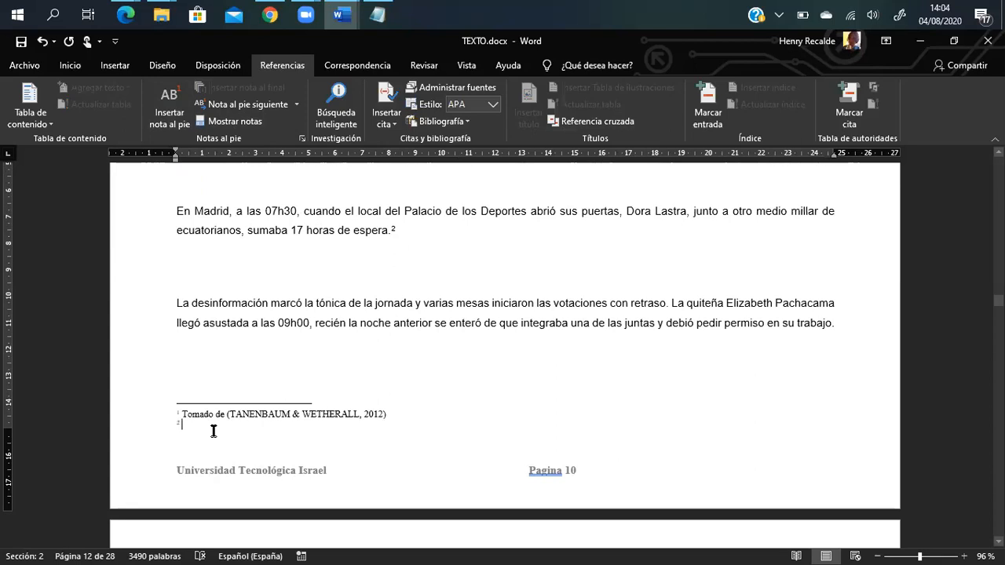
pyautogui.write('tomado de')
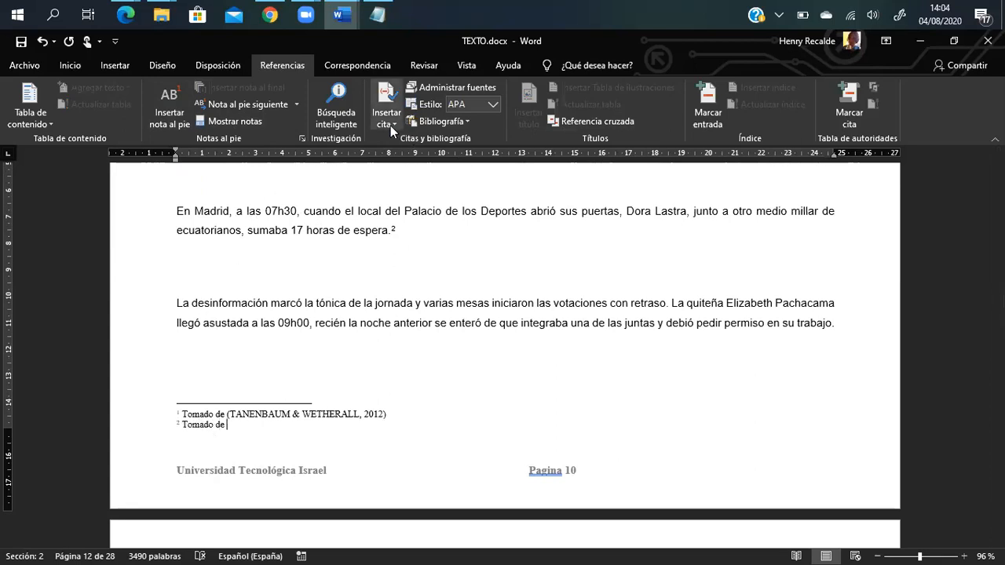
pyautogui.click(391, 126)
pyautogui.click(414, 148)
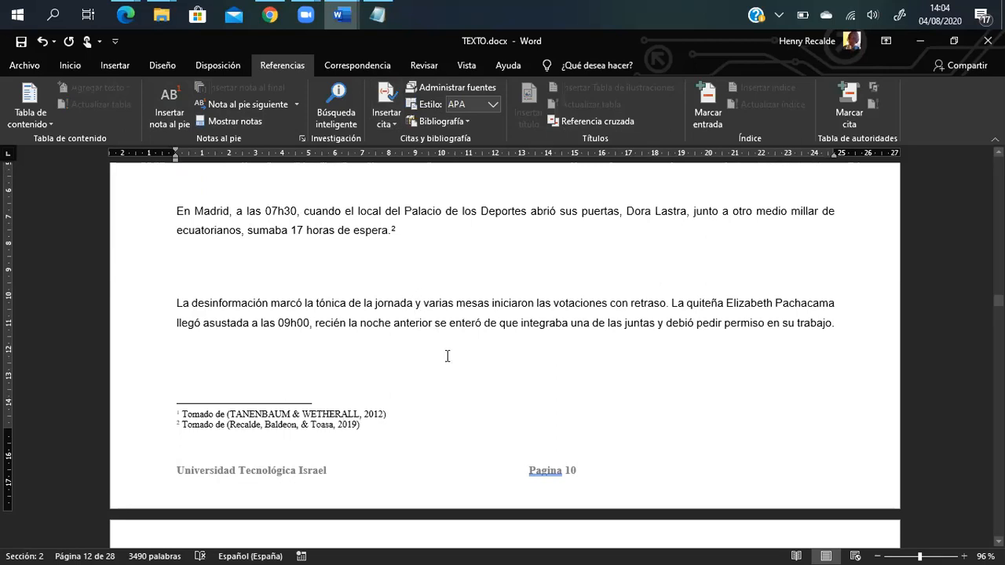
pyautogui.scroll(2, 487, 338)
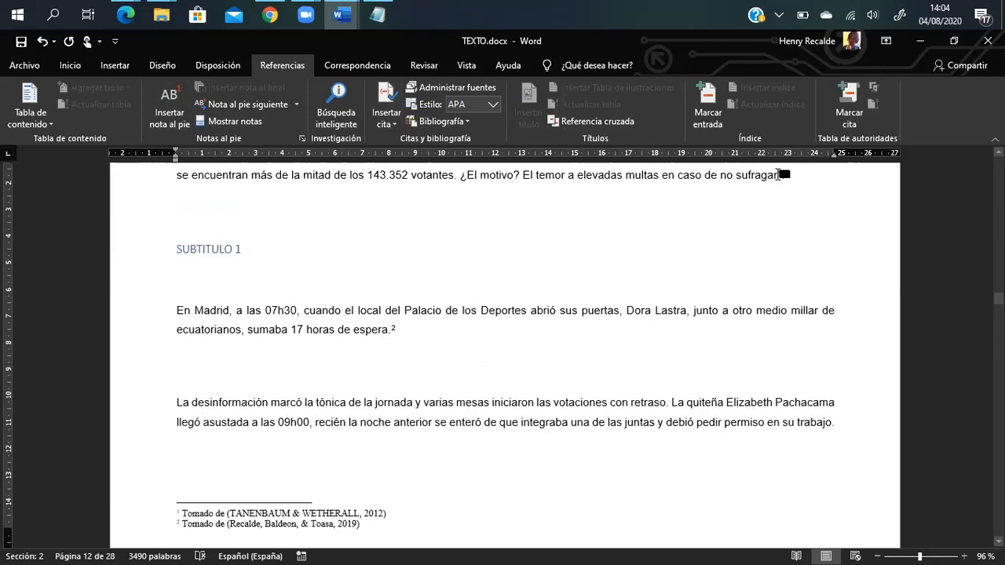
pyautogui.scroll(-5, 408, 361)
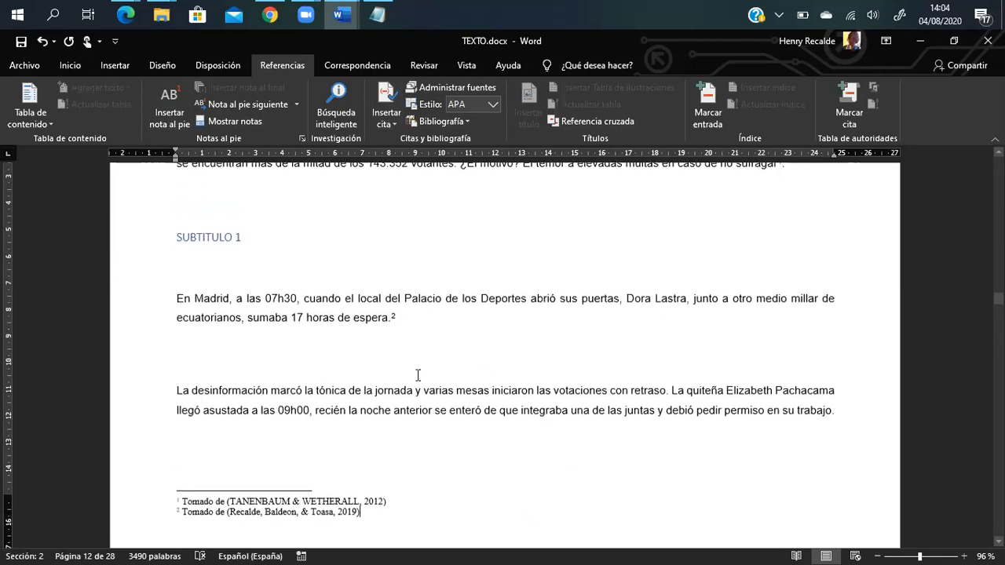